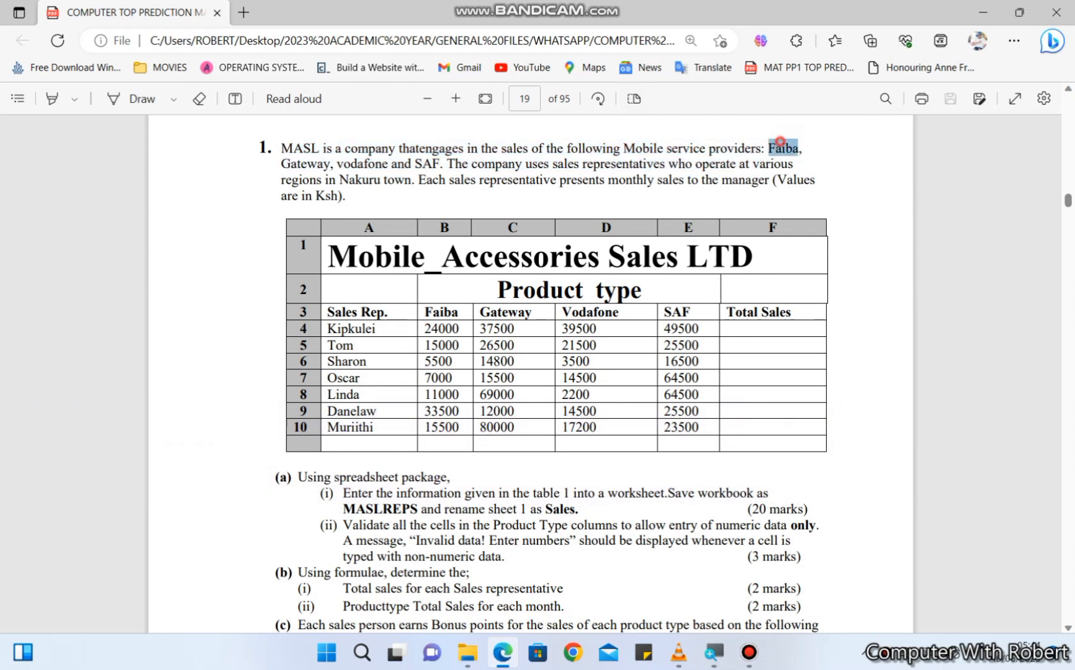
- Read the introduction of the MASL mobile sales question and find the spreadsheet tasks below its table
triple_click(783, 147)
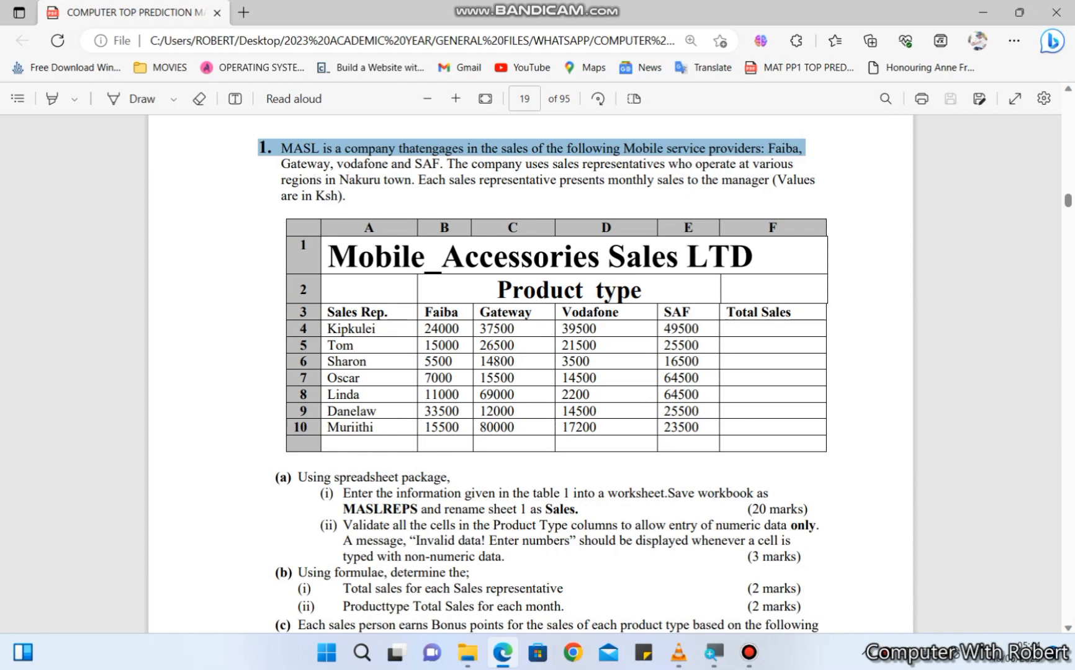
triple_click(310, 164)
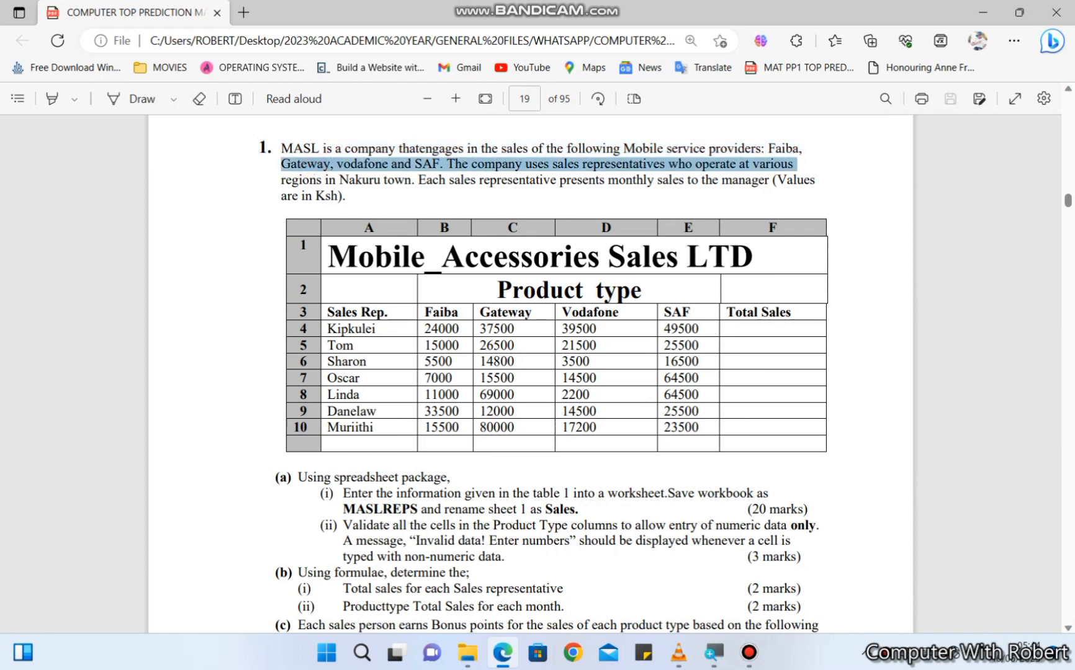
triple_click(311, 180)
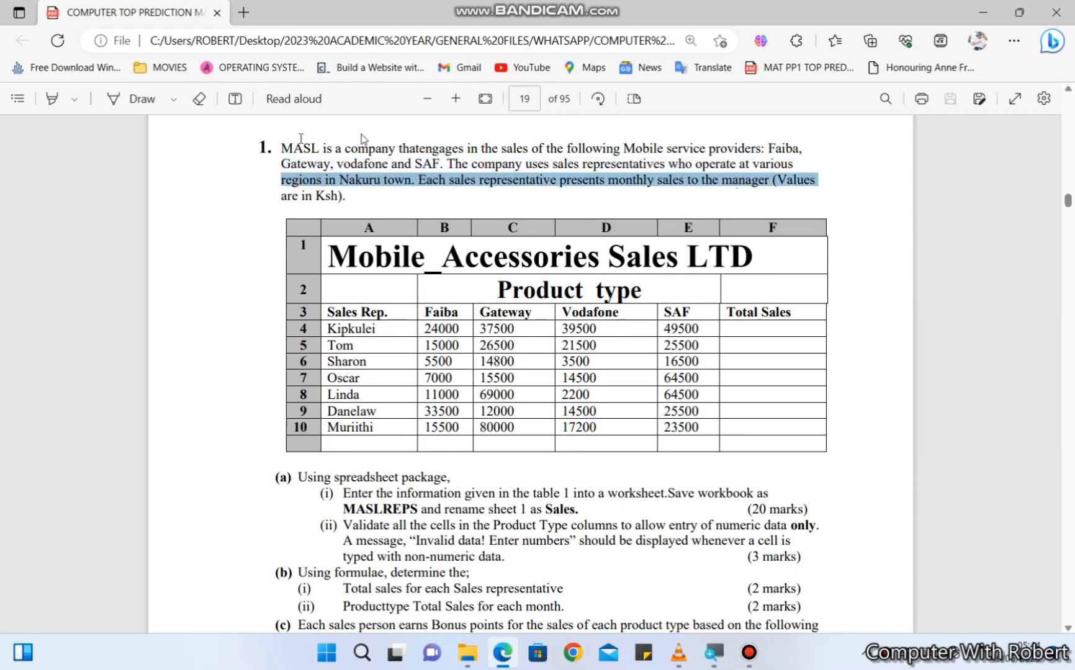
triple_click(310, 196)
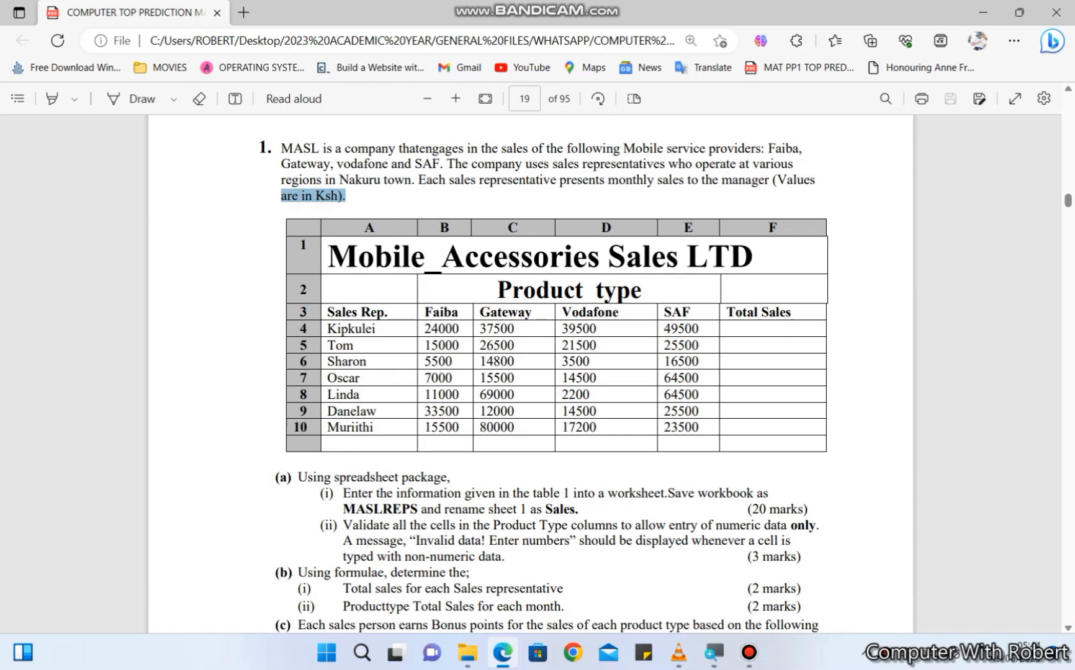
scroll(550, 372, "down", 3)
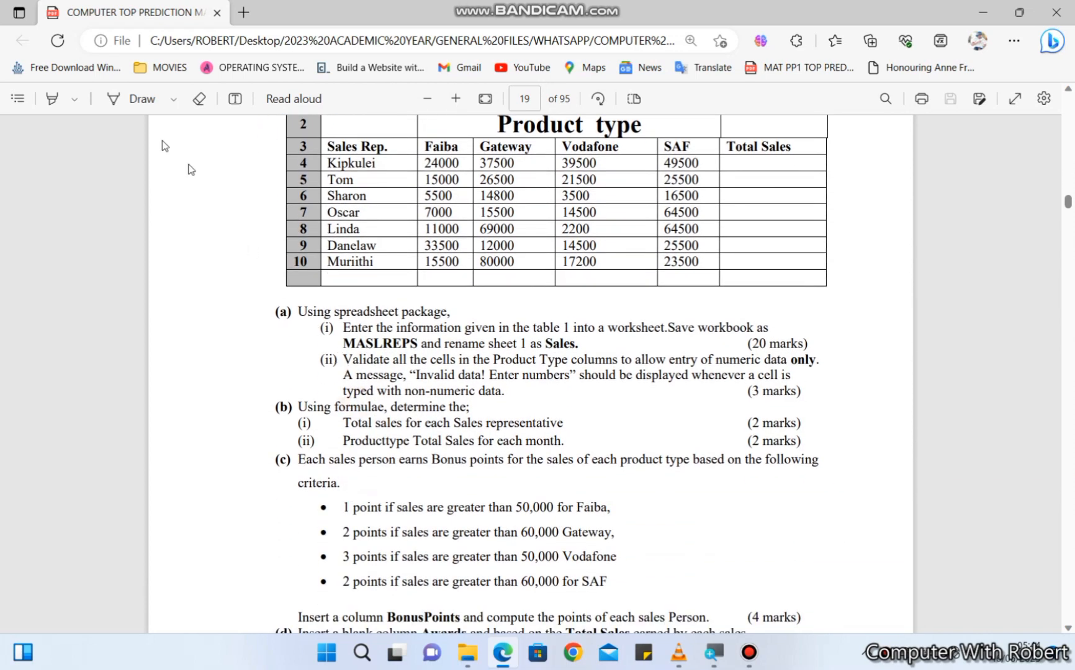
- Open Excel, dismiss the licence notice and create a blank workbook
mouse_move(503, 652)
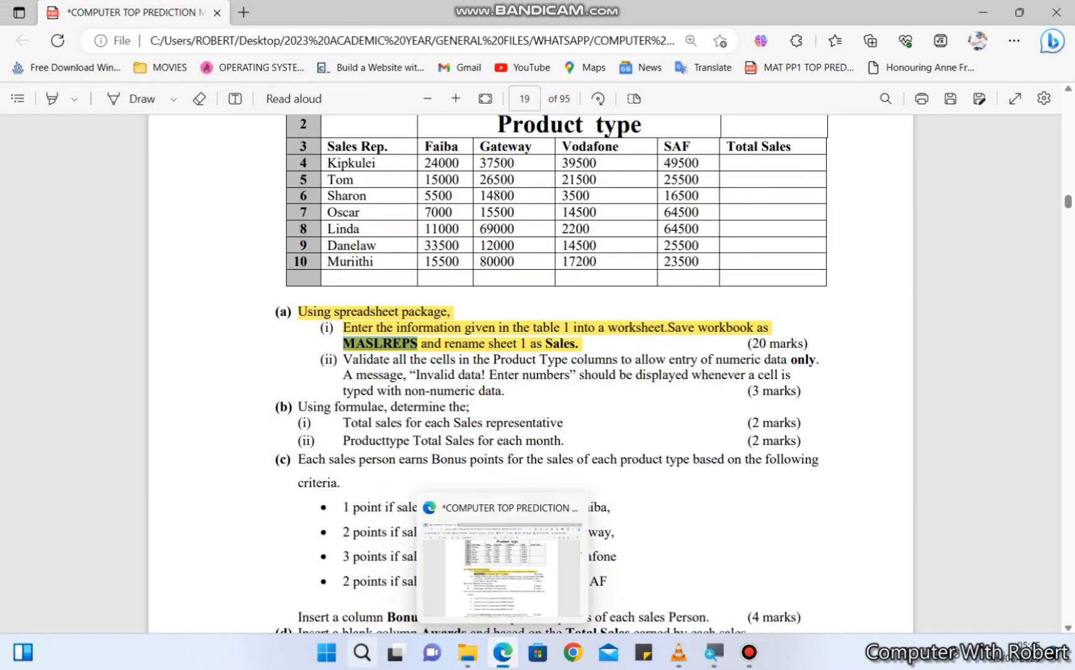
left_click(326, 652)
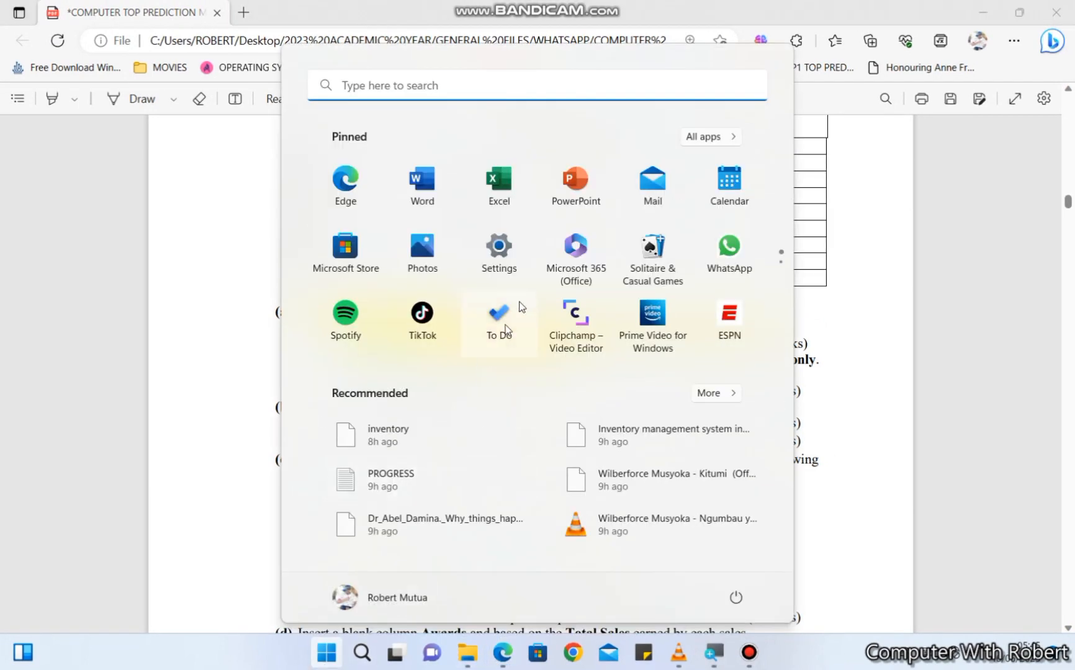
left_click(501, 181)
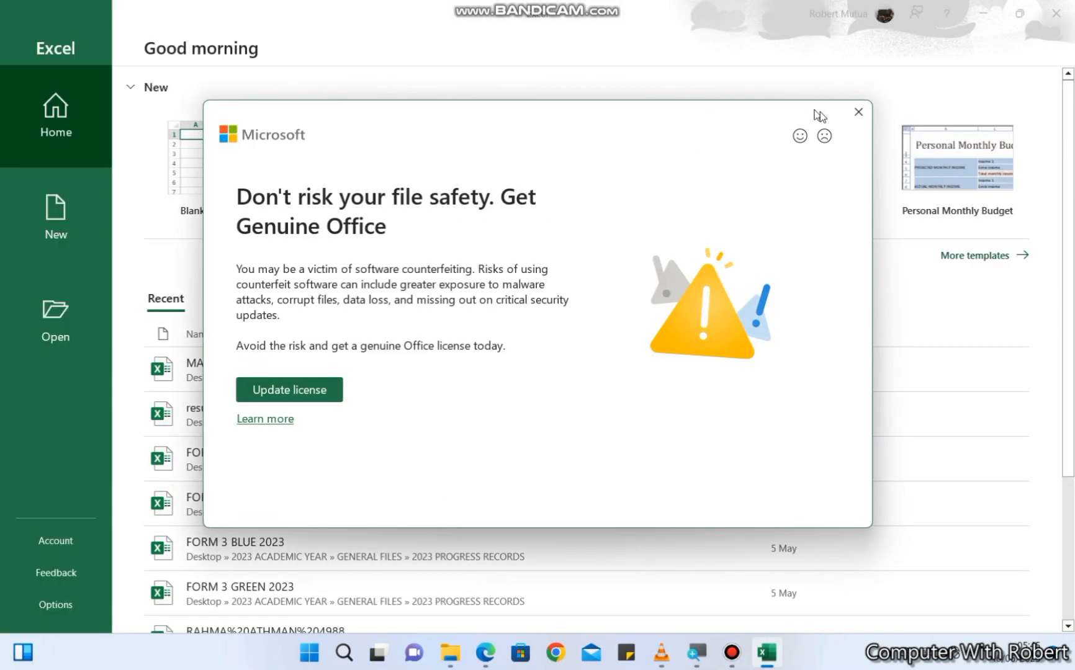
left_click(858, 113)
left_click(221, 177)
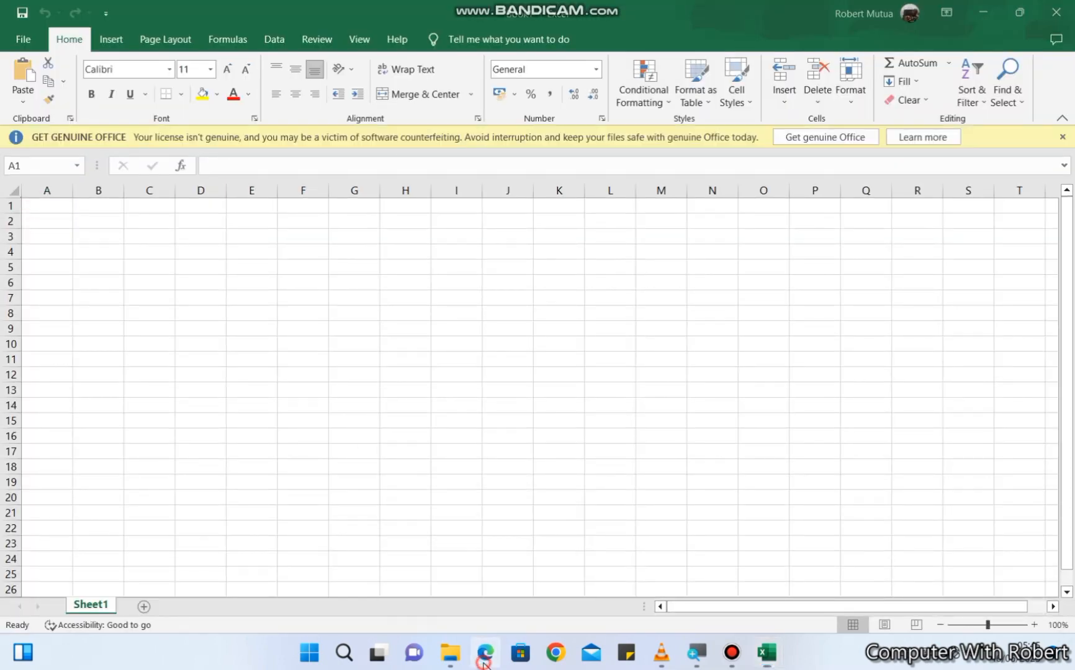
- Check the task wording in the question PDF, then rename Sheet1 of the workbook as Sales
left_click(479, 657)
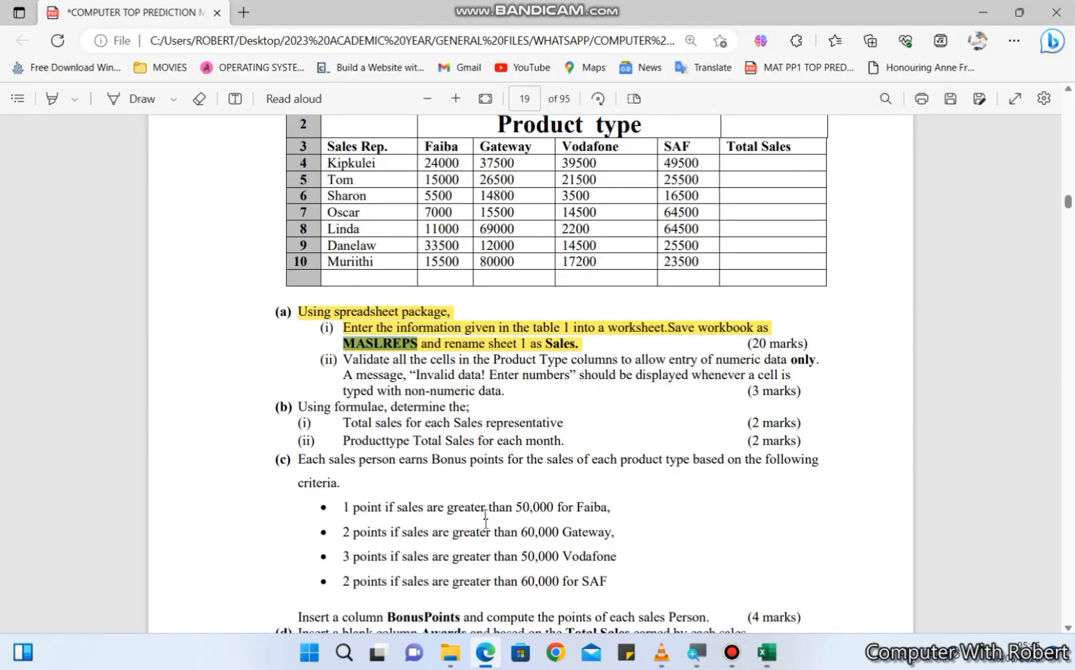
left_click(483, 648)
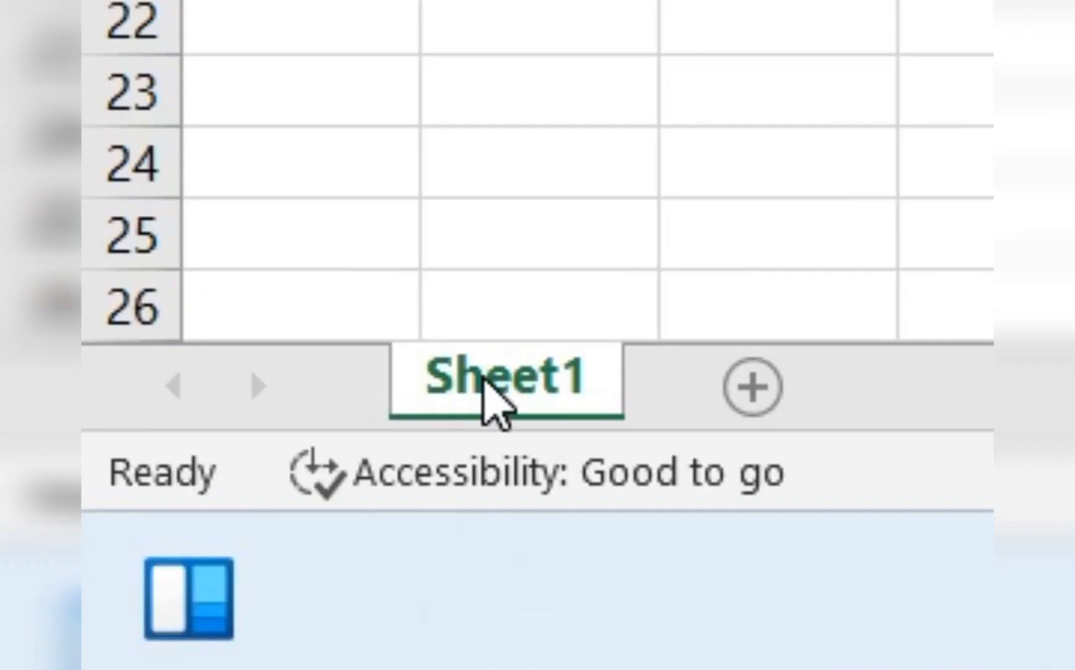
right_click(483, 377)
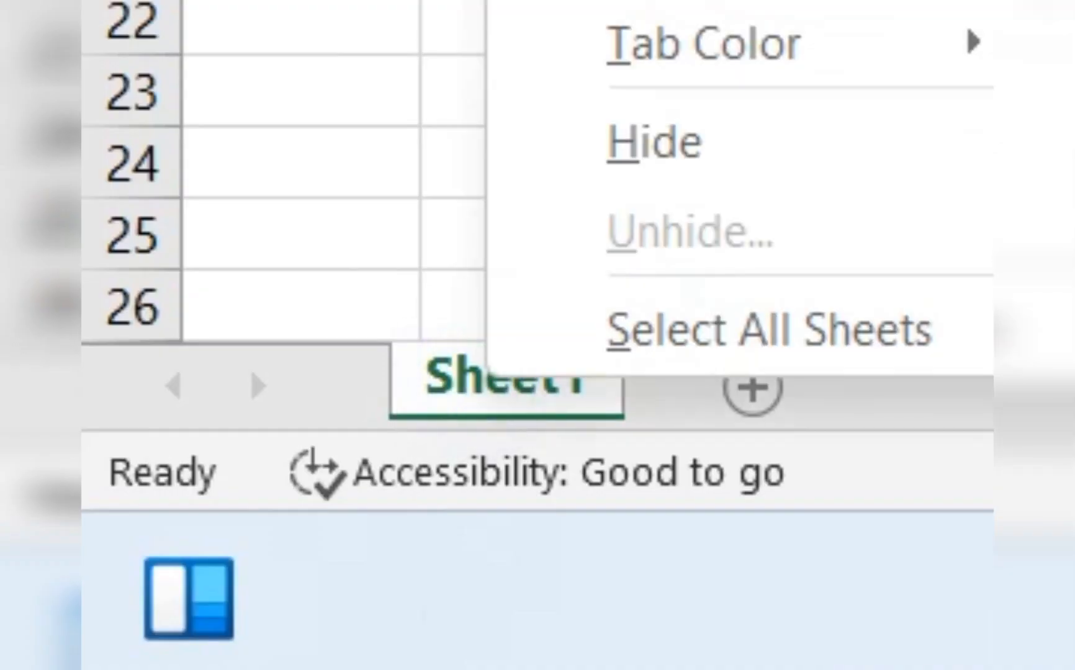
left_click(689, 1)
type("Sale")
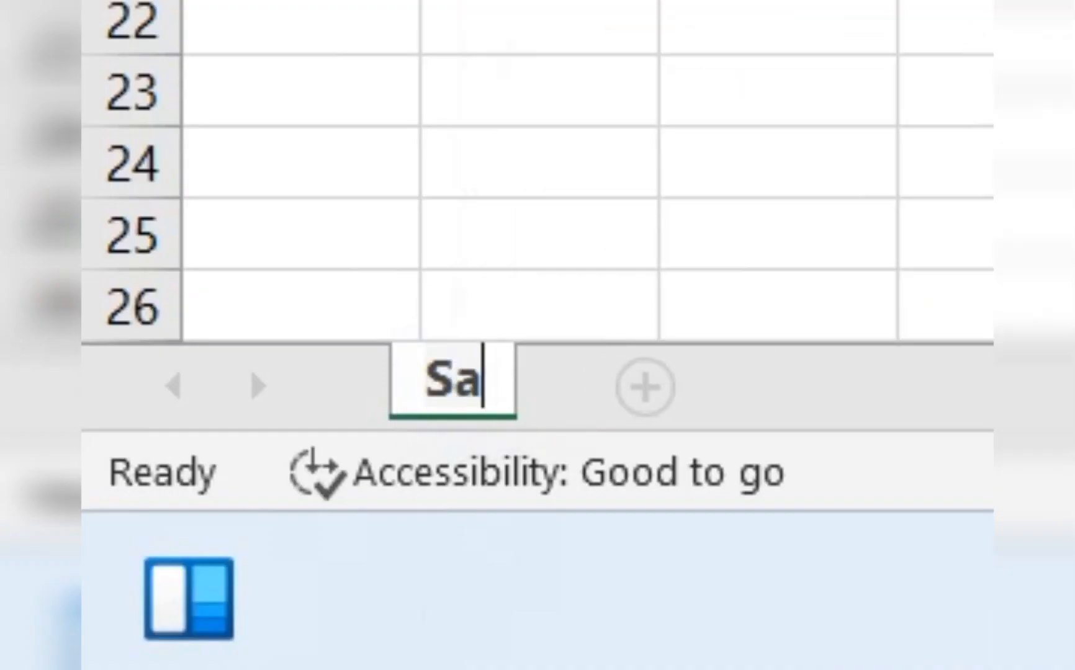
type("s")
key("Return")
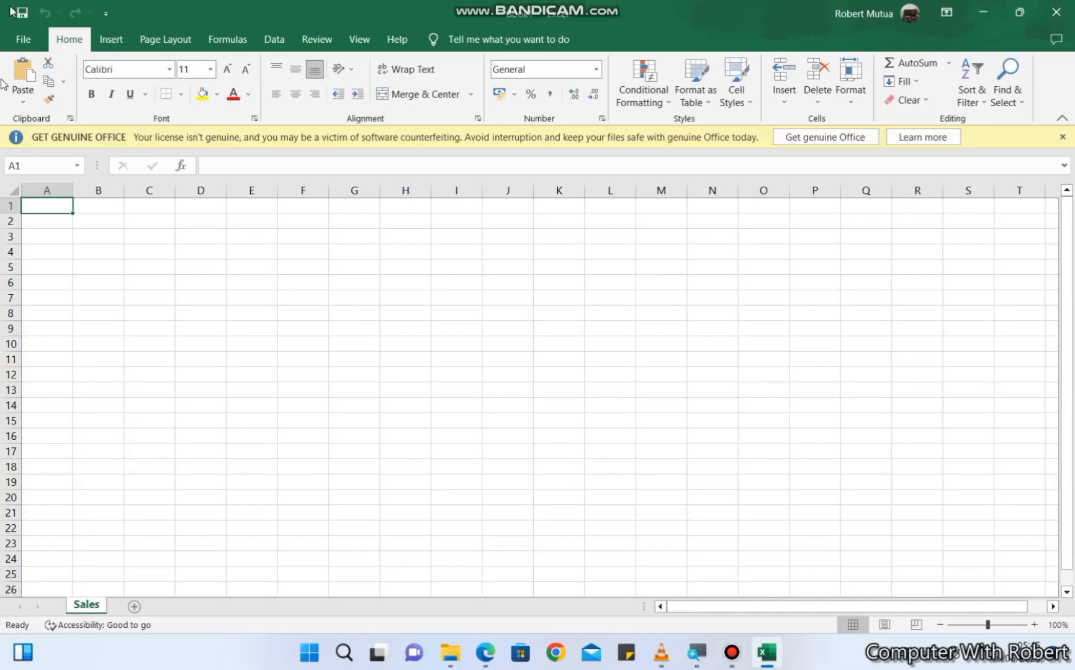
- Save the workbook to the Desktop folder as MASLREPS
left_click(23, 40)
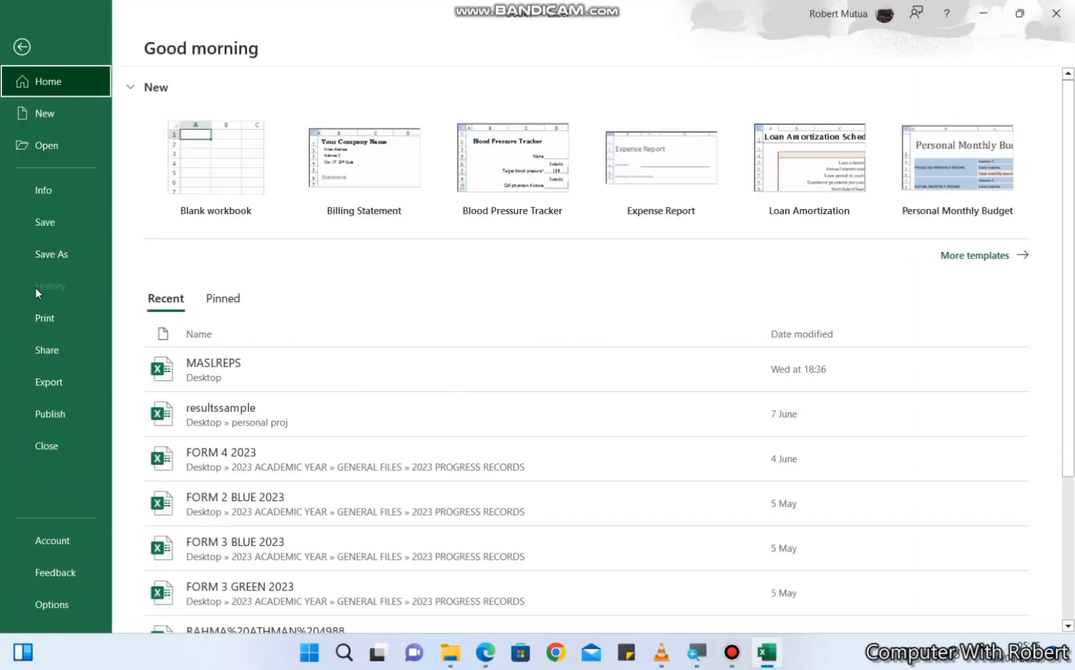
left_click(44, 250)
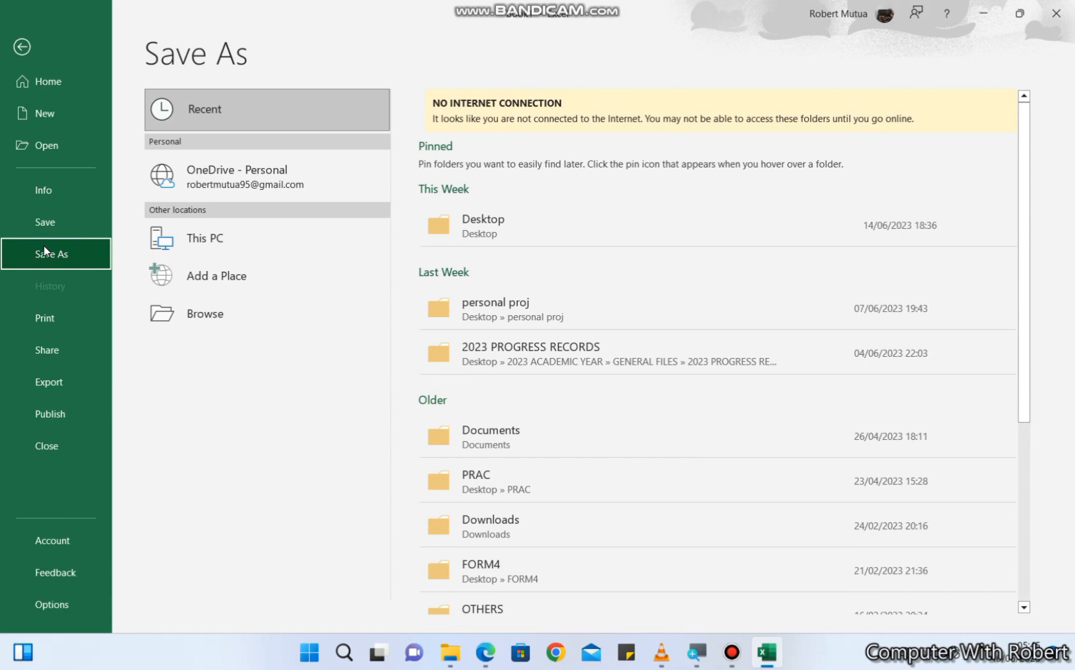
left_click(508, 222)
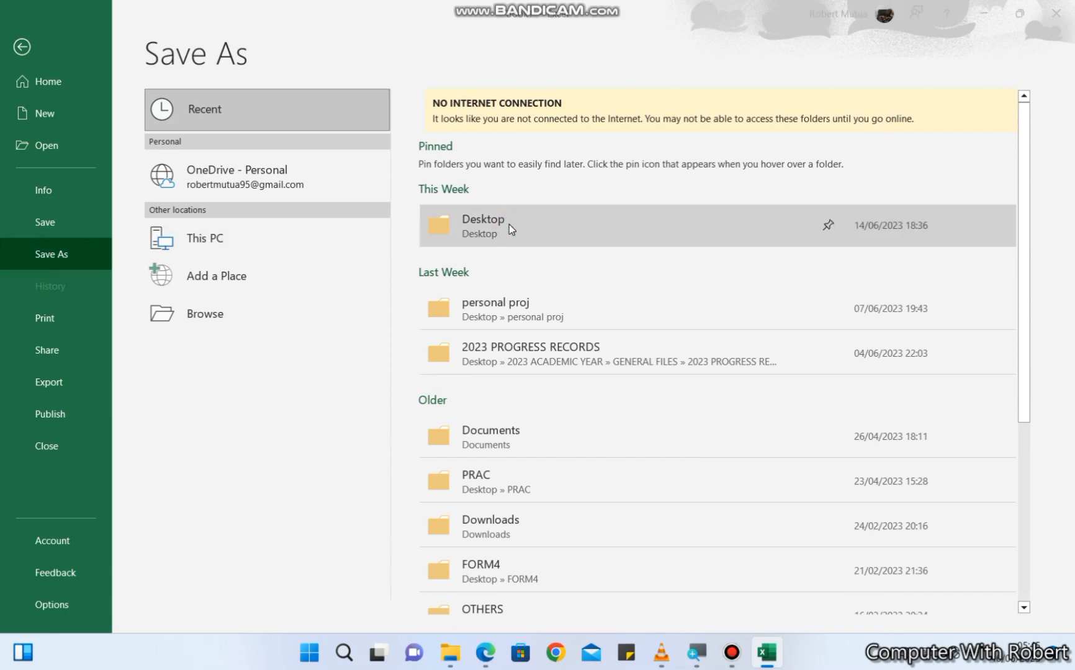
type("MASLREPS")
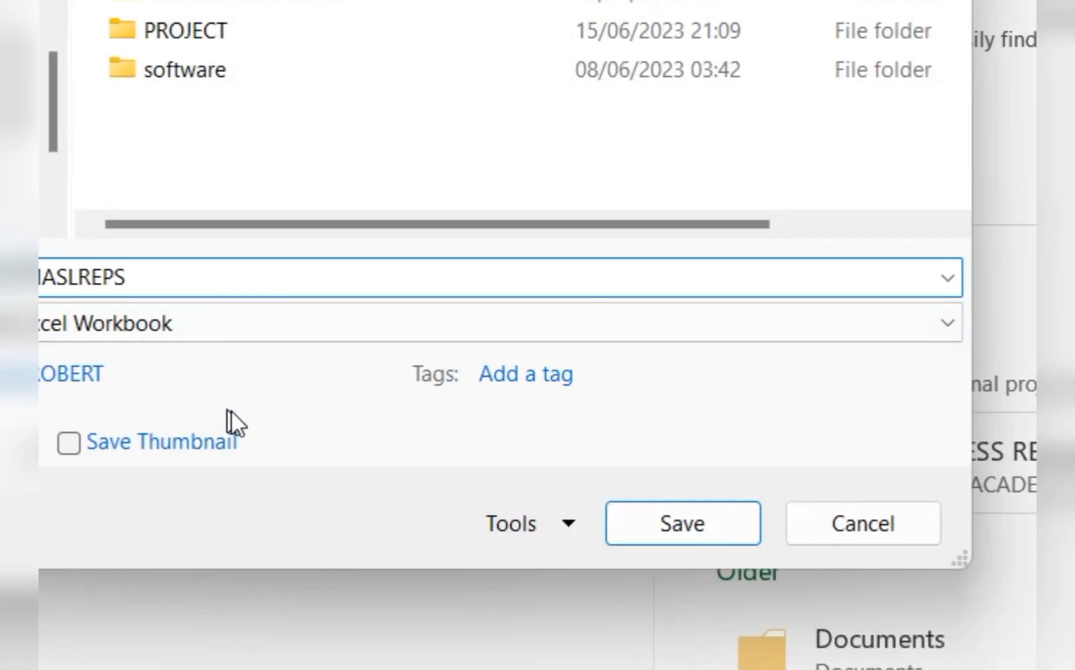
left_click(668, 534)
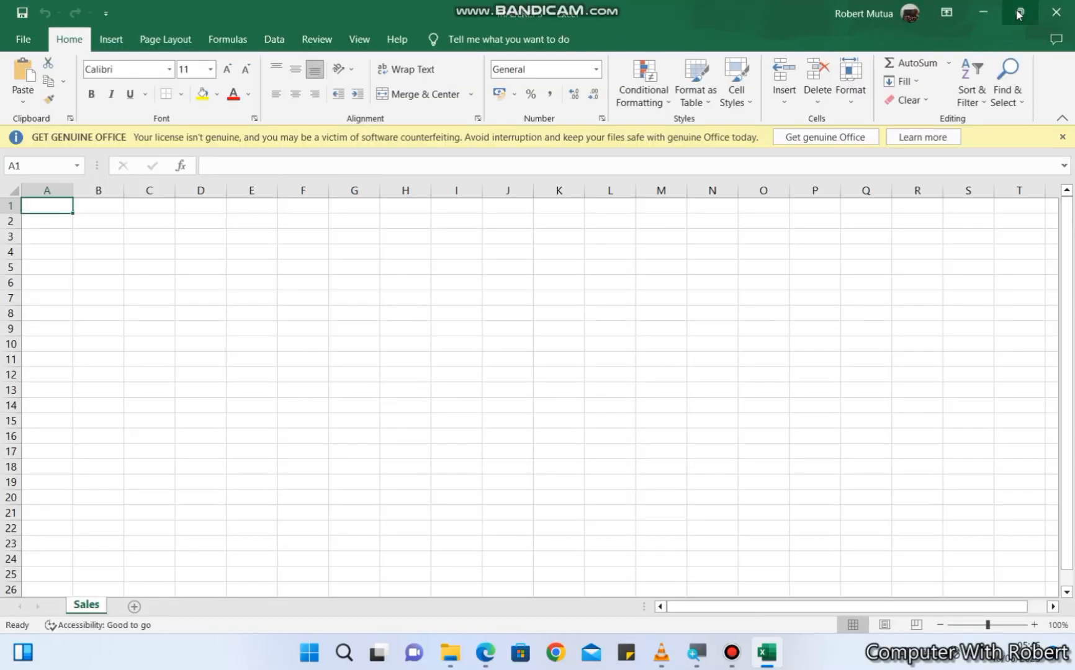
- Place the workbook and the question PDF side by side, with the full Mobile_Accessories Sales LTD table in view
mouse_move(1017, 14)
left_click(908, 59)
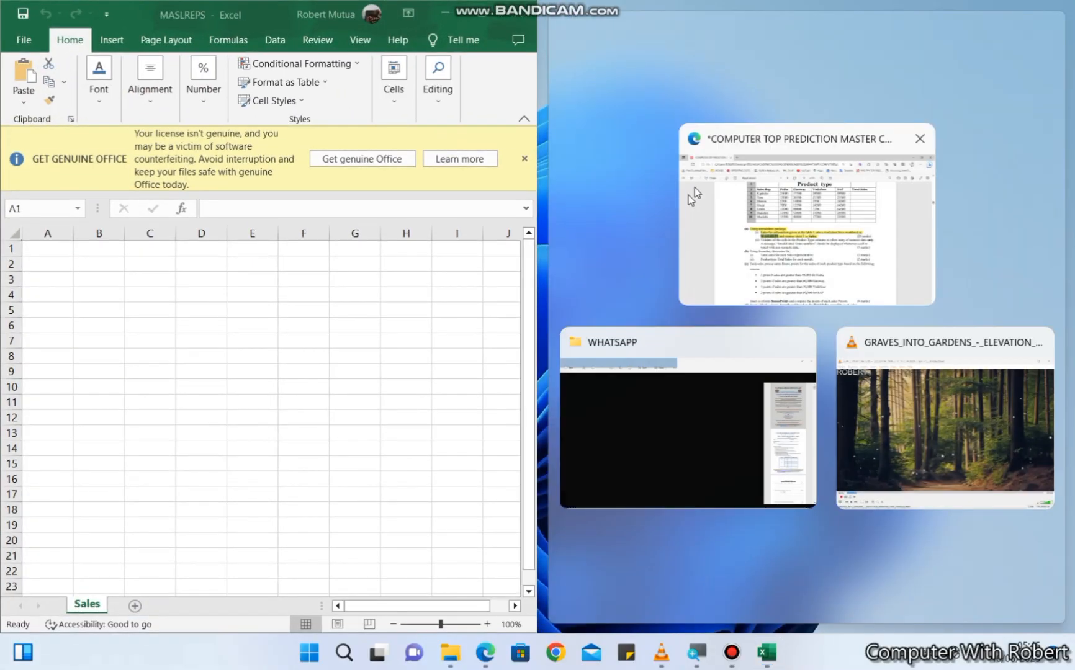
left_click(773, 223)
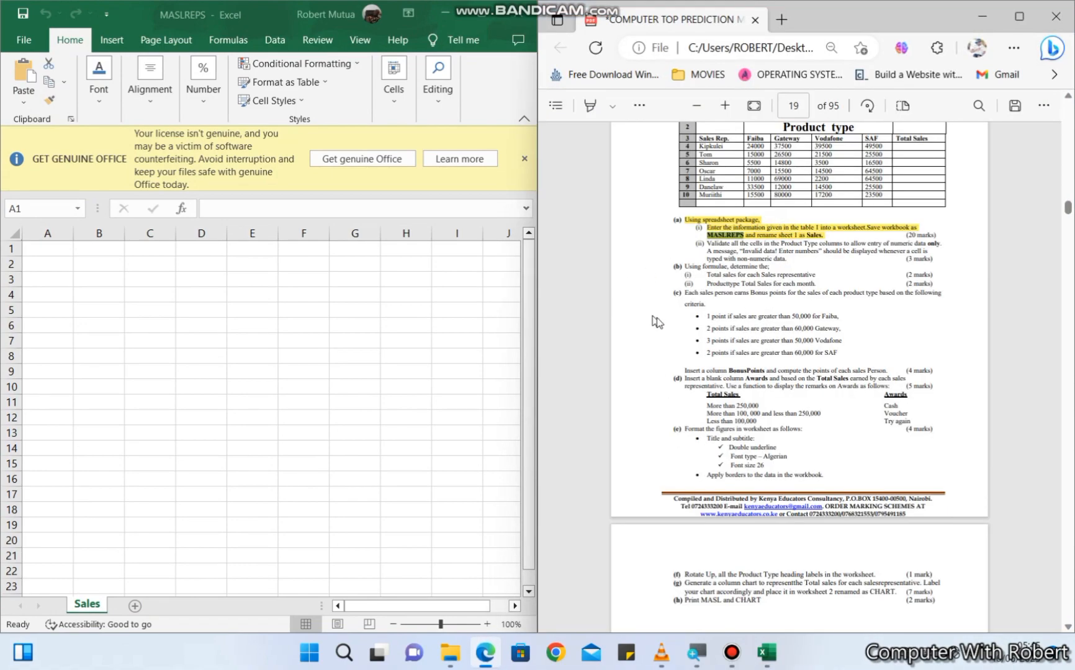
scroll(768, 323, "up", 3)
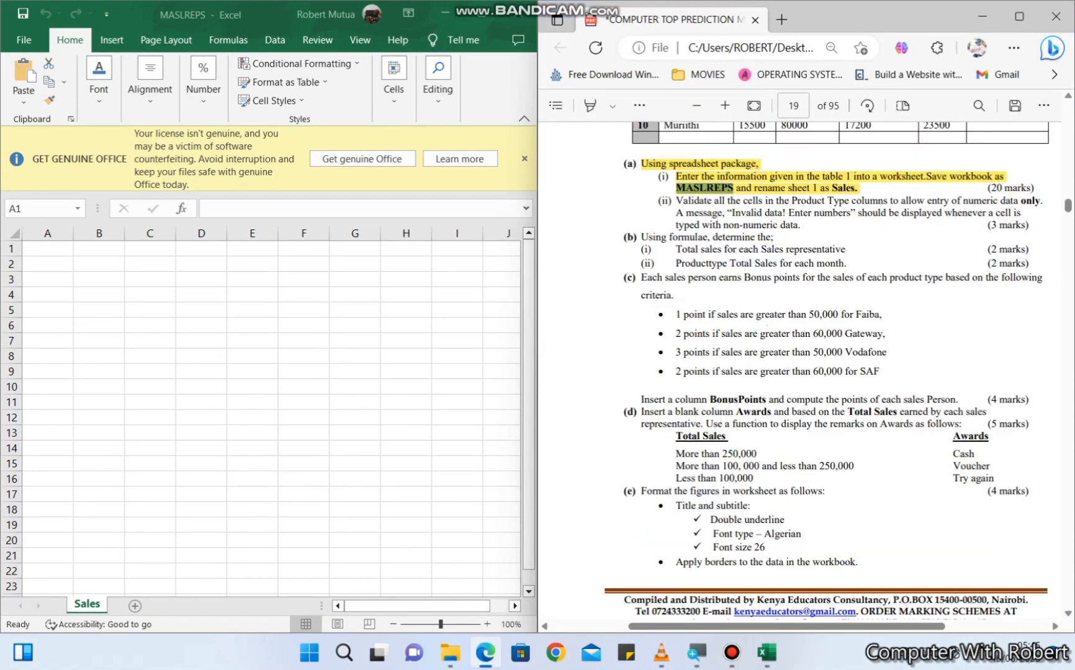
scroll(768, 321, "up", 4)
scroll(767, 317, "up", 1)
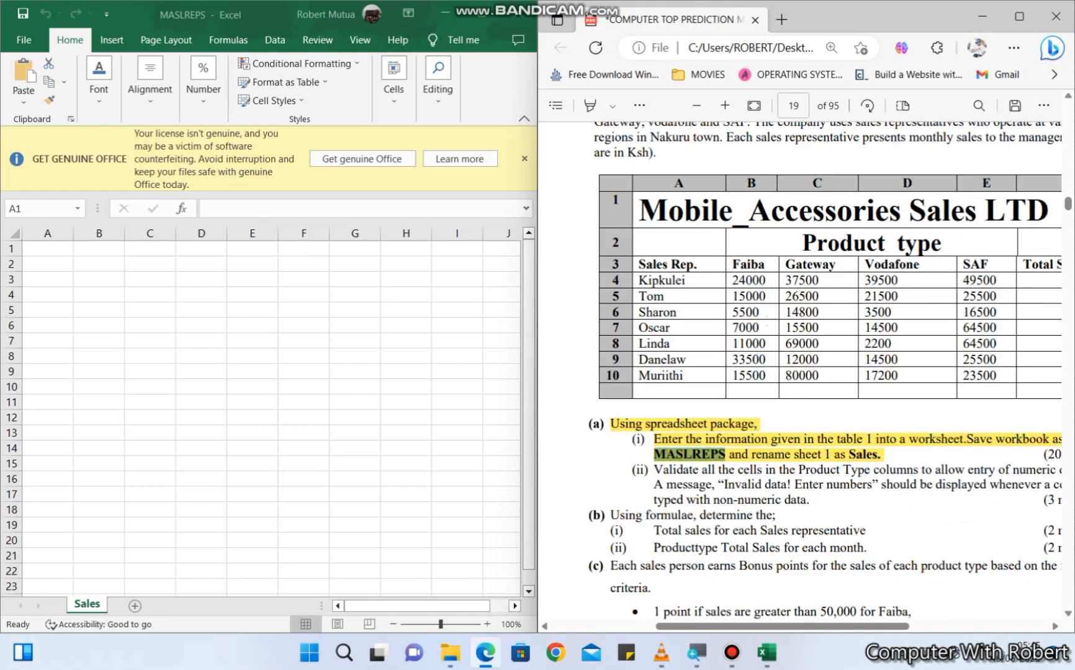
left_click(1055, 626)
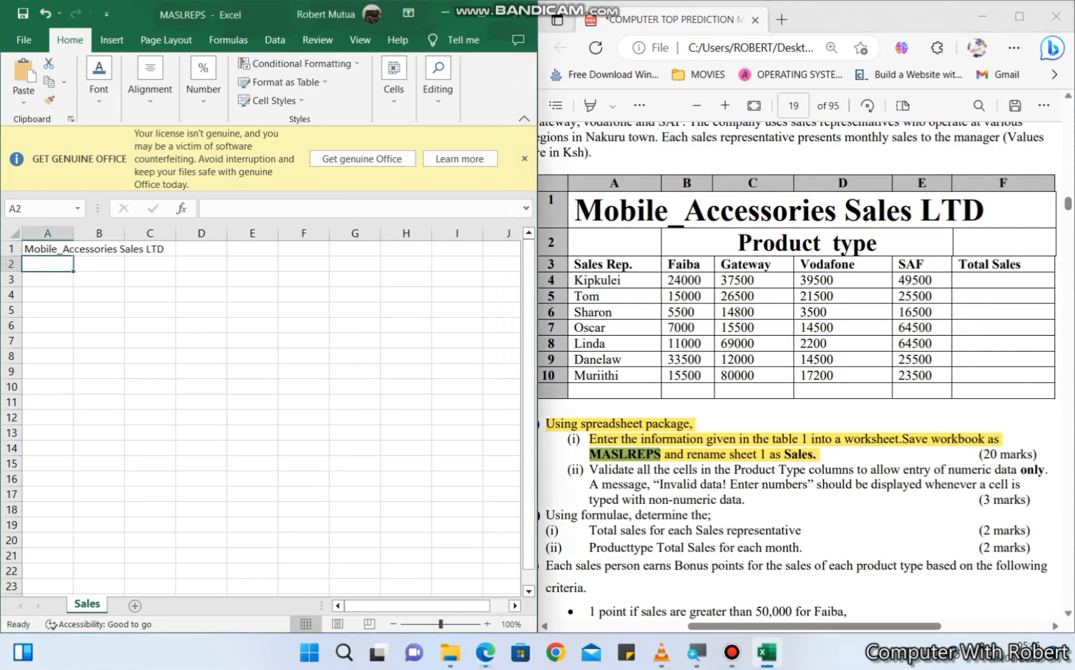
- Enter the title Mobile_Accessories Sales LTD in A1 and the subtitle Product type in B2
key("Tab")
type("Product type")
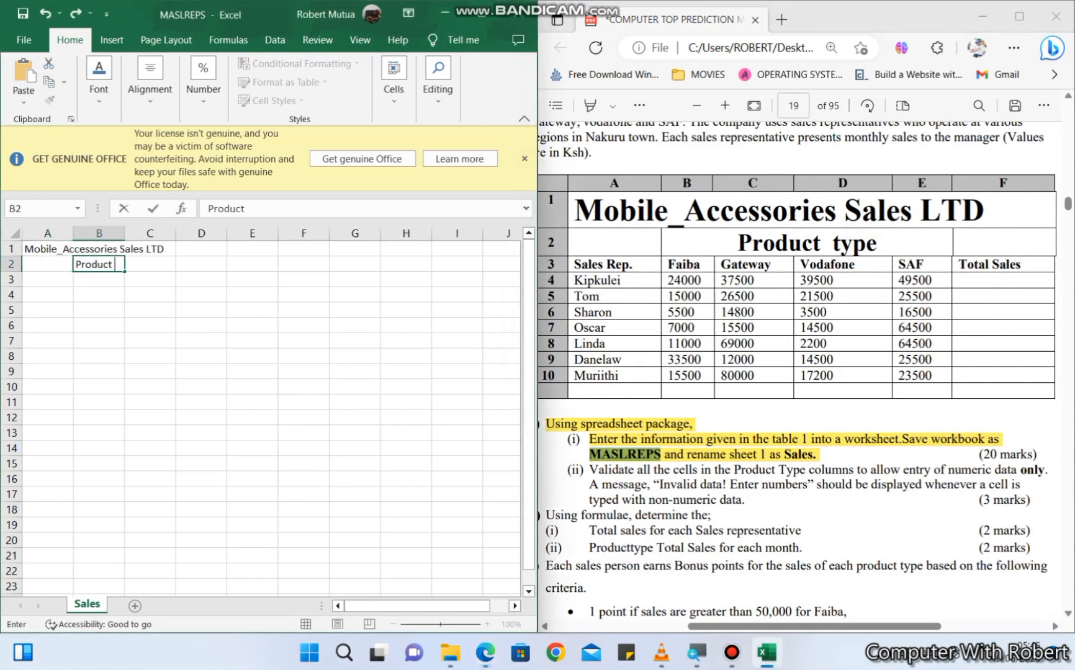
key("Return")
- Enter the column labels Sales Rep, Faiba, Gateway, Vodafone, SAF and Total Sales in A3:F3
scroll(260, 410, "up", 3)
type("Sales Rep")
key("Tab")
type("Faiba")
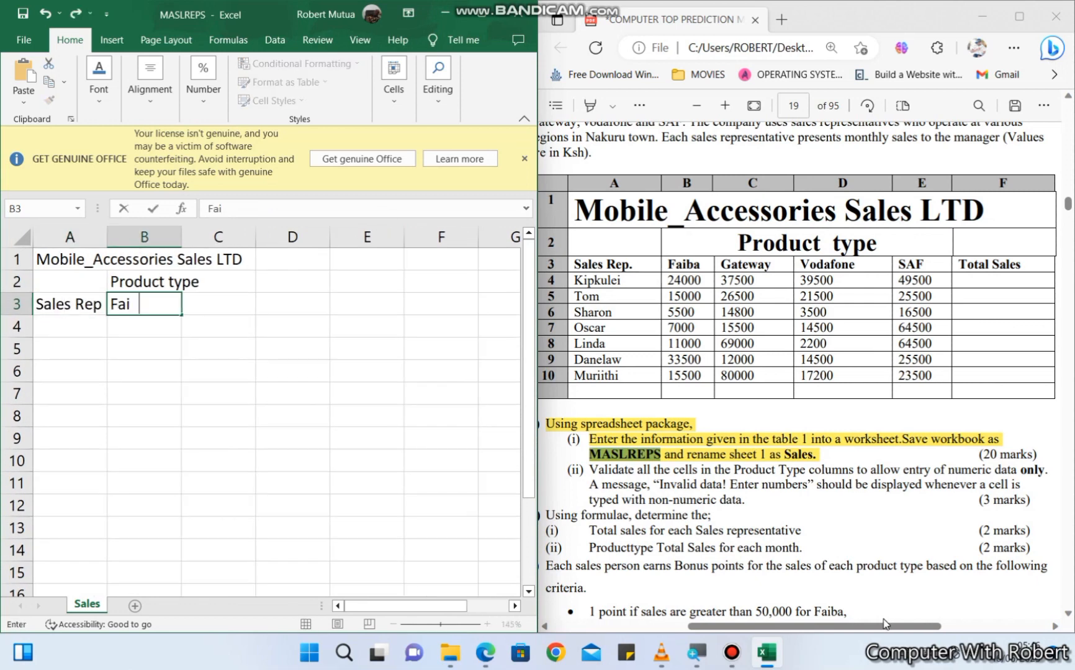
key("Tab")
type("Gateway")
key("Tab")
type("Vodafone")
key("Tab")
type("SAF")
key("Tab")
type("Total Sales")
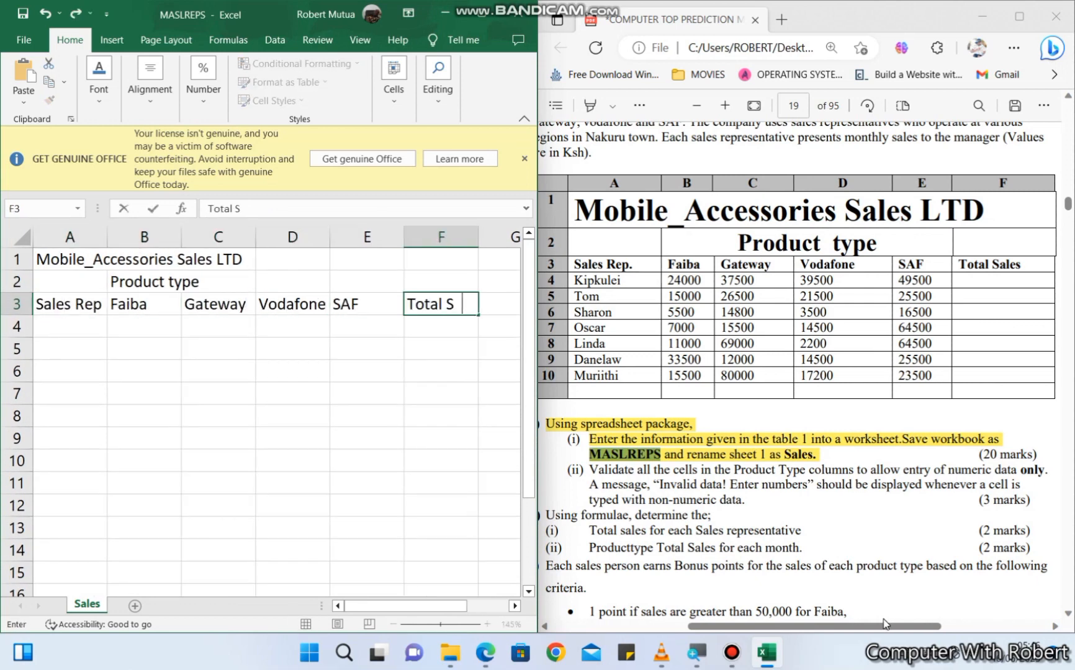
- Apply the Title cell style to the title in A1 and the Heading 1 style to the subtitle in B2
left_click(68, 260)
left_click(394, 80)
left_click(269, 100)
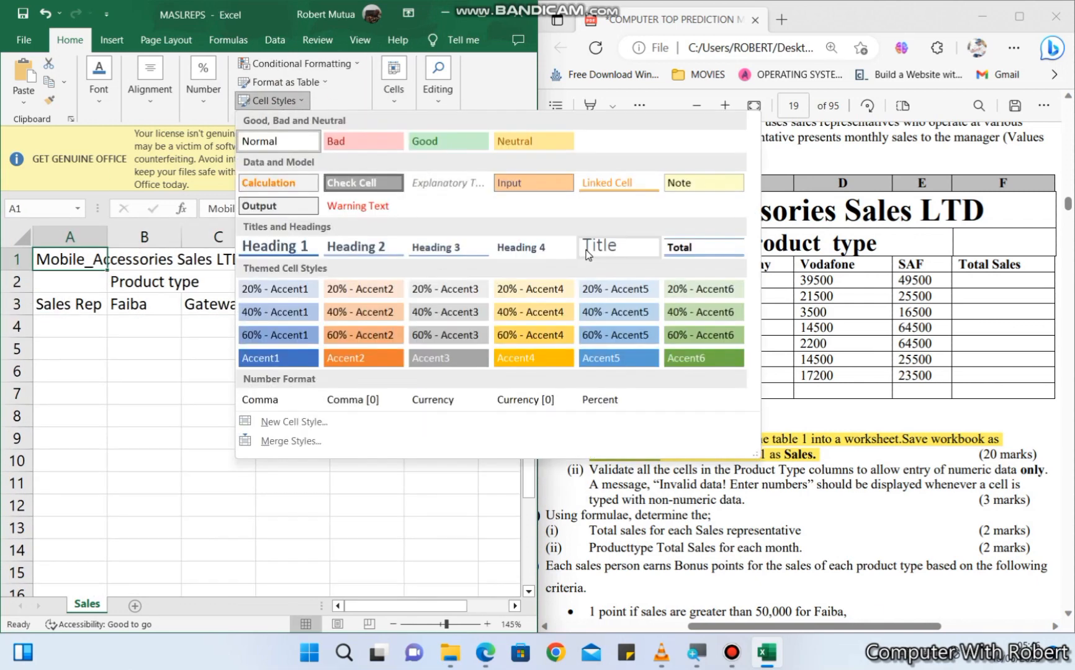
left_click(619, 247)
left_click(141, 302)
left_click(269, 101)
left_click(276, 246)
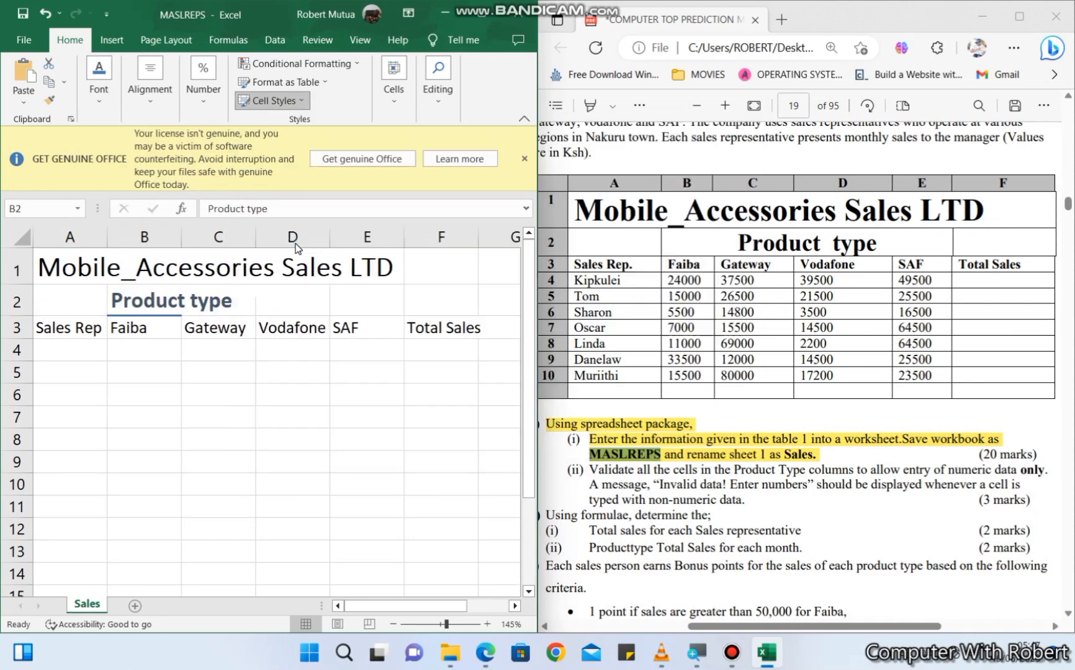
- Apply the Heading 4 cell style to the column labels in A3:F3
left_click_drag(68, 324, 440, 324)
left_click(268, 100)
left_click(471, 252)
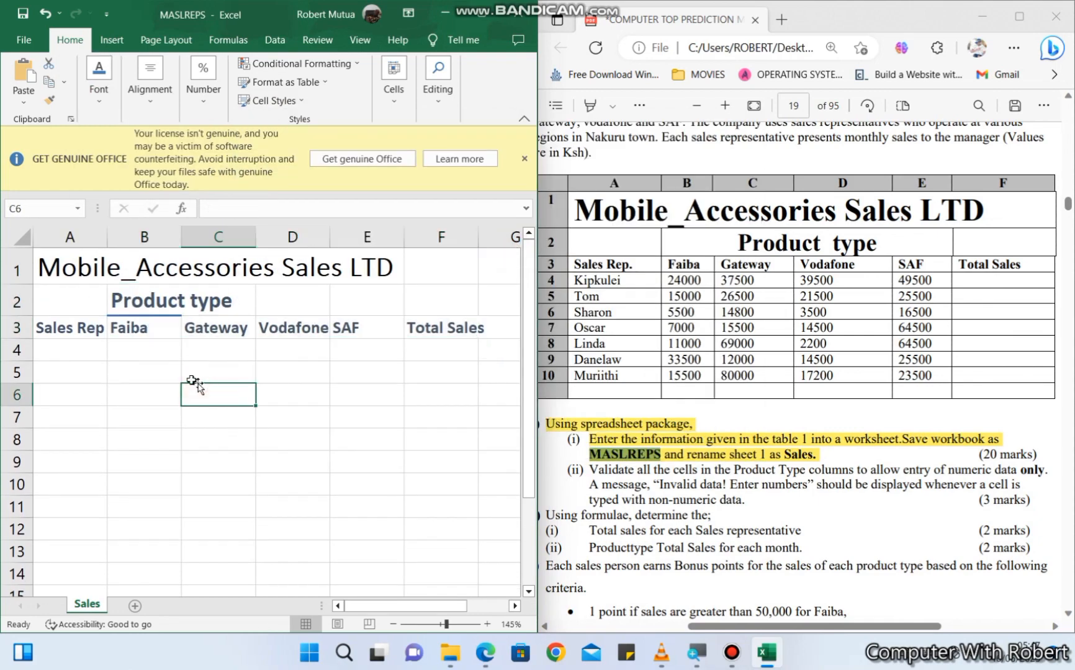
- Fill row 4 with the first sales rep's name and the sales figures 24000, 375000, 39500 and 49500
left_click(68, 350)
type("Kipkulei")
key("Tab")
type("24000")
key("Tab")
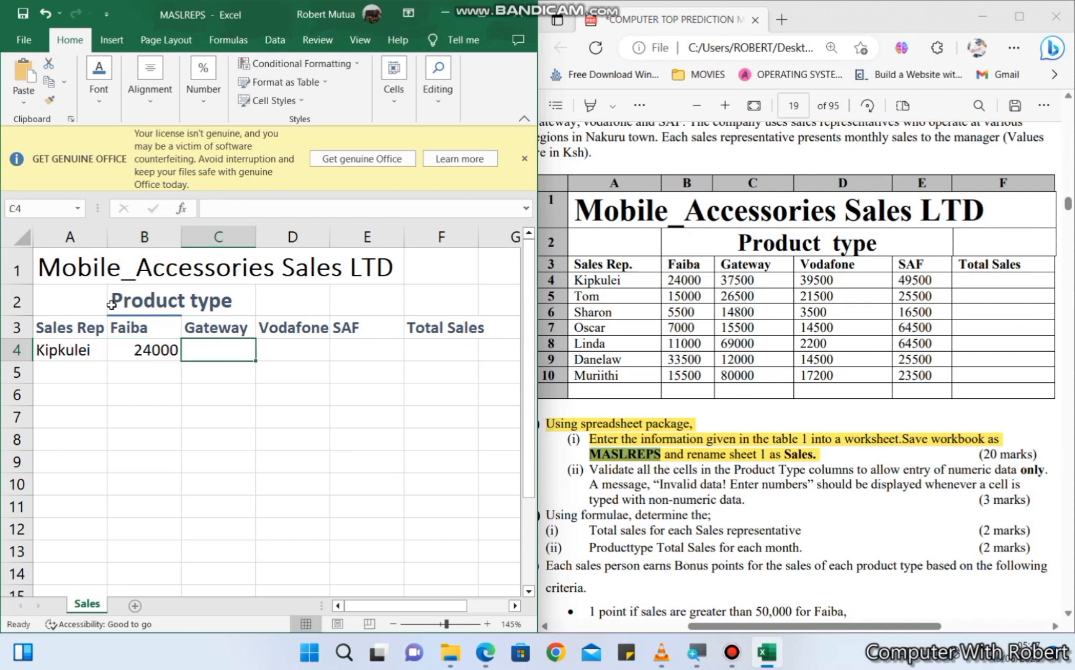
type("375000")
key("Tab")
type("39500")
key("Tab")
type("49500")
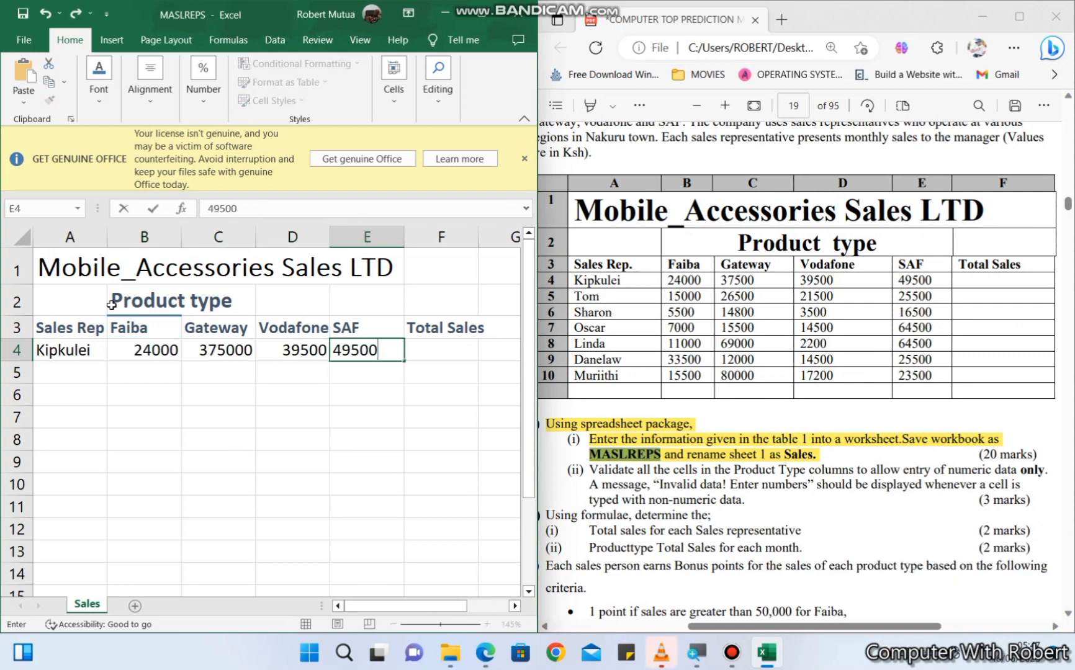
key("Return")
- Fill row 5 with the second sales rep's name and the sales figures 15000, 26500, 21500 and 25500
type("Tom")
key("Tab")
type("15000")
key("Tab")
type("26500")
key("Tab")
type("21400\t25500")
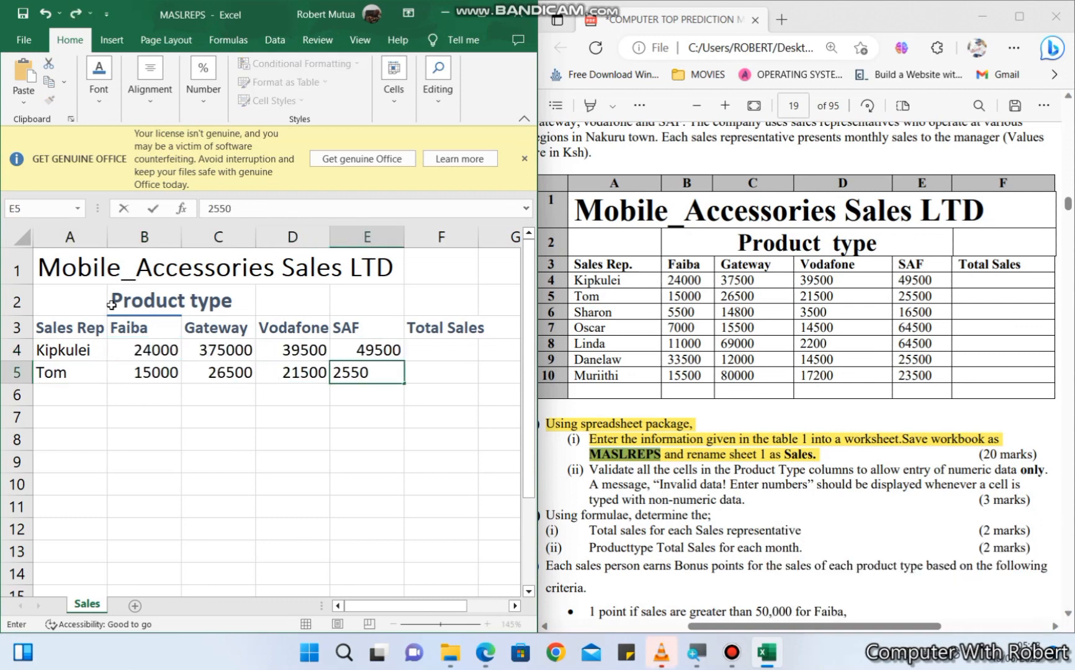
key("Return")
- Fill row 6 with the third sales rep's name and the sales figures 5500, 14800, 3500 and 16500
type("Sharon")
key("Tab")
type("5500")
key("Tab")
type("14800")
key("Tab")
type("3500")
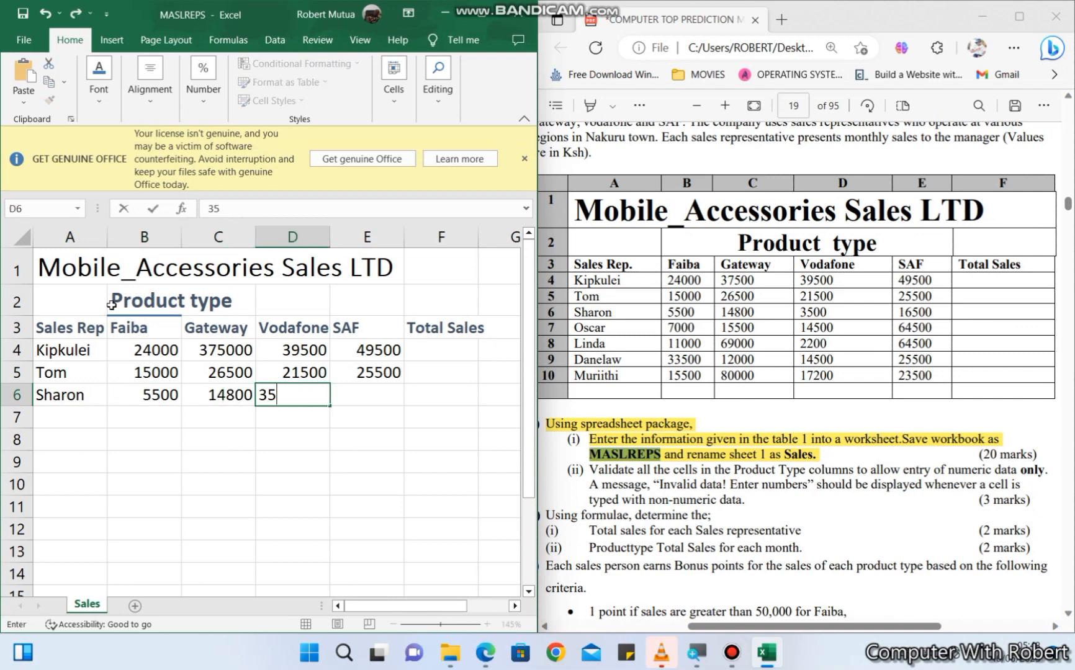
key("Tab")
type("16500")
key("Return")
- Fill row 7 with the fourth sales rep's name and the sales figures 7000, 15500, 14500 and 64500
type("Oscar")
key("Tab")
type("7000\t15500")
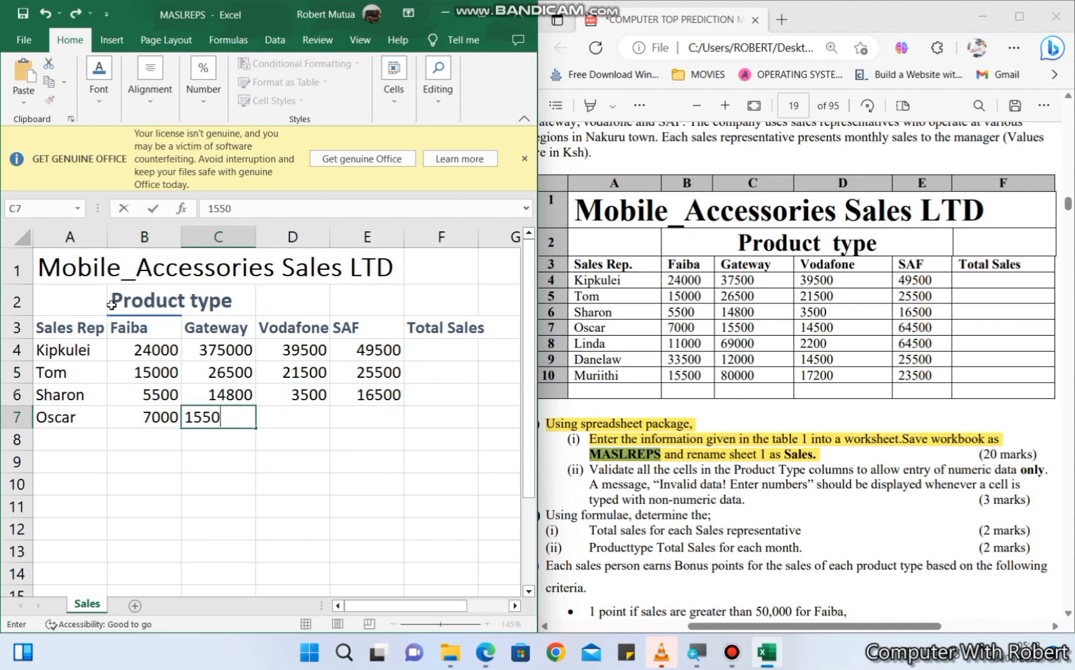
key("Tab")
type("14500")
- Fill row 8 with the fifth sales rep's name and the sales figures 11000, 69000, 2200 and 64500
key("Tab")
type("64500")
key("Return")
type("Linda")
key("Tab")
type("11000")
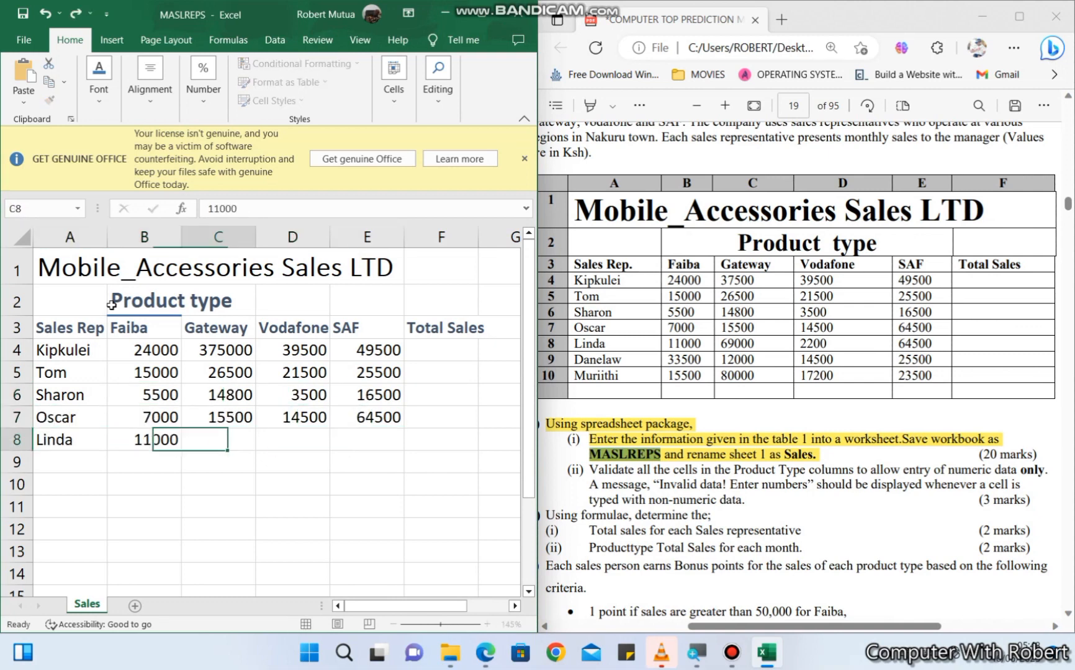
key("Tab")
type("69000")
key("Tab")
type("2200")
key("Tab")
type("64500")
key("Return")
- Fill row 9 with the sixth sales rep's name and the sales figures 33500, 12000, 14500 and 25500
type("Danelaw")
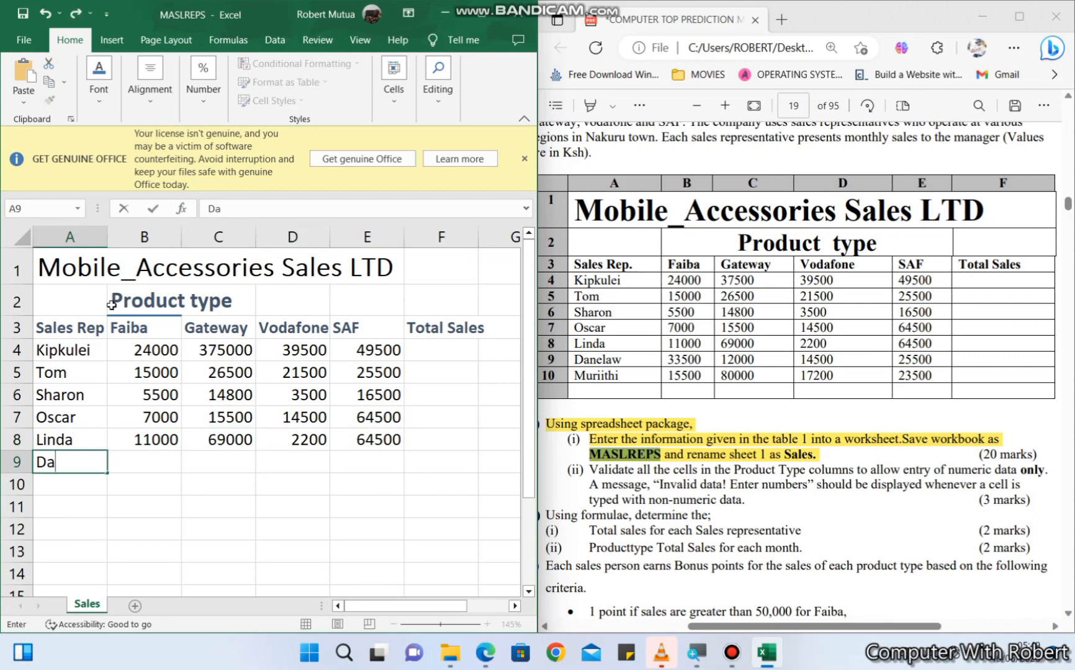
key("Tab")
type("33500")
key("Tab")
type("12000")
key("Tab")
type("14500\t25500")
key("Return")
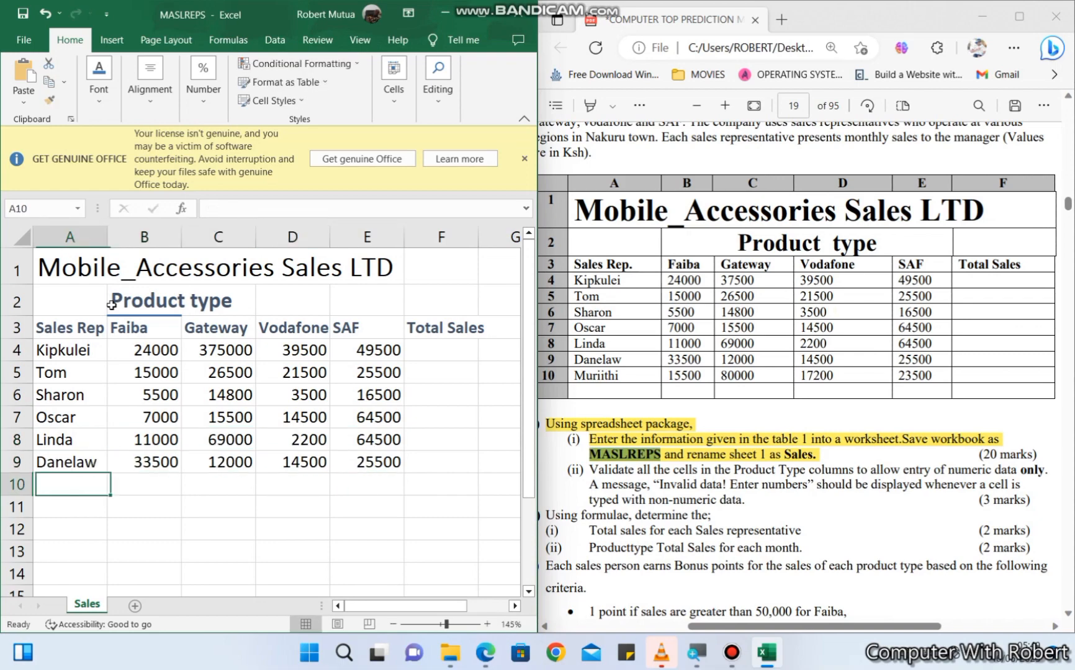
- Fill row 10 with the seventh sales rep's name and the sales figures 15500, 80000, 17200 and 23500
type("Muriithi")
key("Tab")
type("15500")
key("Tab")
type("80000")
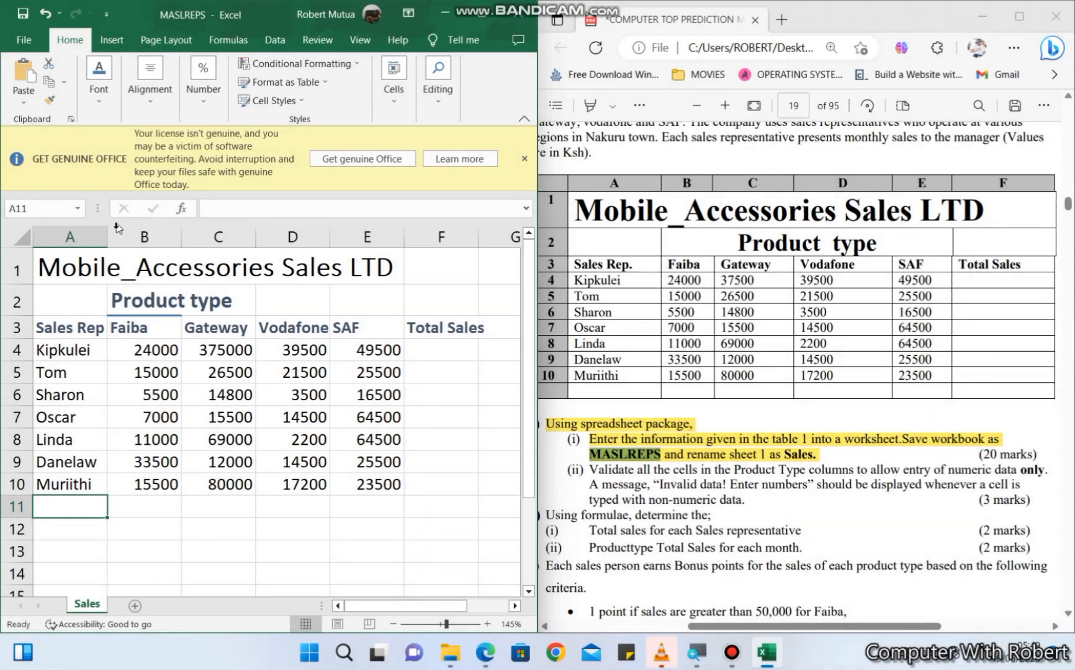
- Merge and center the sheet title across A1:E1
left_click_drag(74, 268, 385, 276)
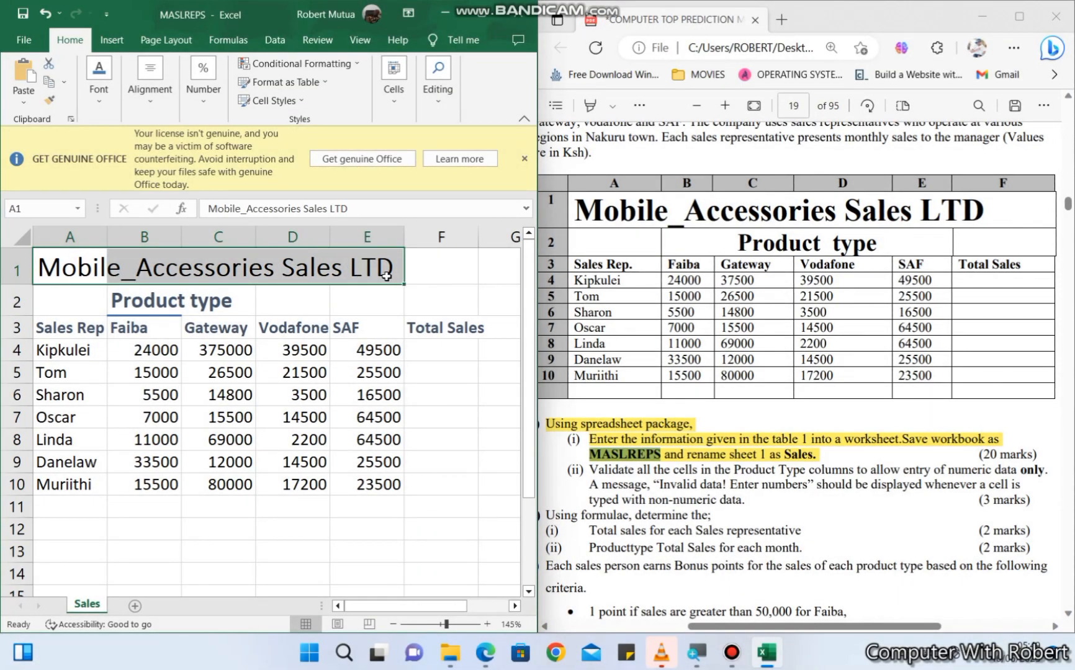
left_click(150, 78)
left_click(274, 174)
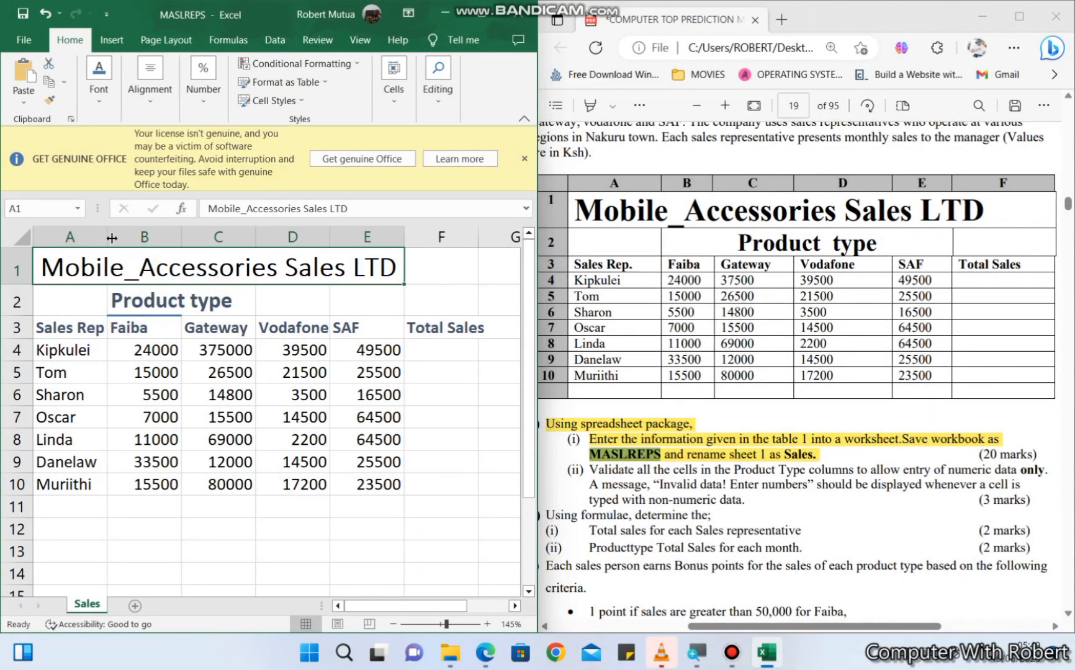
- Autofit columns A and F, and merge and center the sheet title across A1:F1
left_click(514, 606)
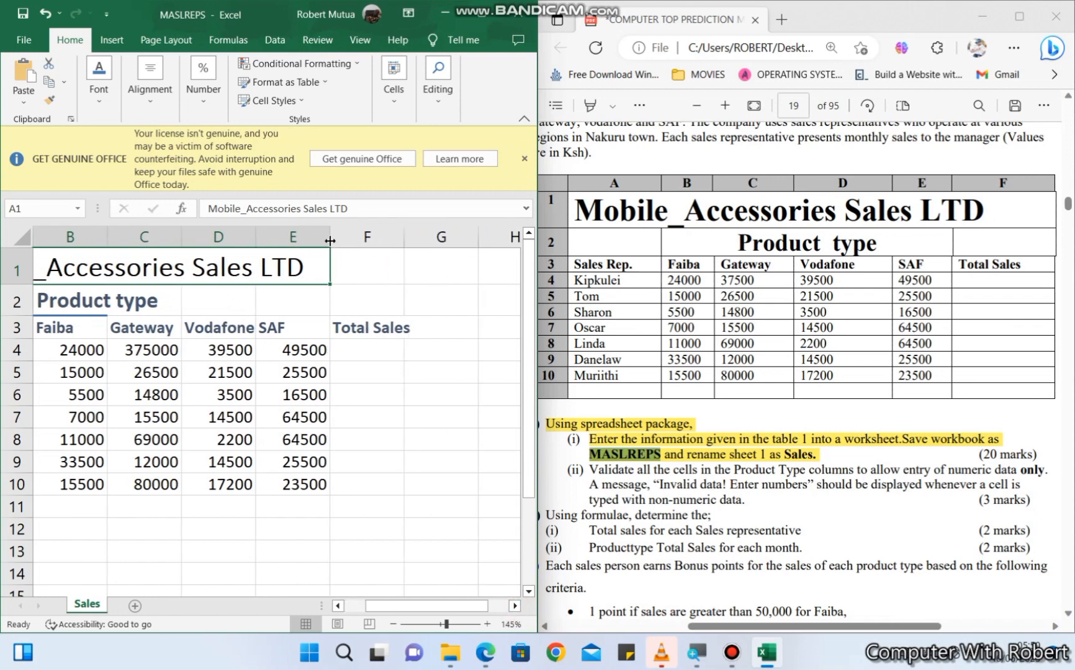
double_click(404, 237)
left_click_drag(245, 266, 339, 260)
left_click(150, 77)
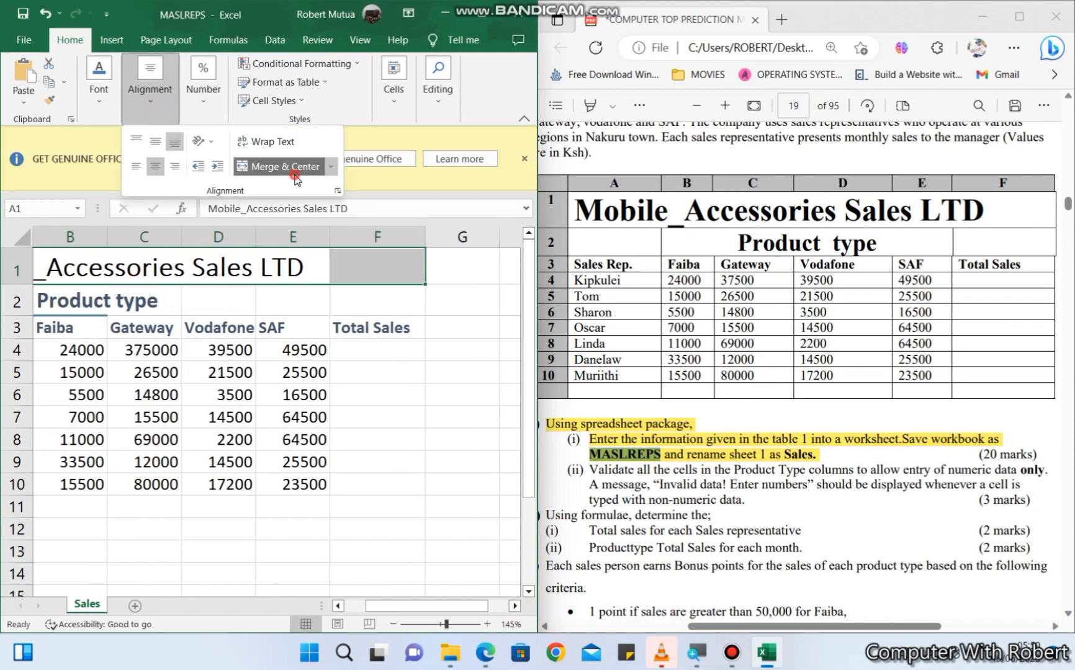
left_click(295, 176)
- Apply all borders to the sales table in A1:F11
left_click(515, 606)
left_click_drag(425, 605, 385, 607)
left_click_drag(227, 270, 217, 499)
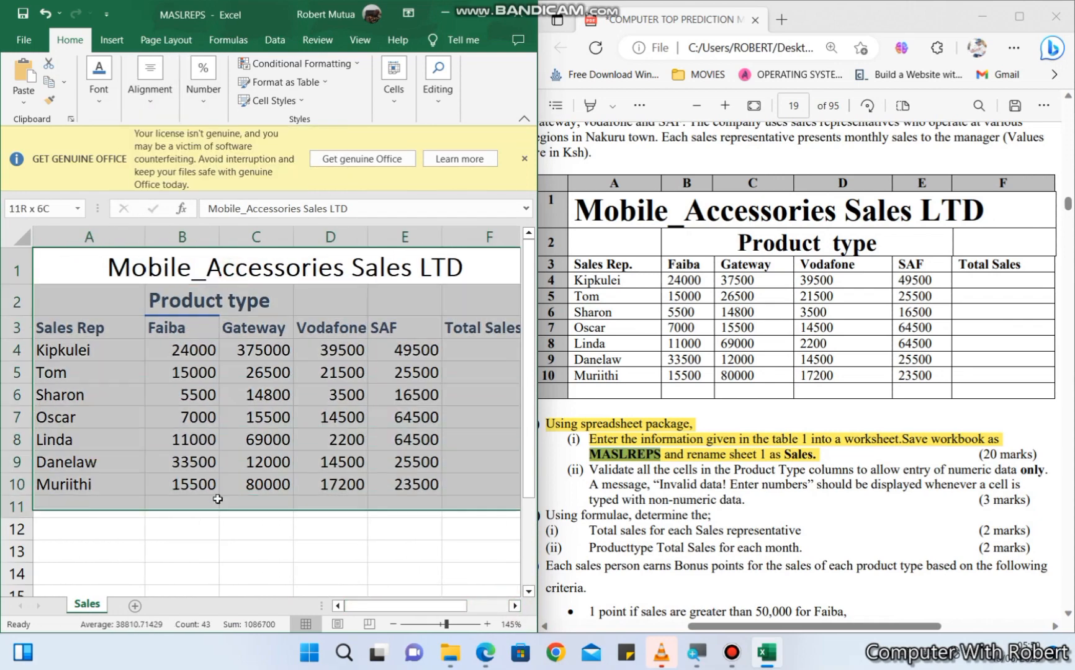
left_click(98, 80)
left_click(179, 168)
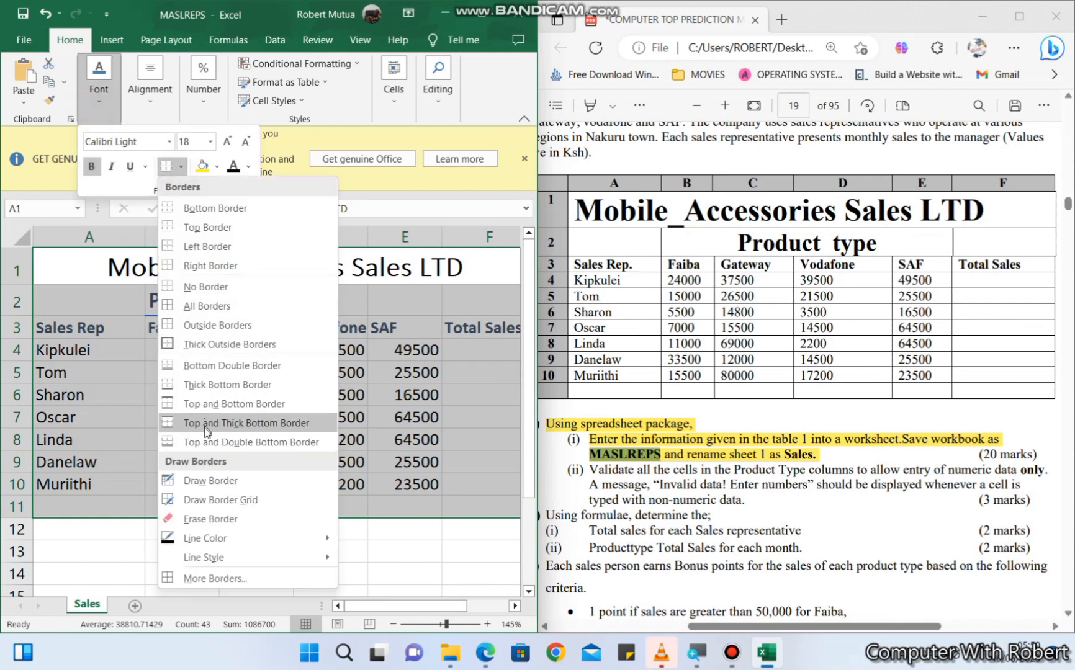
left_click(207, 306)
scroll(264, 441, "down", 6, "ctrl")
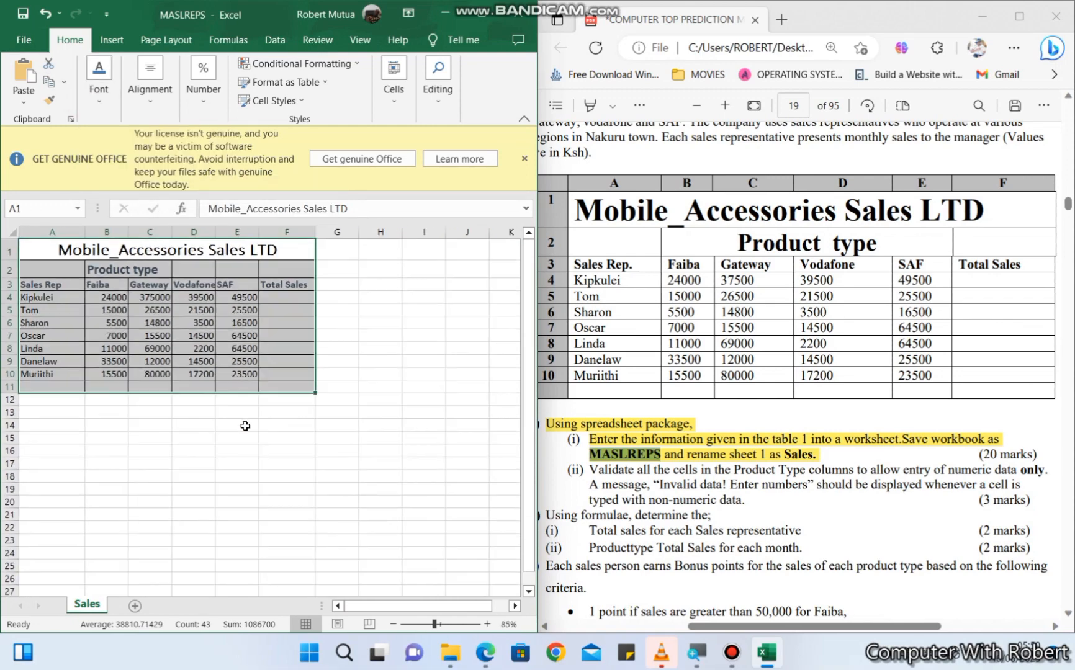
left_click(106, 413)
- In the PDF question paper, highlight the sentence of task (ii) about validating the Product Type columns for numeric data only
scroll(683, 399, "down", 2)
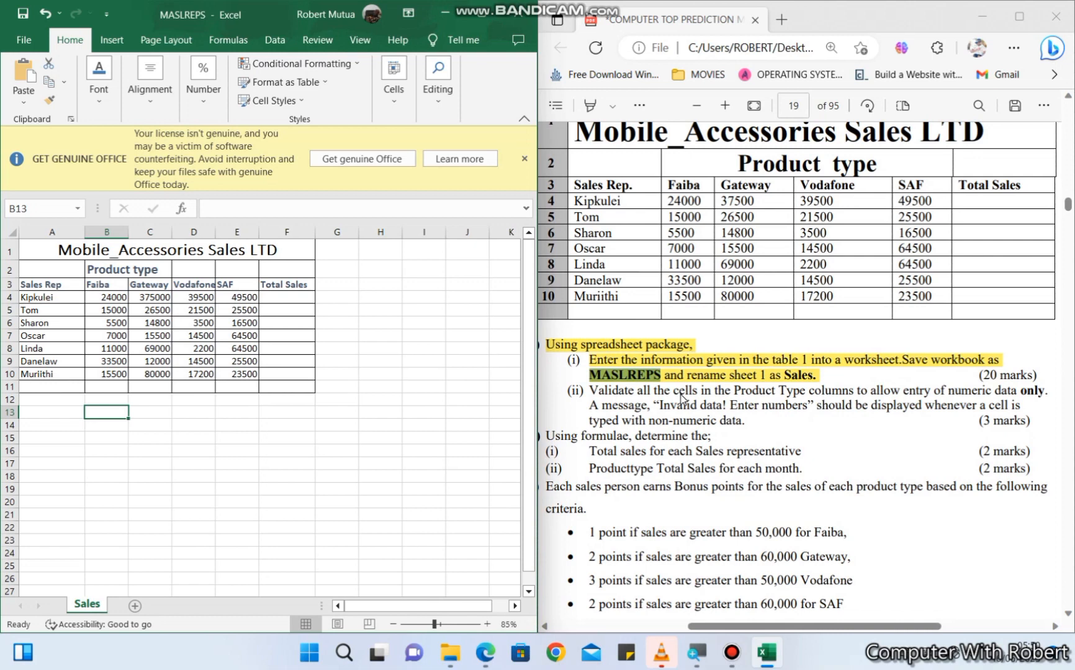
left_click(590, 105)
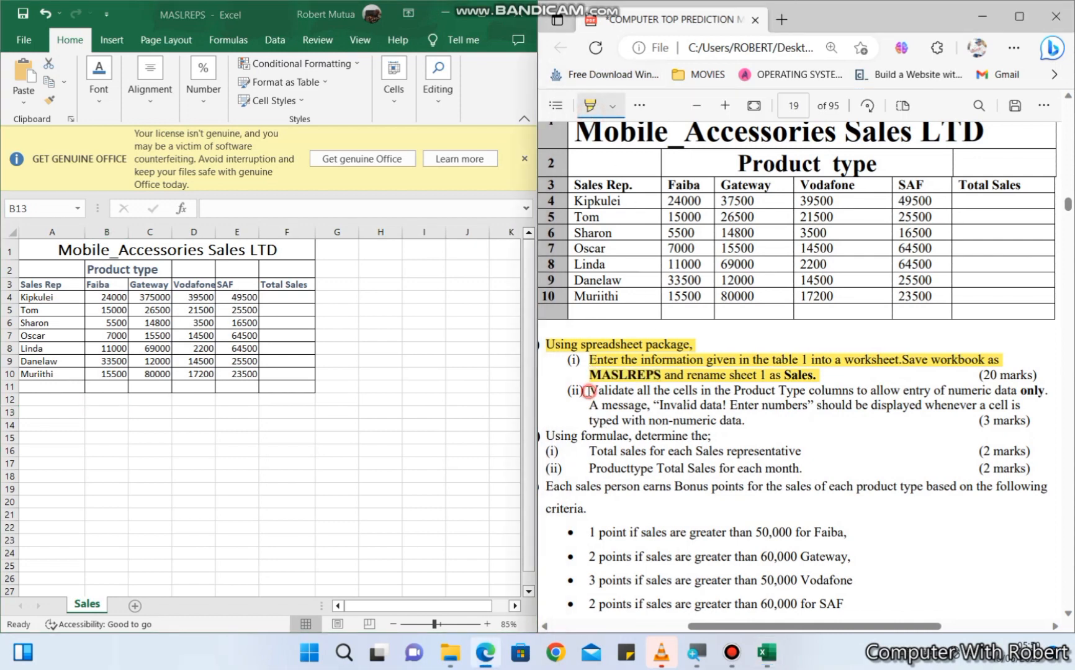
left_click_drag(588, 391, 1024, 394)
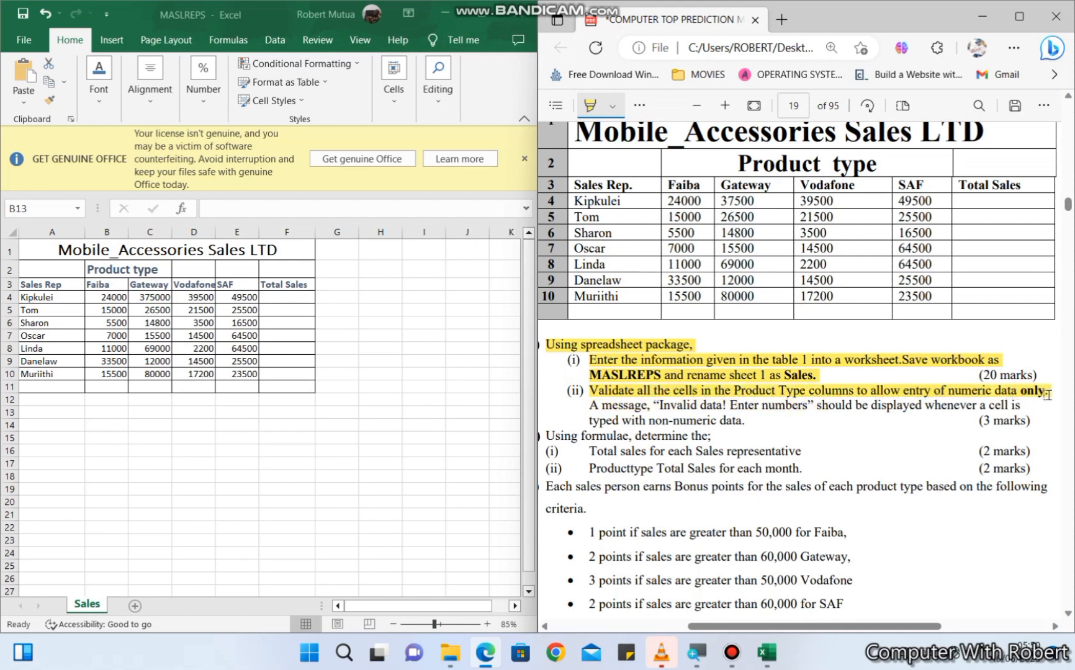
left_click_drag(1047, 395, 1048, 394)
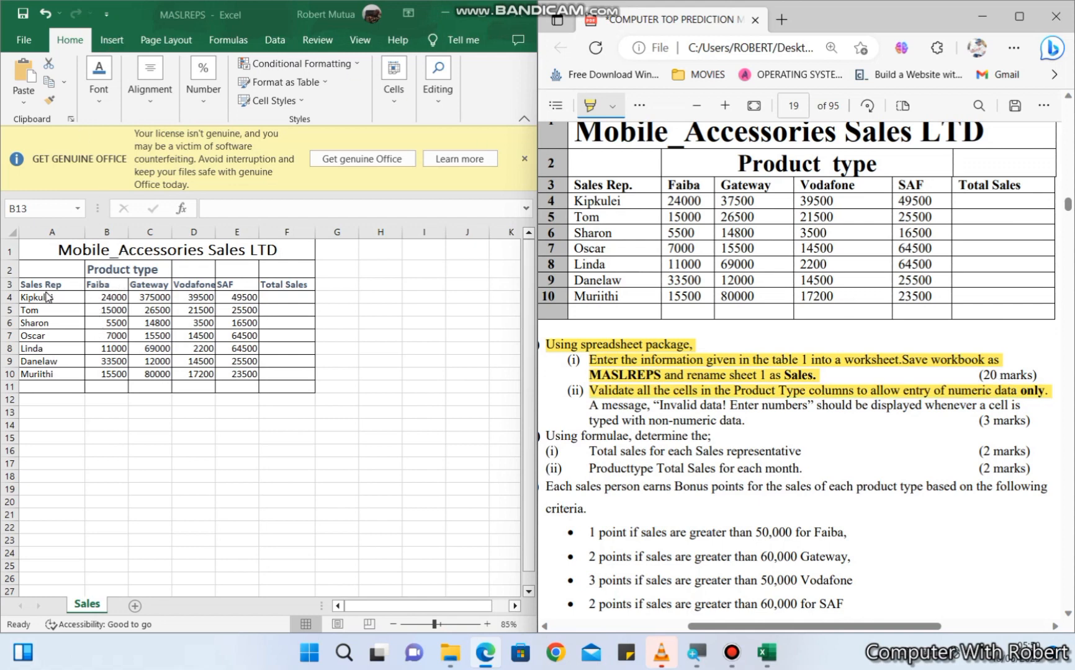
- In the Excel sheet, restrict B4:E10 with Data Validation to whole numbers between 0 and 100000000
left_click(115, 297)
left_click_drag(115, 297, 246, 374)
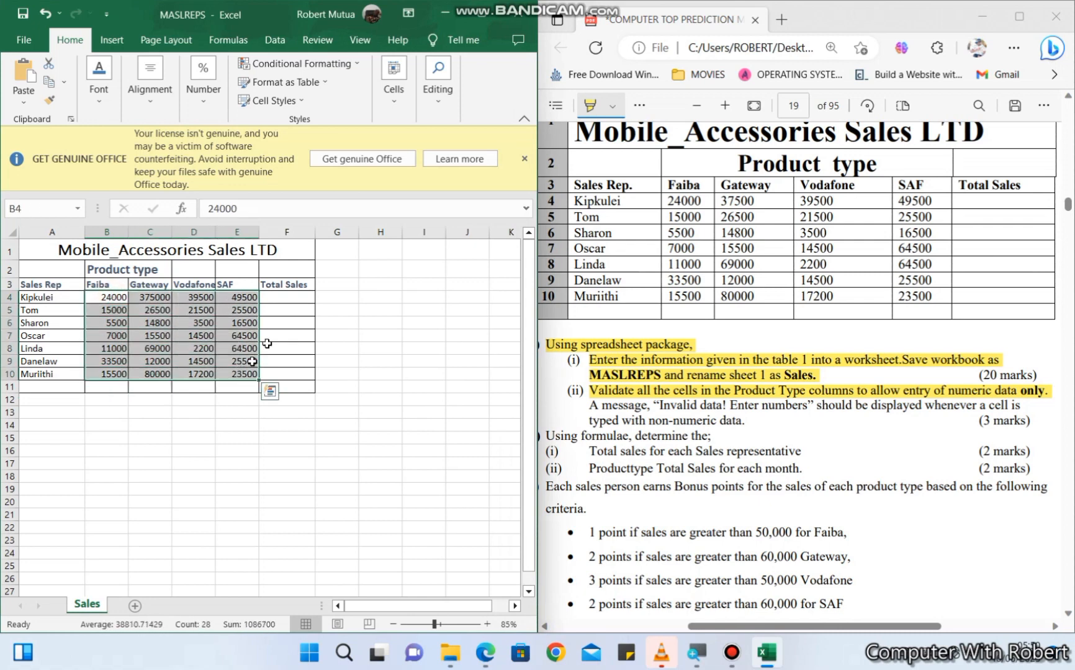
left_click(273, 40)
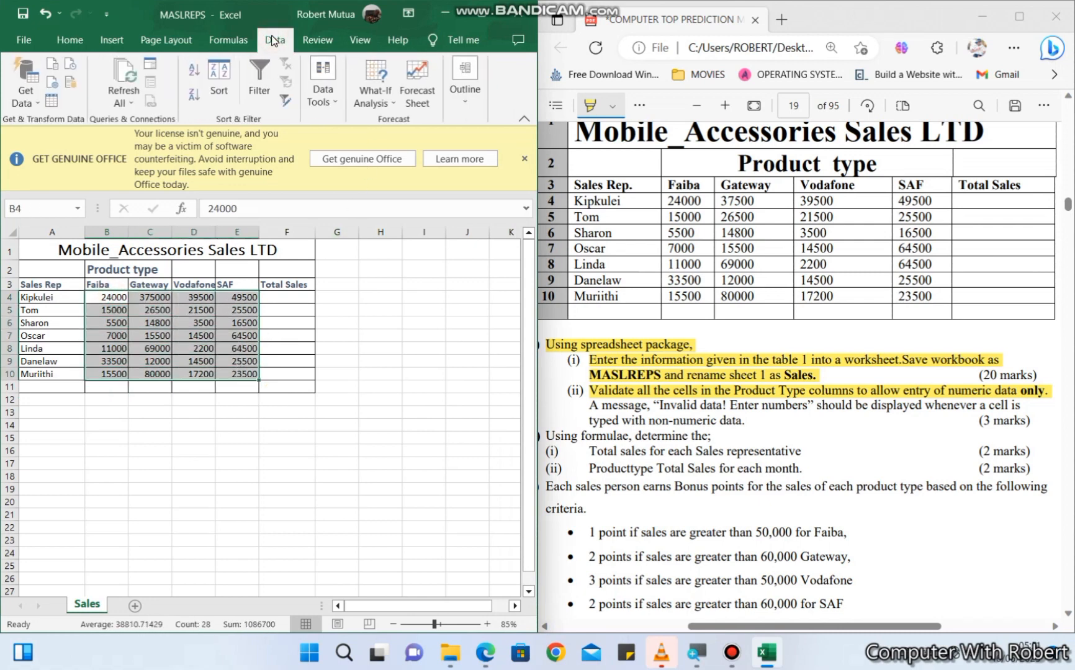
left_click(320, 80)
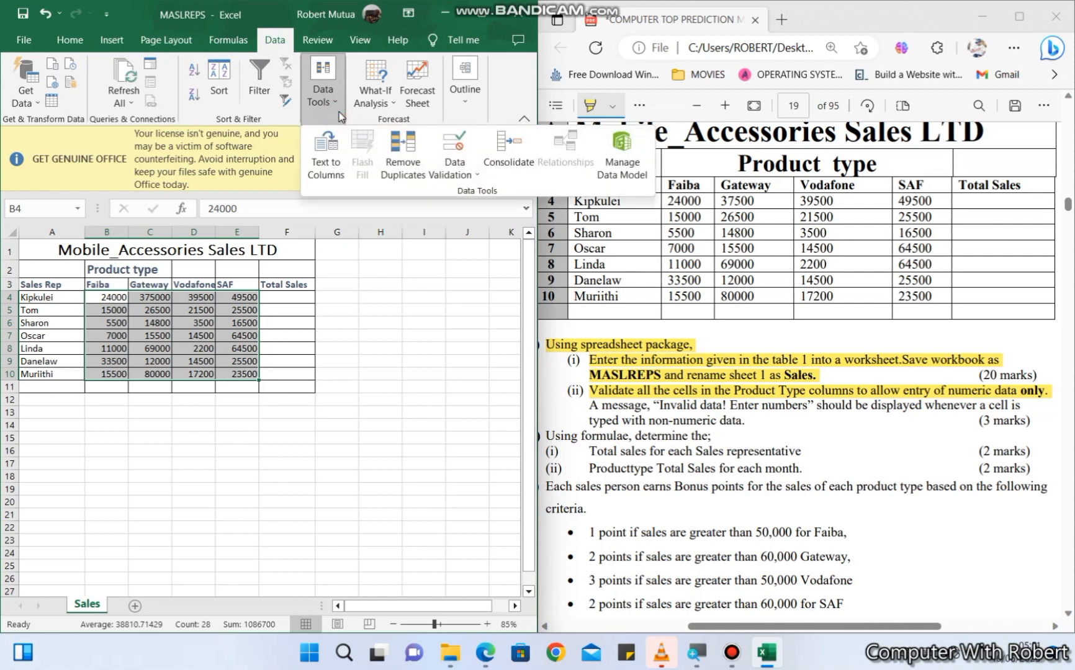
left_click(466, 177)
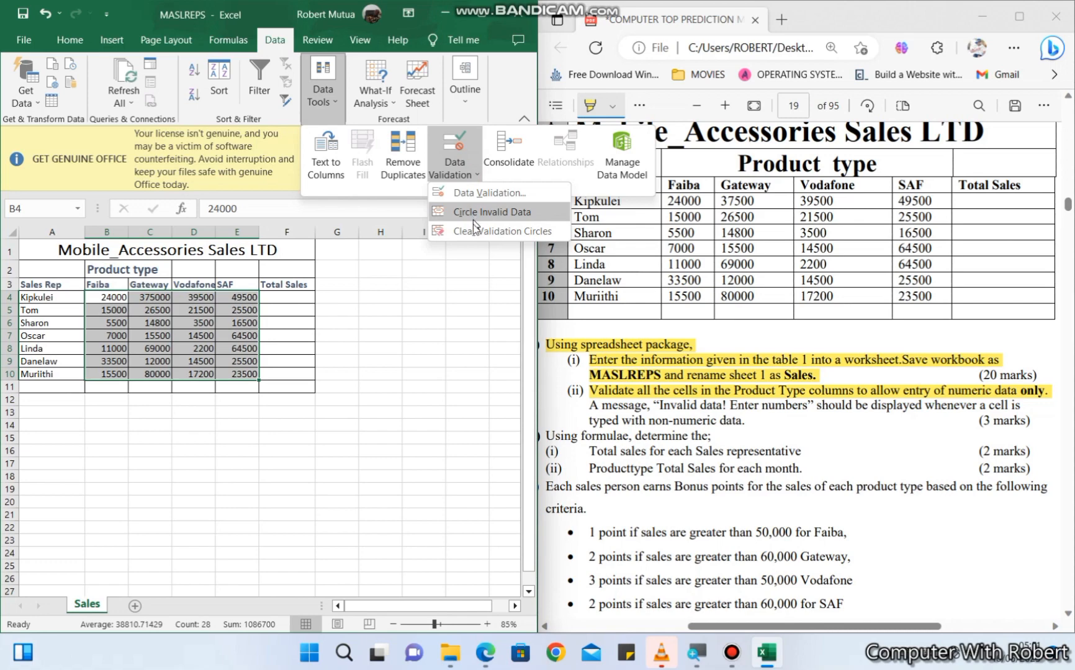
left_click(487, 192)
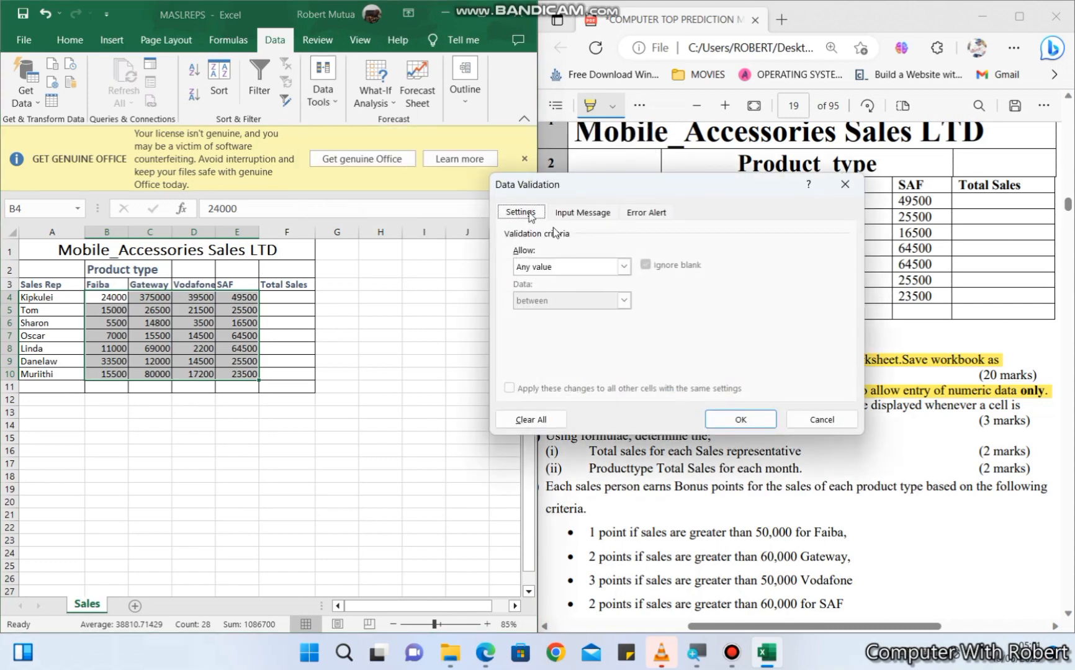
left_click(623, 266)
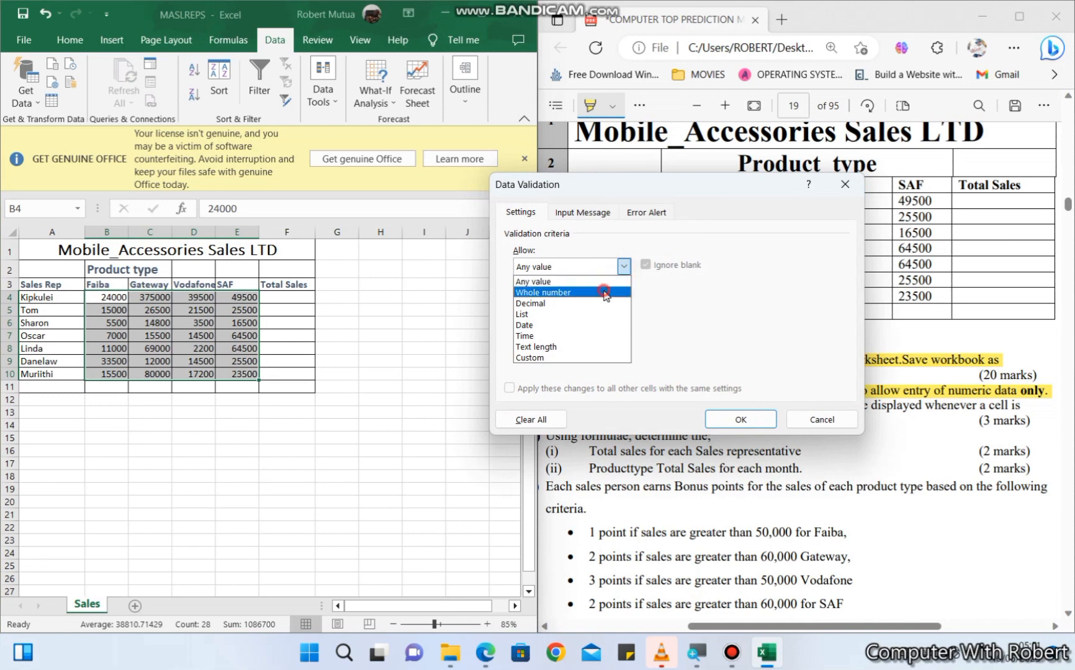
left_click(612, 292)
left_click(580, 333)
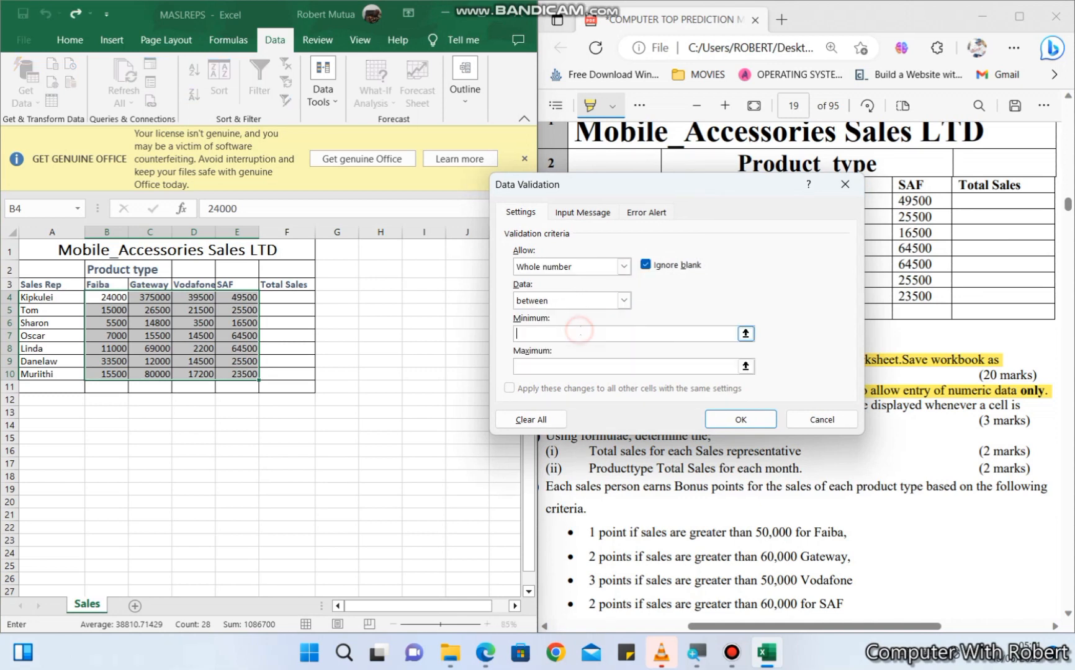
left_click(568, 361)
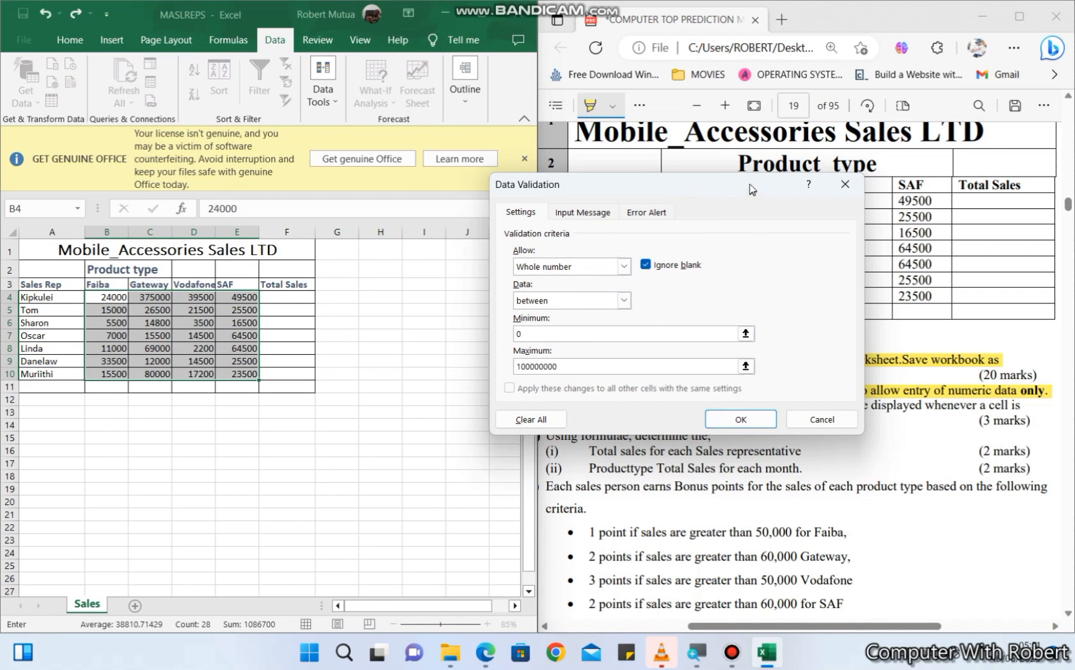
left_click_drag(752, 189, 376, 153)
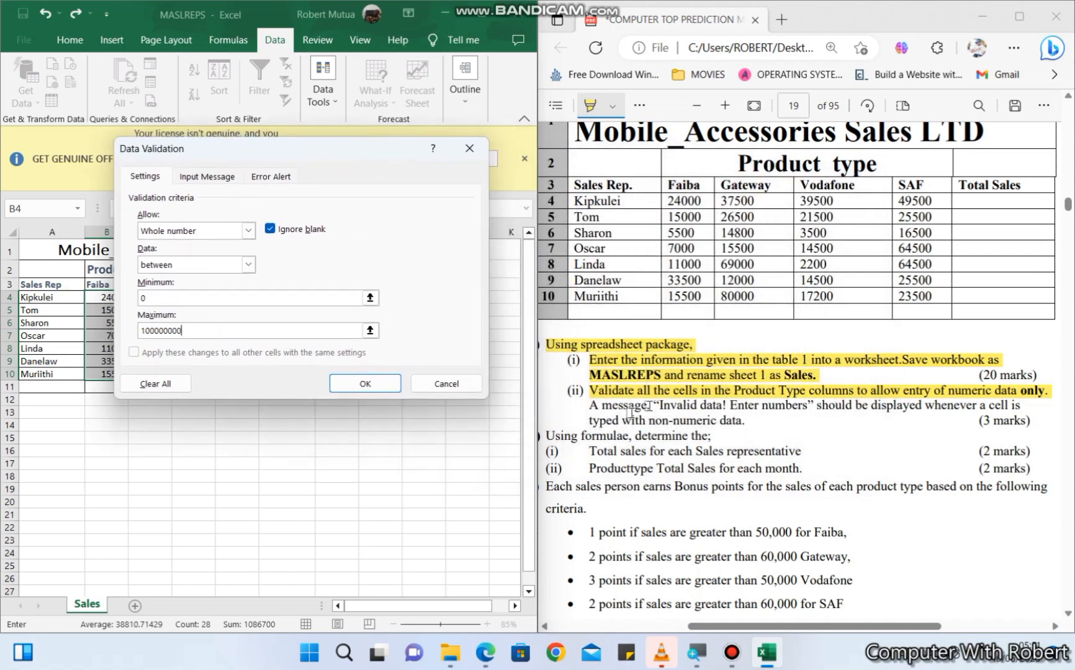
- Highlight the error-message sentence of task (ii) in the PDF, and give the validation rule the error message "Invalid Data! Enter Numbers"
mouse_move(586, 405)
left_mouse_down()
mouse_move(1005, 407)
mouse_move(1018, 422)
mouse_move(801, 434)
mouse_move(735, 424)
left_mouse_up()
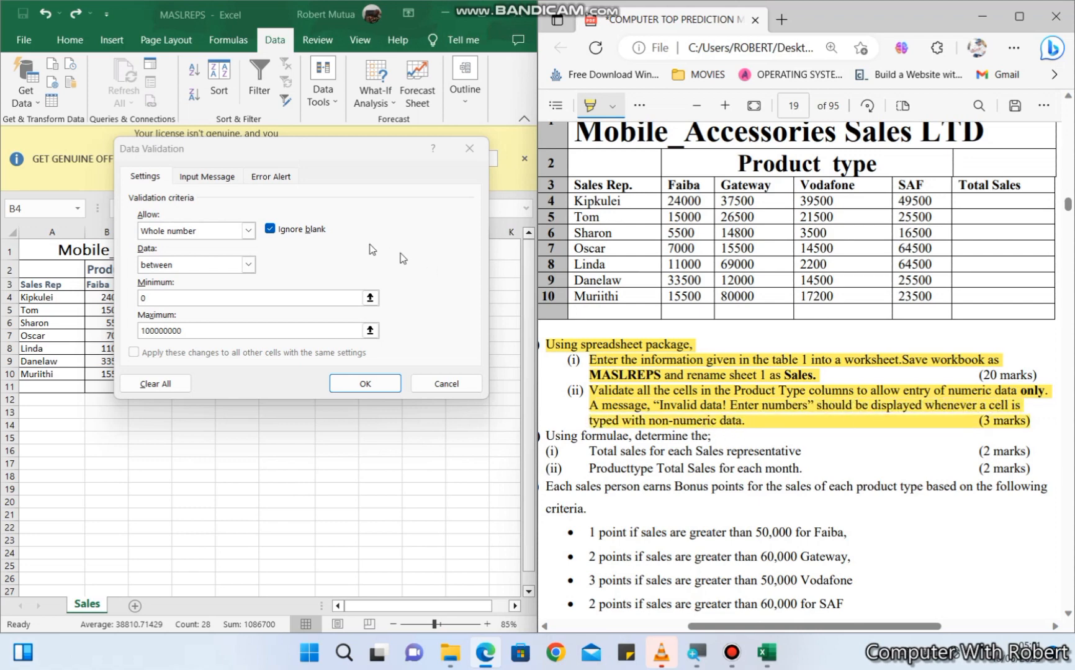
left_click(270, 177)
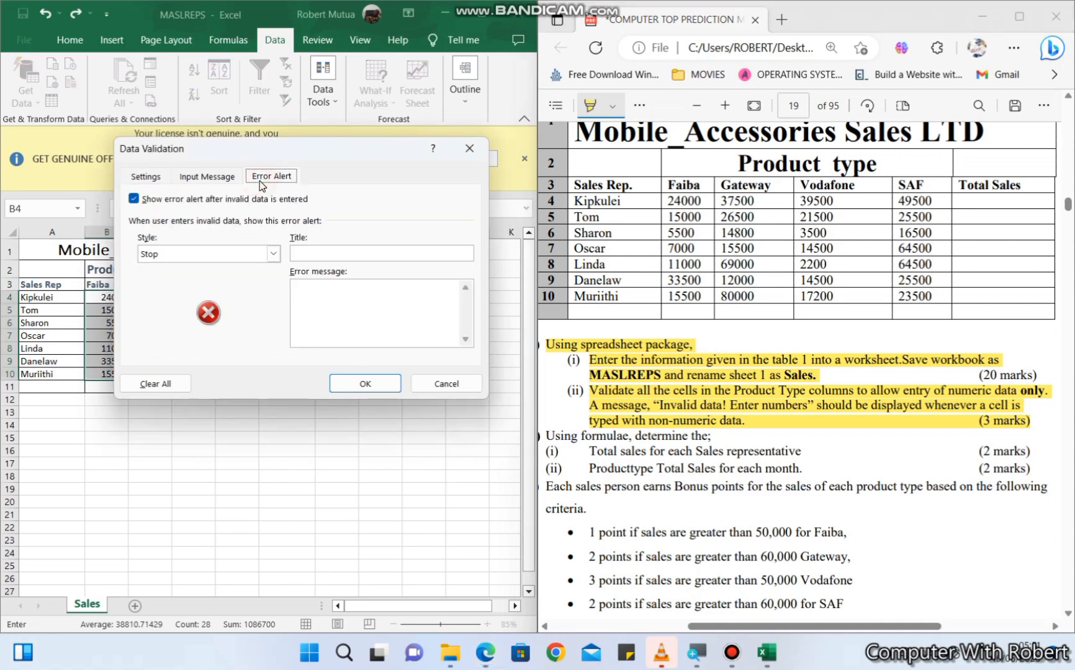
left_click(318, 322)
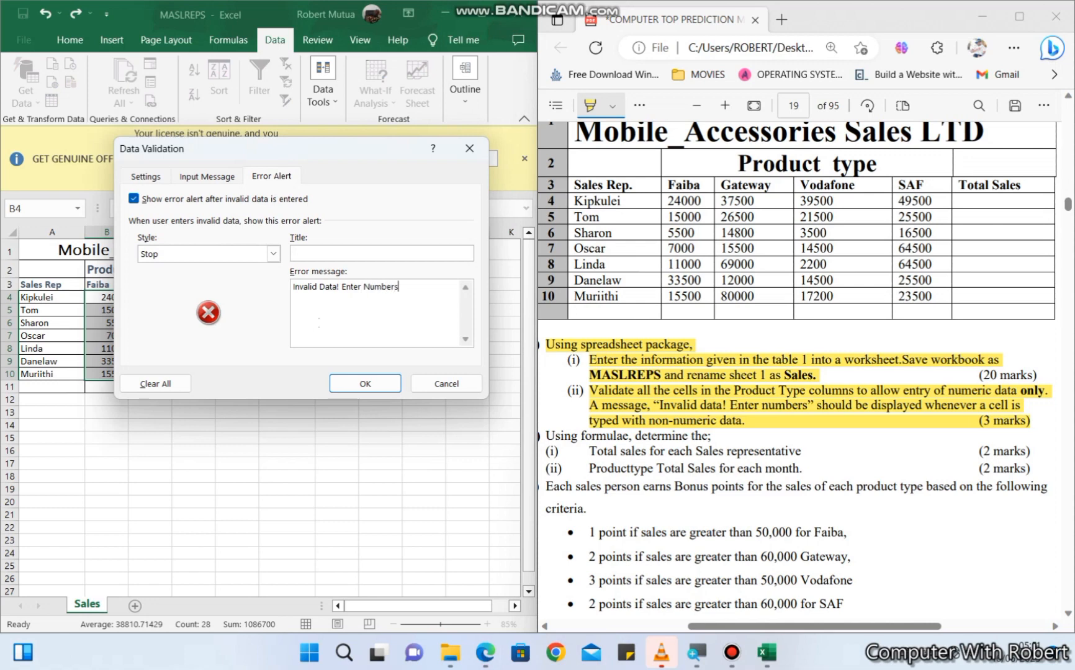
left_click(347, 388)
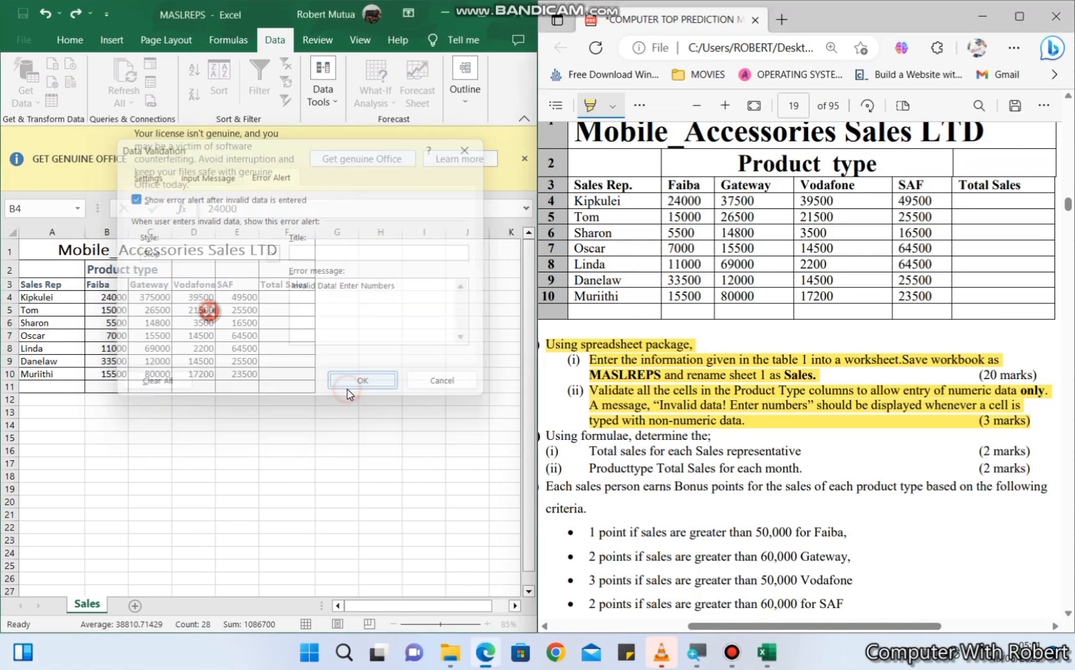
- Test the validation rule by entering the letter r in B4, and discard the entry
left_click(109, 299)
type("r")
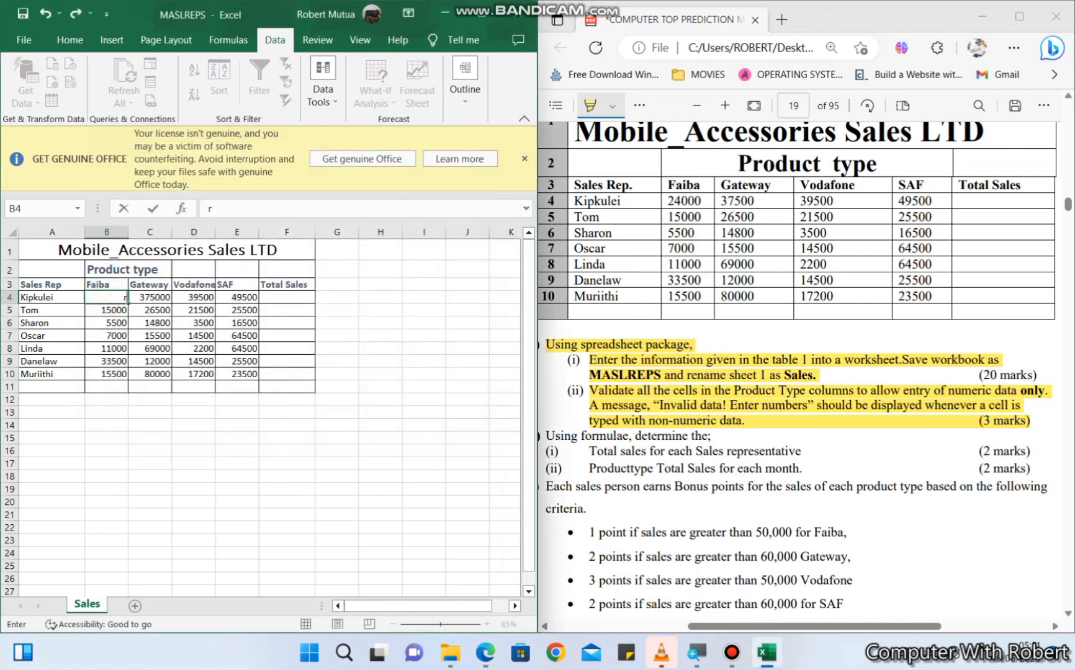
key("Return")
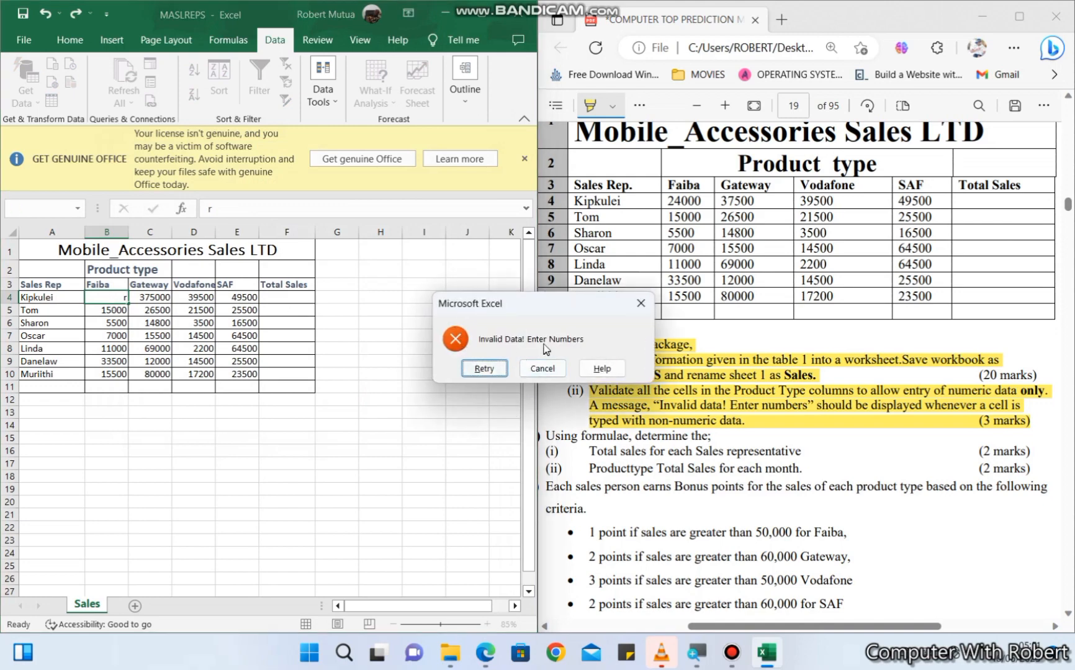
left_click(541, 368)
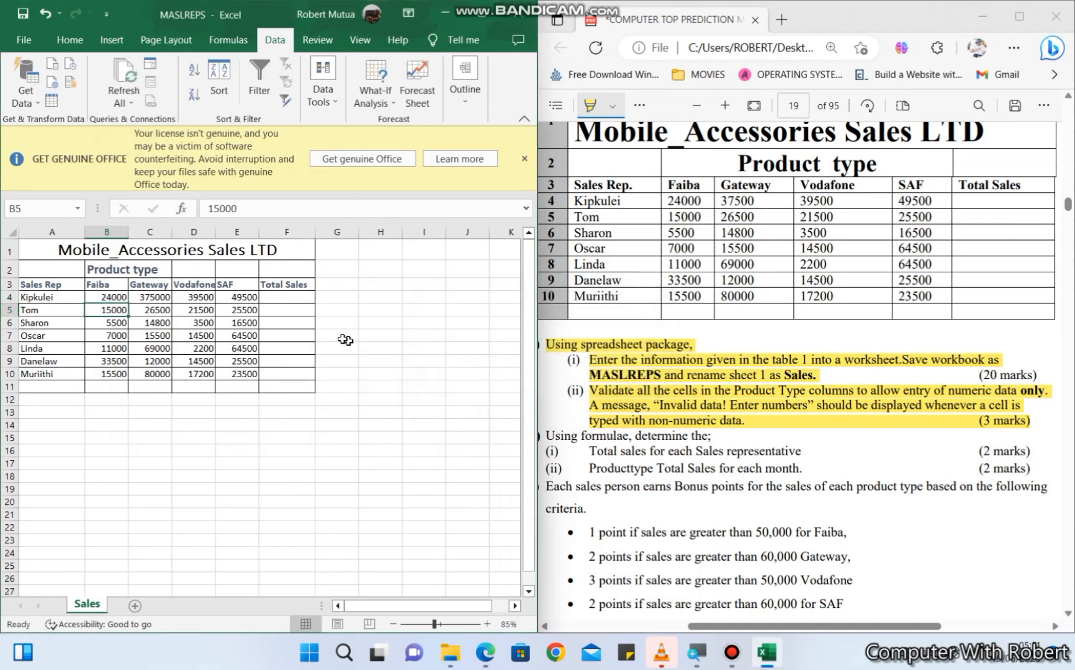
- In the PDF question paper, highlight "Using formulae, determine the;" and "Total sales for each Sales representative"
scroll(633, 441, "down", 3)
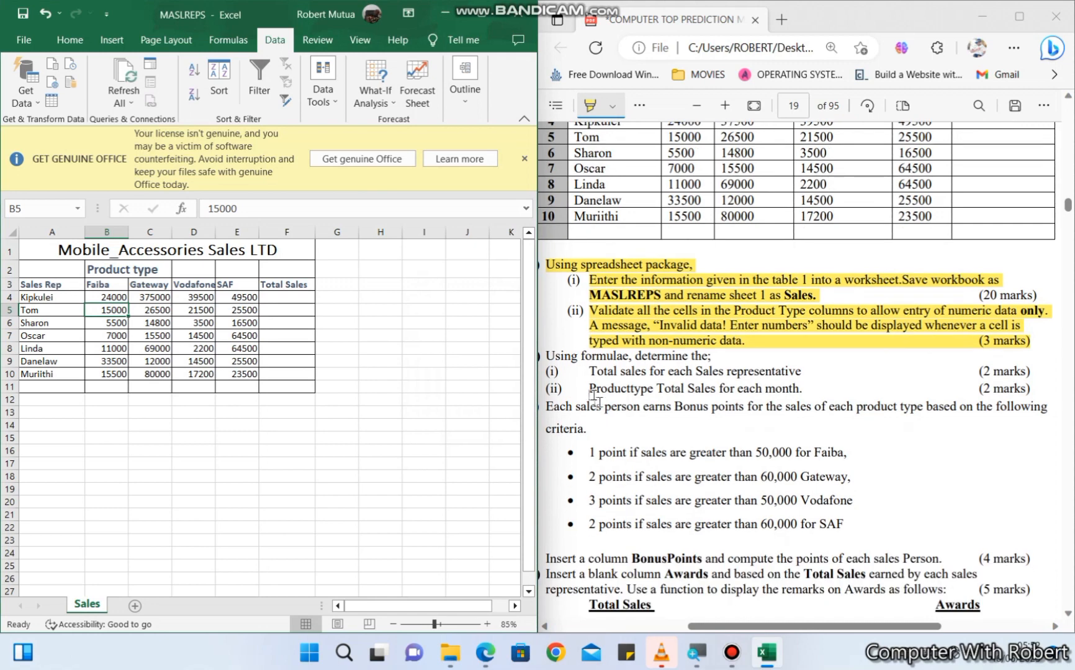
left_click_drag(542, 356, 708, 359)
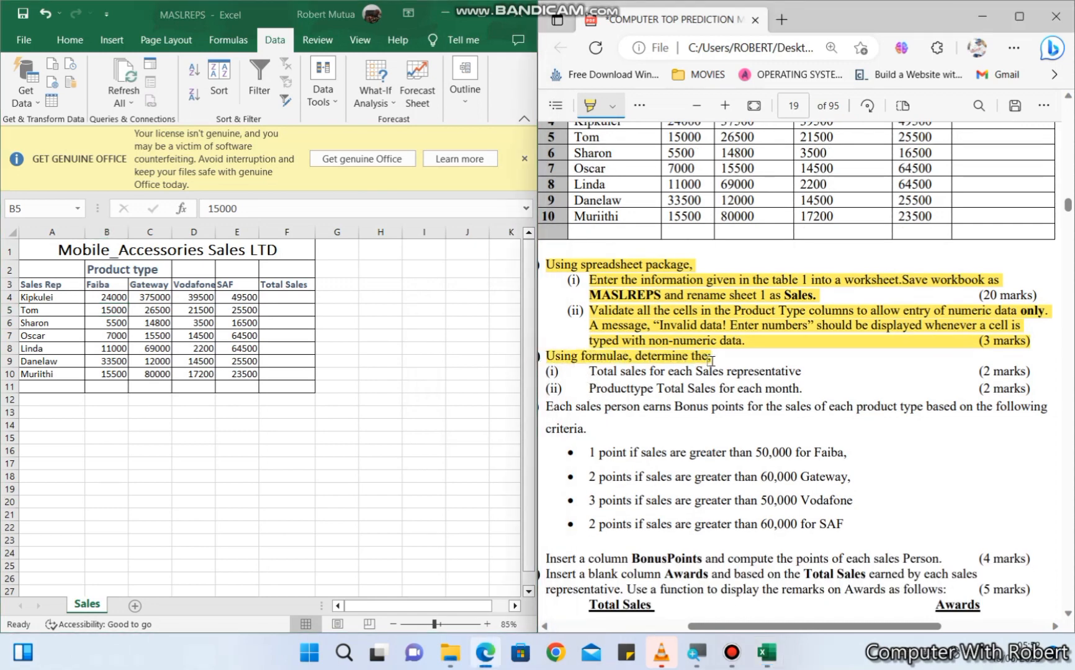
left_click_drag(583, 374, 796, 380)
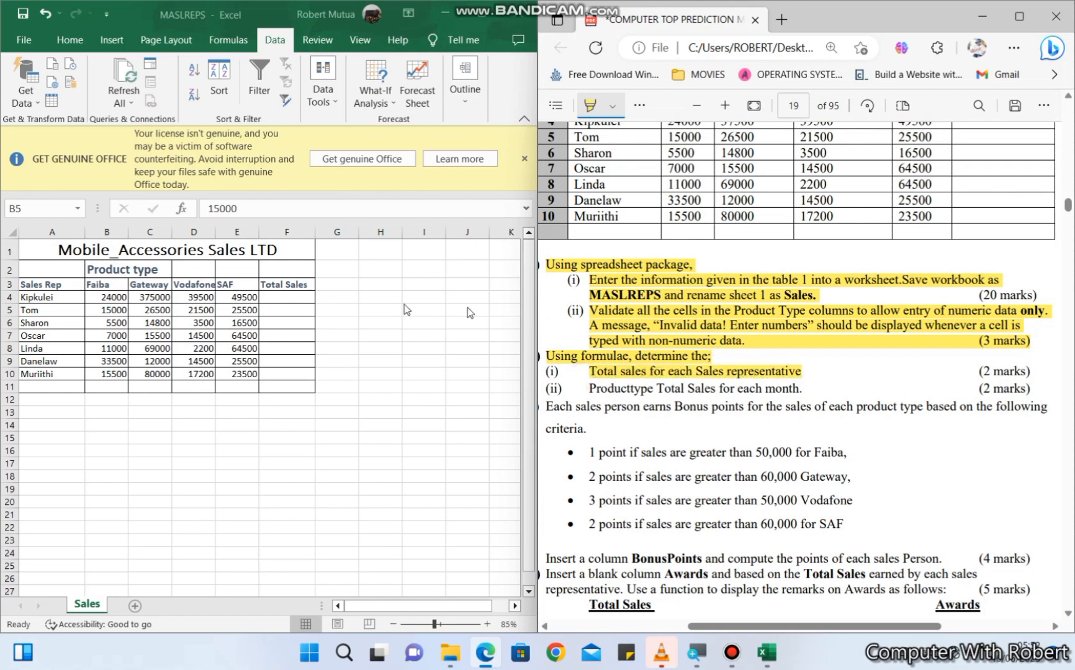
- In the Excel sheet, enter =B4+C4+D4+E4 in F4 and fill the Total Sales formula down to F10
left_click(278, 297)
double_click(278, 297)
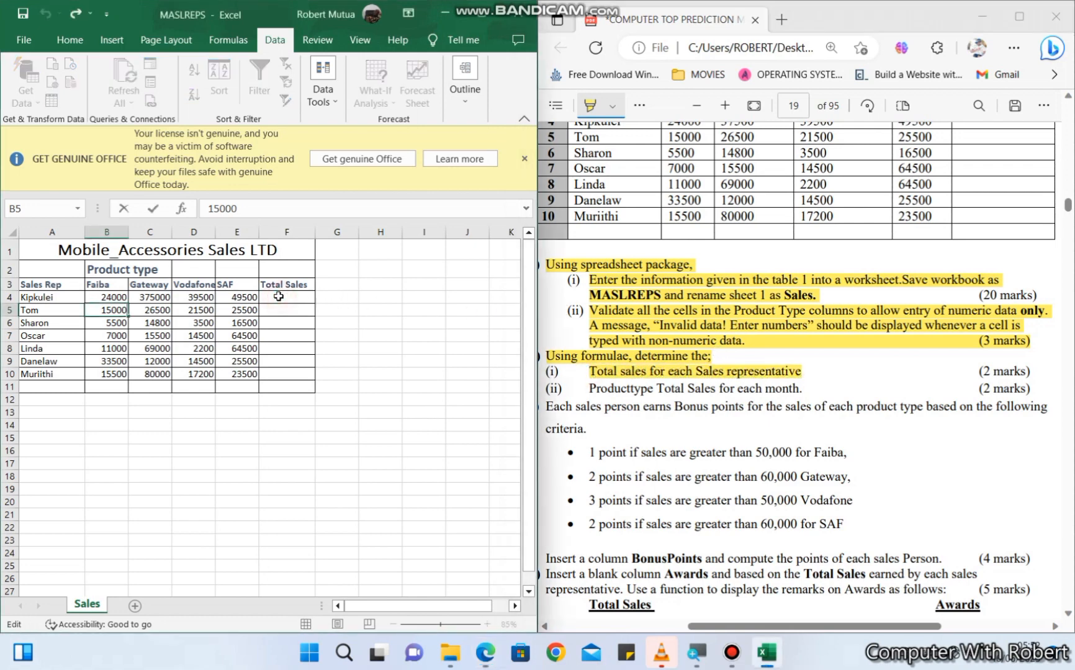
left_click(278, 297)
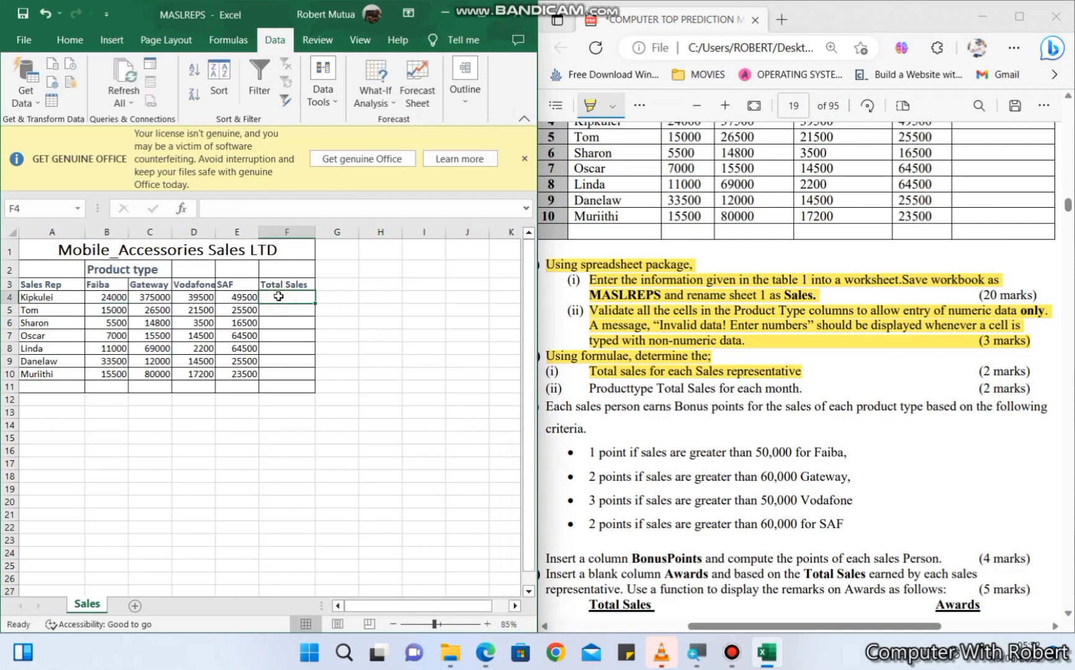
scroll(278, 296, "up", 4)
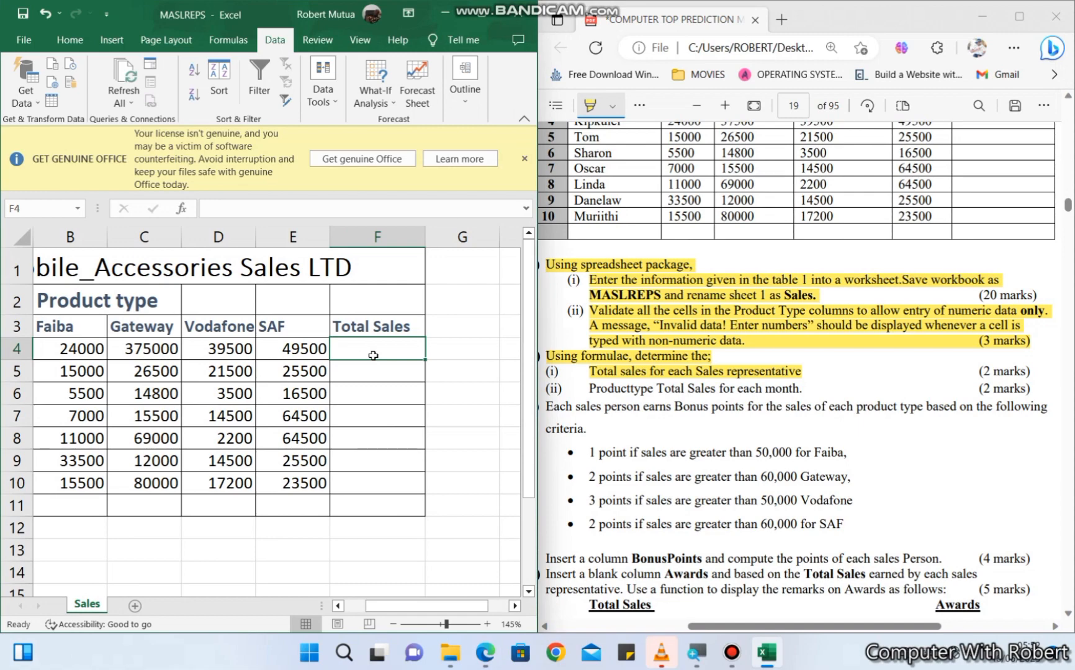
type("=")
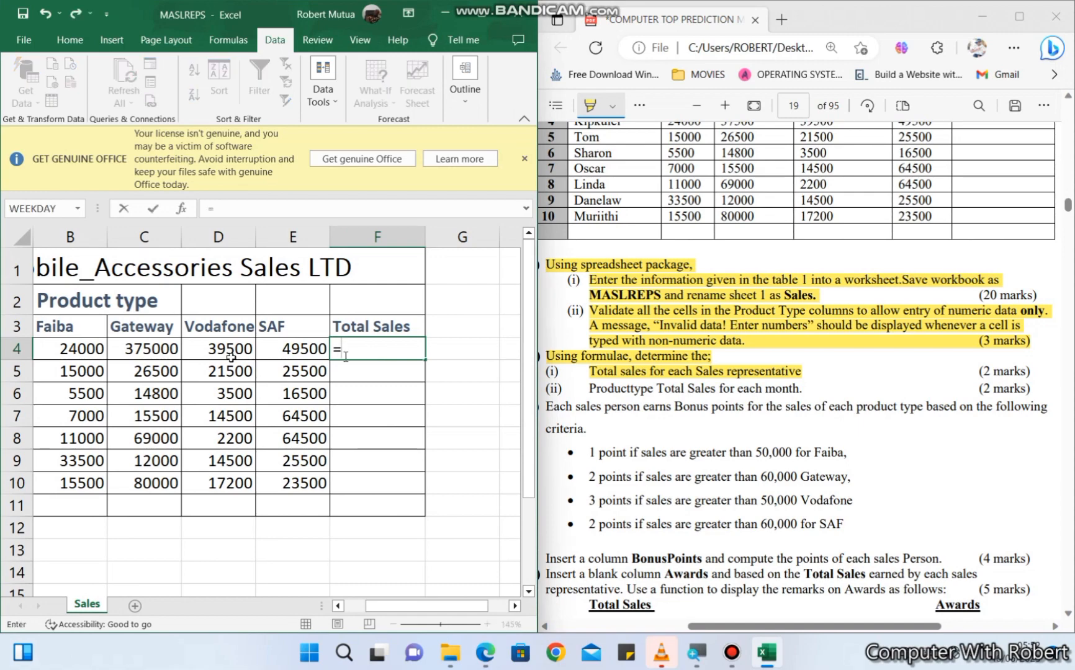
left_click(341, 606)
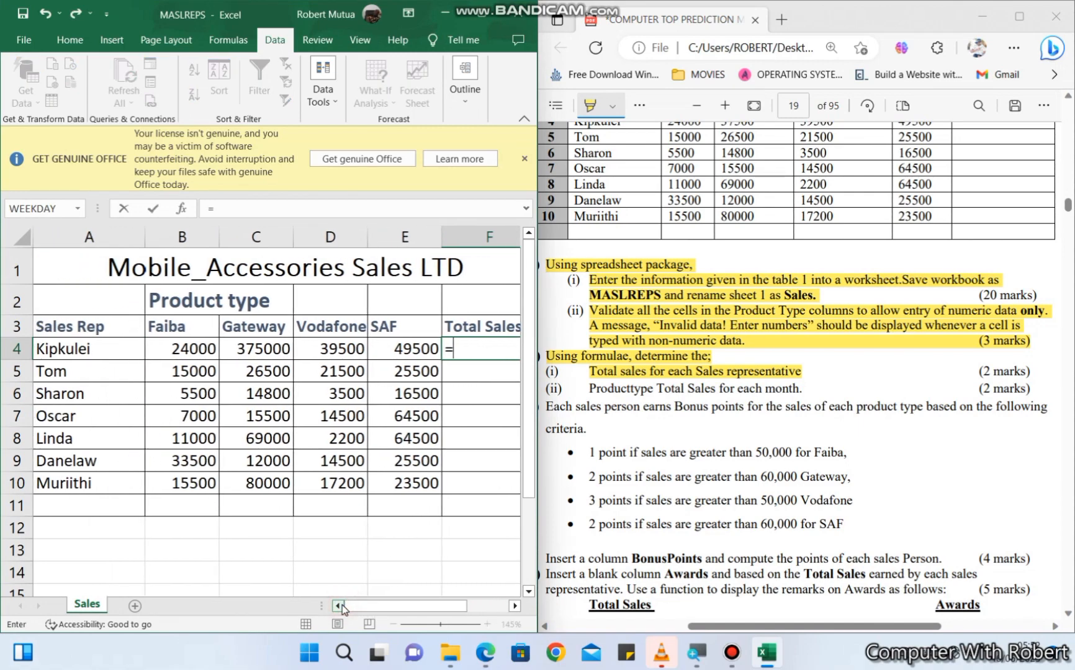
left_click(197, 349)
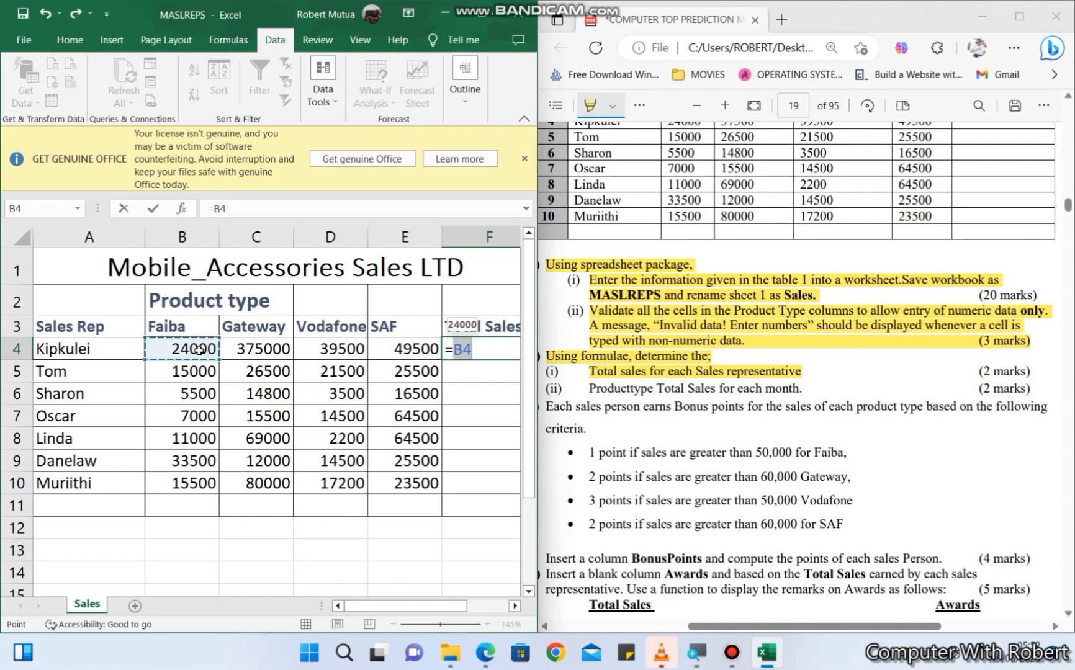
type("+")
left_click(242, 352)
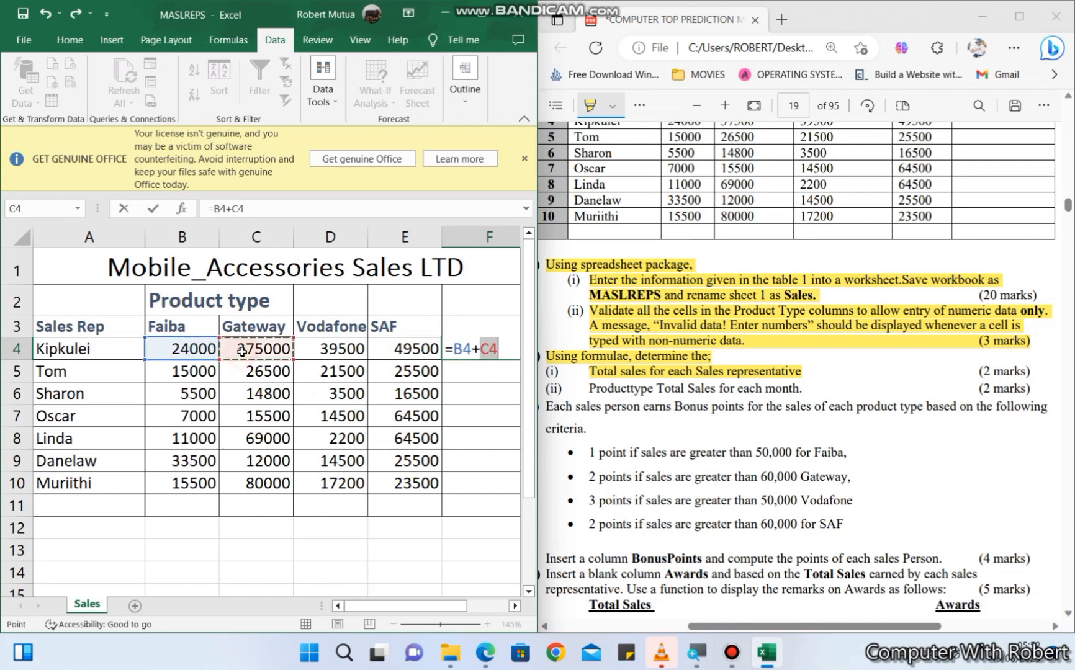
type("+")
left_click(321, 355)
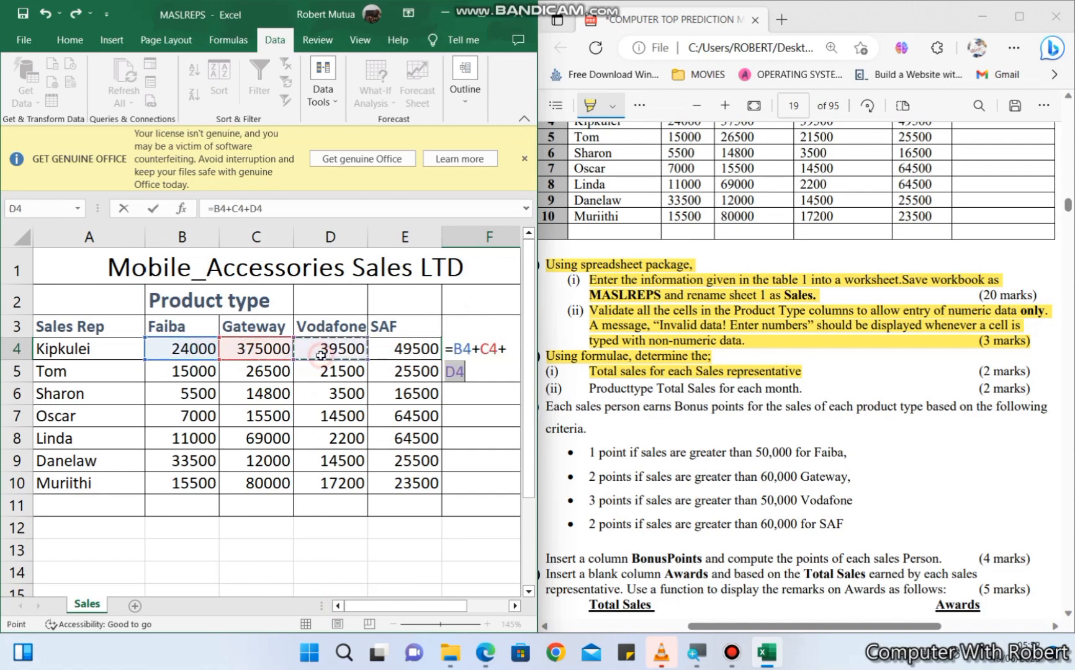
type("+")
left_click(403, 342)
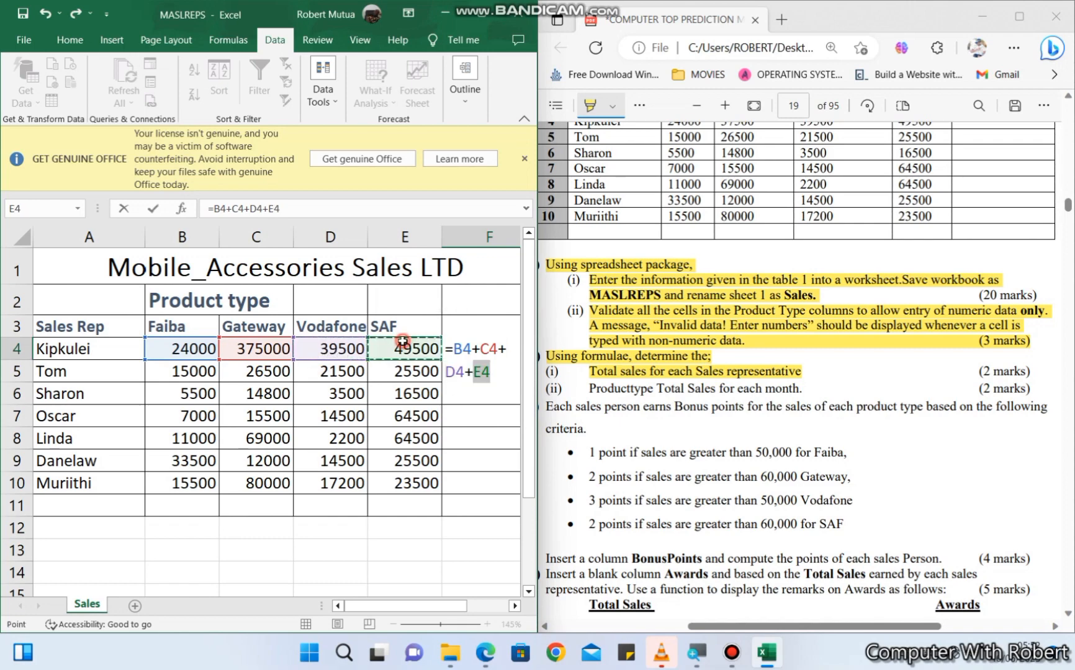
key("Return")
left_click(413, 346)
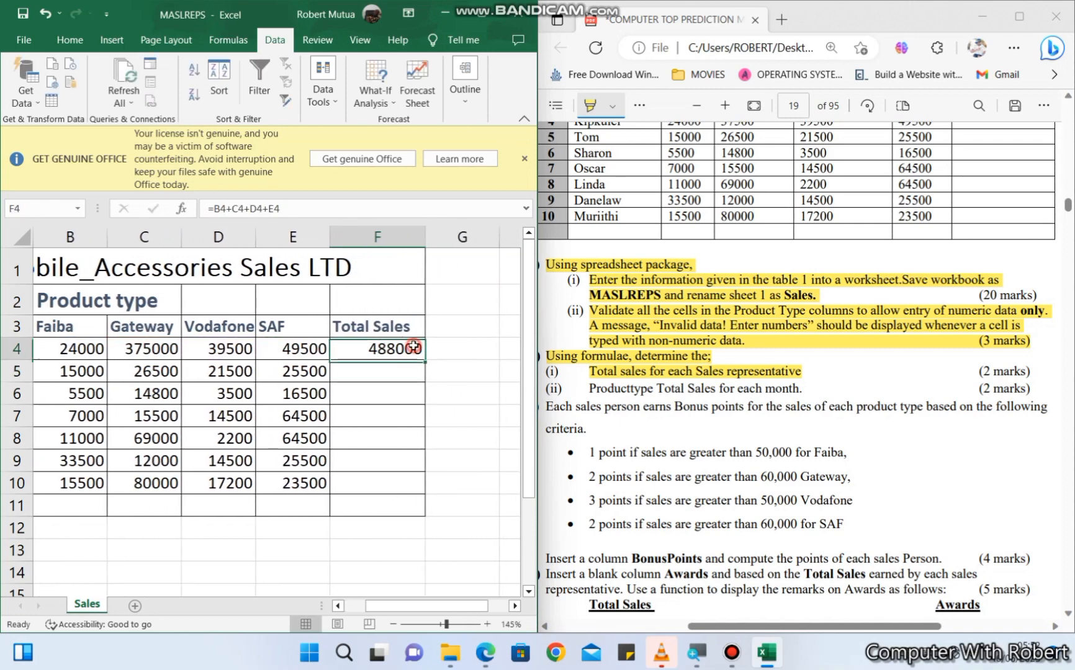
left_click_drag(425, 360, 415, 484)
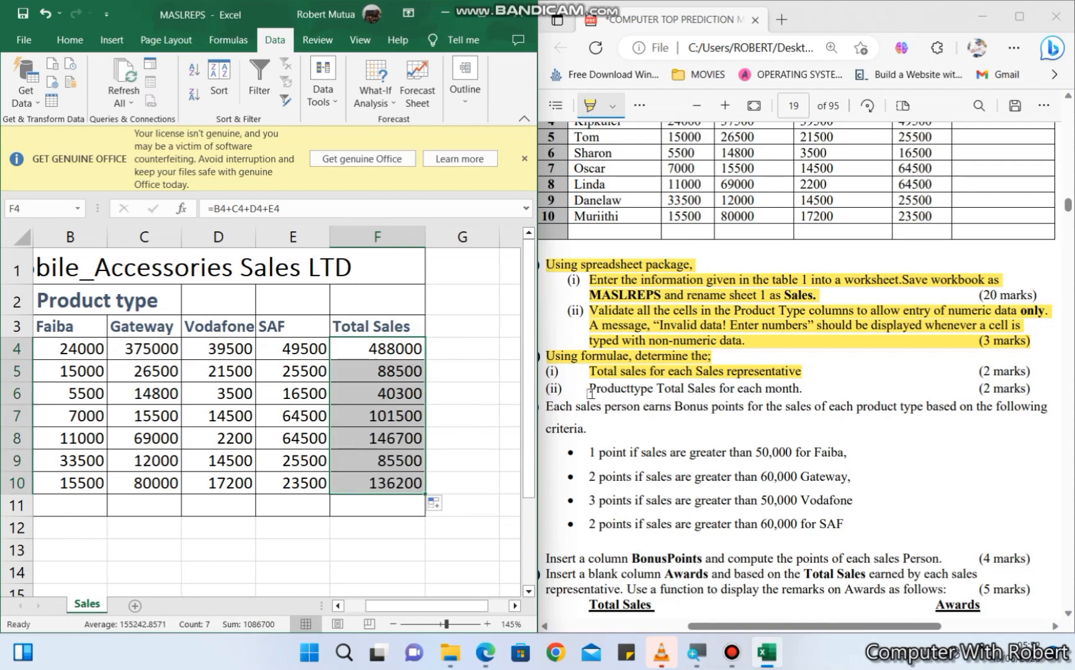
- In the PDF question paper, highlight "Producttype Total Sales for each month." and check the task against the table
left_click_drag(590, 393, 788, 401)
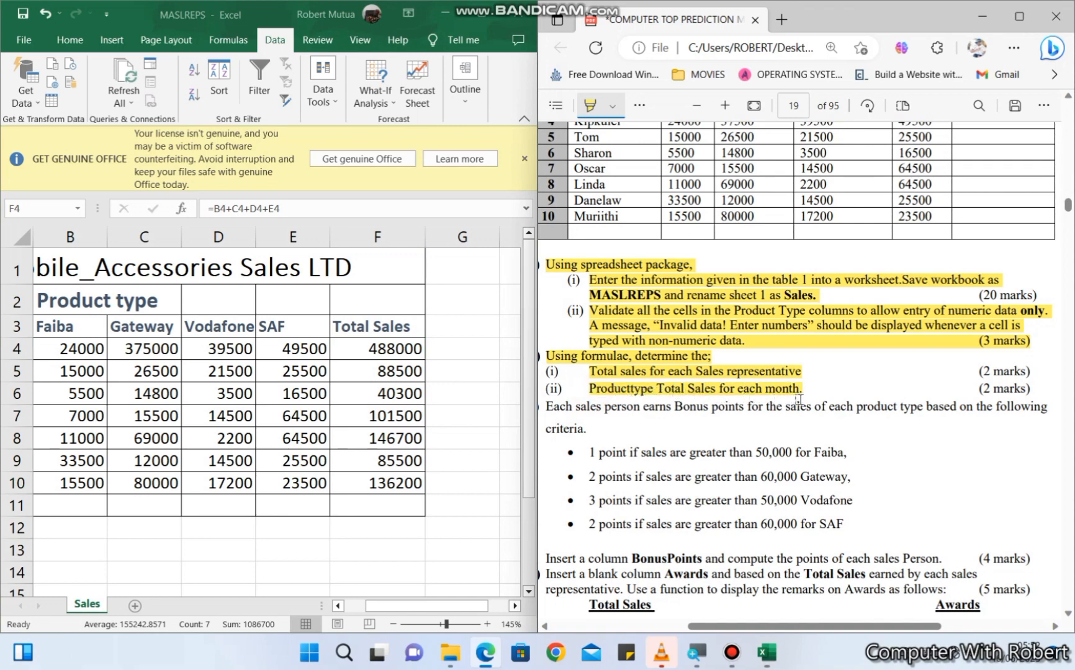
scroll(720, 207, "up", 3)
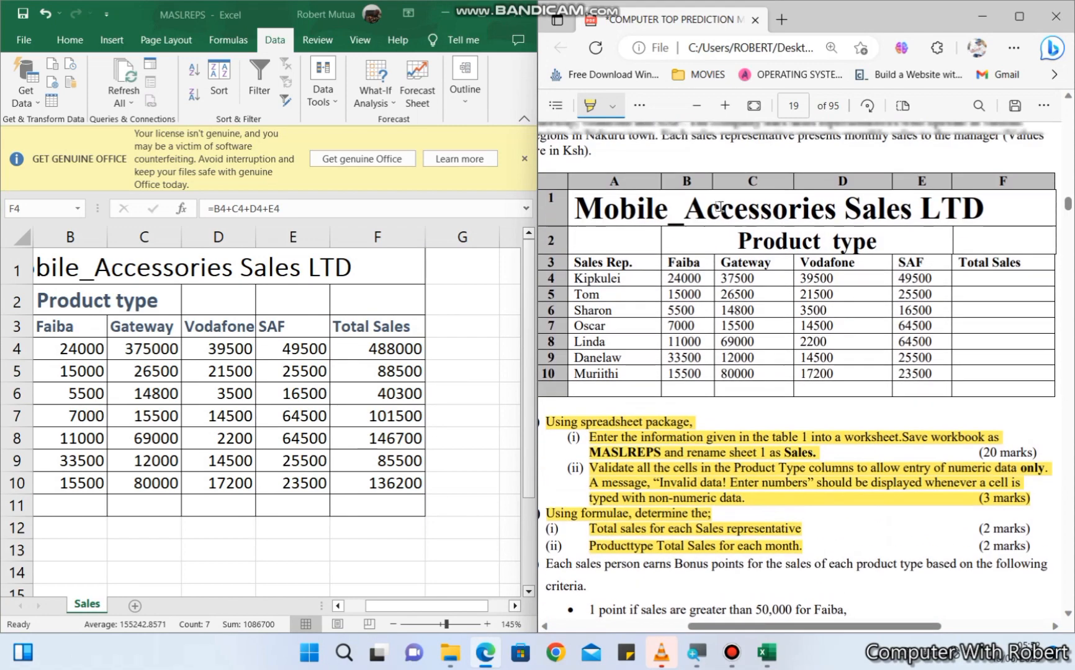
scroll(720, 207, "down", 2)
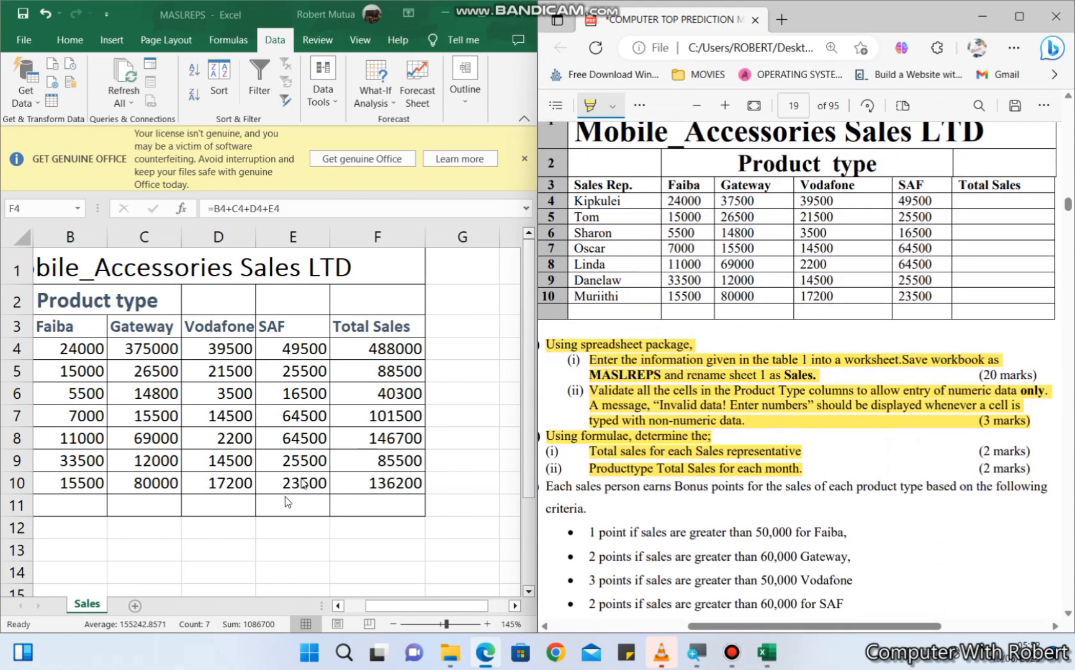
left_click_drag(383, 612, 350, 604)
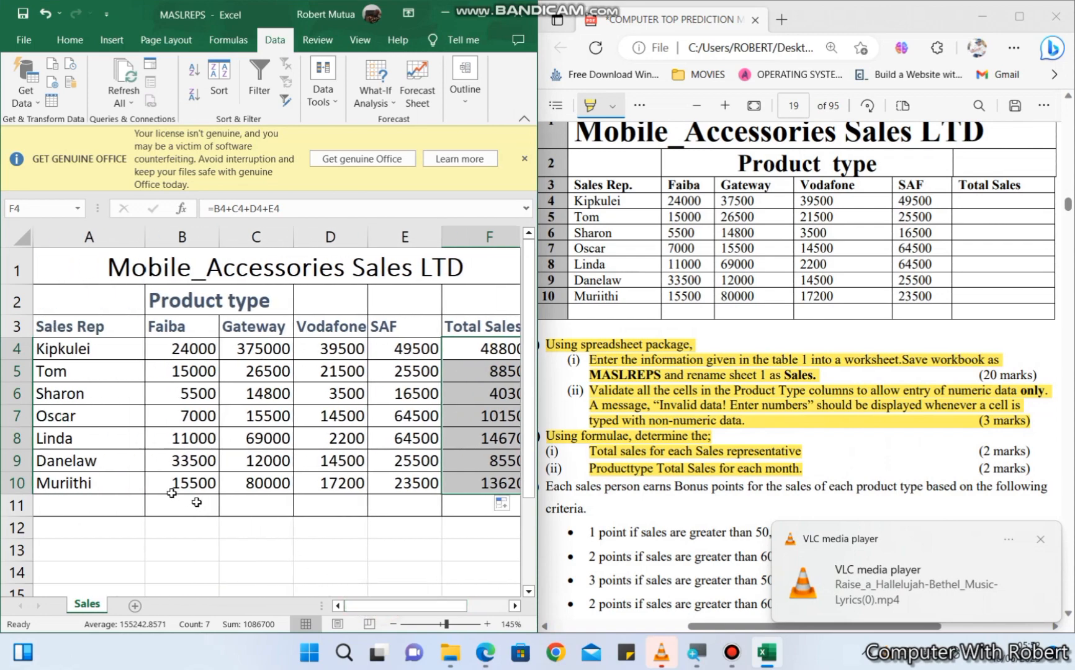
left_click(87, 505)
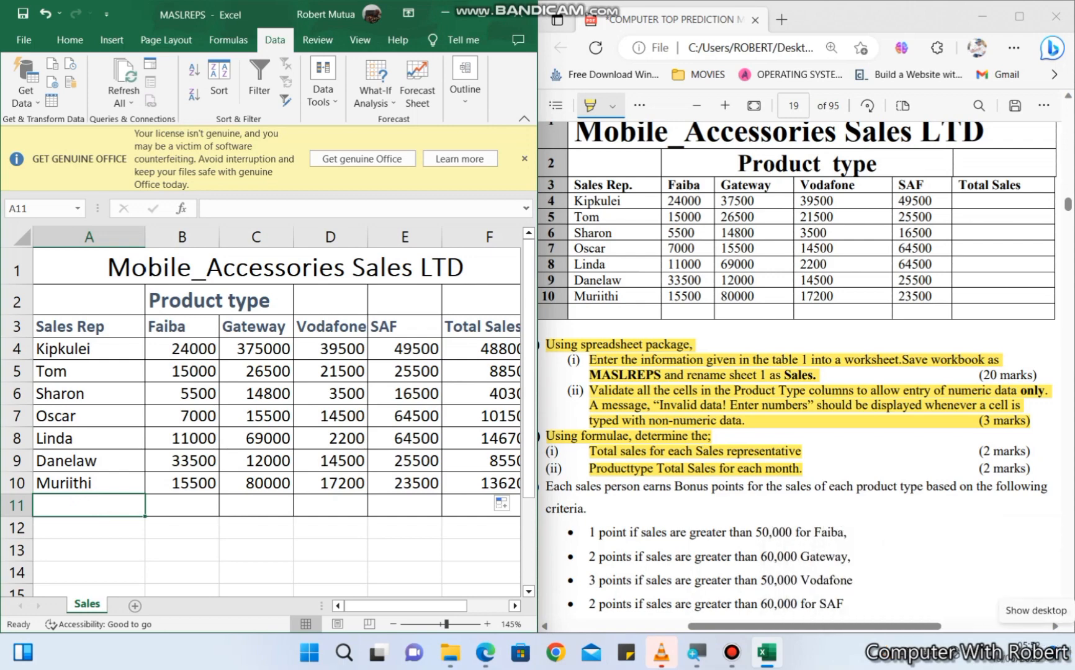
type("pr")
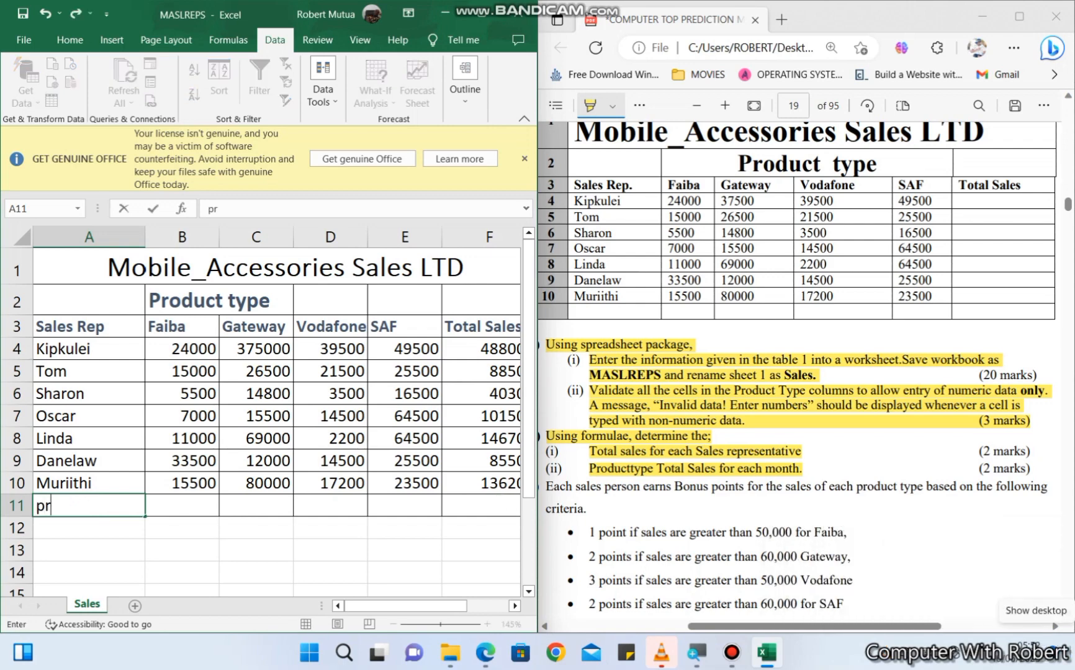
key("BackSpace")
type("Pr")
key("BackSpace")
key("BackSpace")
key("Return")
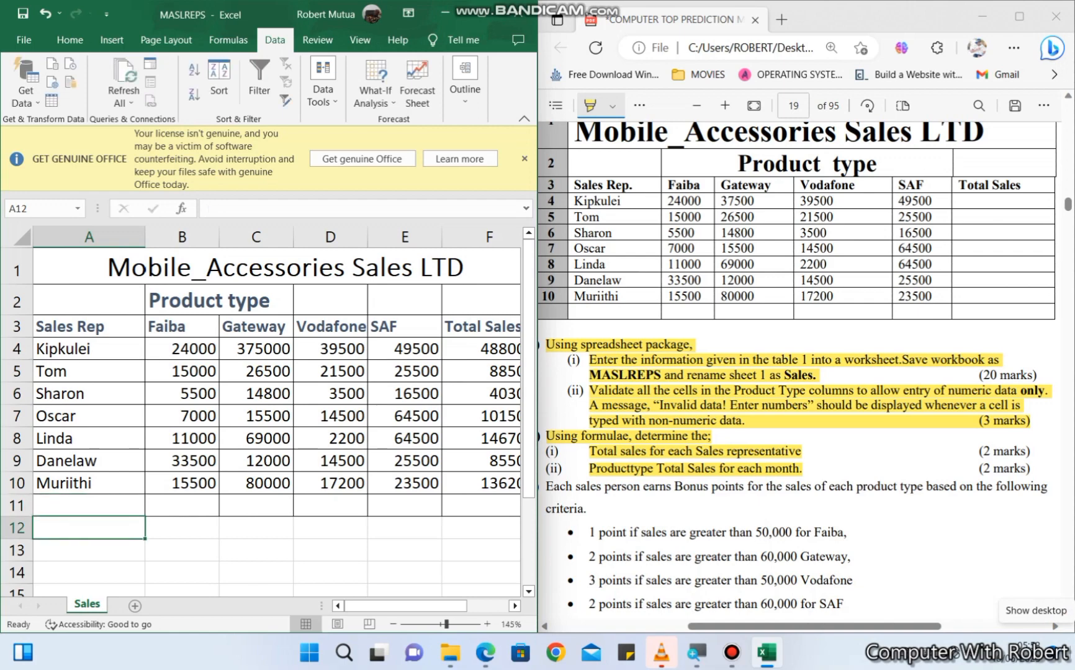
- In the Excel sheet, enter the row label "ProductType Total Sales" in A12
type("Product")
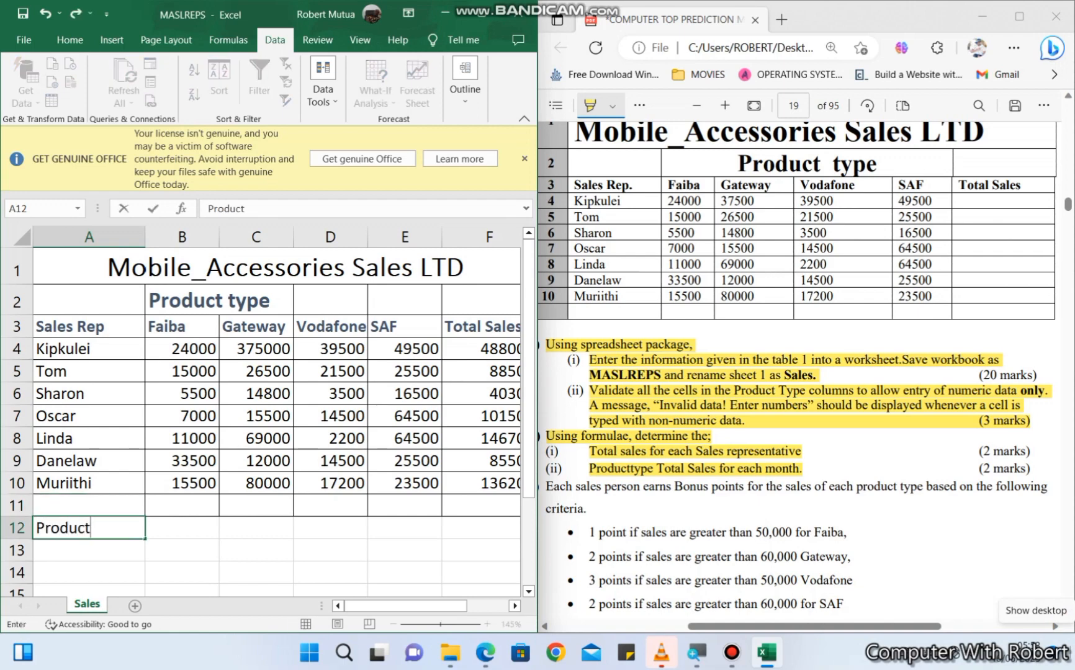
key("BackSpace")
type("Type Total")
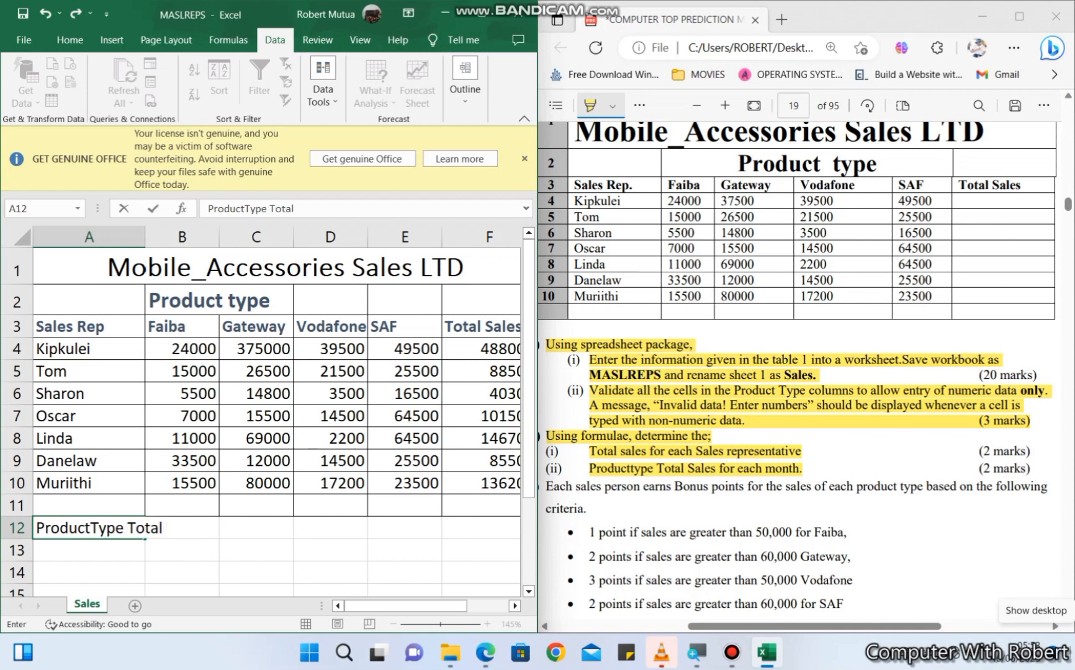
type(" Sales")
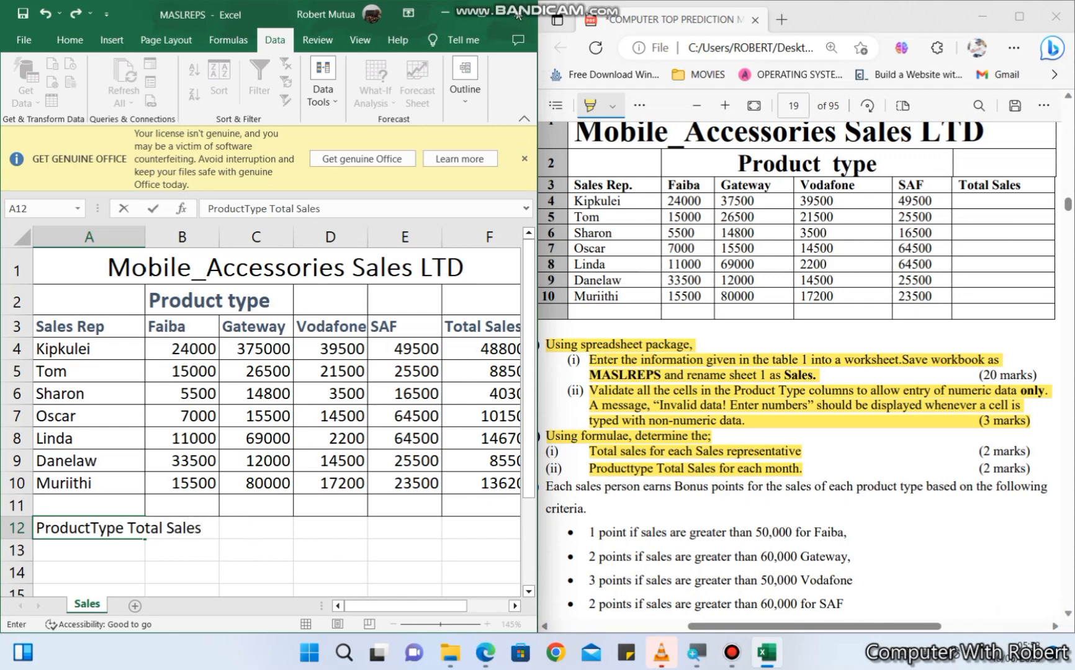
- Maximize the workbook window and wrap the label text in A12
left_click(483, 14)
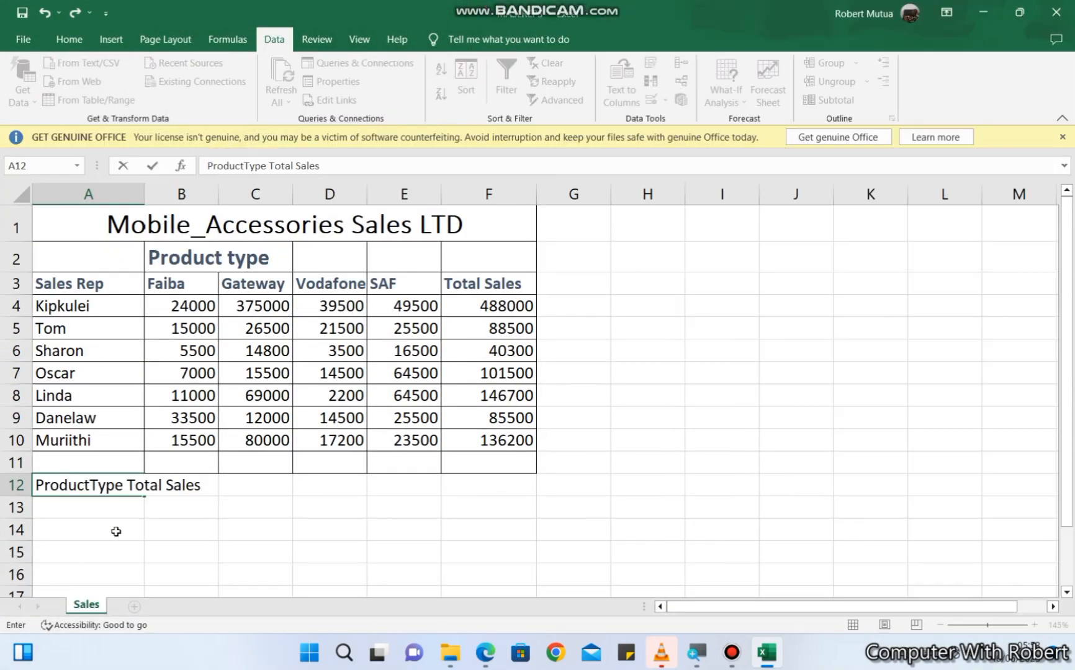
left_click(116, 532)
left_click(116, 483)
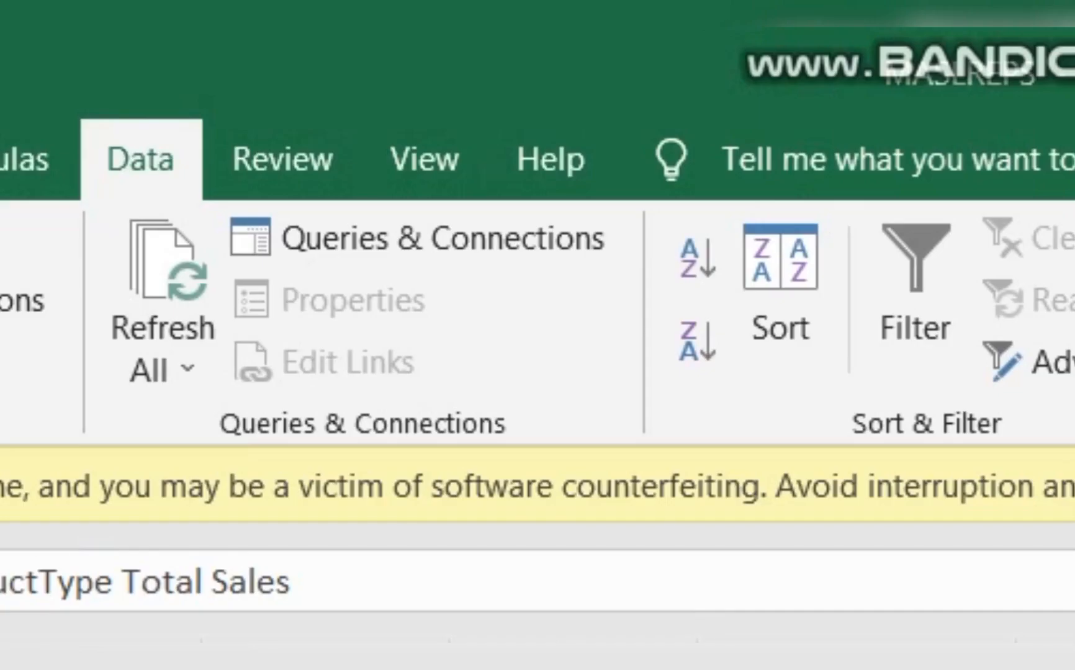
left_click(549, 277)
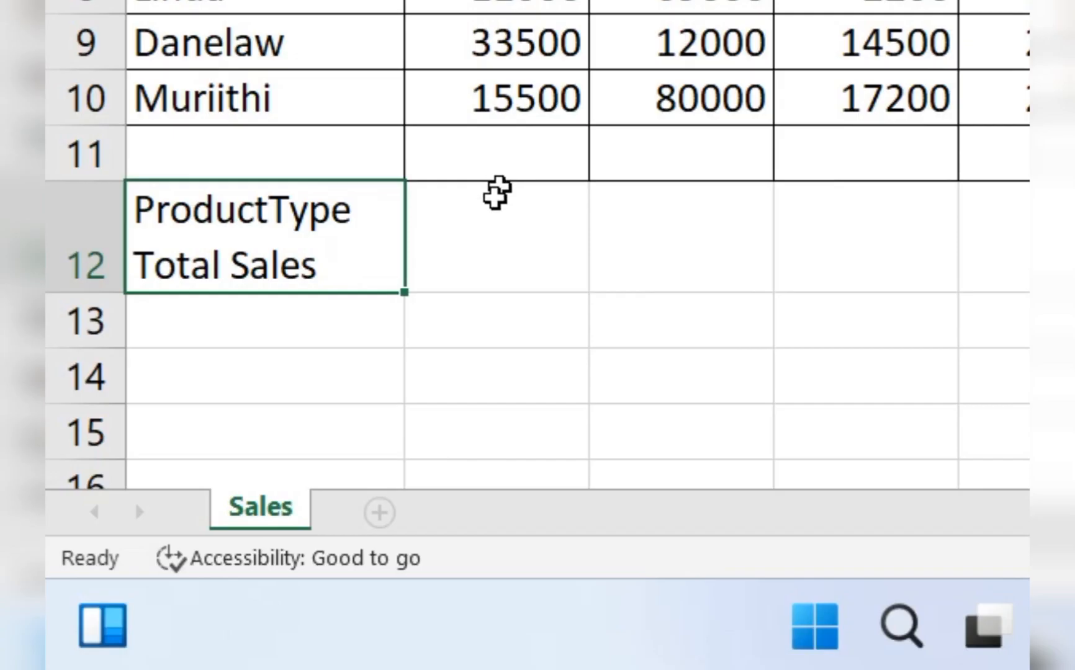
- Enter =B4+B5+B6+B7+B8+B9+B10 in B12 to total the Faiba sales
left_click(495, 197)
type("=")
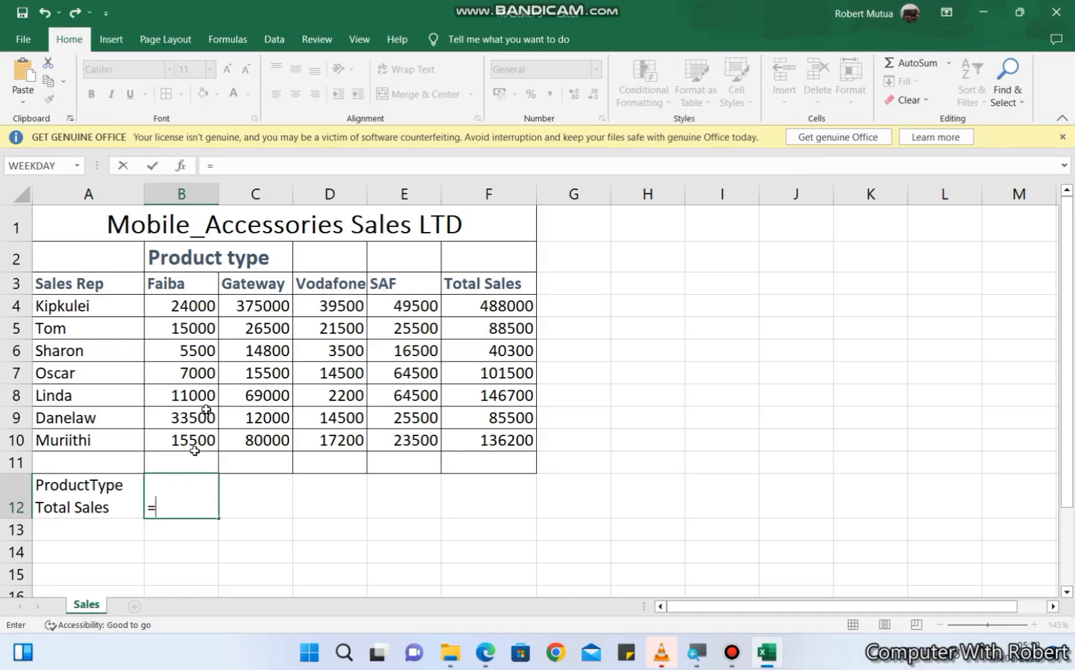
left_click(188, 306)
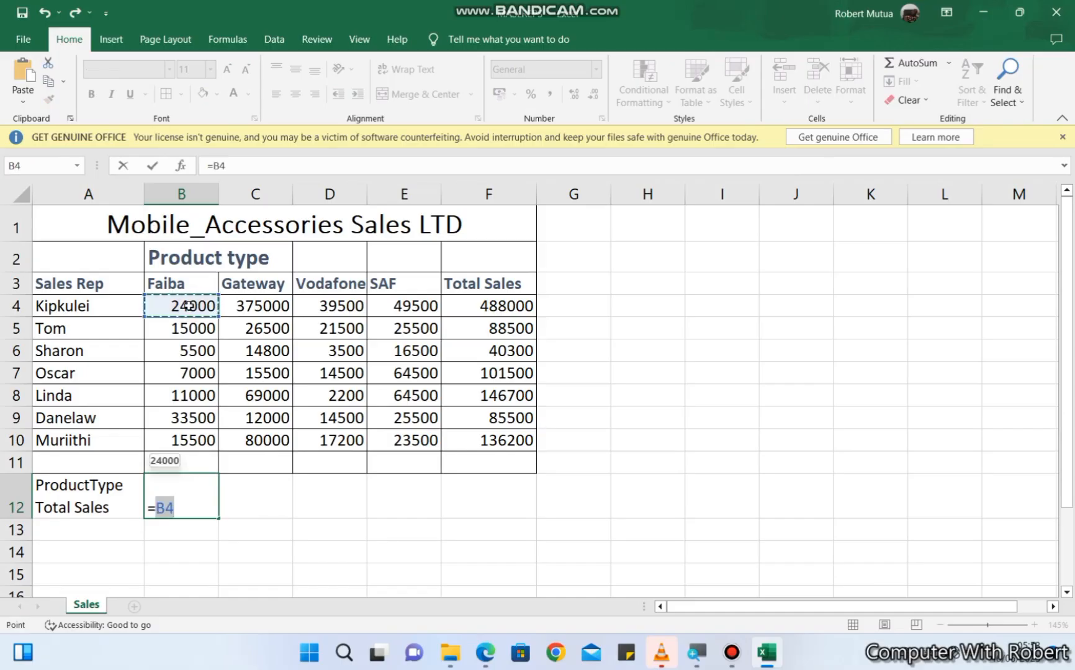
type("+")
left_click(184, 324)
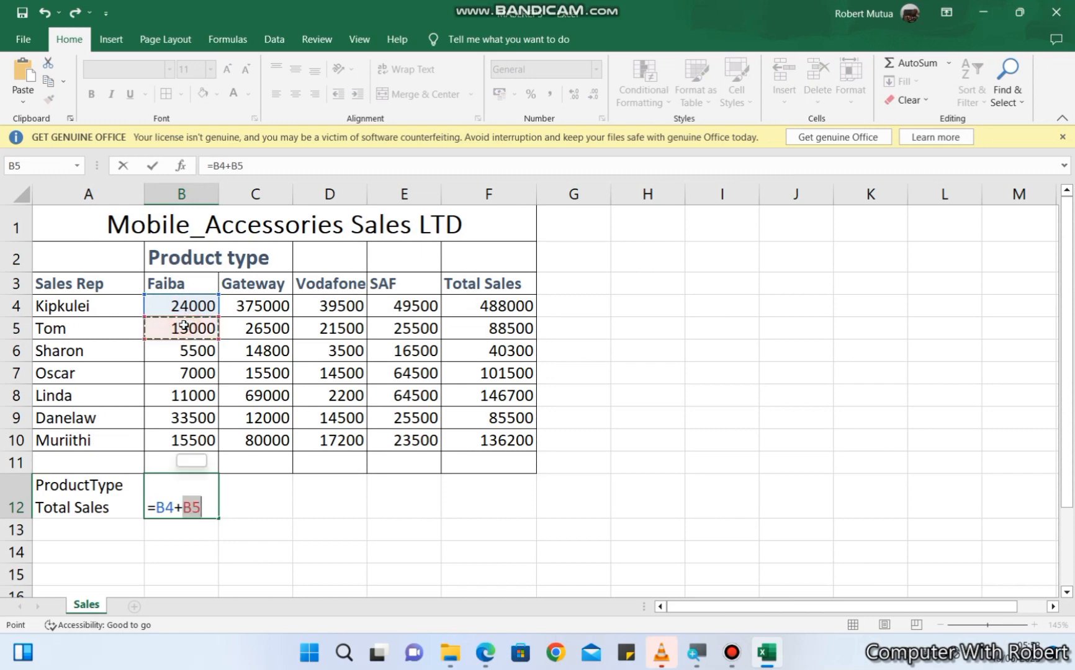
type("+")
left_click(188, 354)
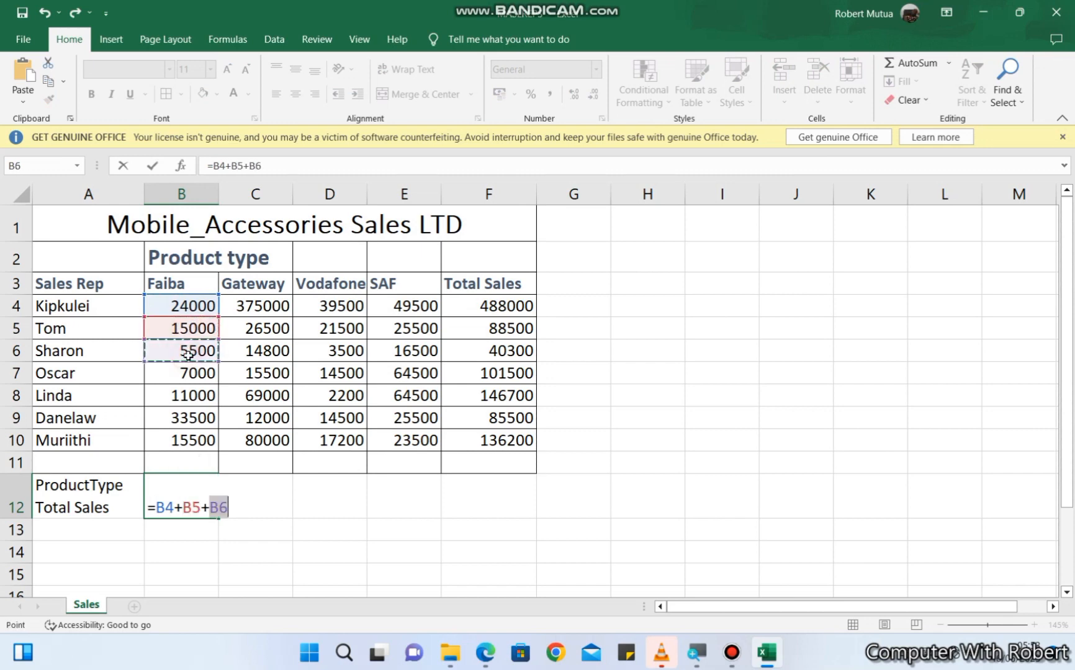
type("+")
left_click(187, 377)
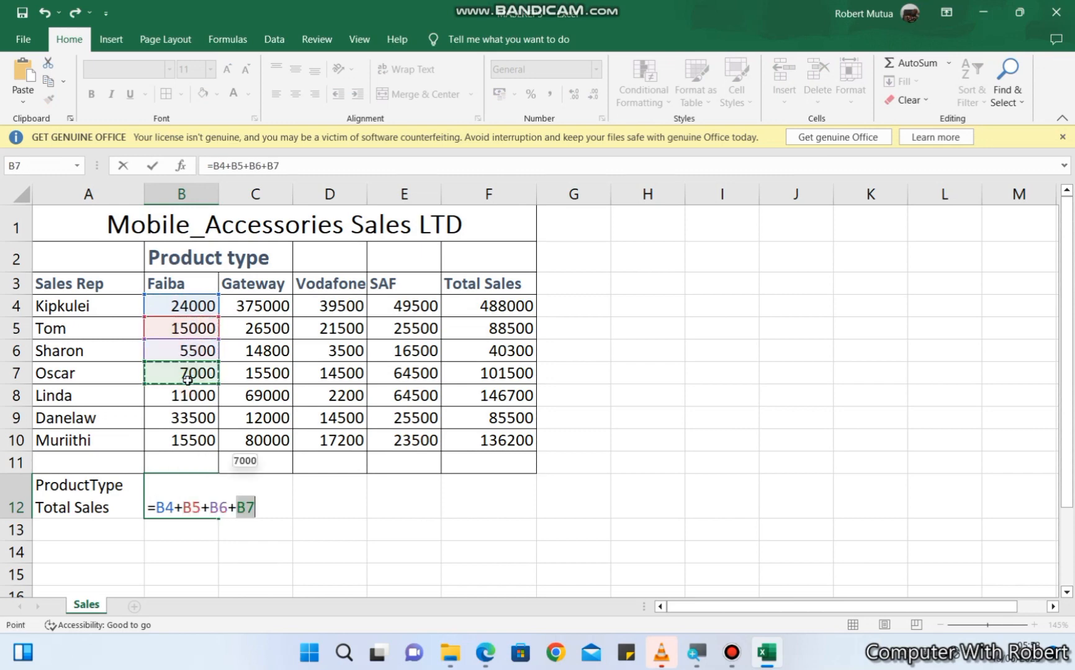
type("+")
left_click(190, 396)
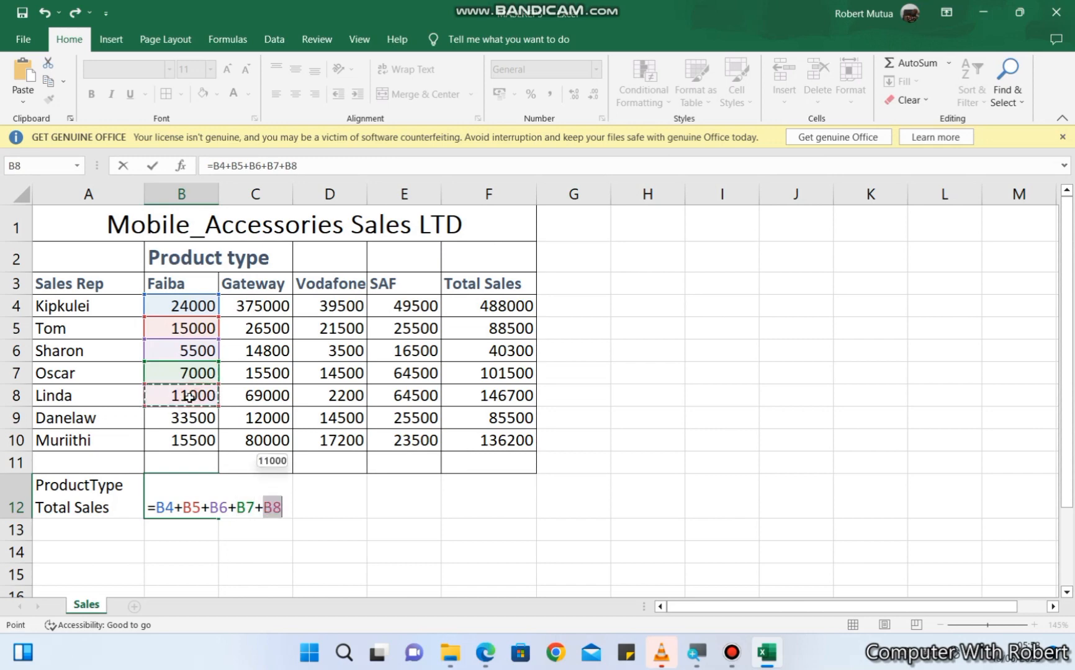
type("+")
left_click(193, 417)
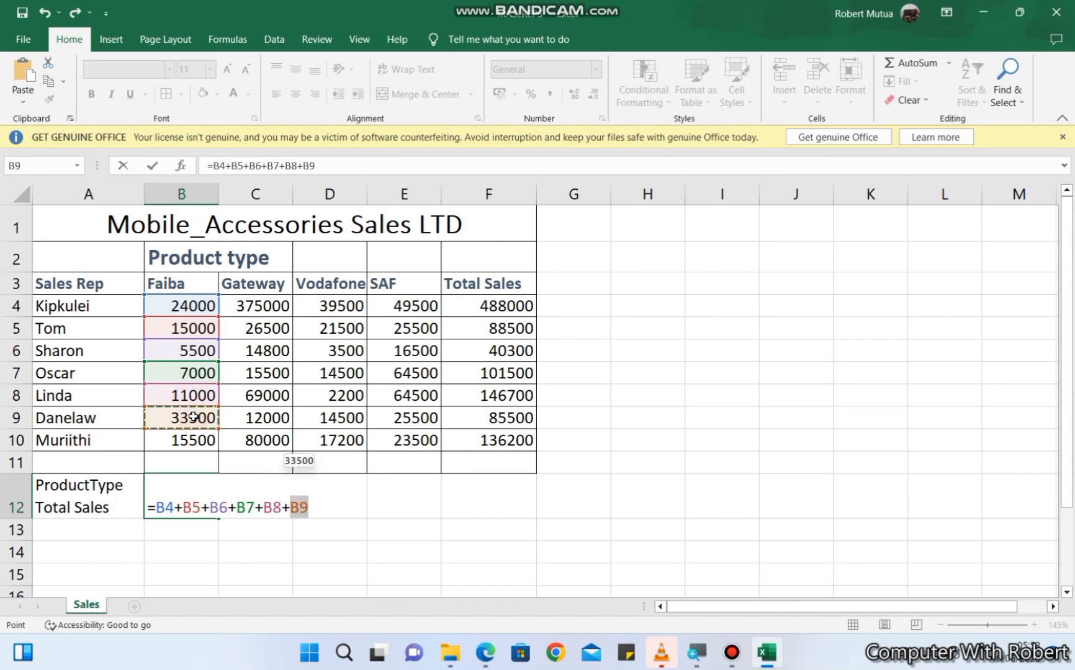
type("+")
left_click(193, 439)
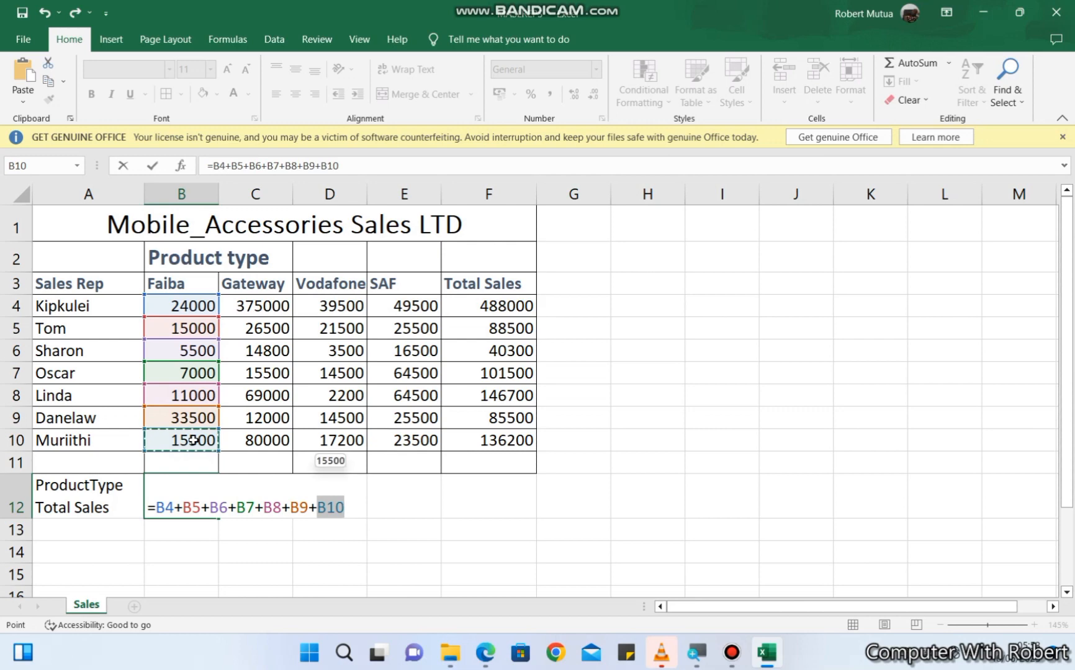
key("Return")
- Fill the B12 total formula across to E12 for Gateway, Vodafone and SAF, and select E12 to check its formula
left_click(185, 506)
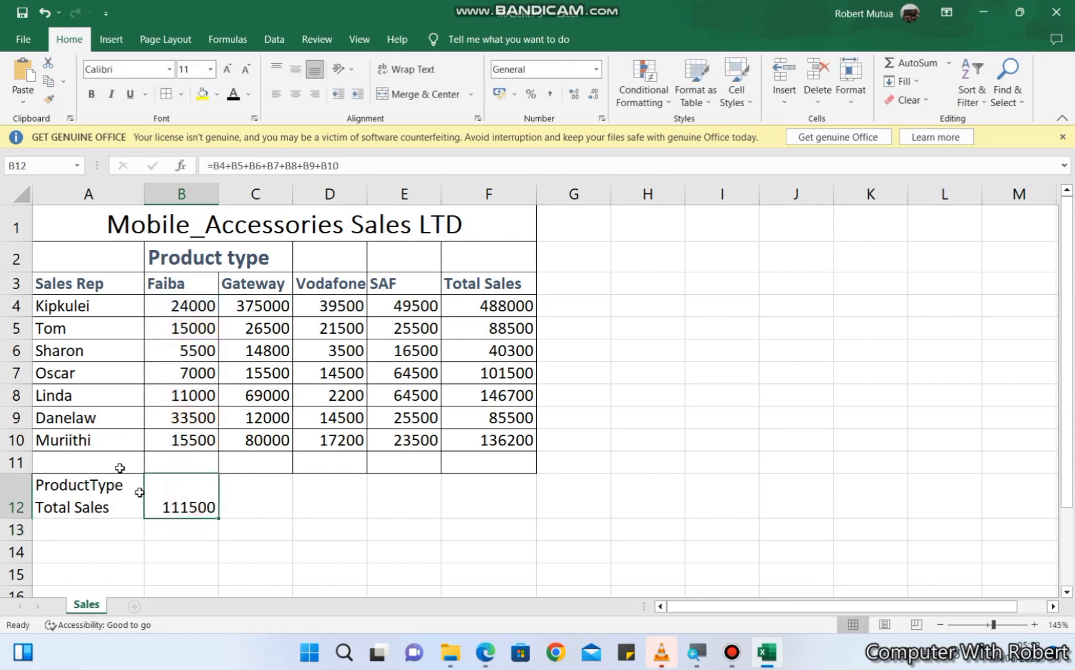
left_click_drag(219, 519, 463, 511)
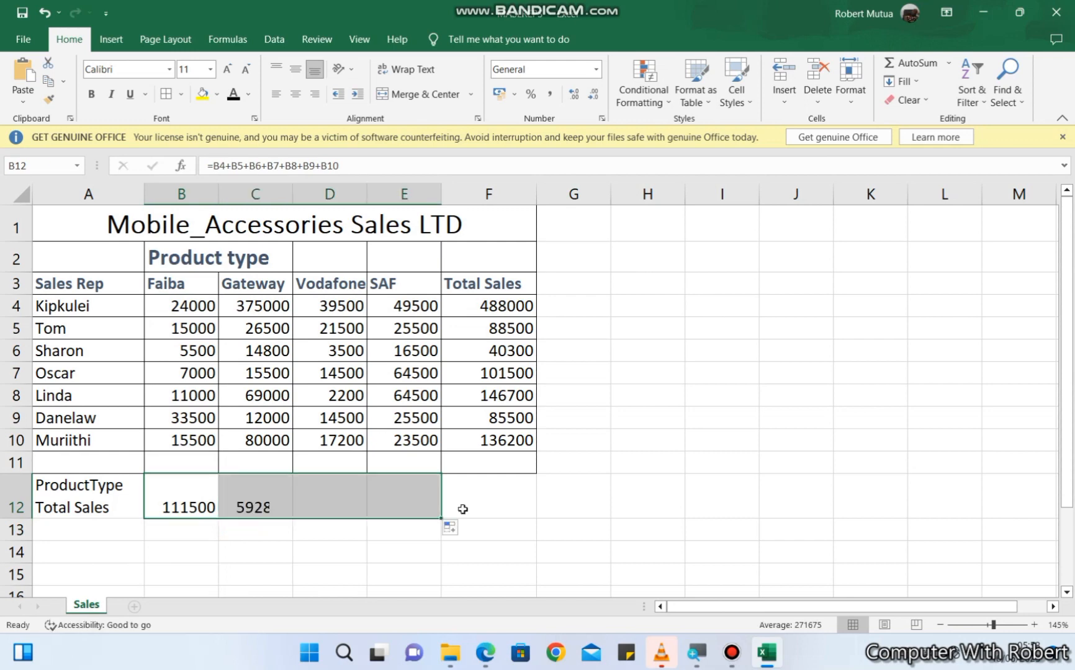
left_click(372, 499)
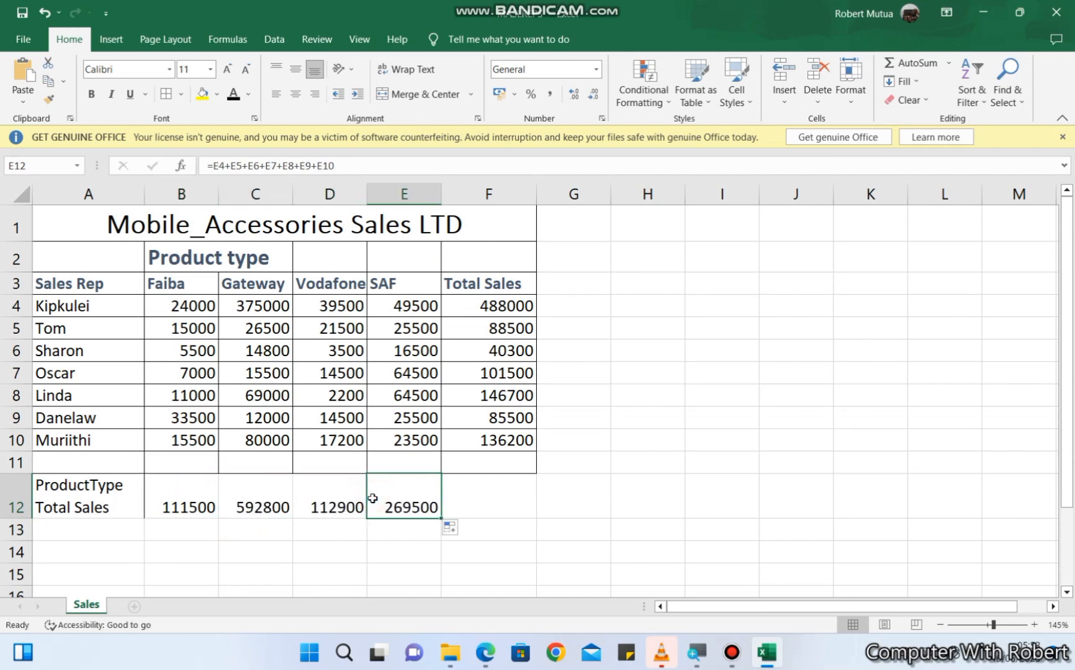
- Place the workbook window beside the exam PDF and bring the bonus points question into view
mouse_move(1020, 22)
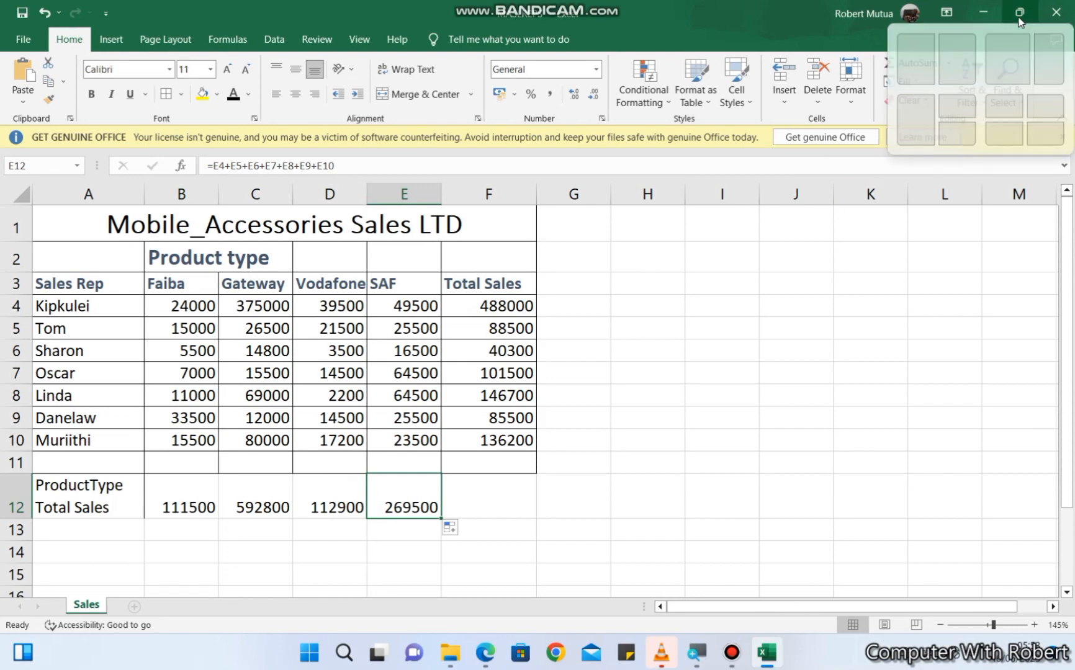
left_click(916, 59)
left_click(685, 465)
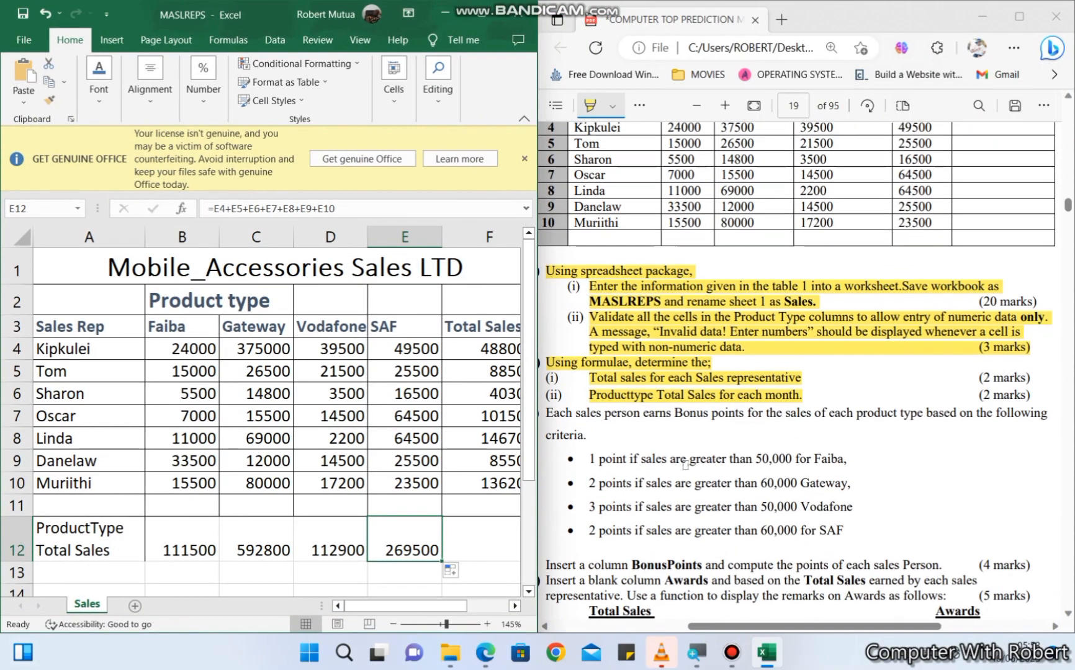
scroll(685, 465, "down", 3)
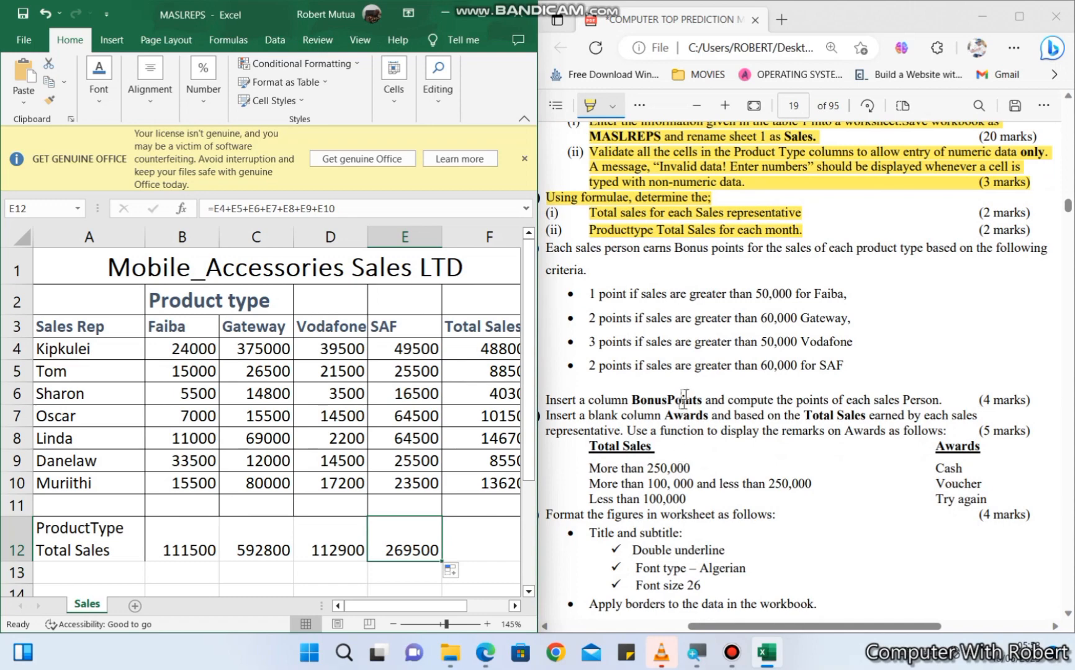
scroll(698, 380, "down", 2)
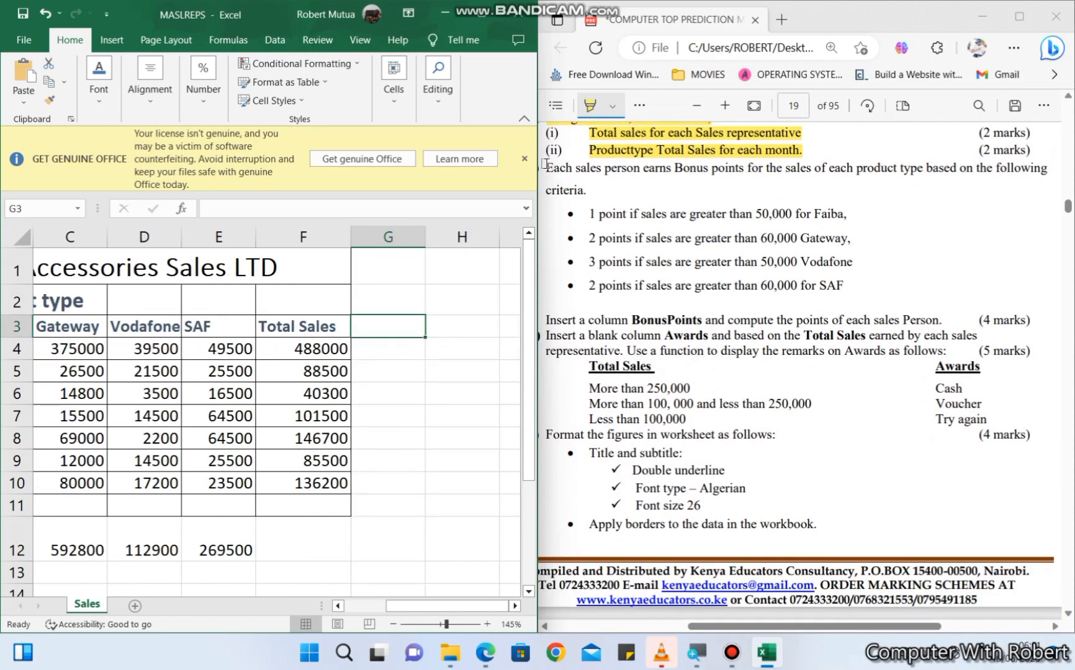
- Highlight the introductory bonus points sentence, including "criteria.", and the instruction to insert a BonusPoints column in the PDF
left_click_drag(545, 165, 1051, 172)
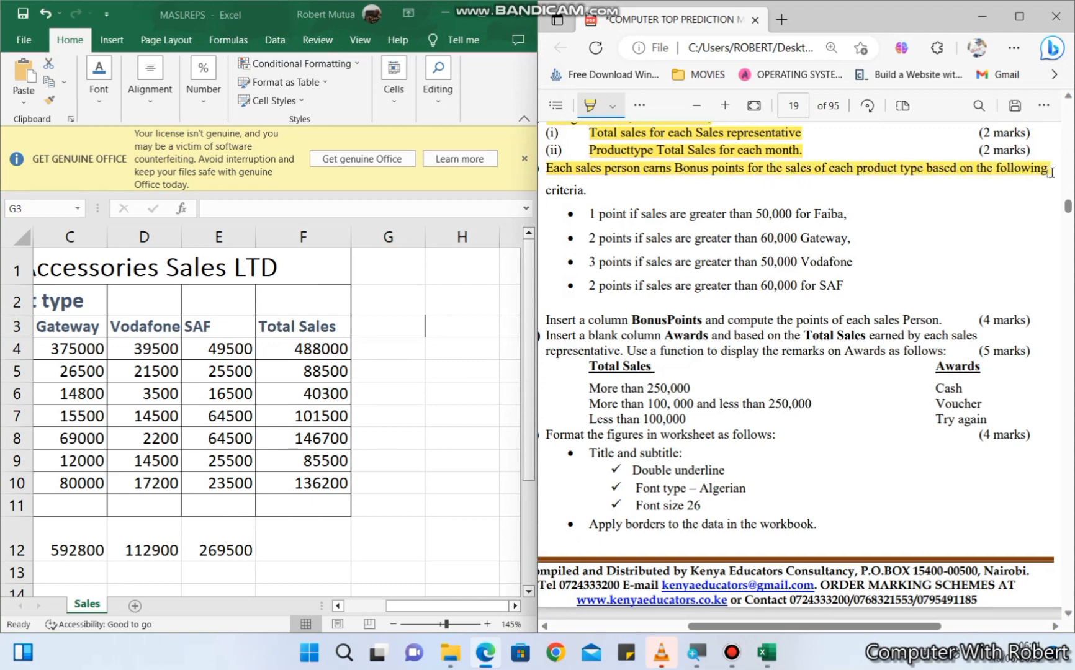
left_click_drag(543, 189, 584, 190)
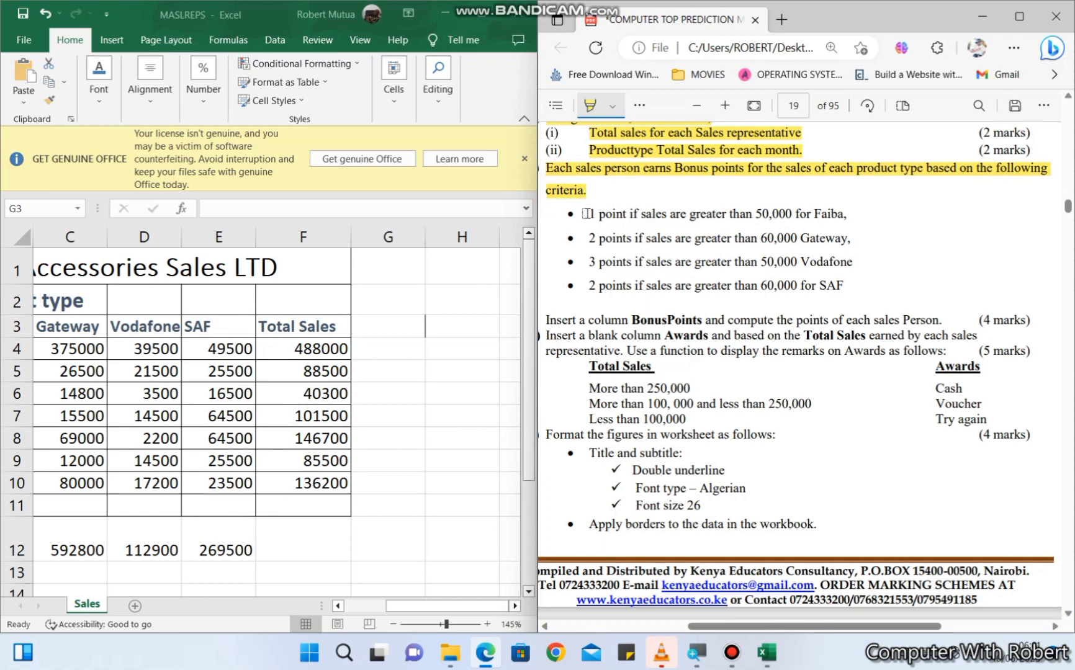
left_click_drag(546, 320, 932, 321)
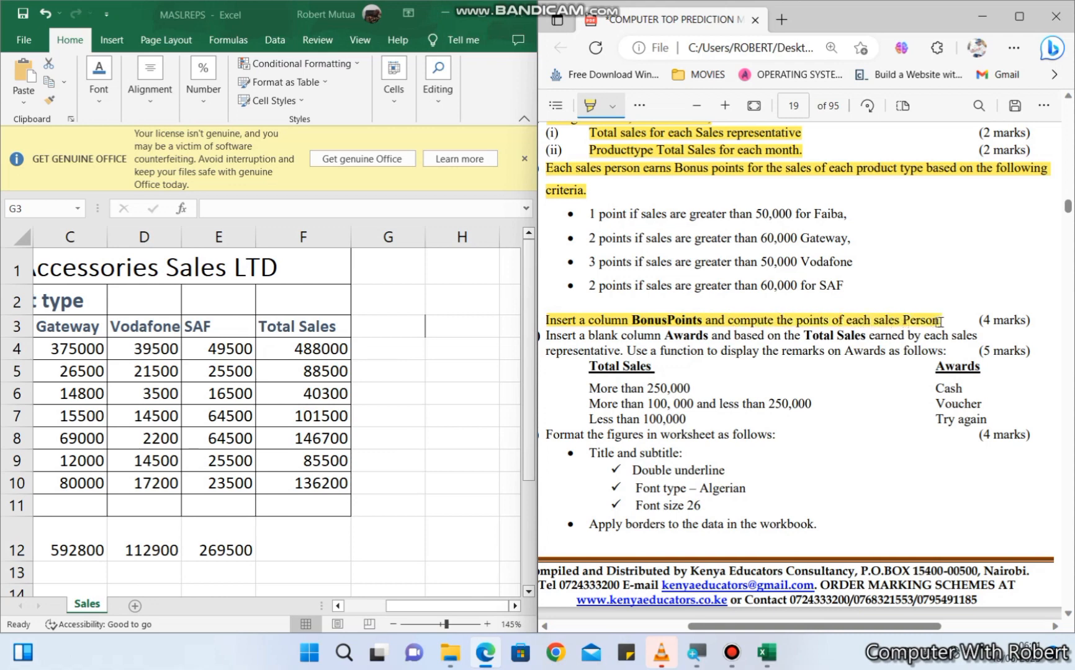
- Enter the column heading "BonusPoints" in G3 of the Sales sheet
left_click(364, 327)
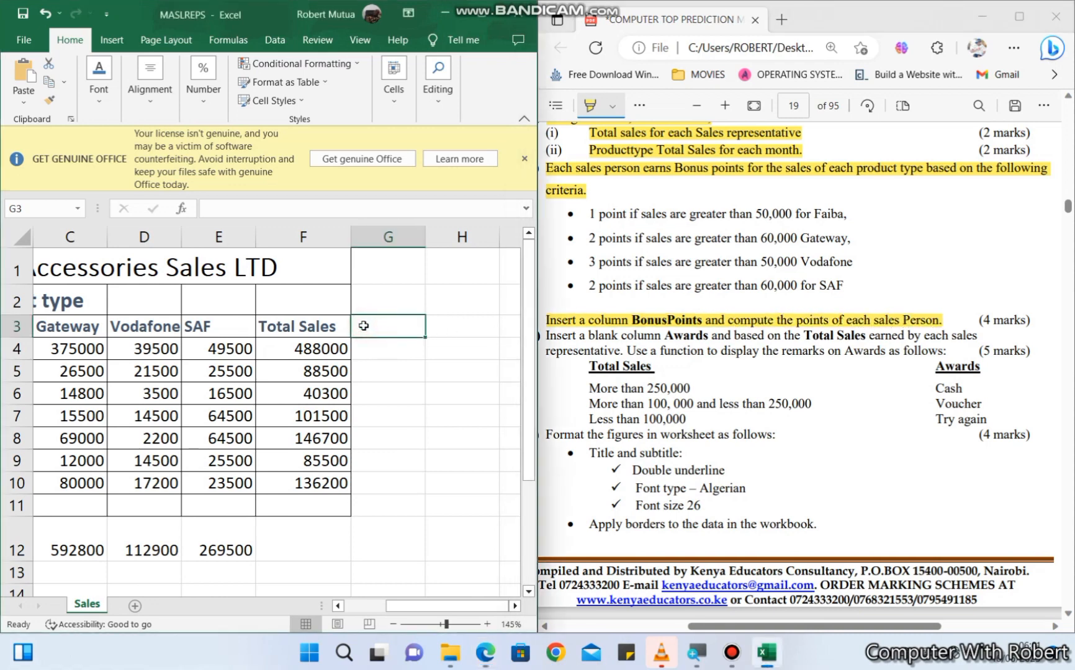
type("Bonus")
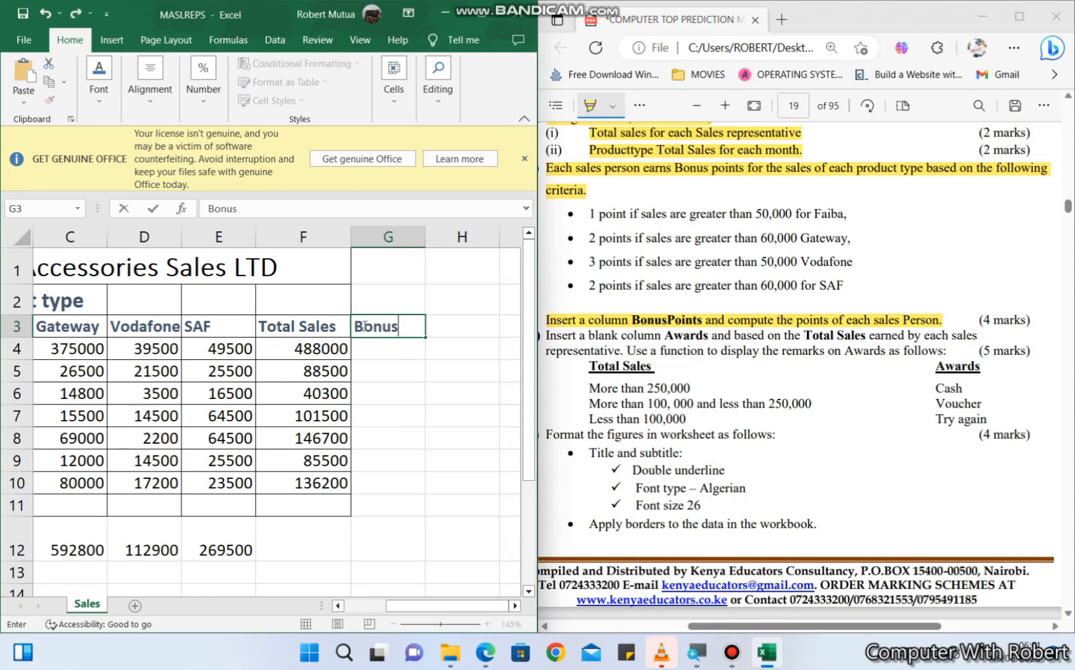
type("Points")
key("Return")
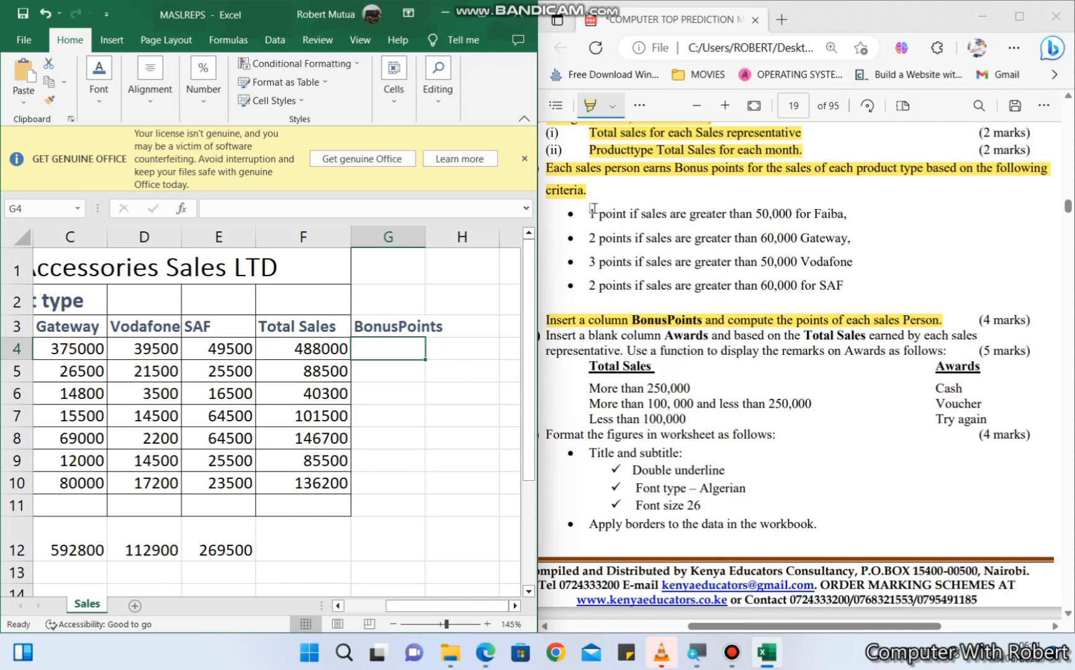
- Highlight the Faiba bonus criterion in the PDF and start Kipkulei's bonus formula in G4 with =sum(if
left_click_drag(594, 209, 845, 218)
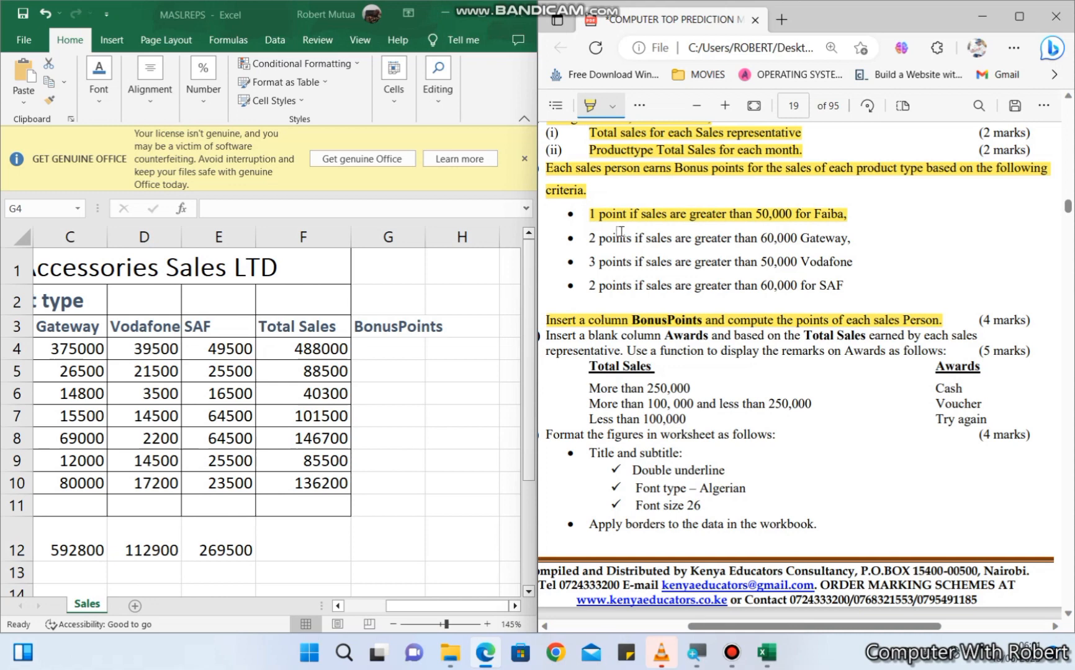
left_click(376, 351)
type("=")
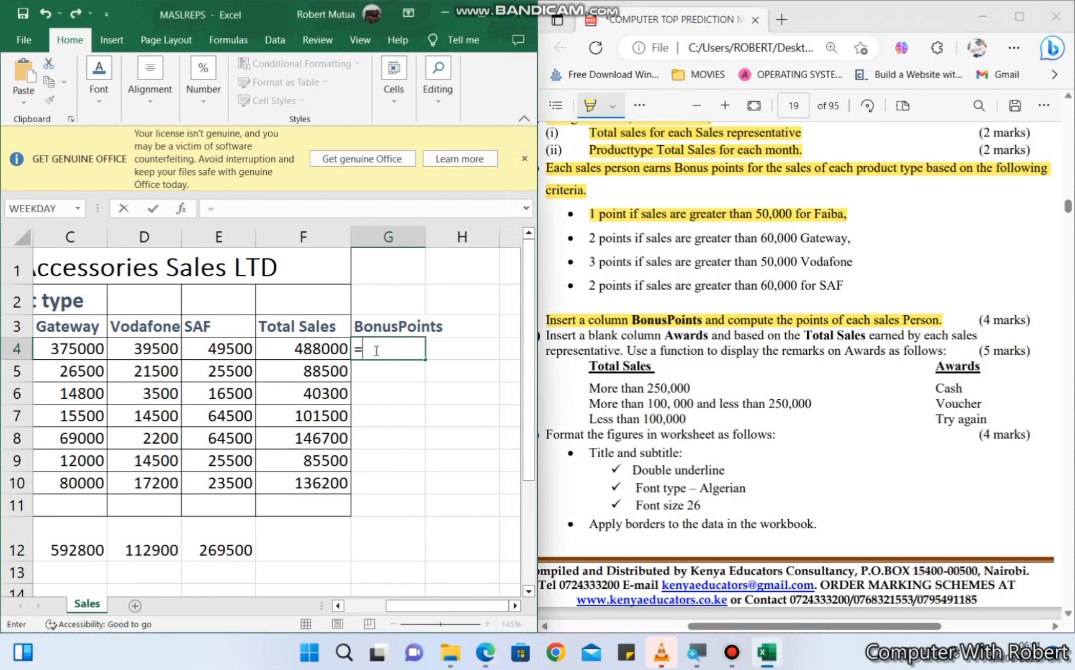
type("sum(")
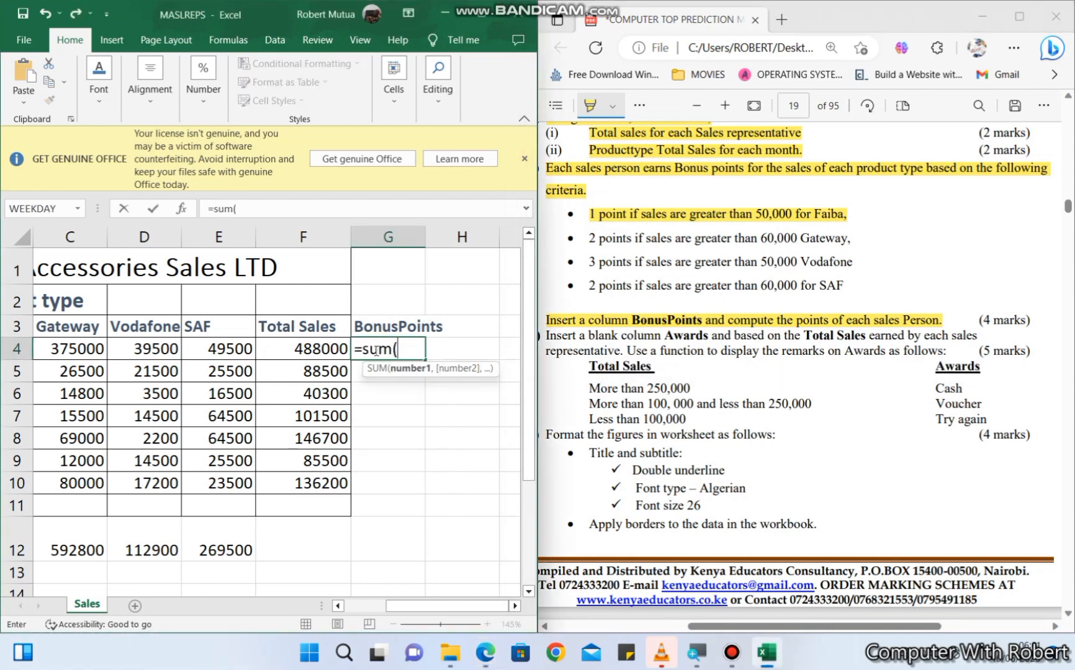
type("if")
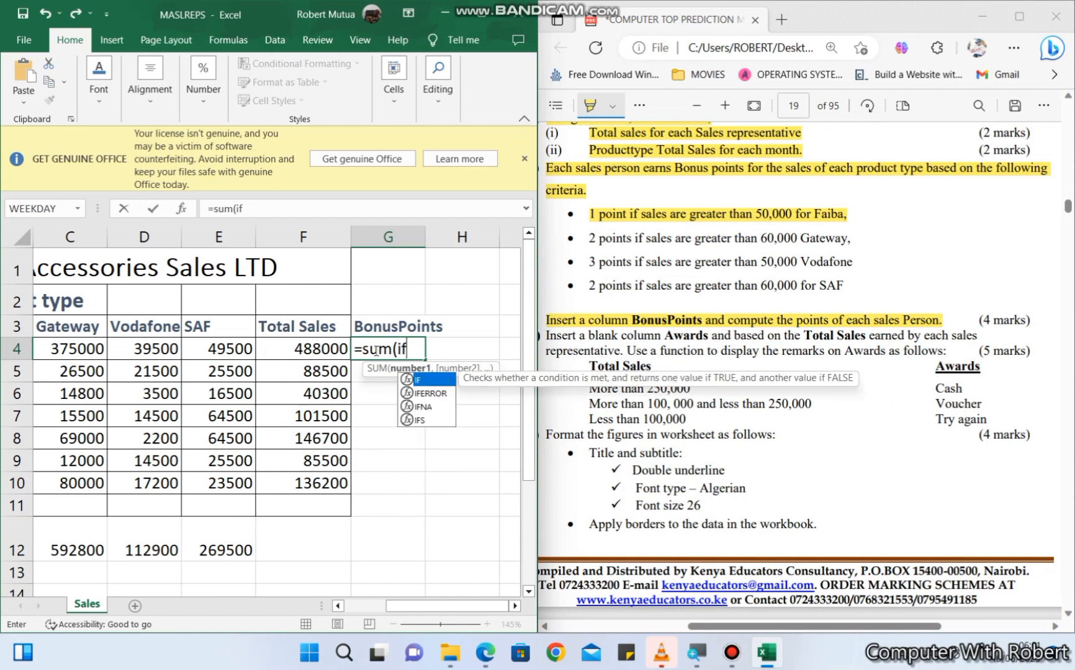
left_click(343, 606)
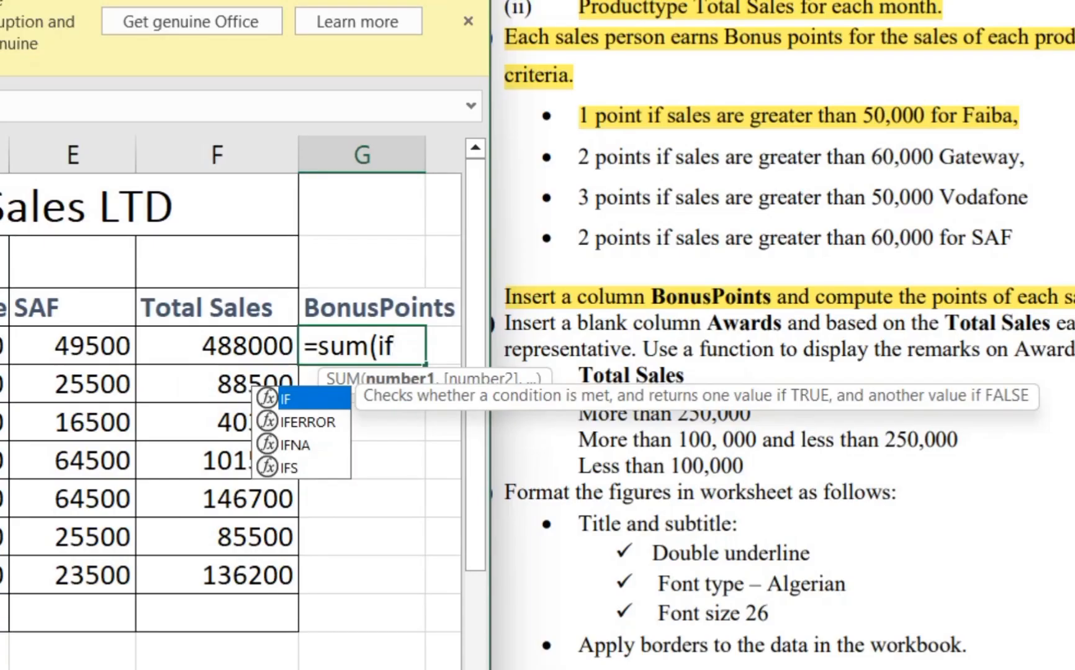
key("Return")
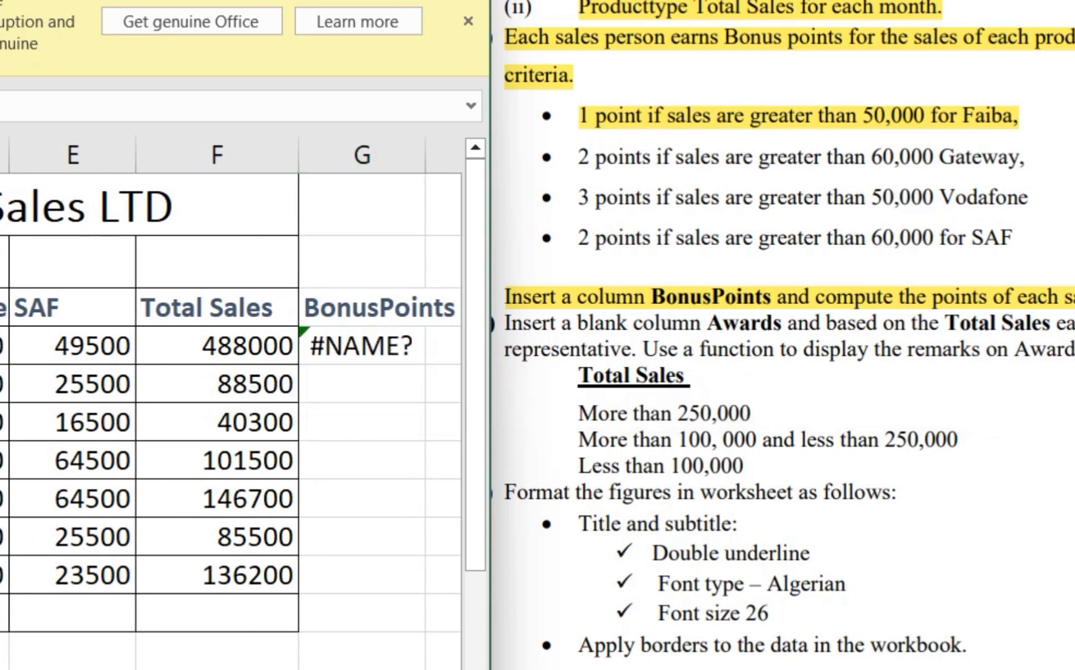
- Reopen the G4 formula for editing and remove its closing bracket, leaving =SUM(if open for more input
left_click(363, 350)
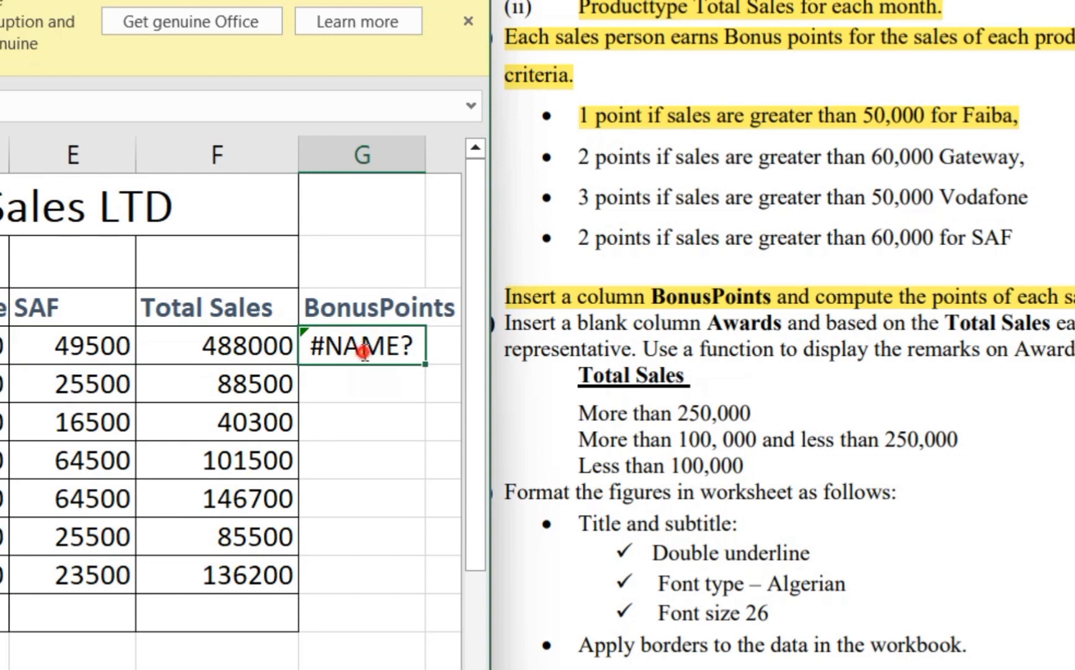
double_click(363, 349)
left_click(402, 348)
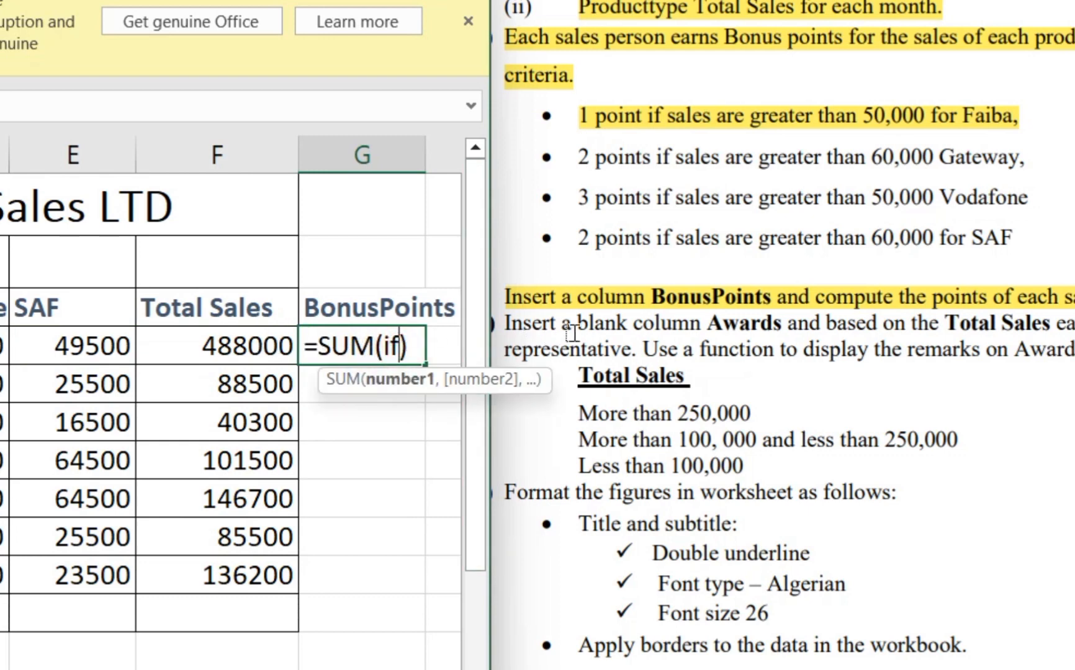
key("Delete")
key("Delete")
key("BackSpace")
type("if")
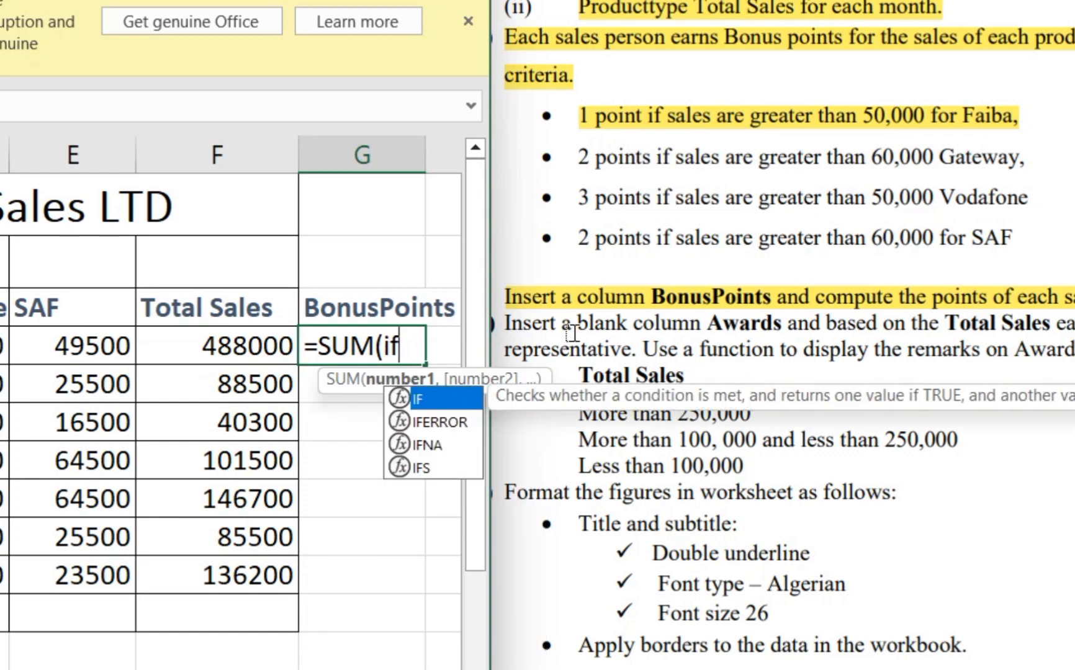
type("(")
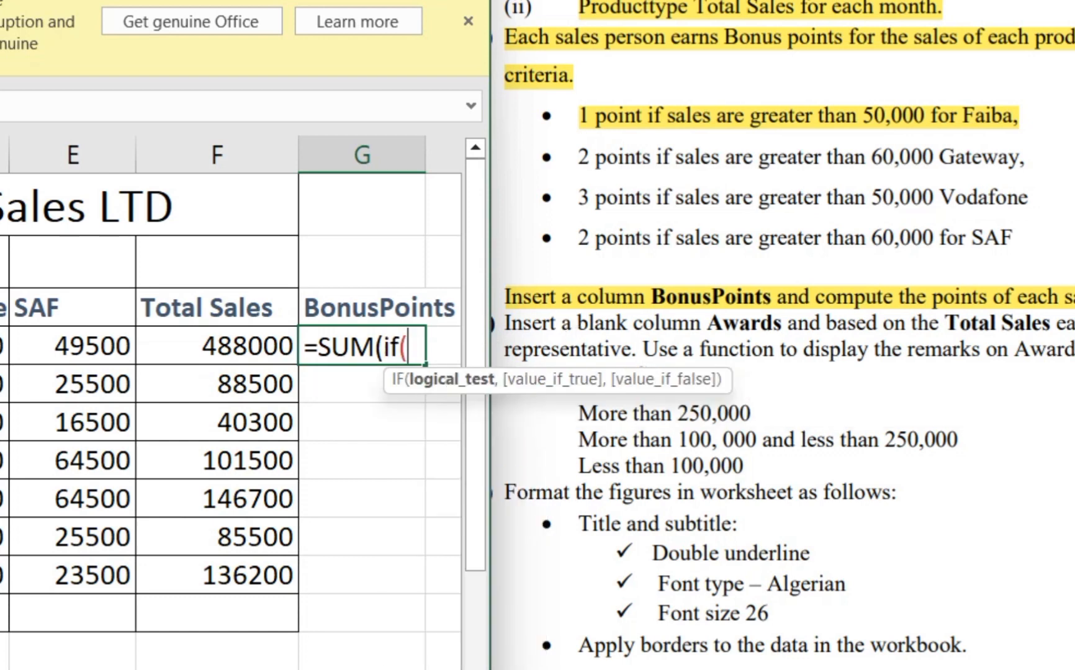
type("B4")
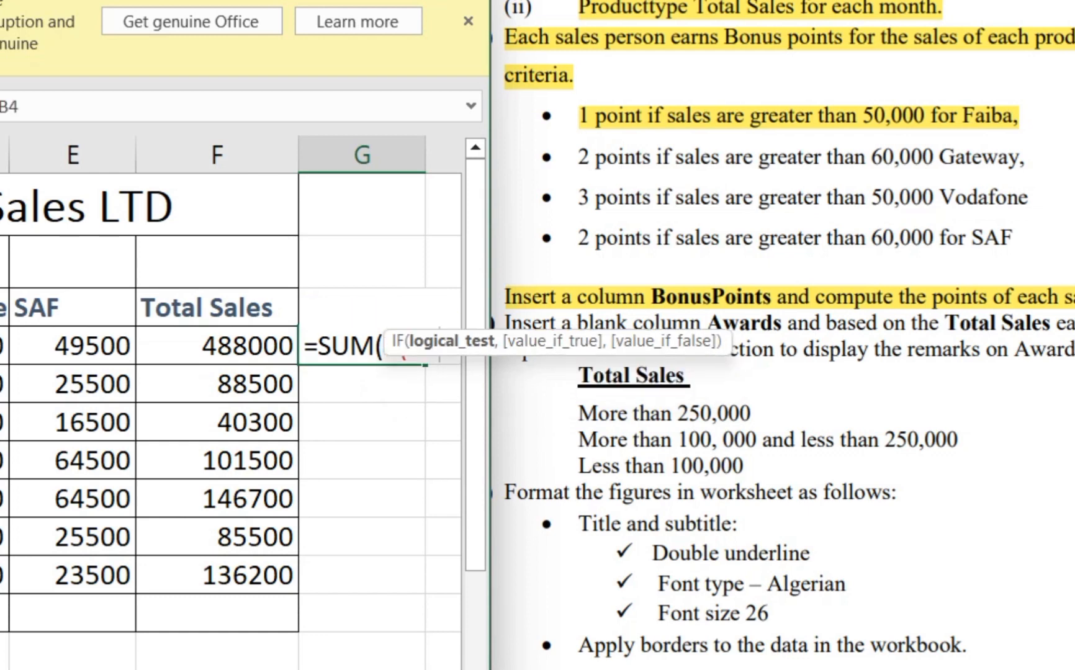
type(">")
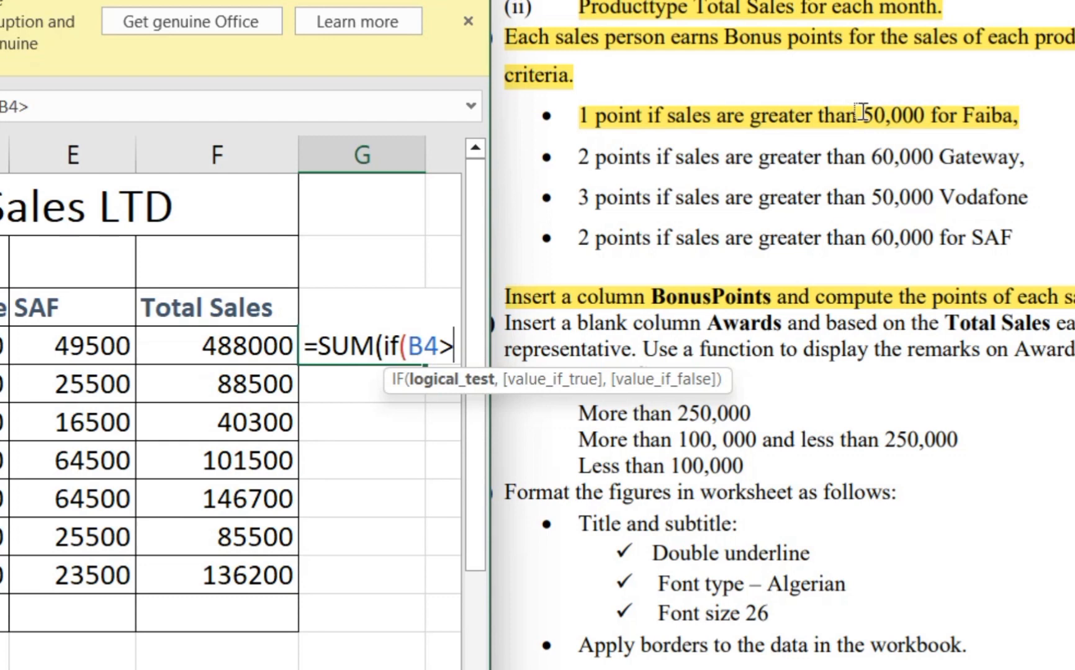
type("500")
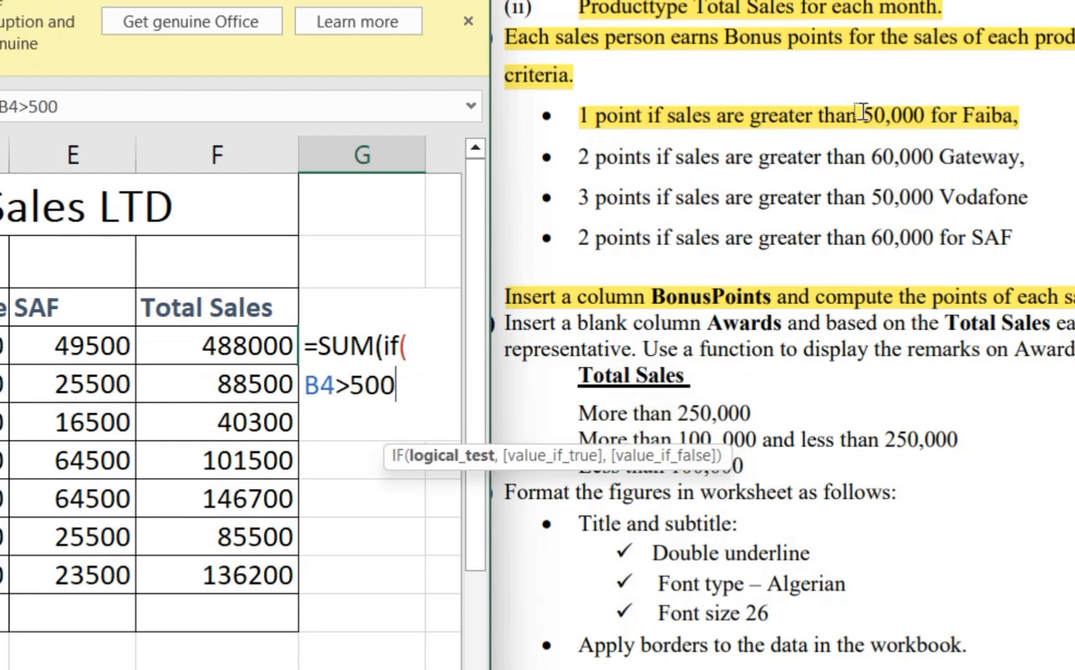
type("00")
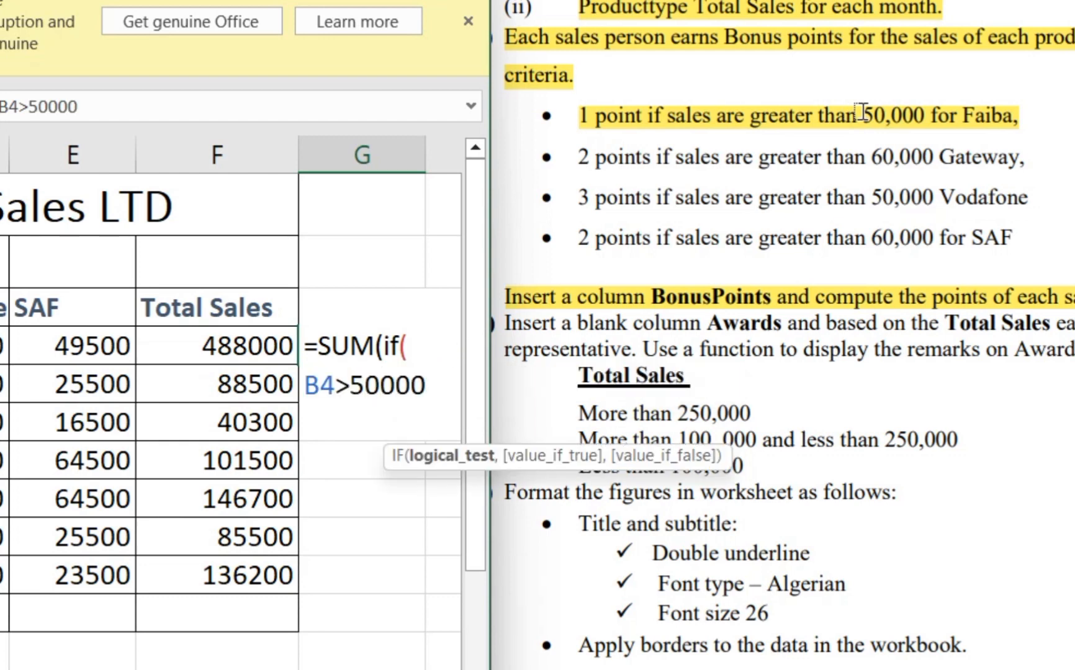
type(",")
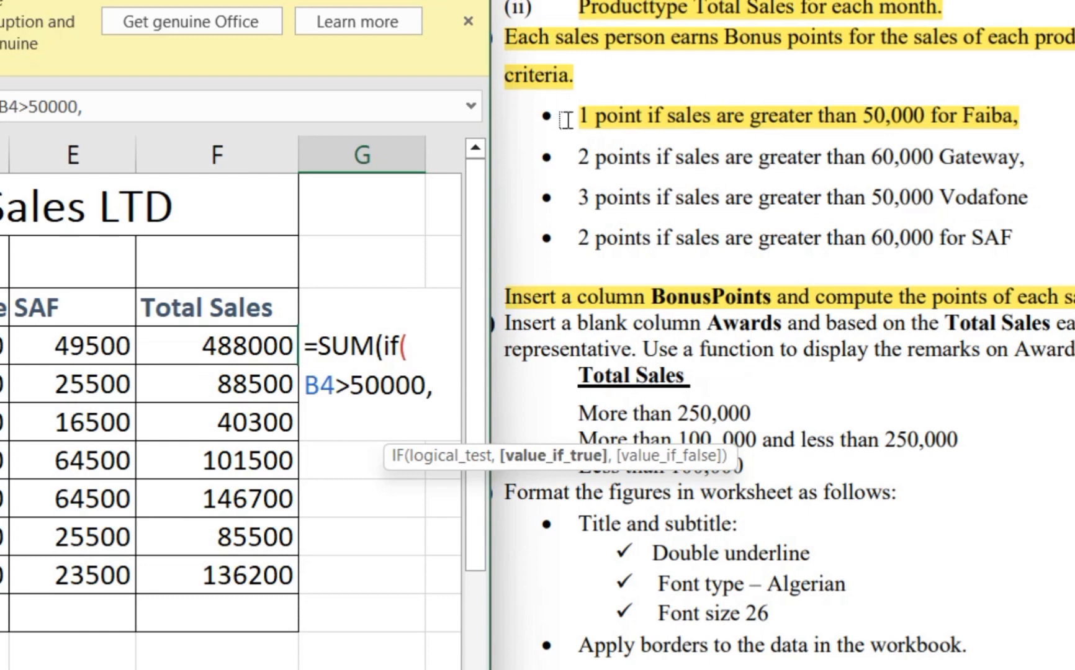
type("1,0")
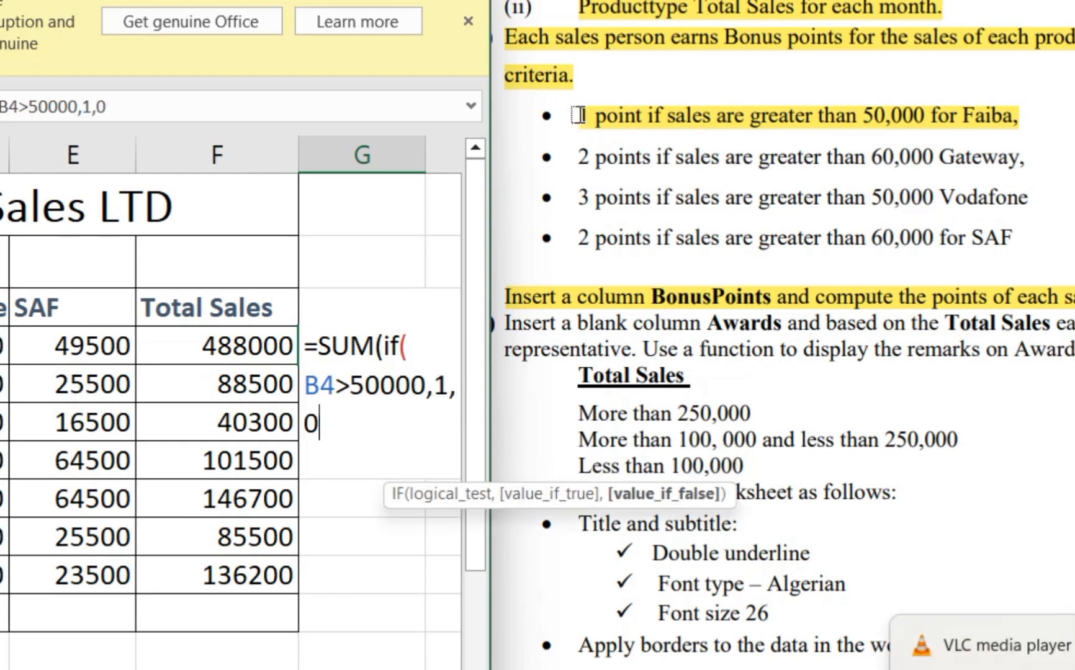
type(")")
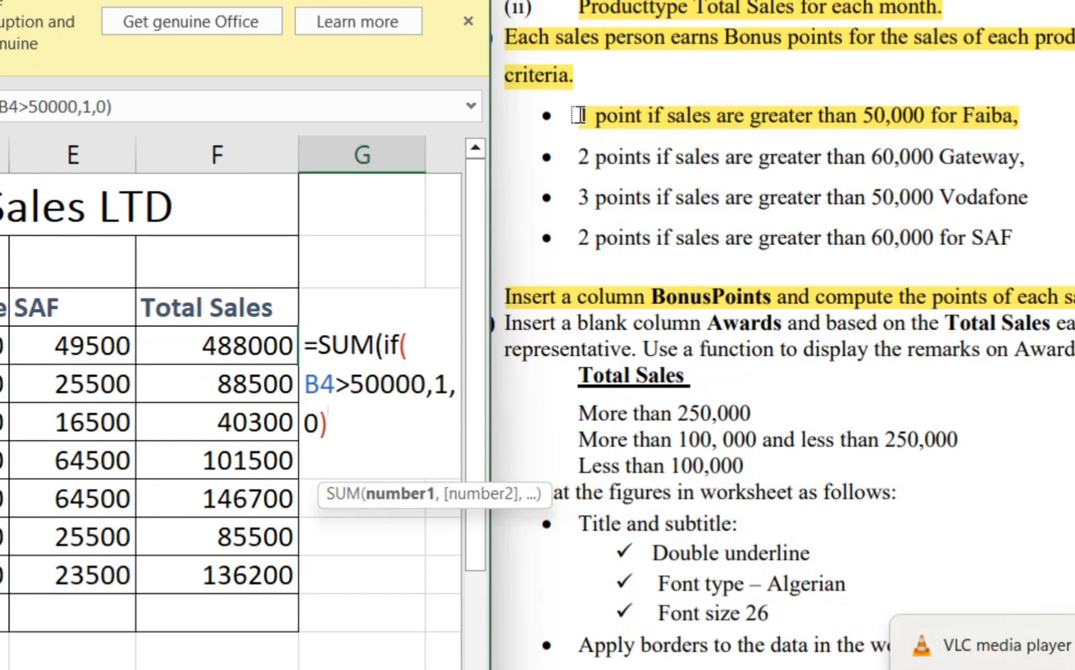
type("+")
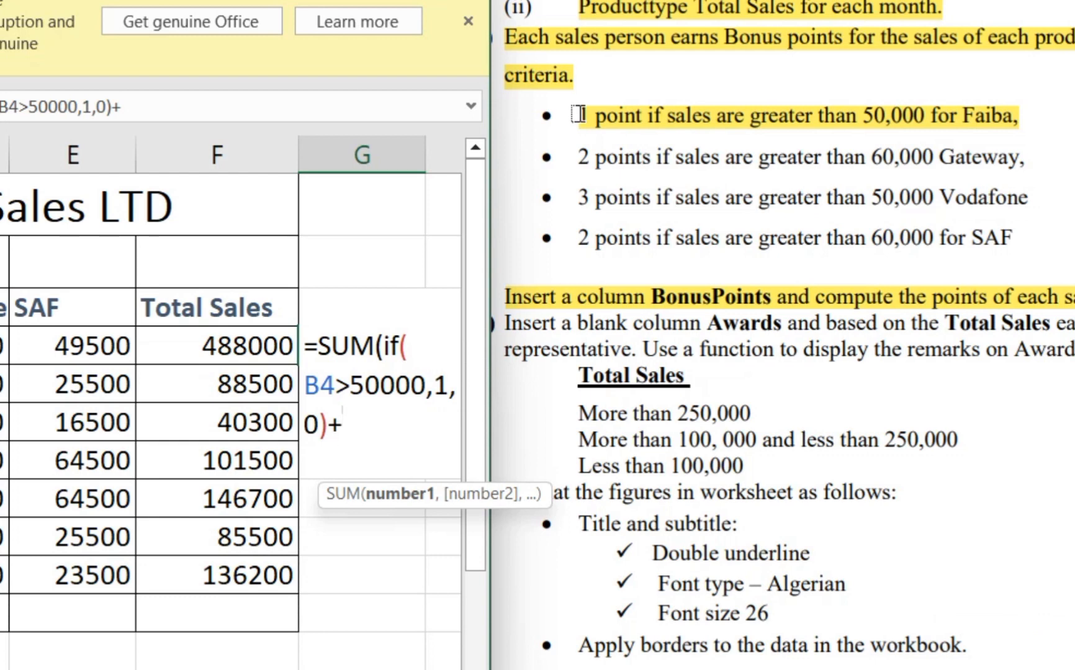
- Begin the Gateway condition in the G4 formula with +if(C4> and highlight the Gateway bonus criterion in the PDF
type("if(")
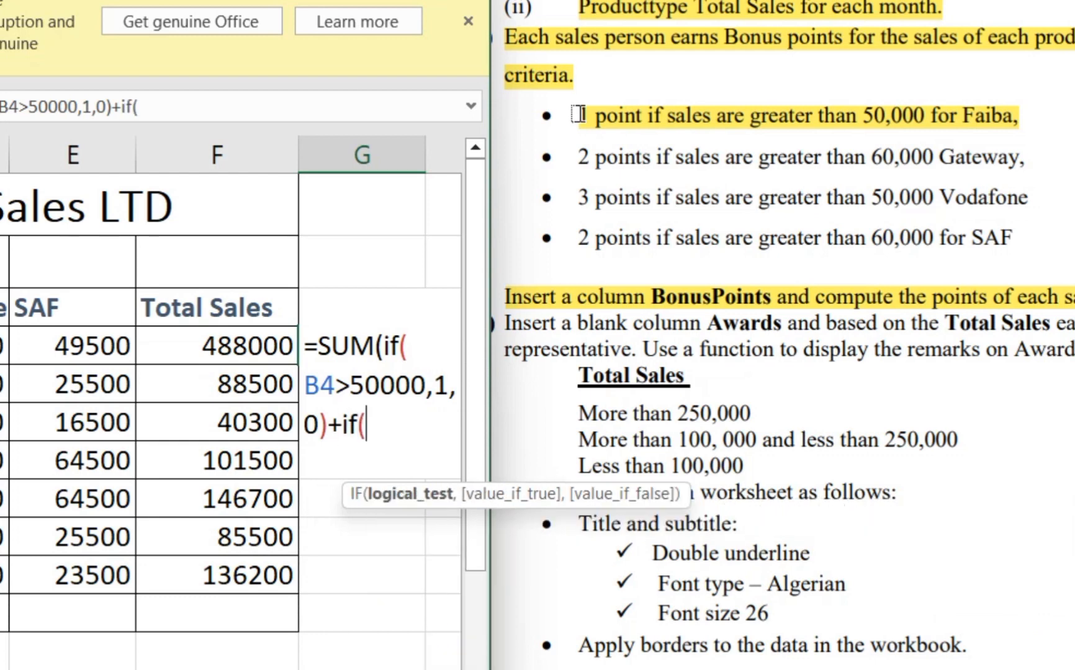
type("C4")
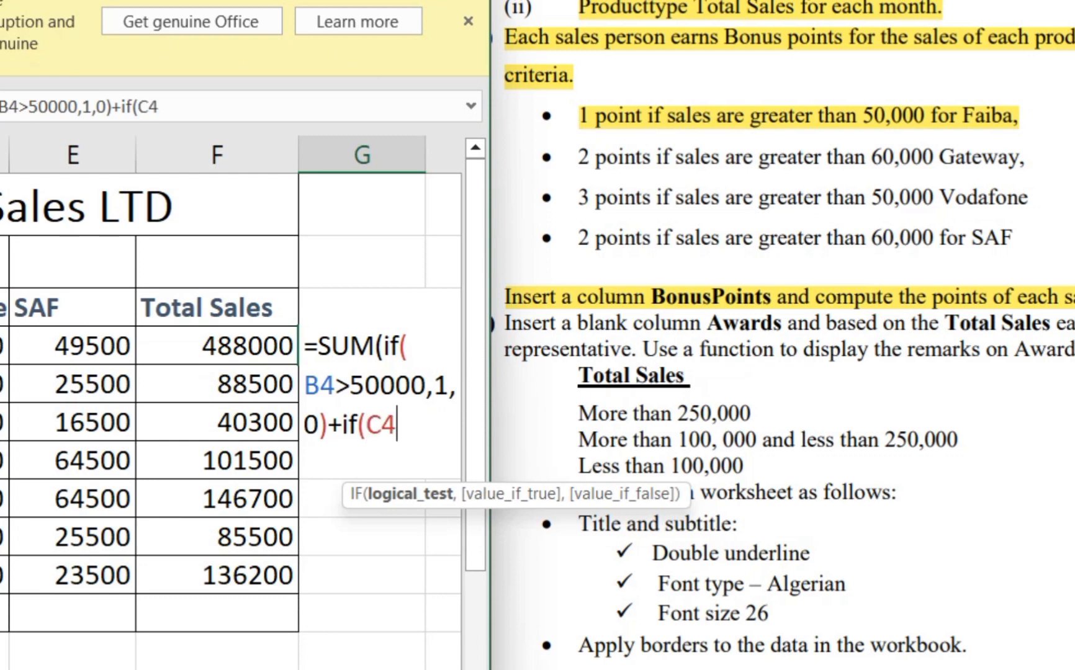
type(">")
left_click_drag(578, 159, 1027, 160)
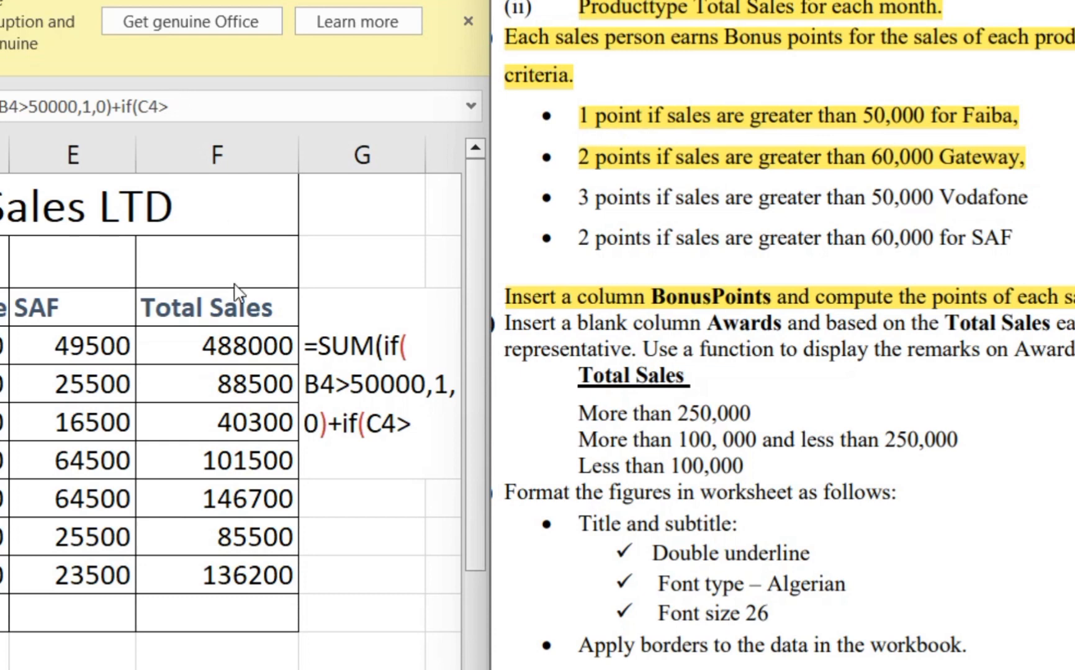
- Continue the Gateway condition in the G4 formula with 60000,2,0, to award 2 points
left_click(414, 428)
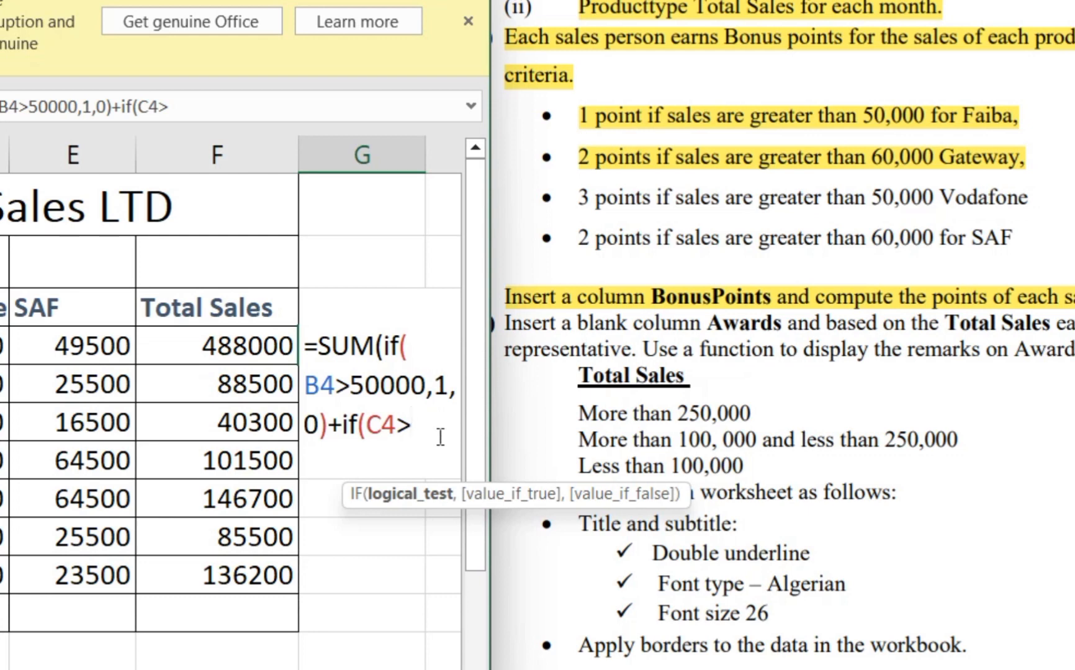
type("6000")
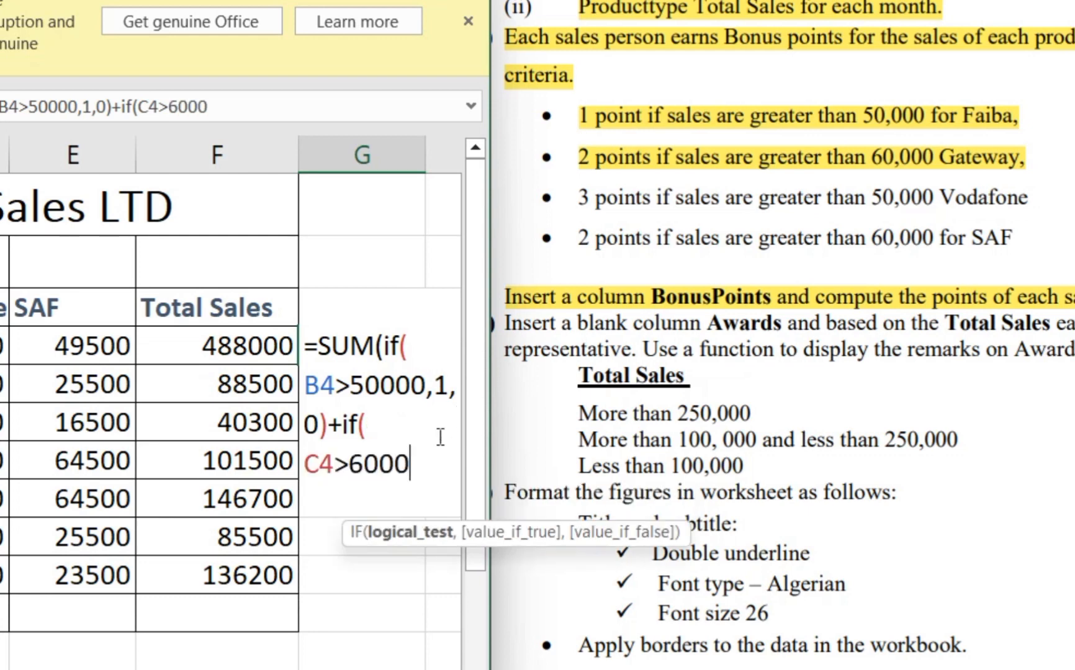
type("0,")
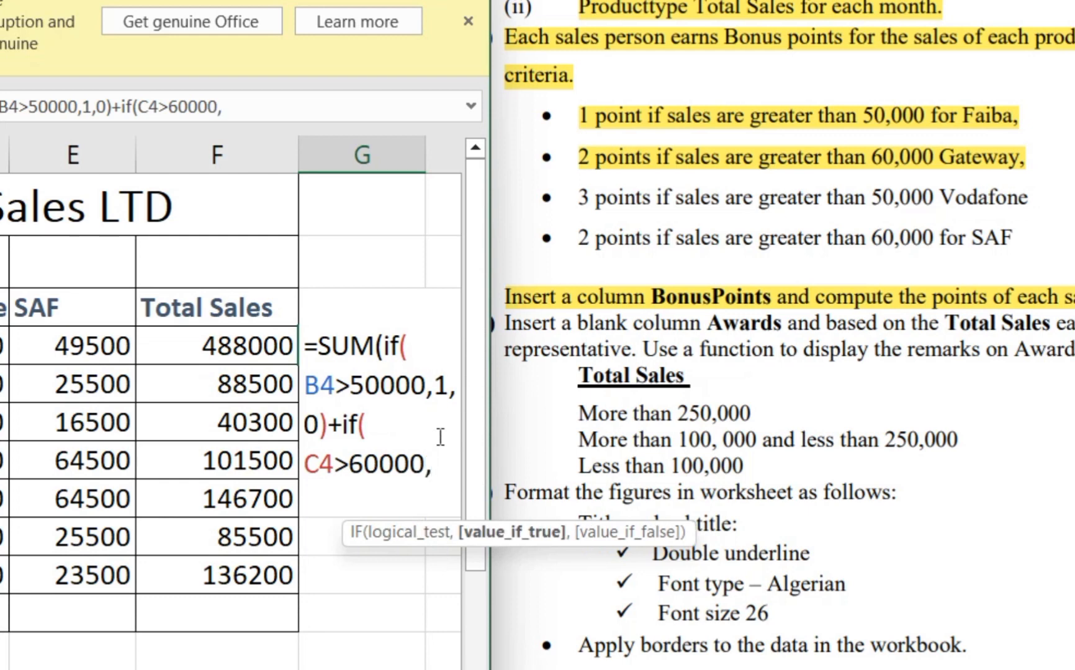
type("2,")
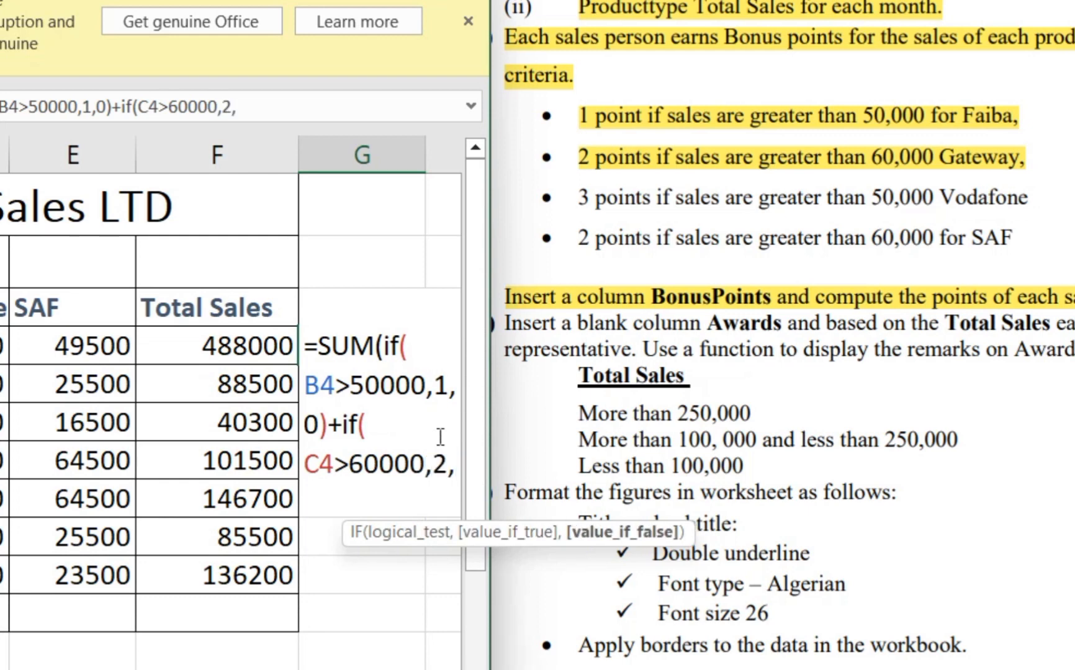
type("0,")
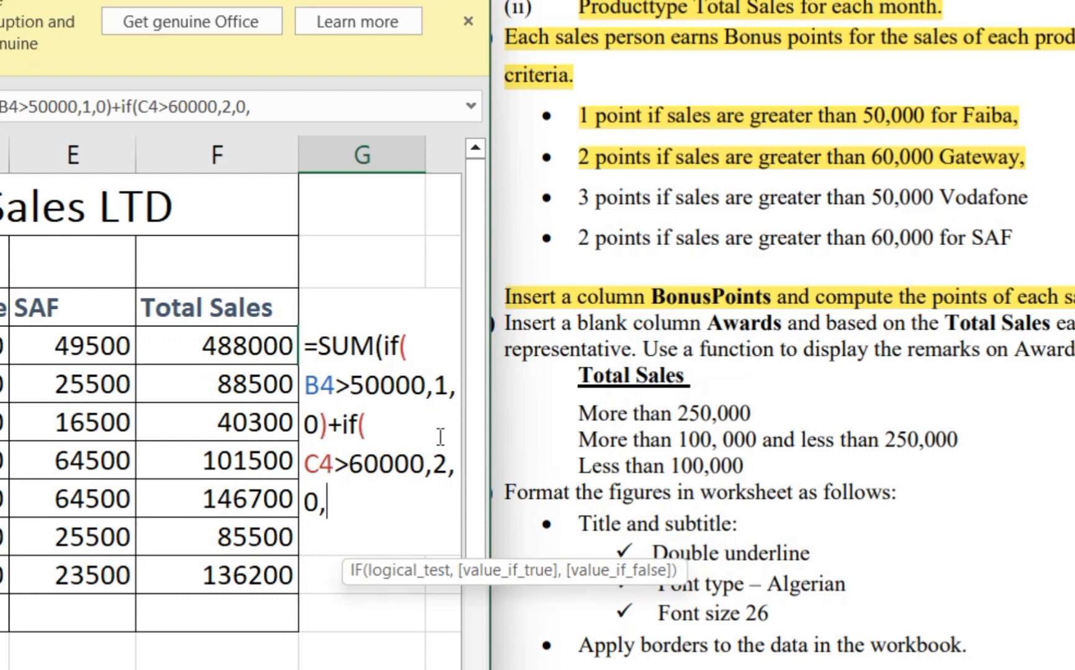
type("+if")
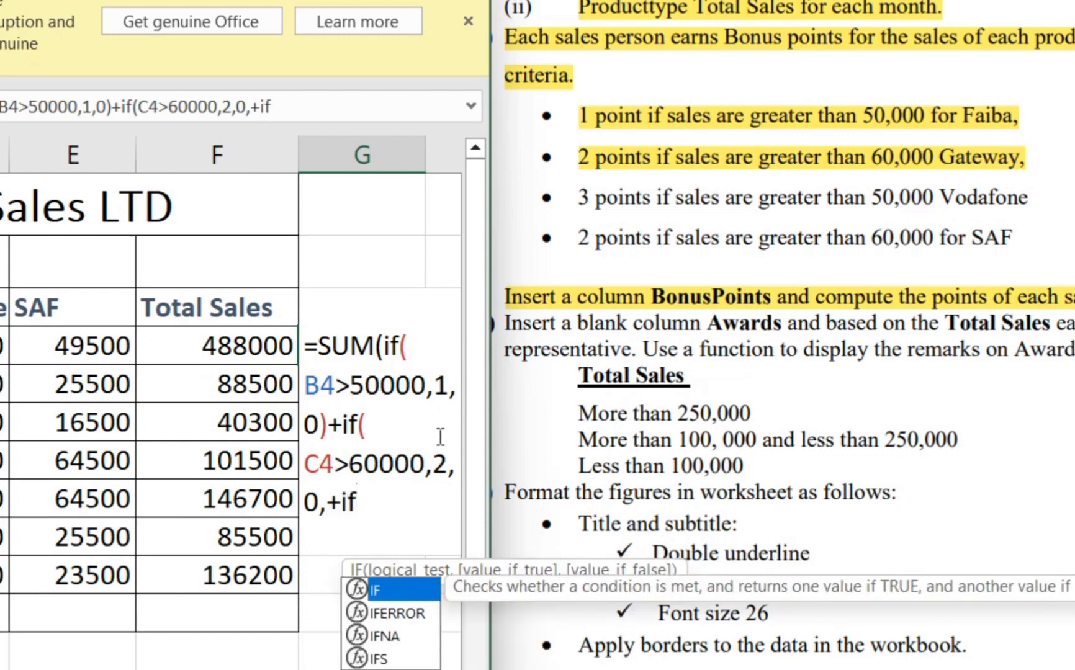
type("(")
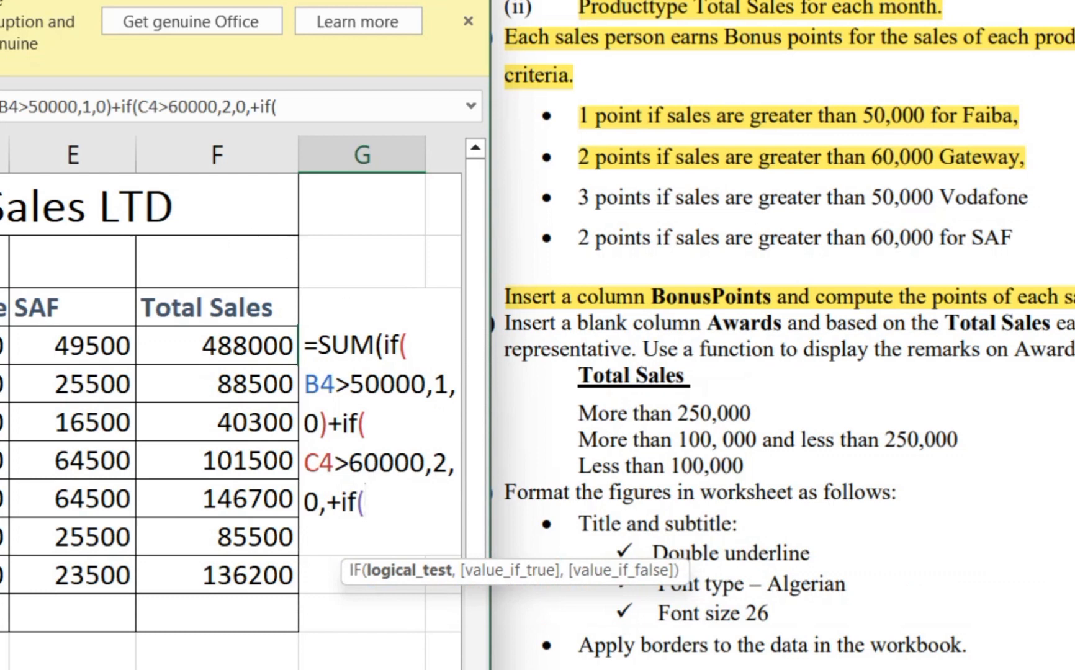
type("D4>")
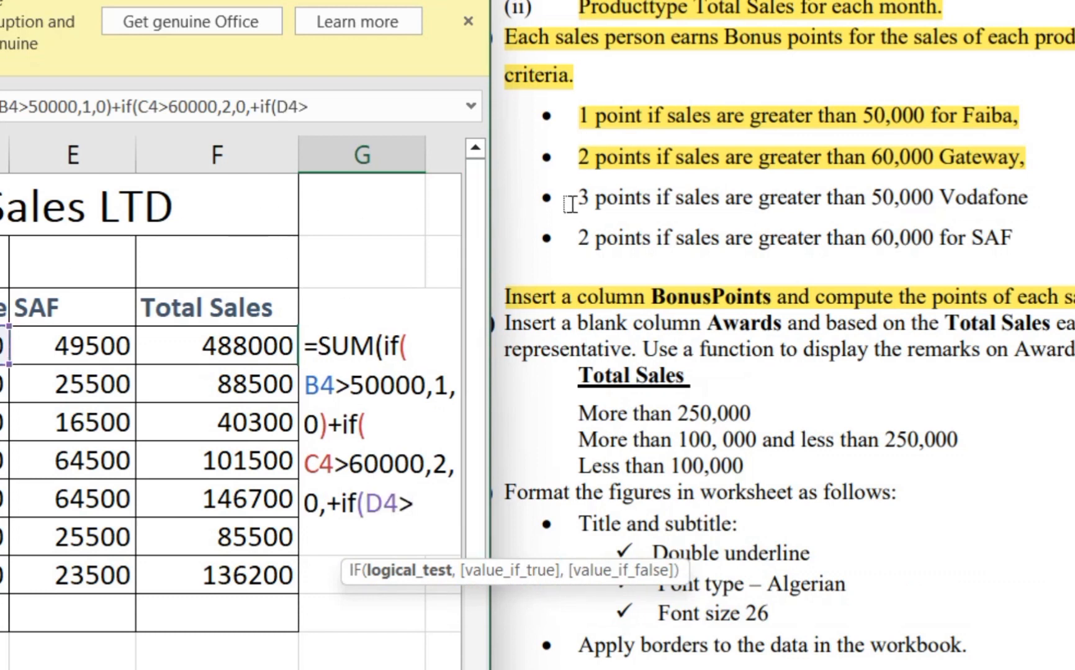
- Add the Vodafone condition to the G4 formula with +if(D4> and highlight the Vodafone bonus criterion in the PDF
mouse_move(578, 202)
left_mouse_down()
mouse_move(639, 189)
mouse_move(1028, 198)
left_mouse_up()
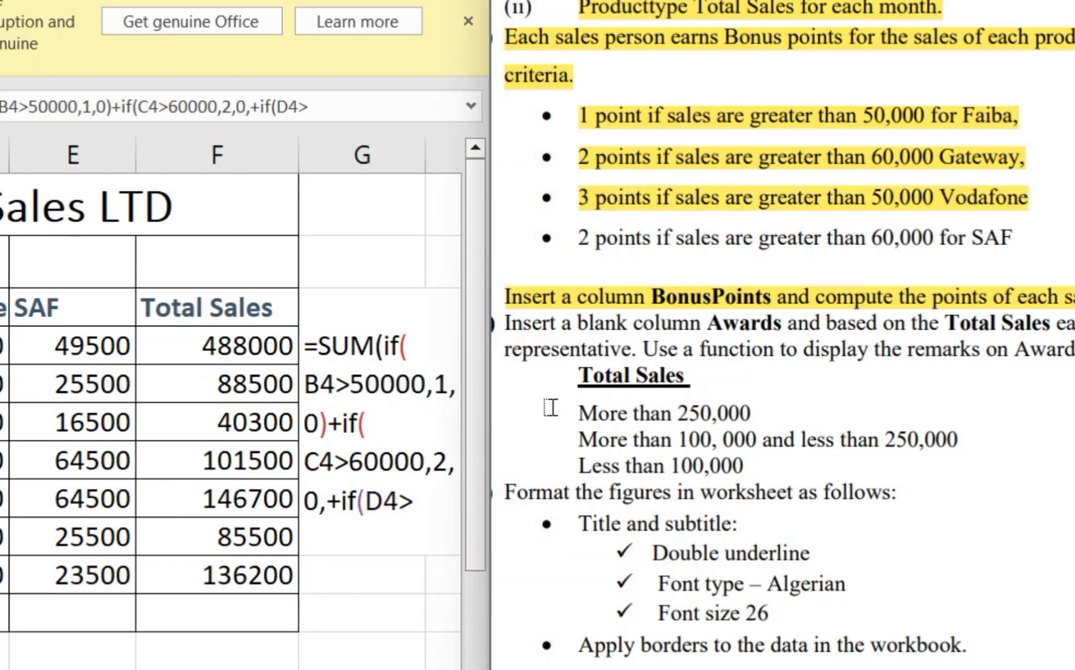
- Complete the Vodafone condition in the G4 formula as D4>50000,3,0) and append a plus sign
left_click(427, 502)
type("50")
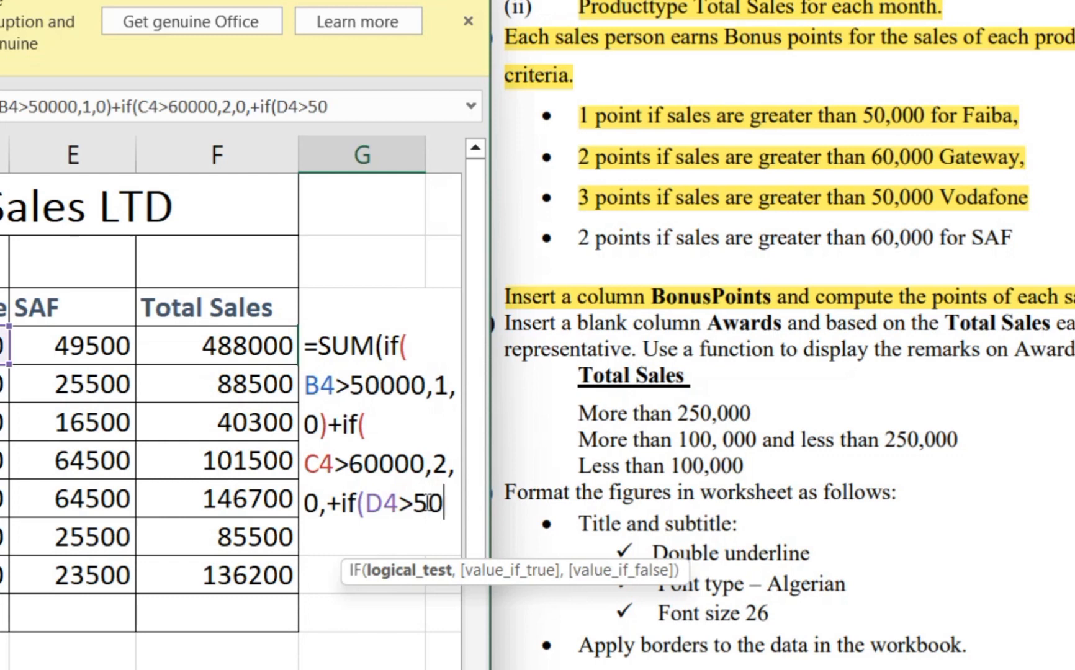
type("000")
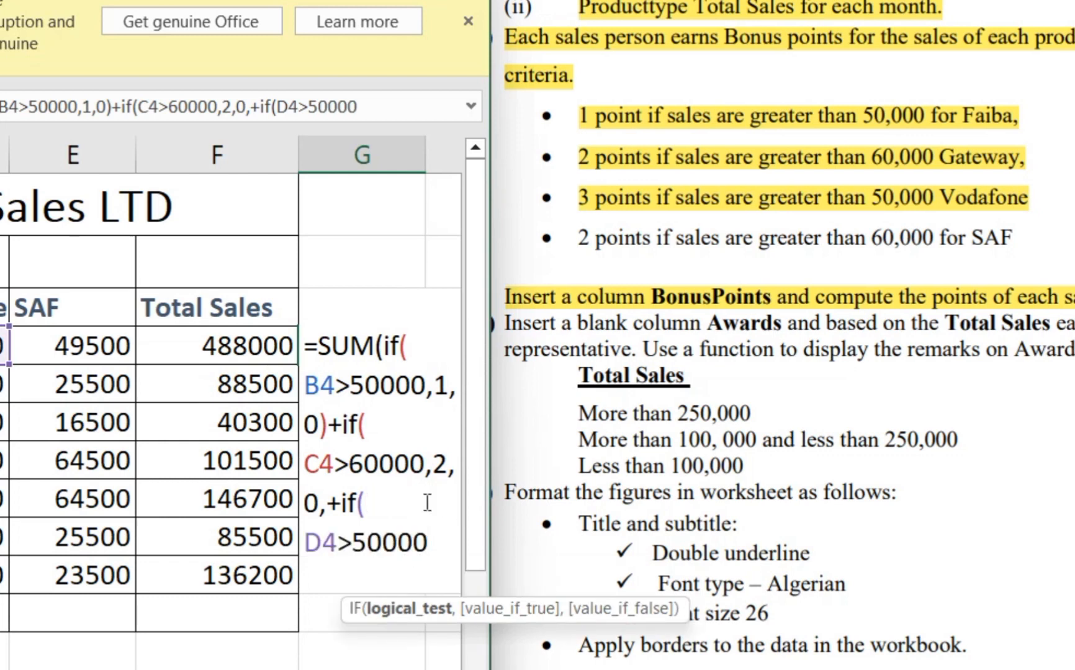
type(",3")
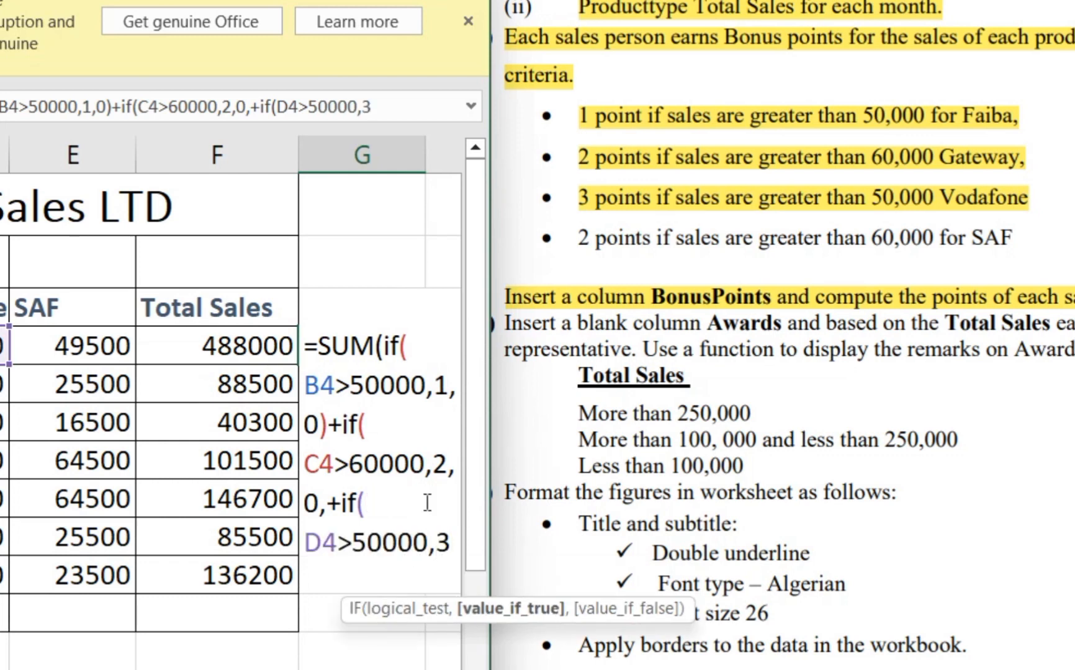
type(",0")
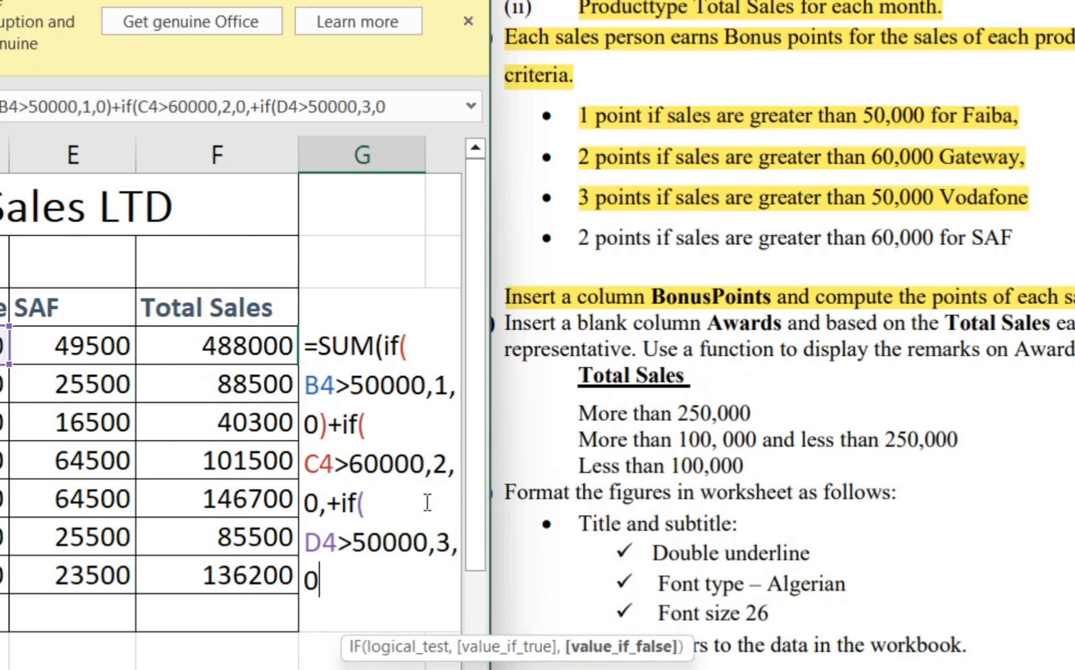
type(")+")
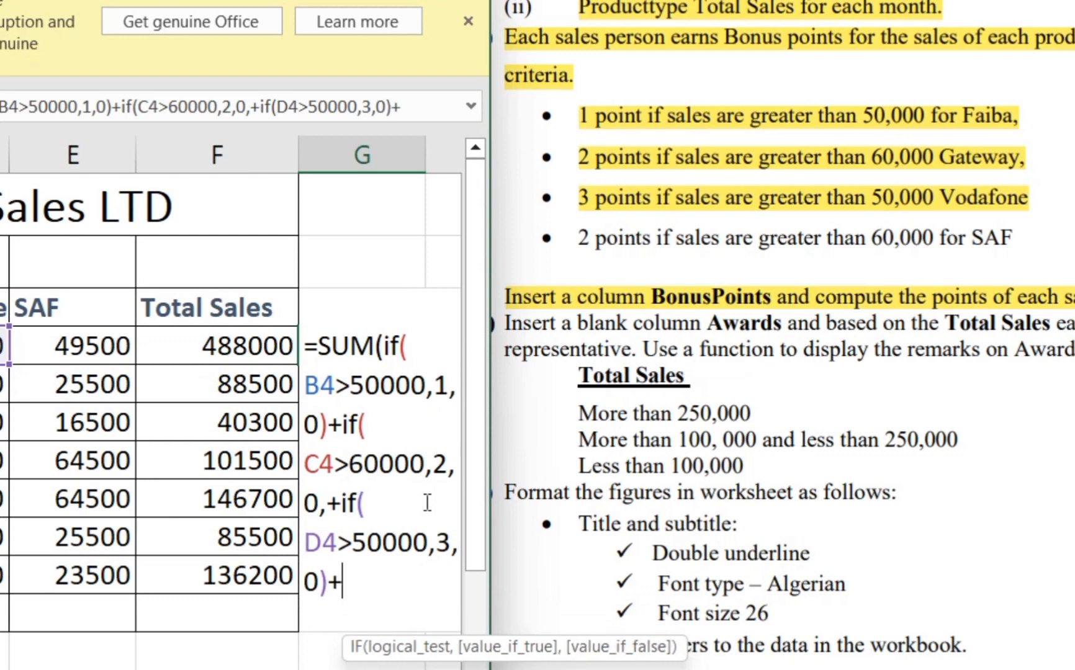
type("if(")
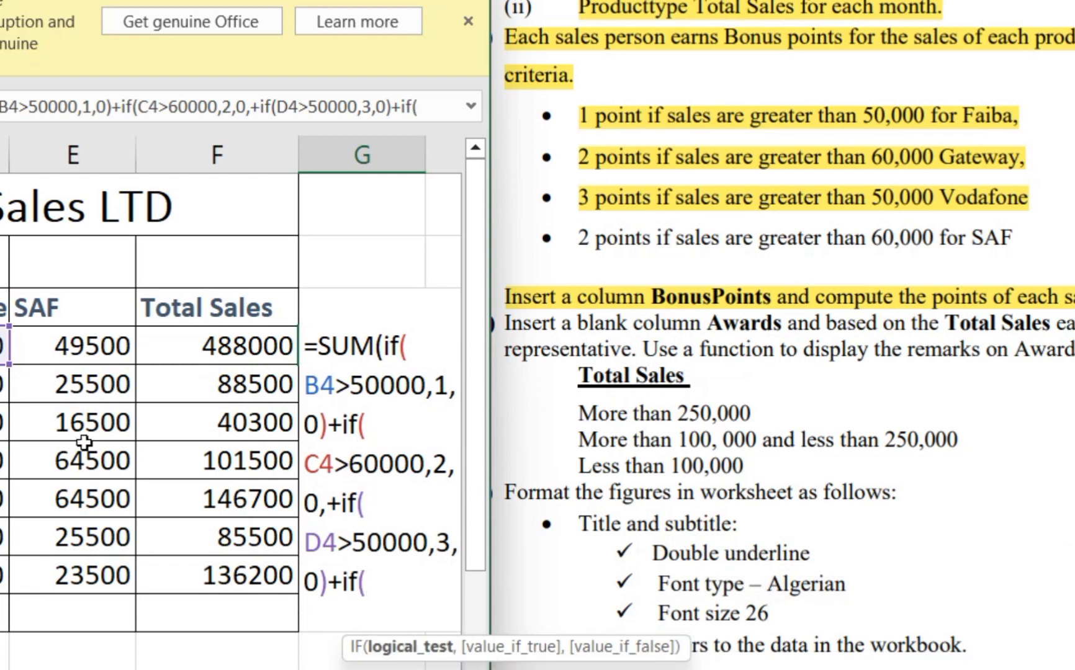
- Start the SAF condition in the G4 formula as if(E4> and highlight the SAF bonus criterion in the PDF
left_click(60, 346)
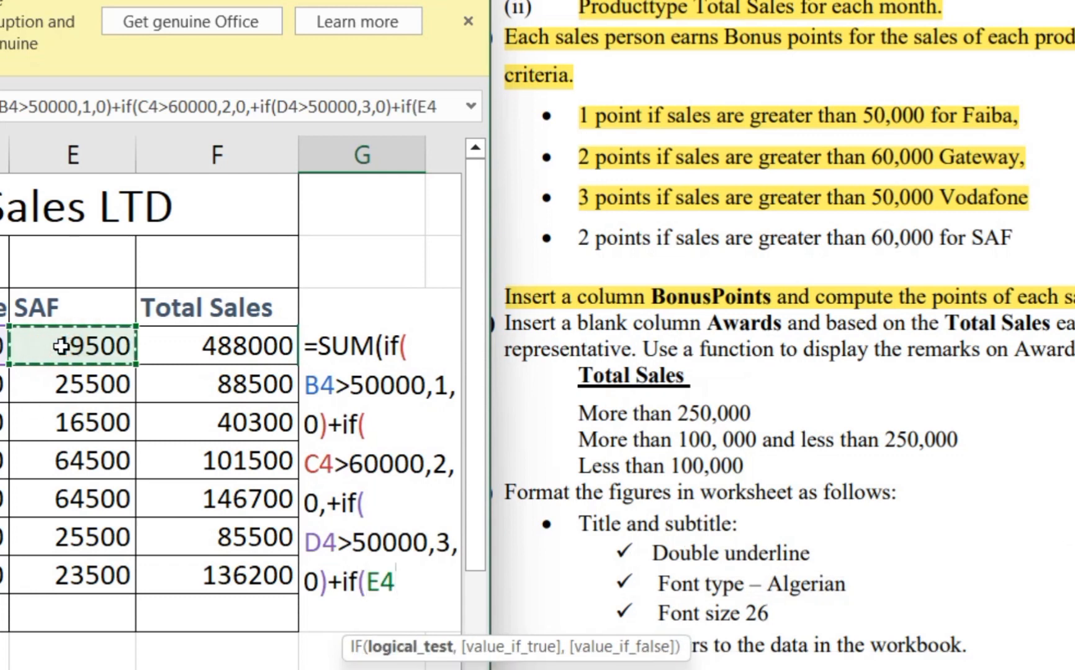
type(">")
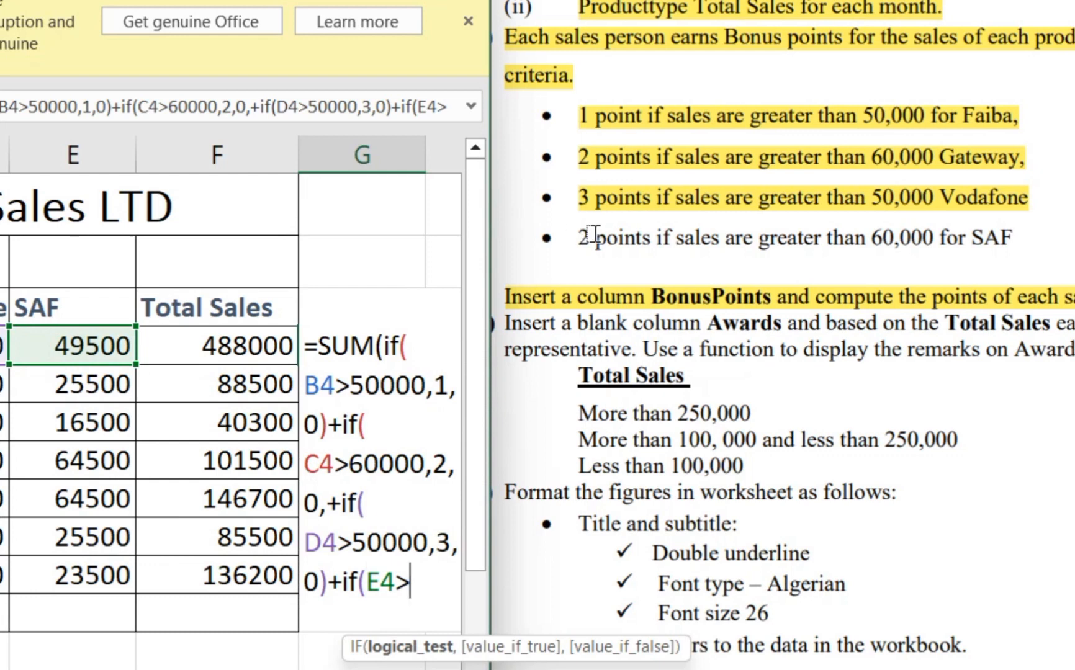
left_click_drag(579, 238, 1008, 247)
- Complete the SAF condition as E4>60000,2,0)) and try to enter the G4 formula
left_click(412, 587)
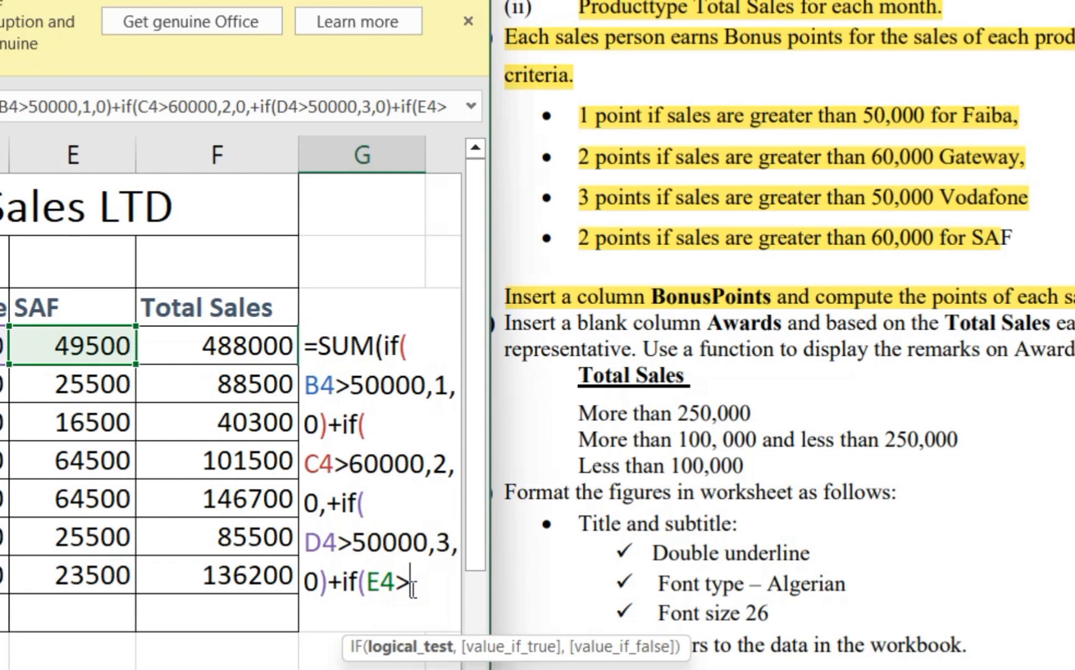
type("60000")
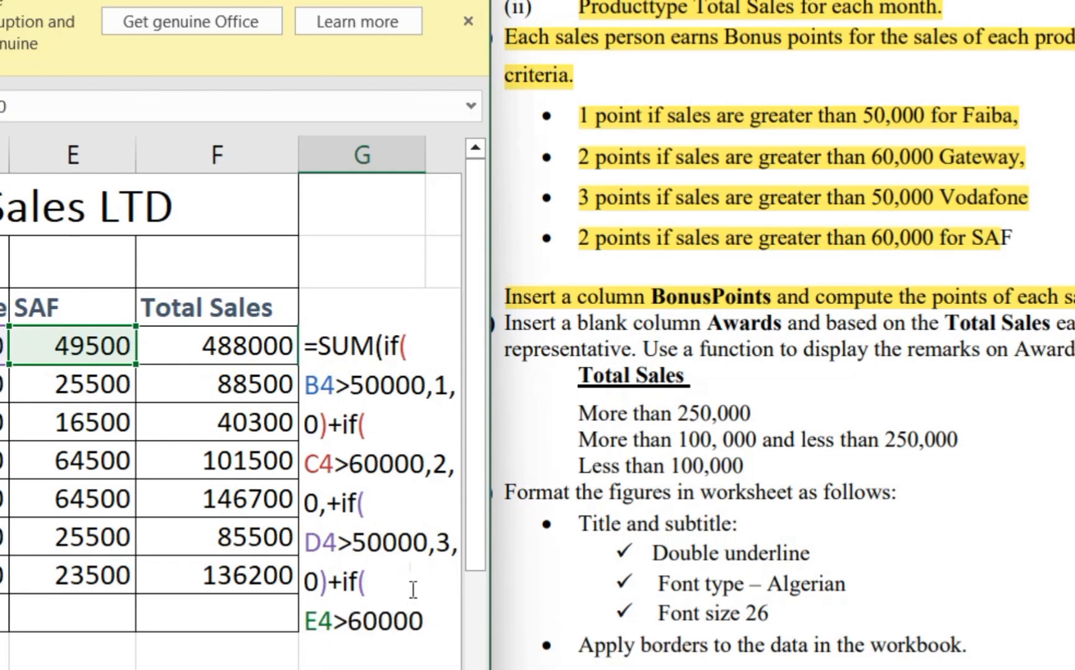
type(",2,0")
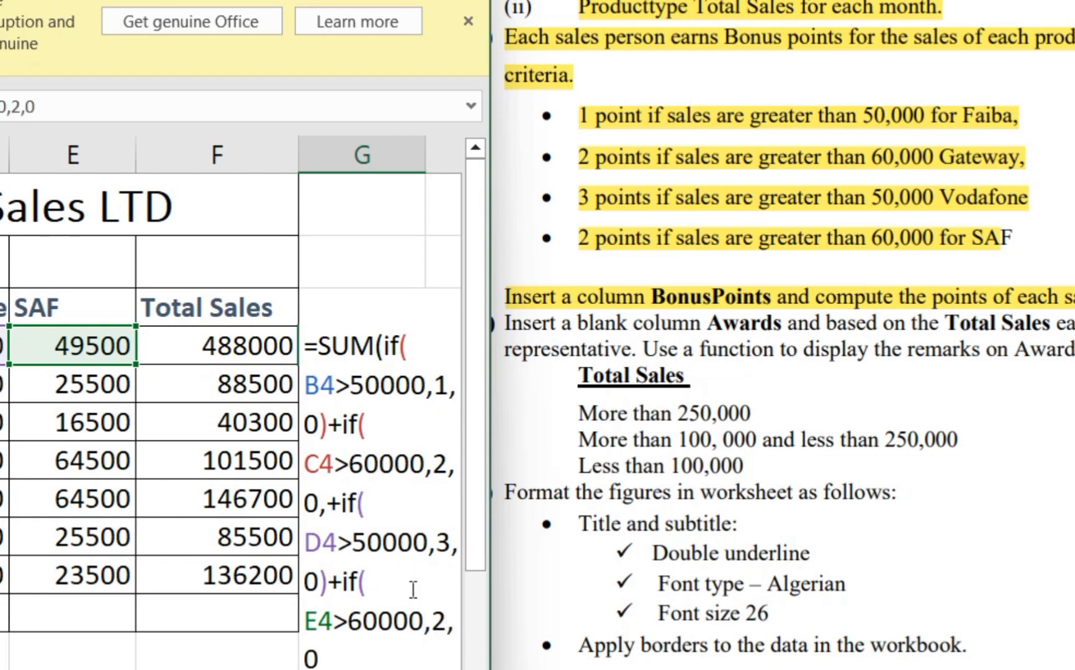
type("))")
key("Return")
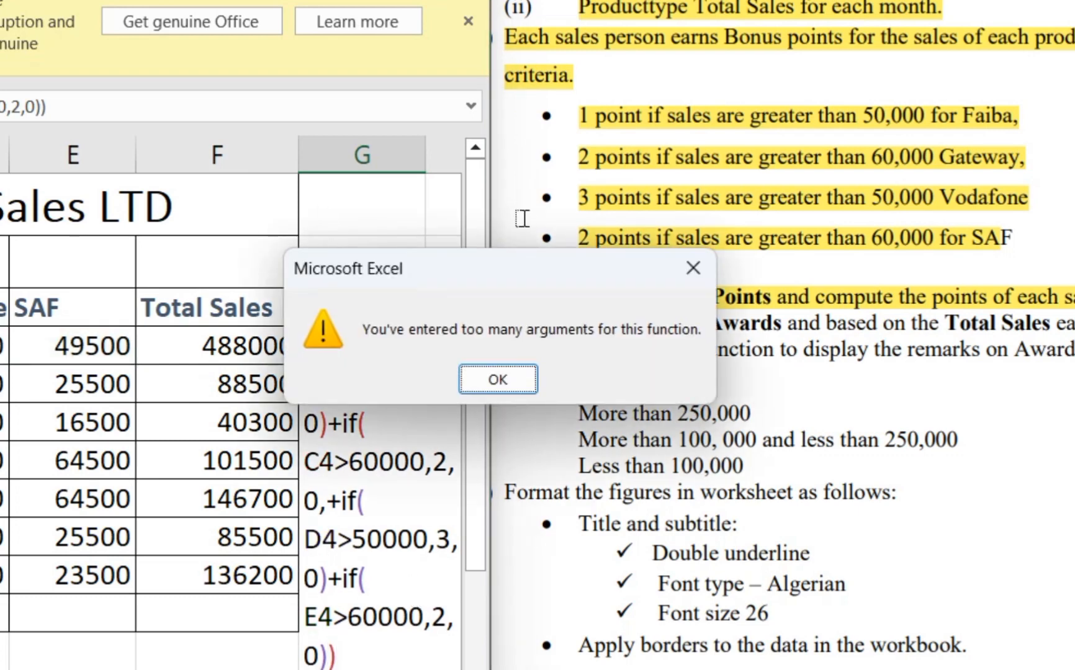
left_click(531, 377)
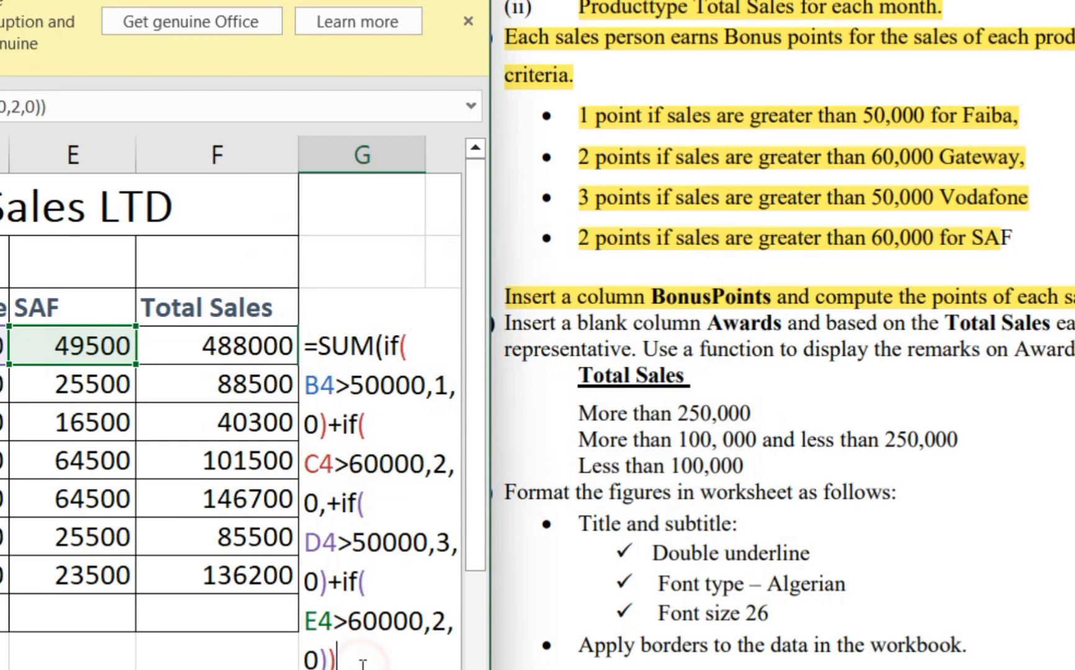
- Replace the extra comma after C4>60000,2,0 with a closing bracket and enter the corrected G4 formula
key("BackSpace")
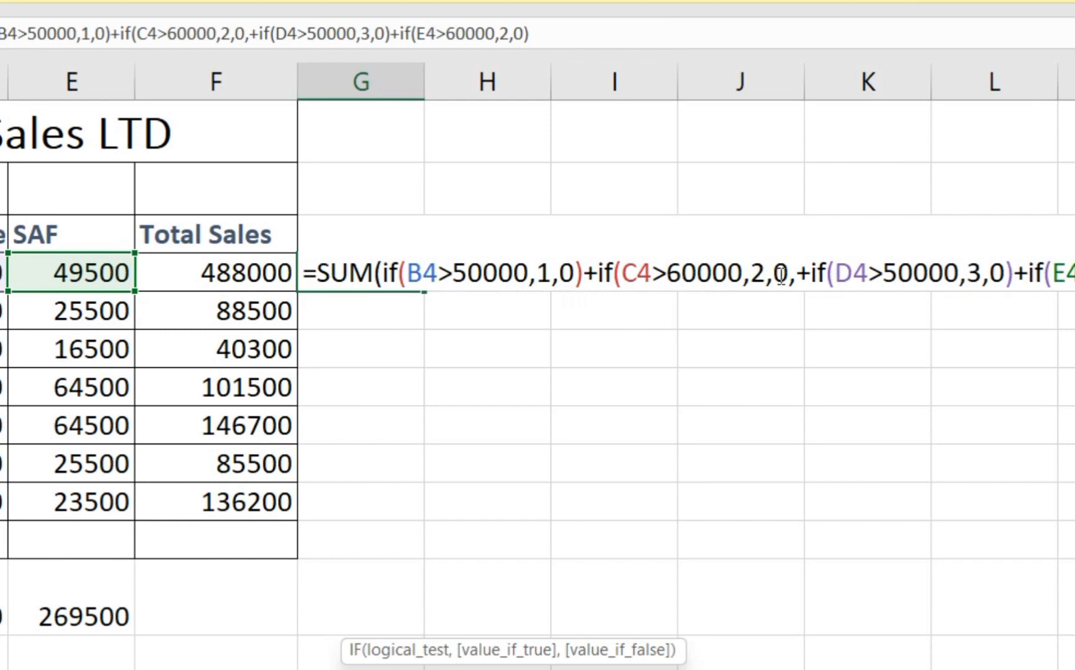
left_click(796, 279)
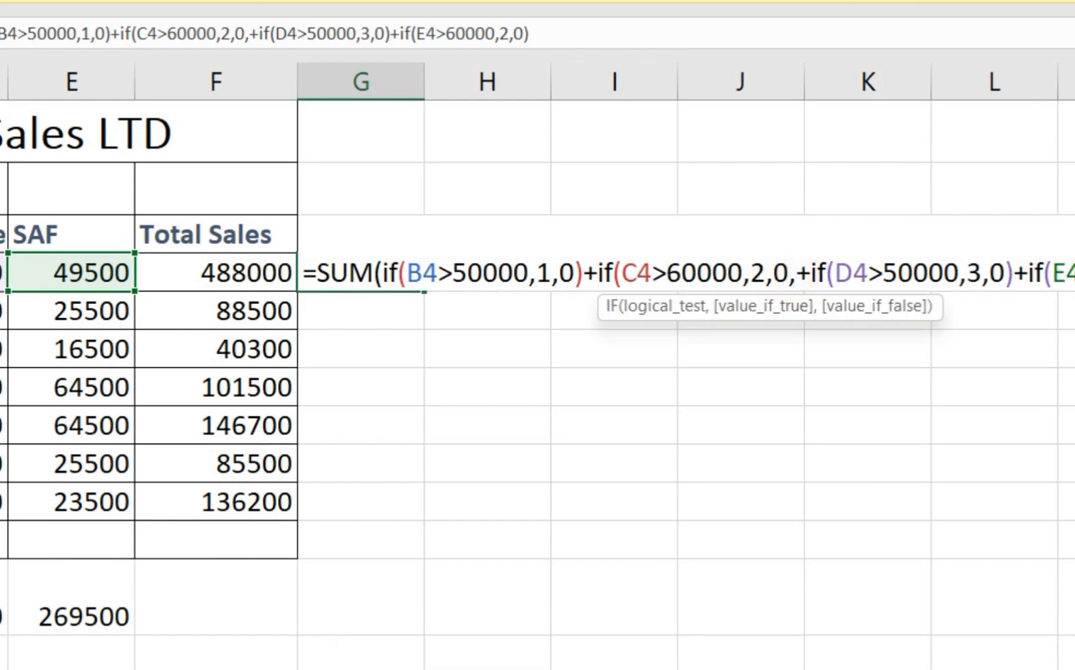
key("BackSpace")
type(")")
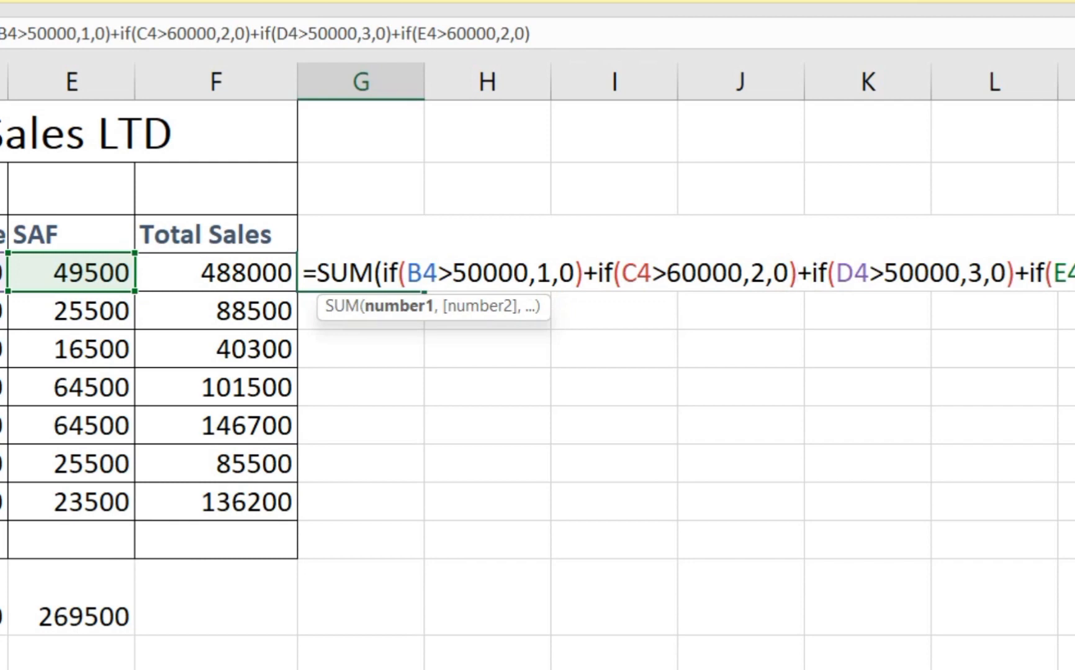
type(")")
key("Return")
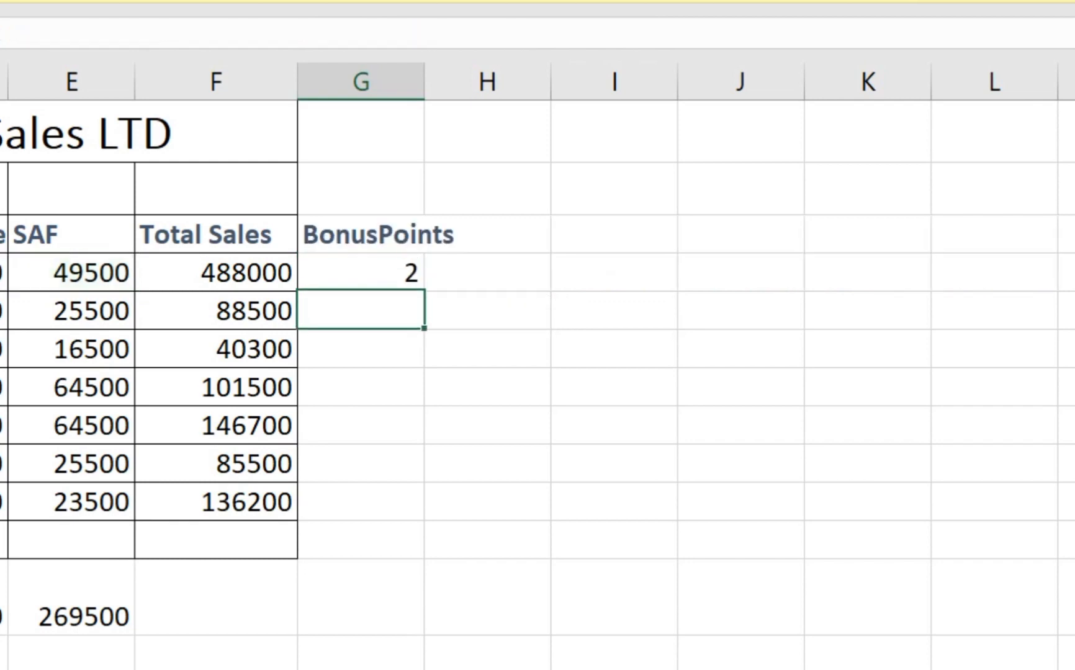
- Copy the BonusPoints formula from G4 down to G10 and review the full formula in G4
left_click(388, 272)
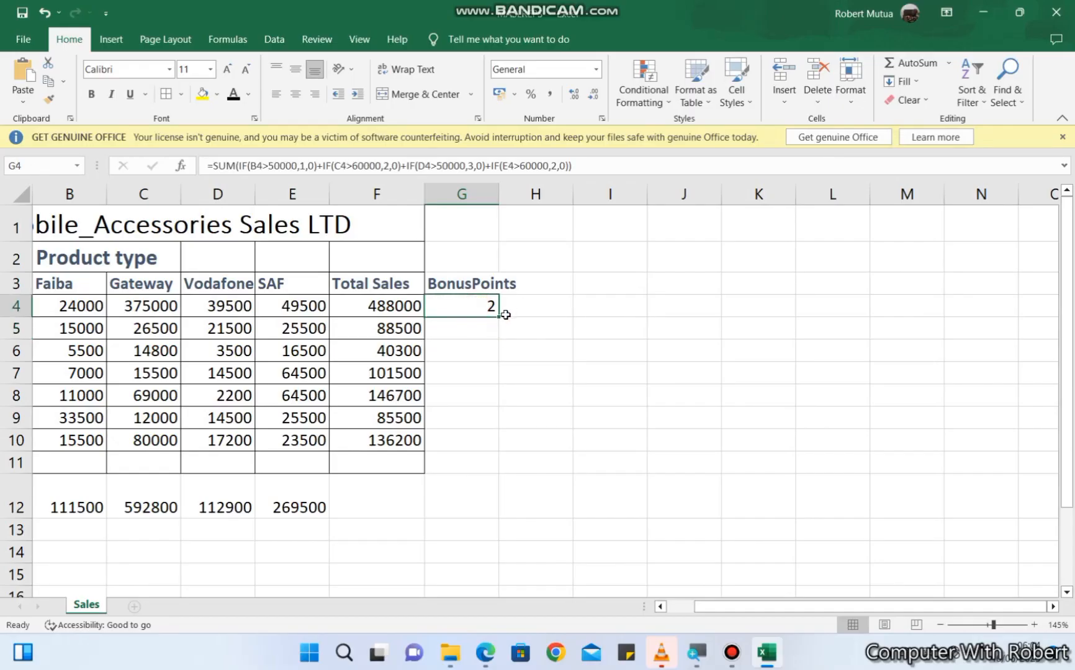
left_click_drag(500, 318, 481, 445)
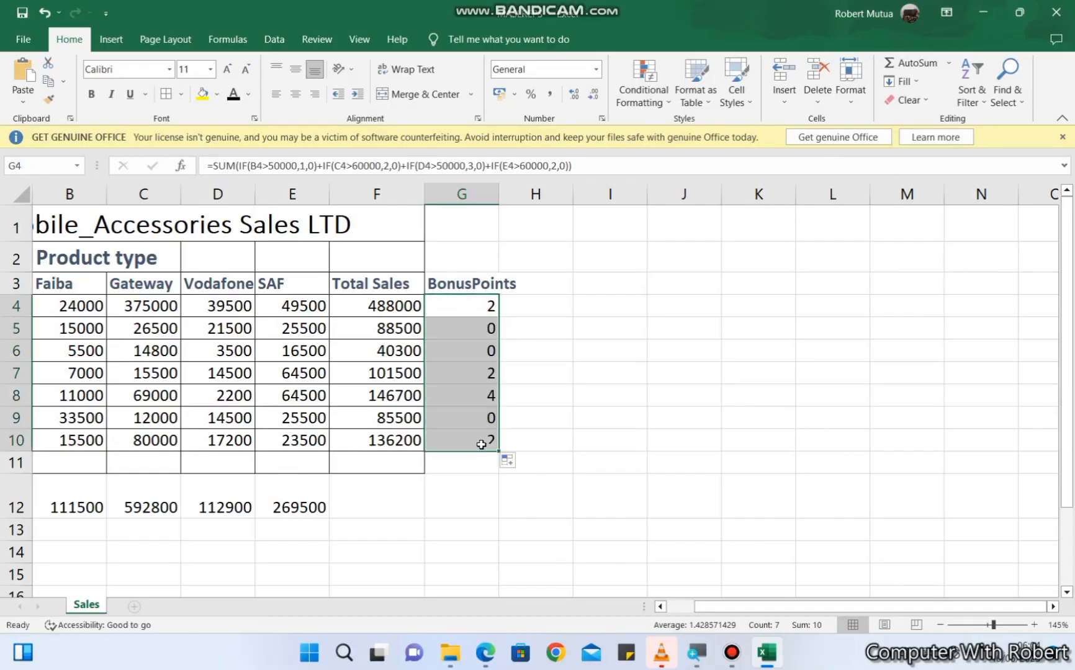
left_click(481, 312)
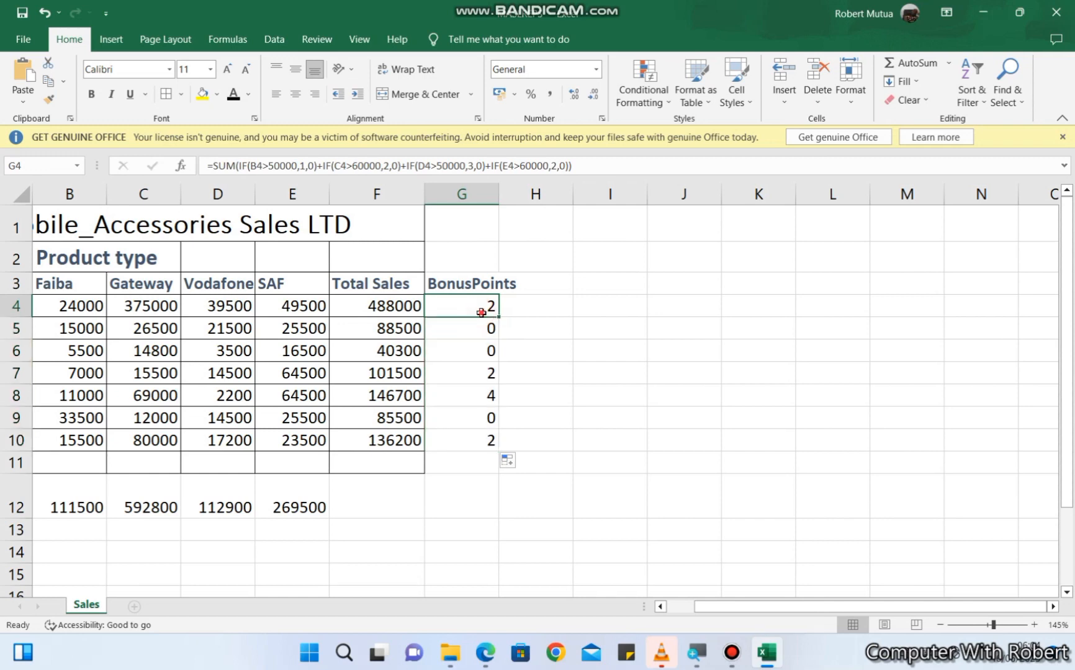
double_click(481, 313)
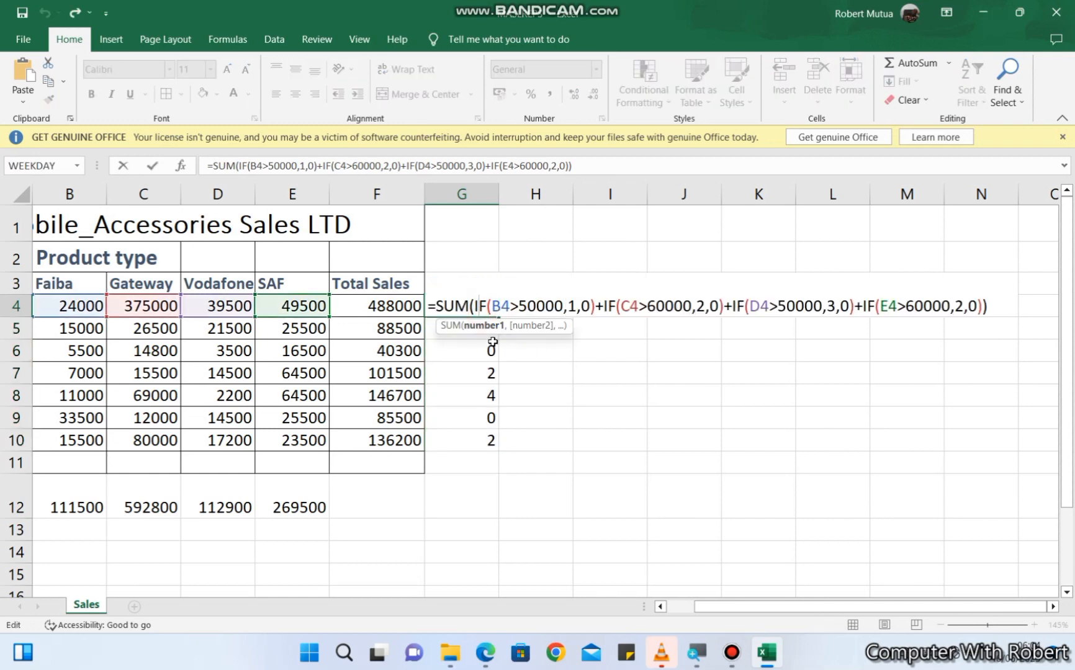
key("Escape")
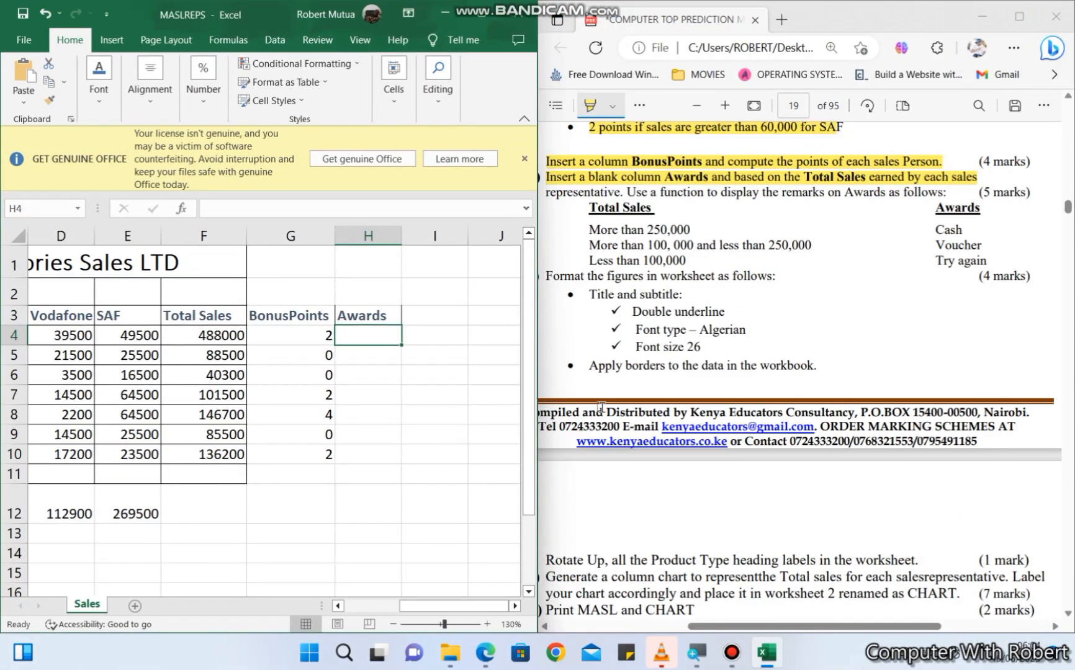
- Highlight the Awards function instruction in the PDF and start the H4 formula as =if(F4>250000,"Cash",
left_click_drag(622, 192, 950, 193)
left_click(349, 334)
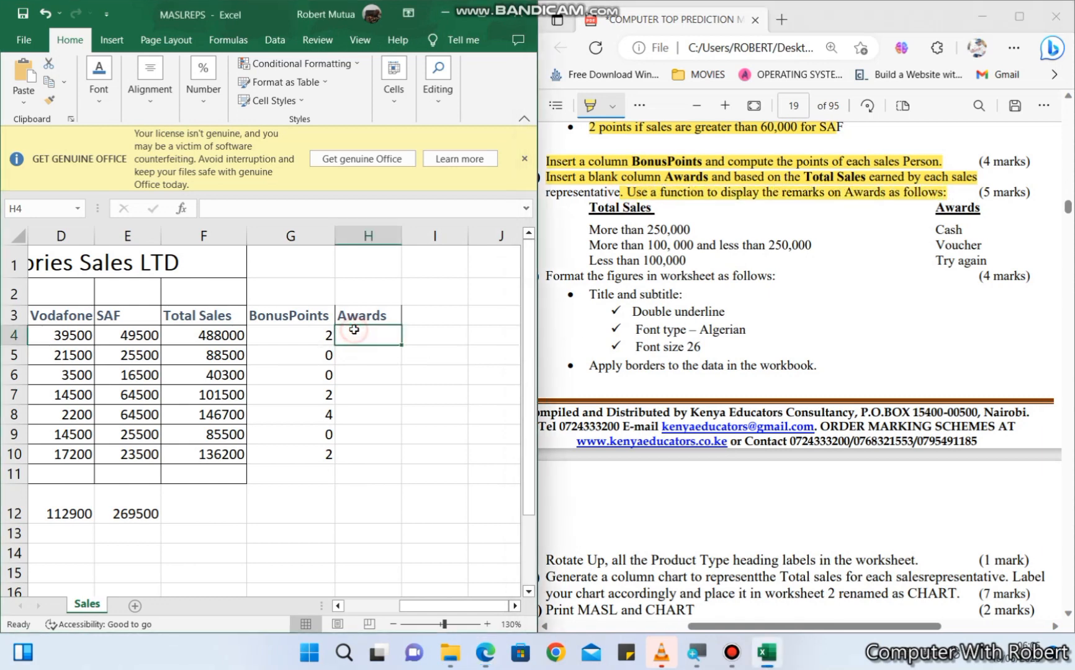
type("=if(")
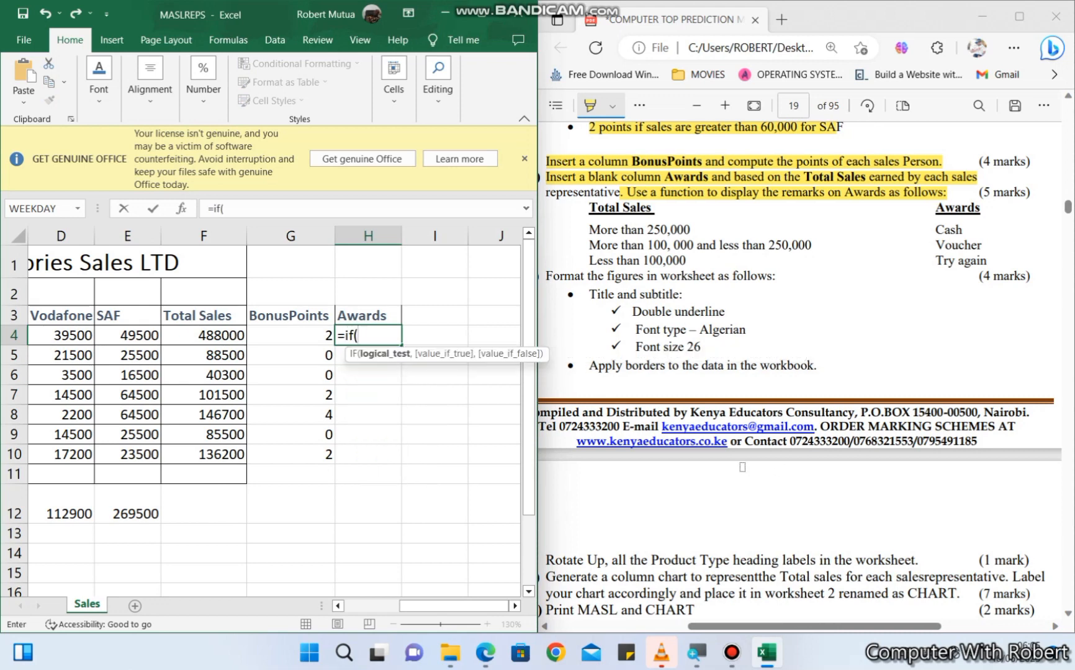
left_click(219, 333)
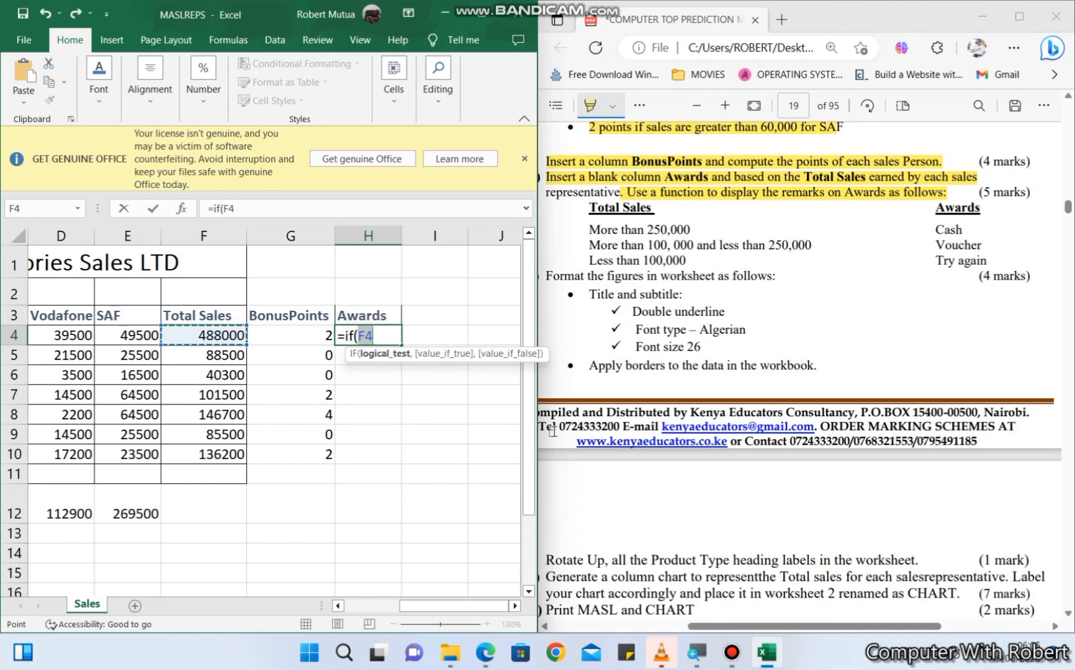
type(">")
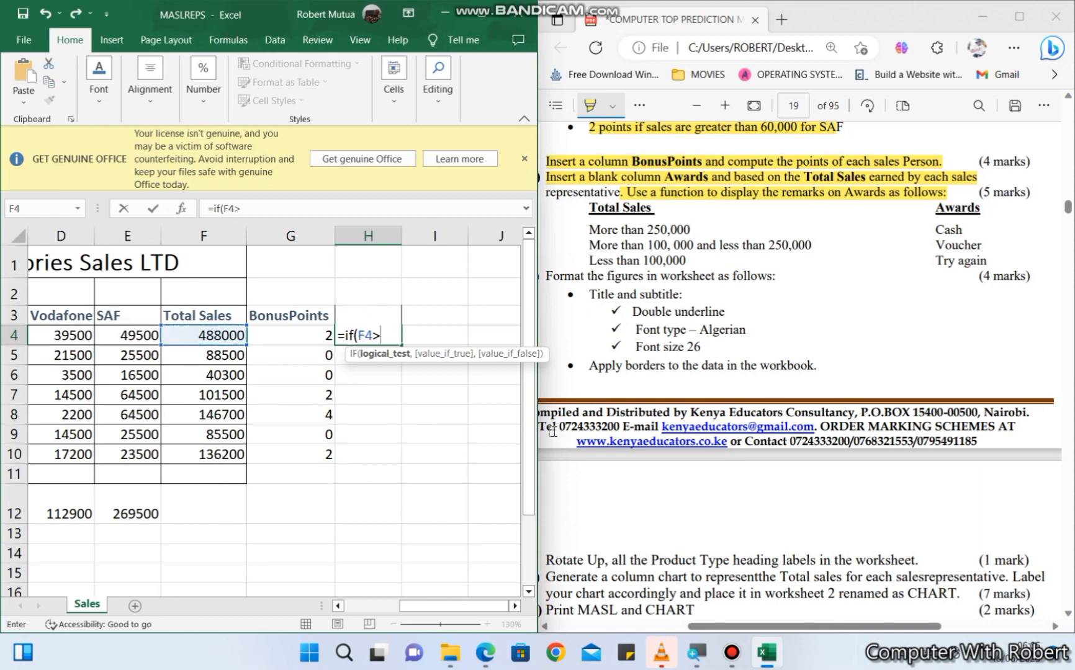
type("2500")
type("00,")
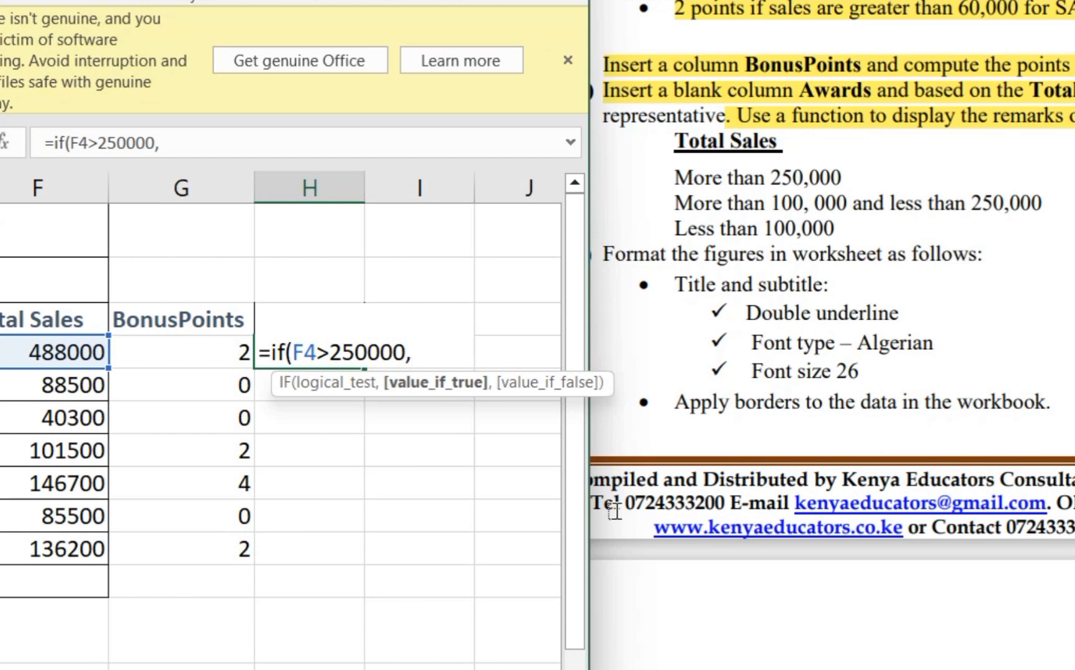
type("\"Ca")
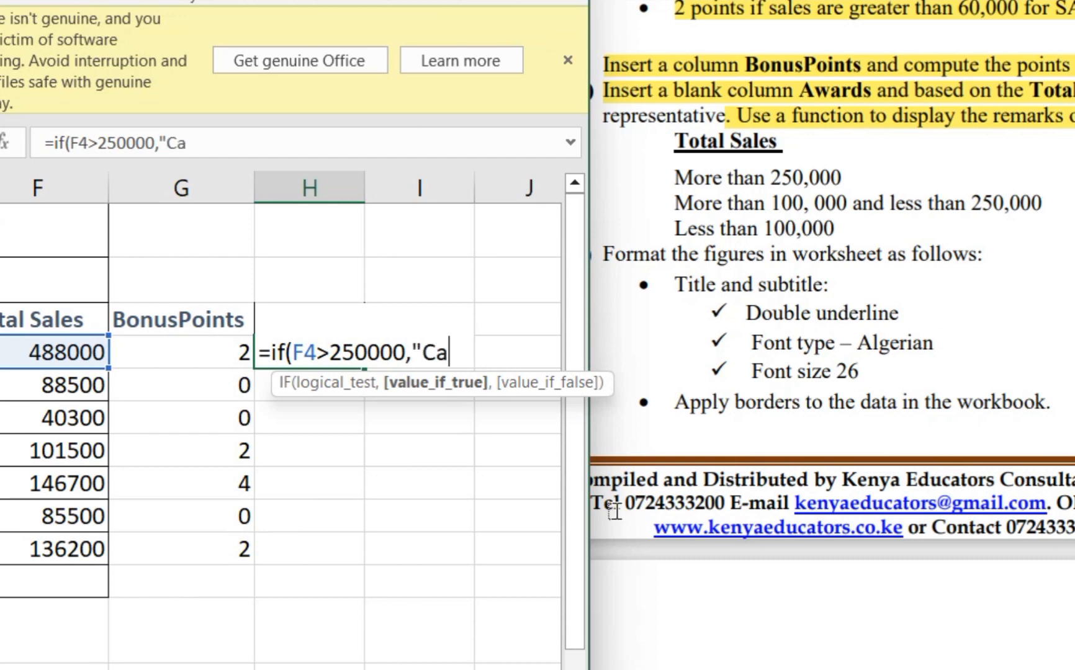
type("sh\"<")
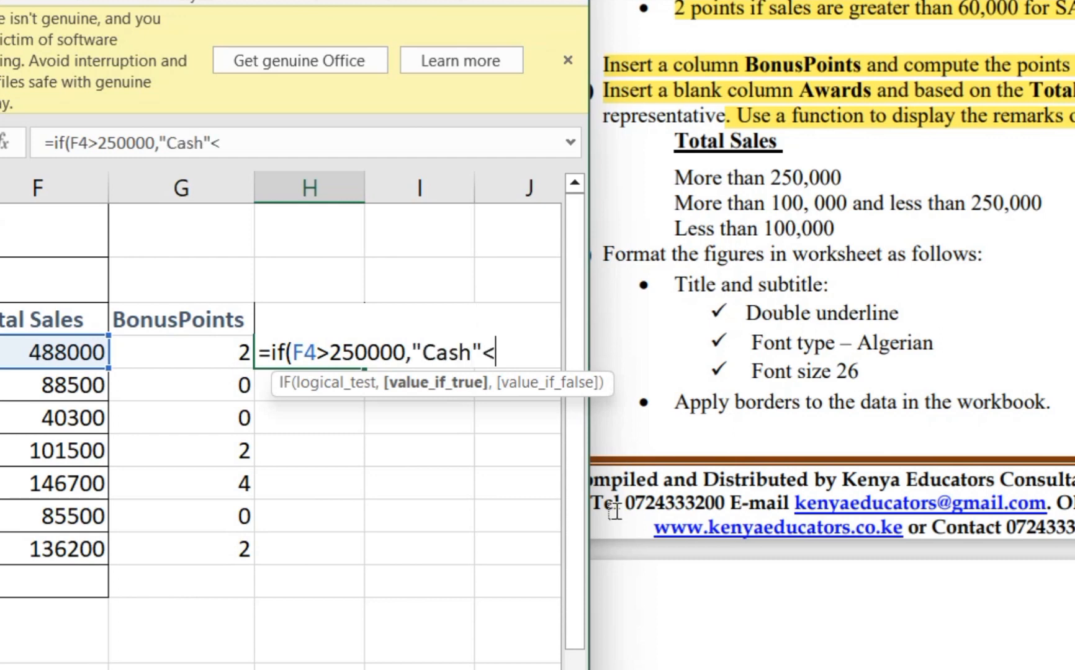
key("BackSpace")
type(",")
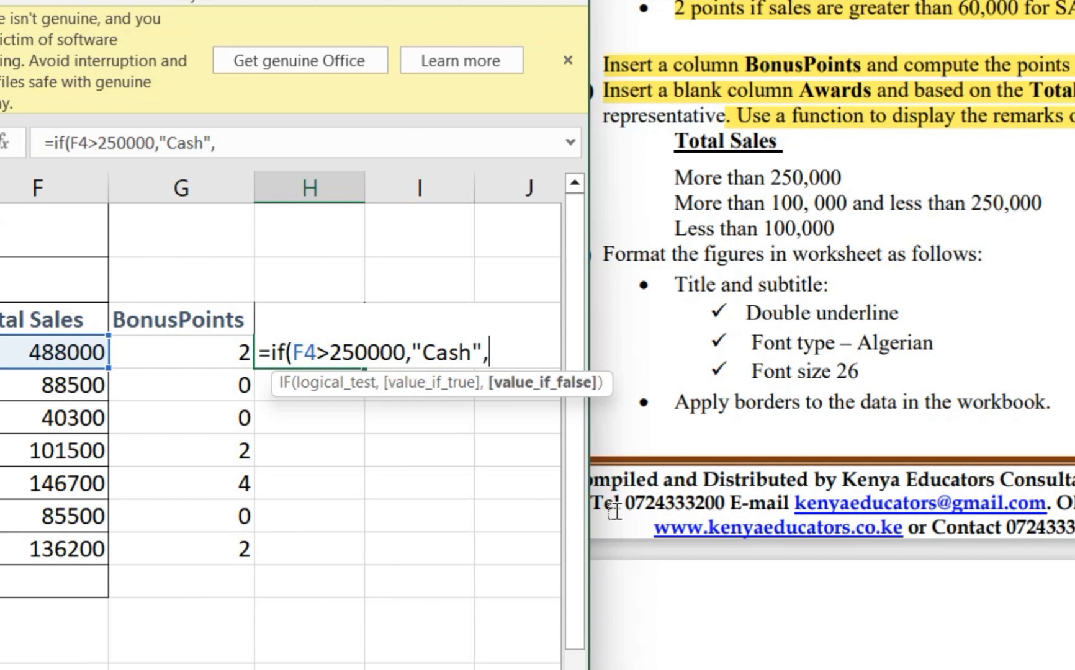
type("if(")
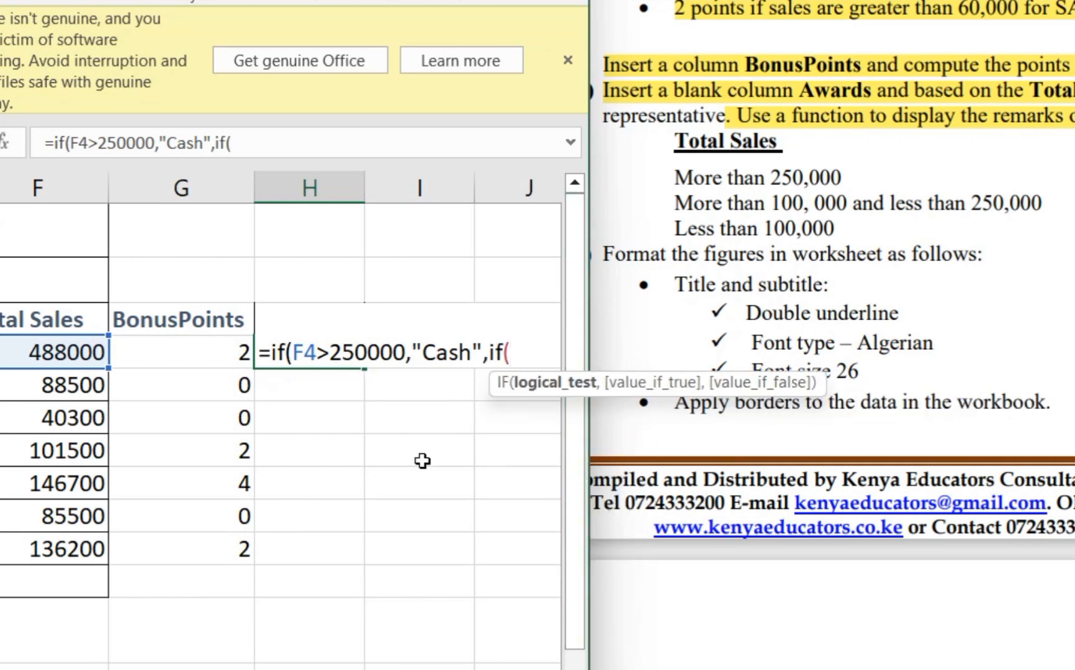
- Add the second condition to the H4 formula as if(F4>100000,"Voucher",
left_click(27, 352)
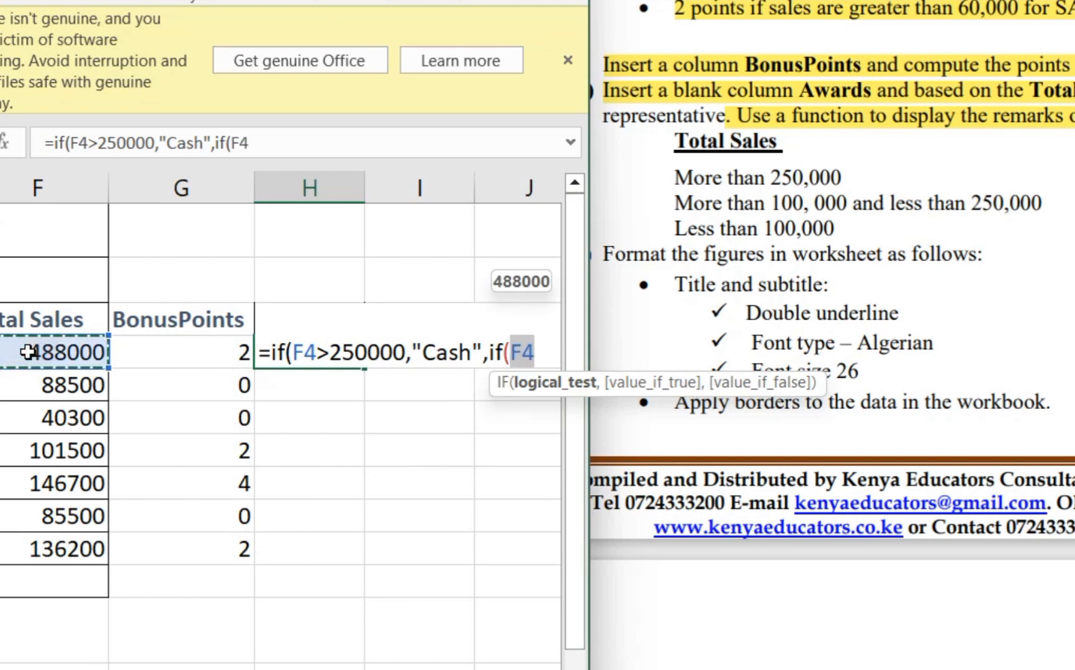
type(">")
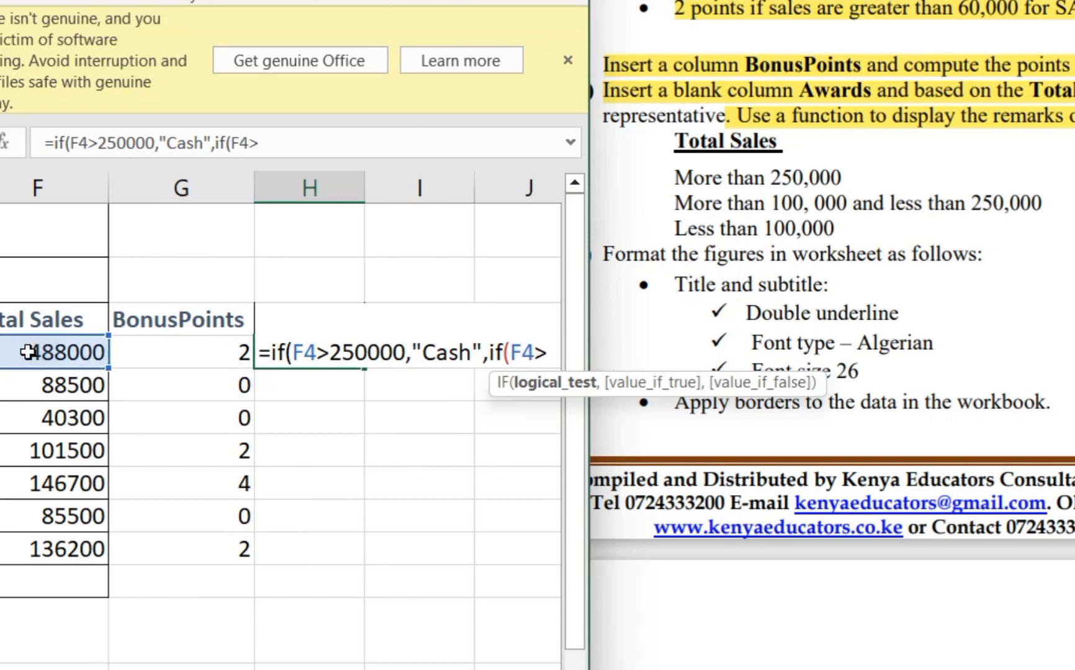
type("1000")
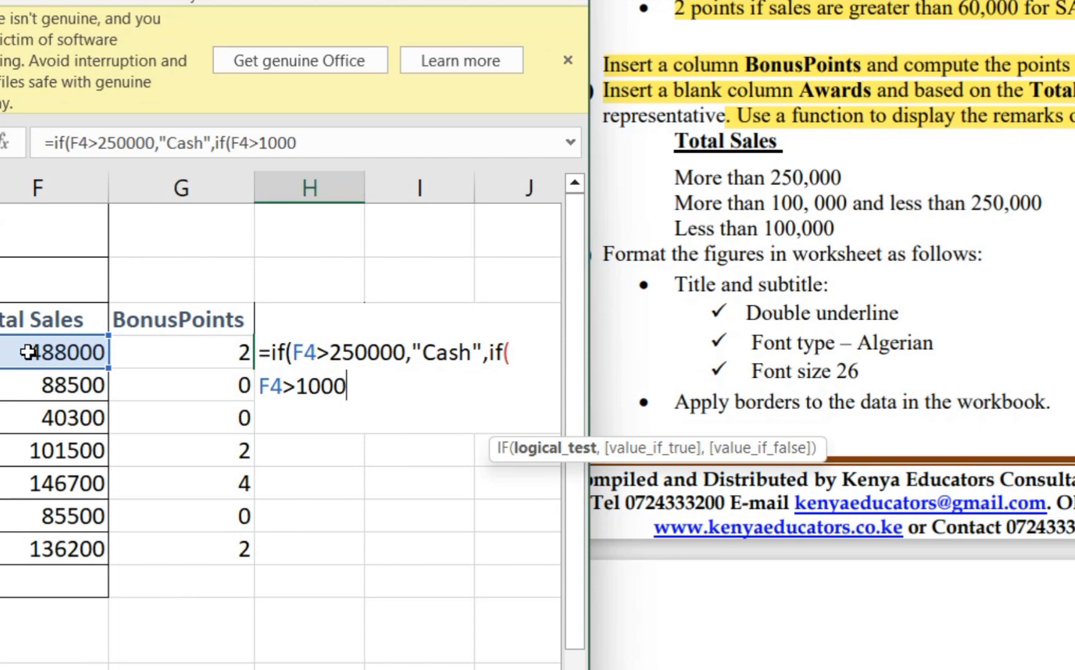
type("00,")
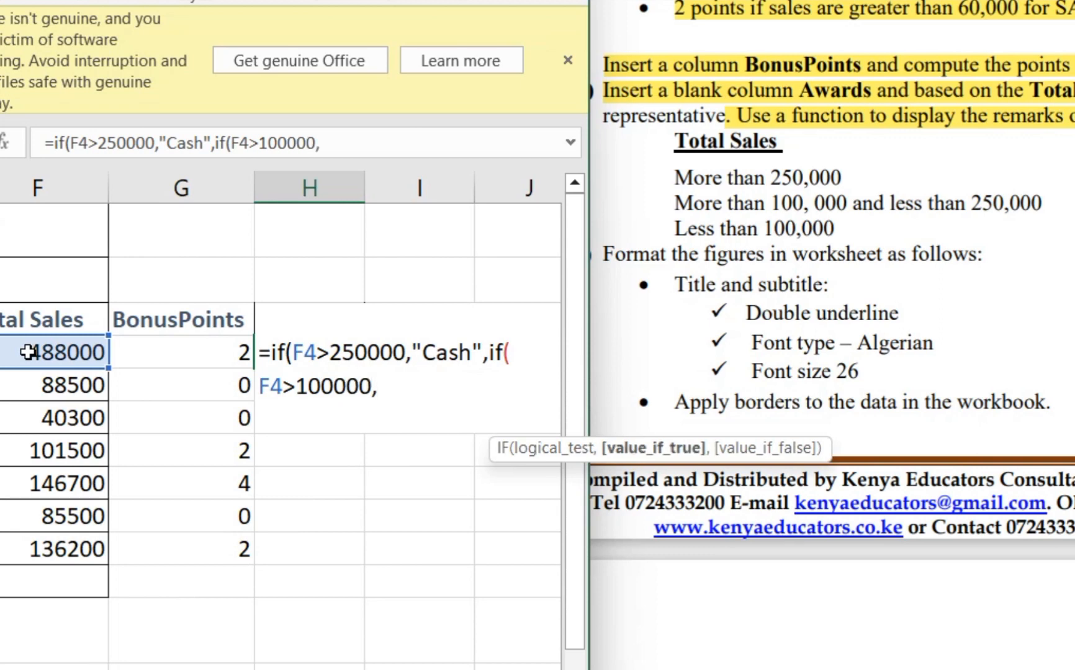
type("\"Vou")
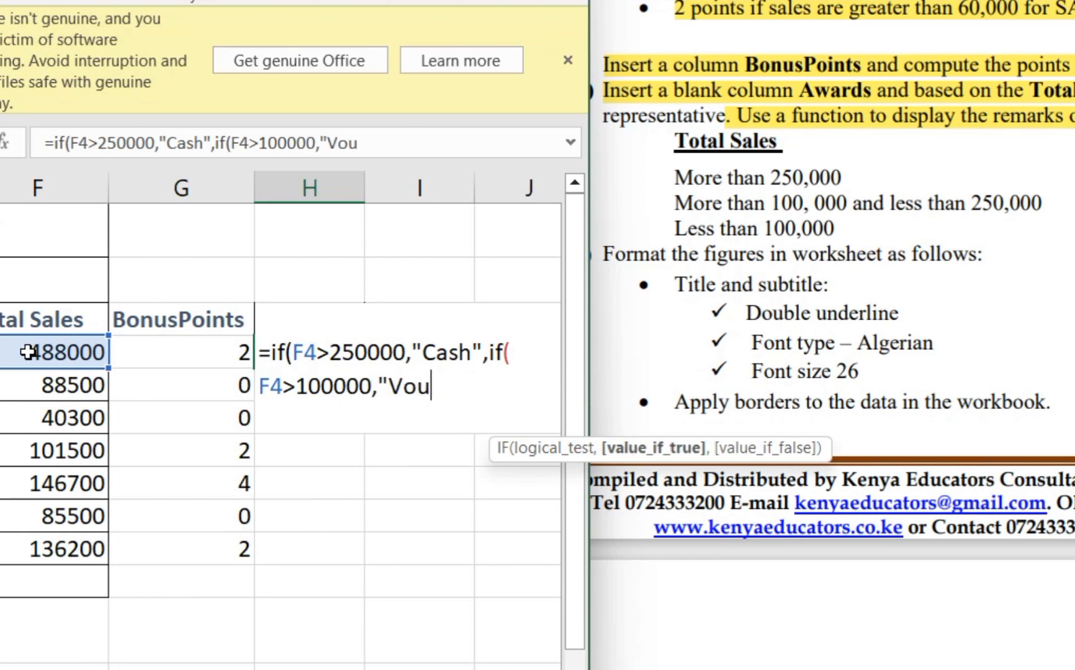
type("che ")
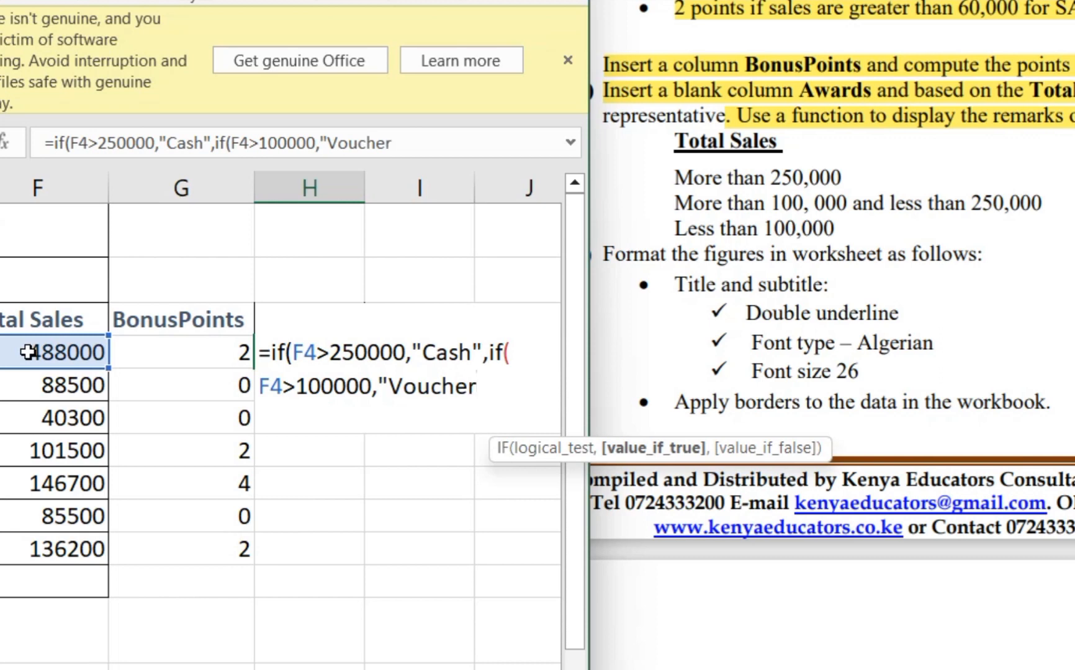
type("\",")
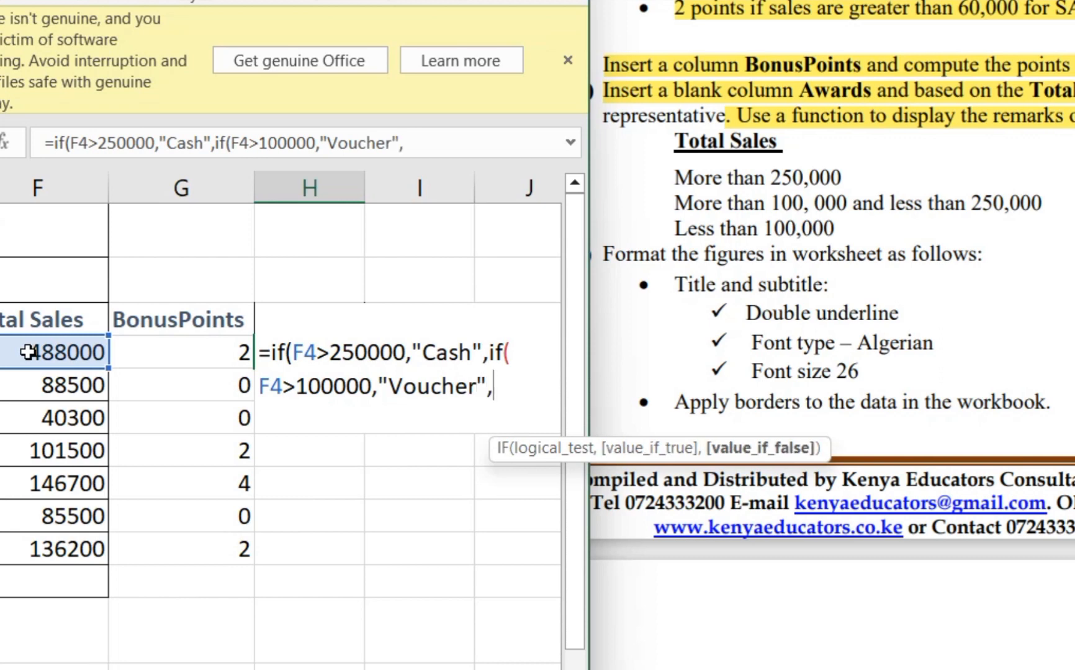
type("if")
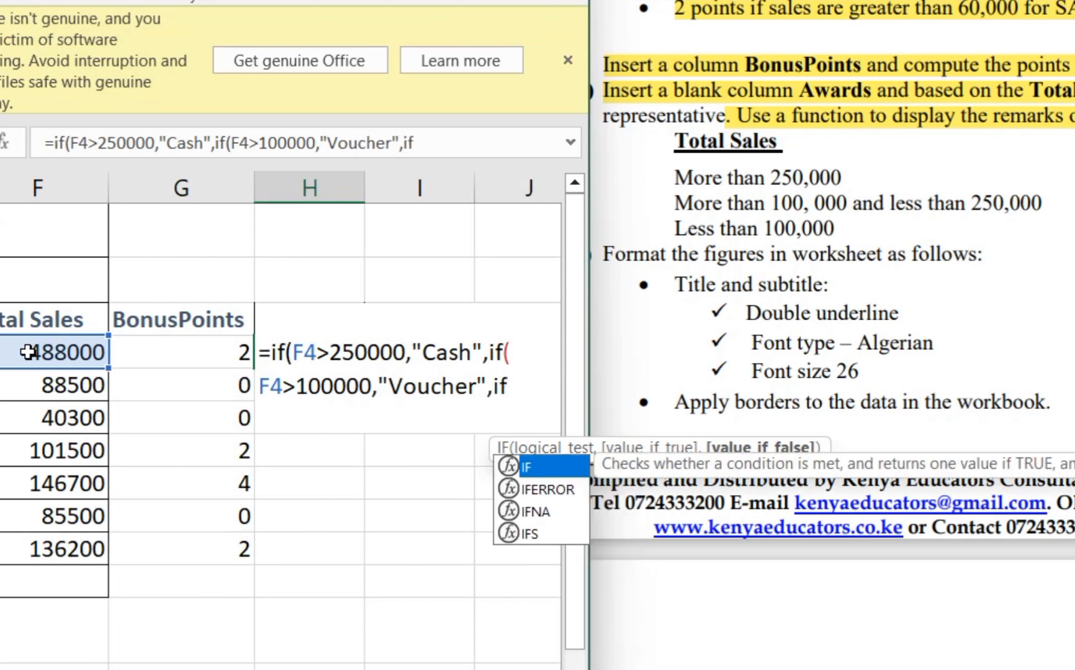
type("(")
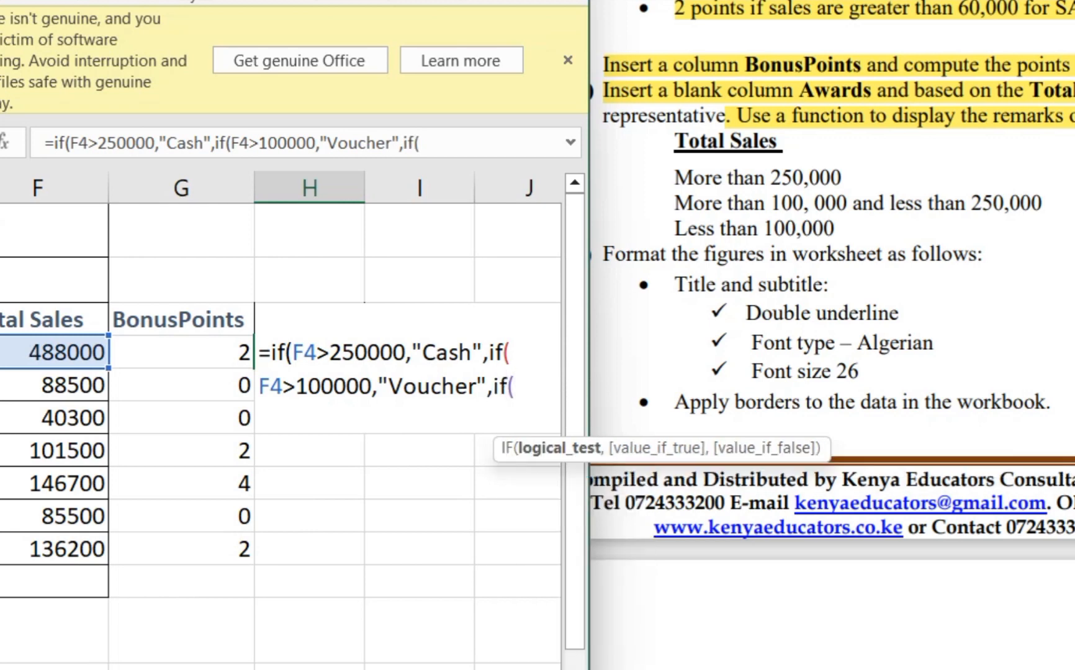
- Complete the H4 formula with if(F4<100000,"Try Again"))) and enter it
left_click(39, 359)
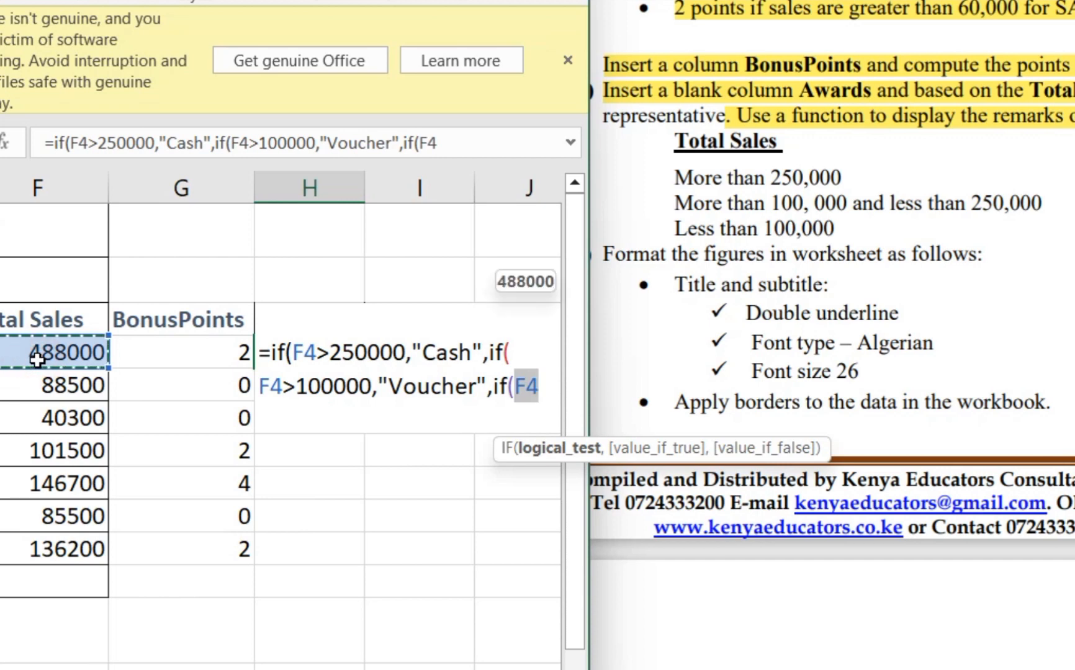
type("<1")
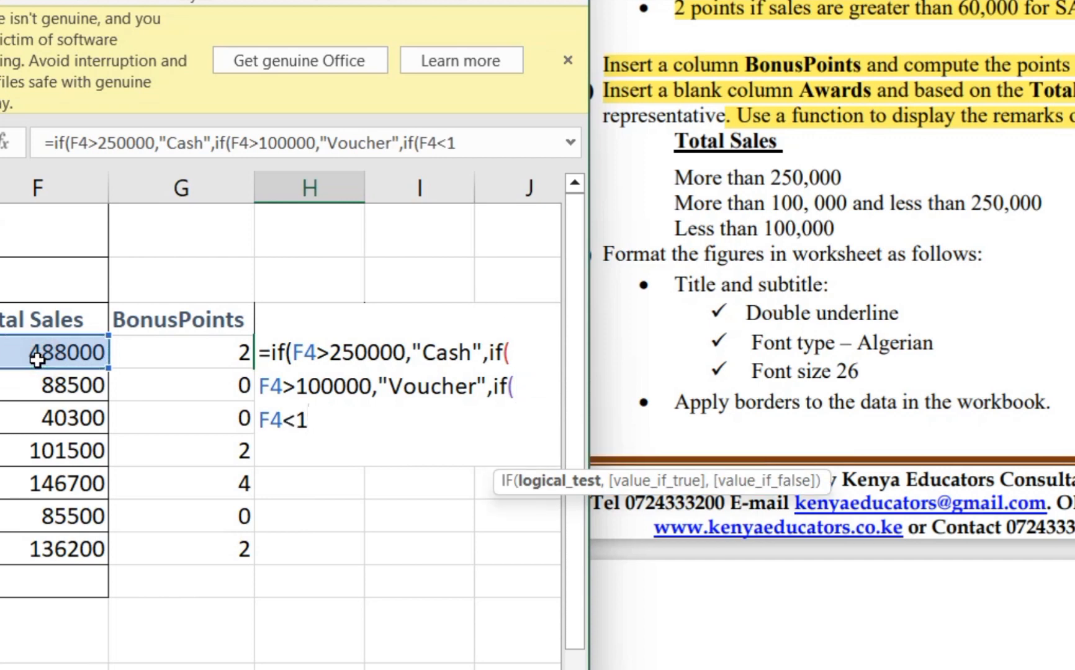
type("00")
type("0000")
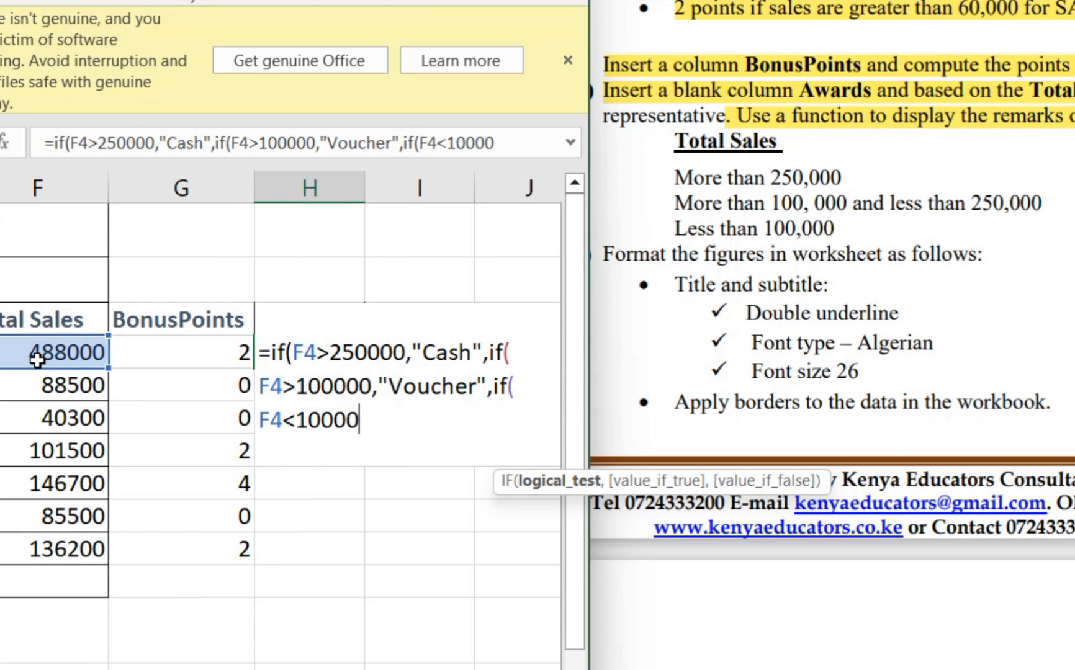
type(",\"Tr")
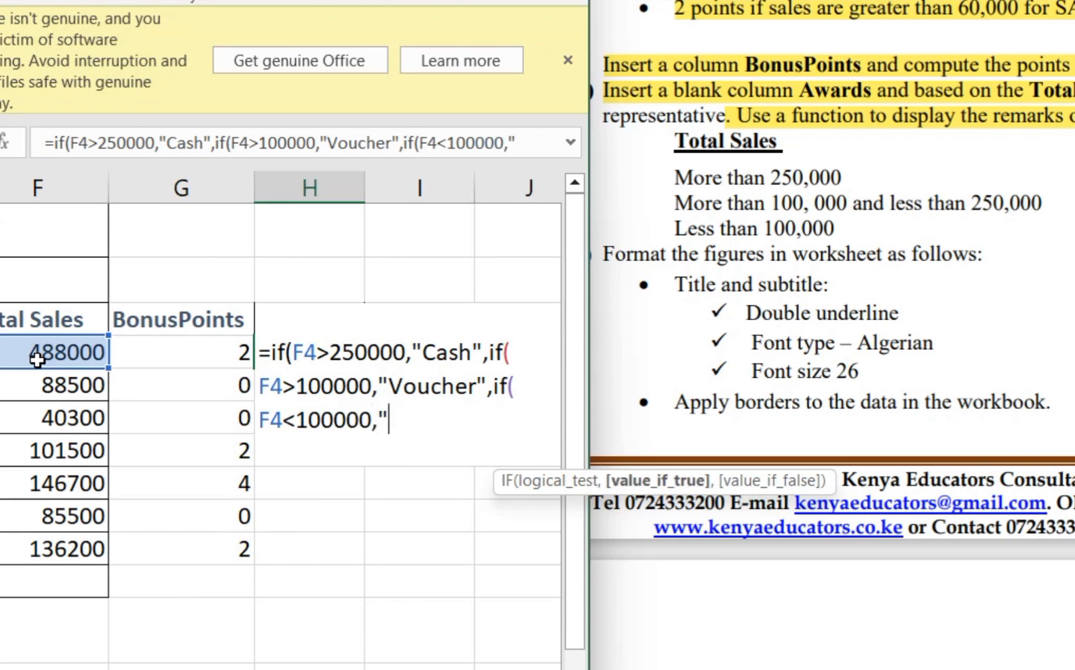
type("y Again")
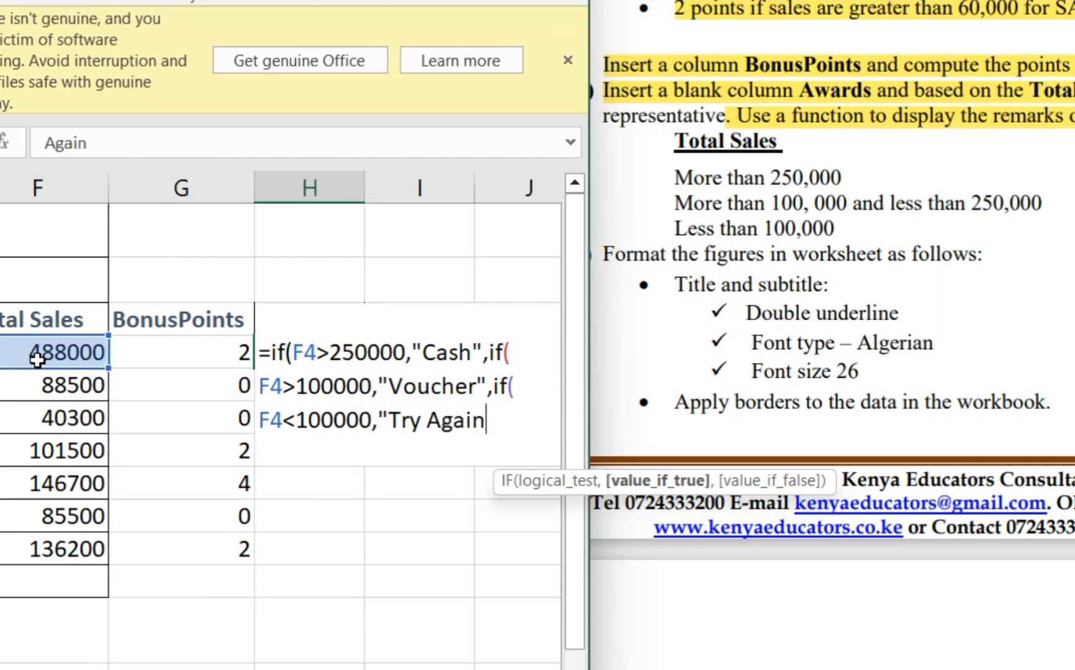
type("\"")
type(")))")
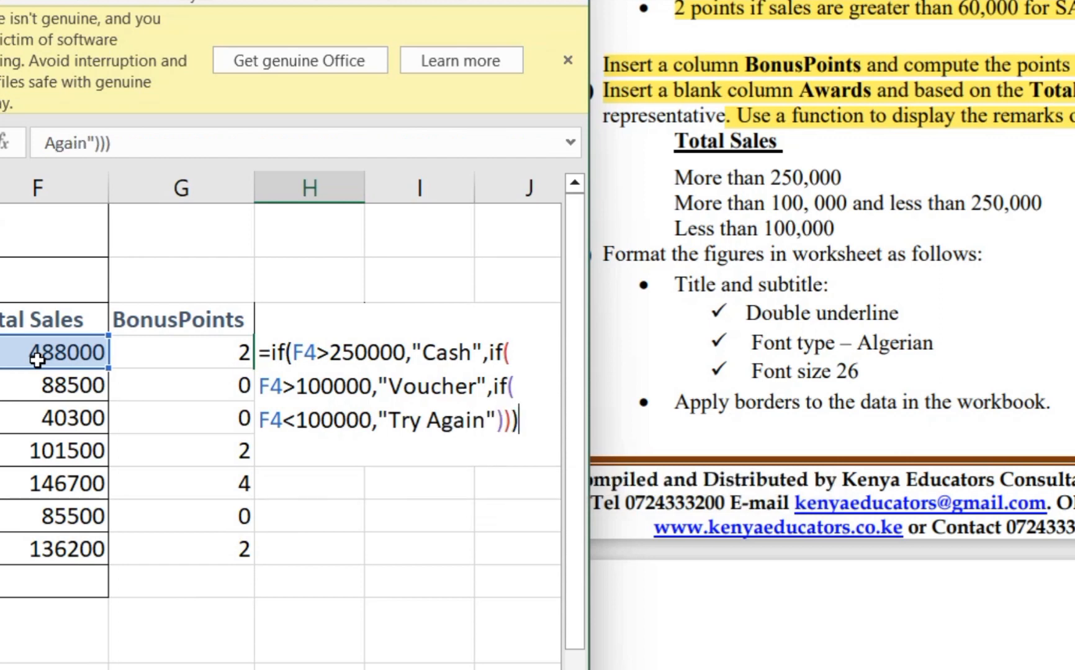
key("Return")
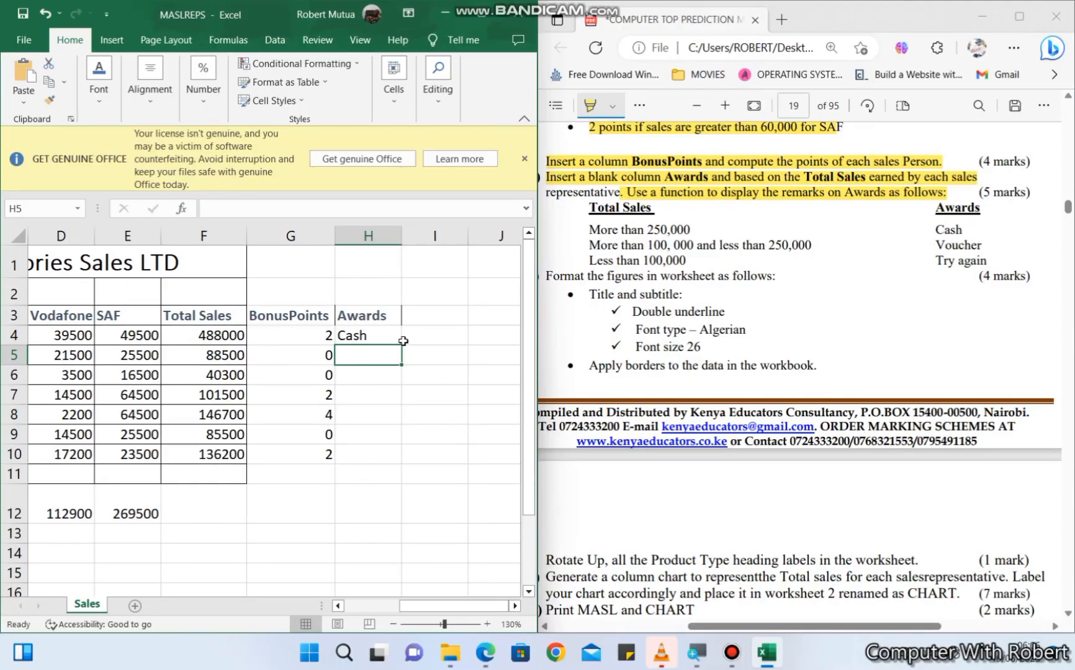
- Copy the Awards formula from H4 down to H10 and review the copied formulas in the column
left_click(384, 335)
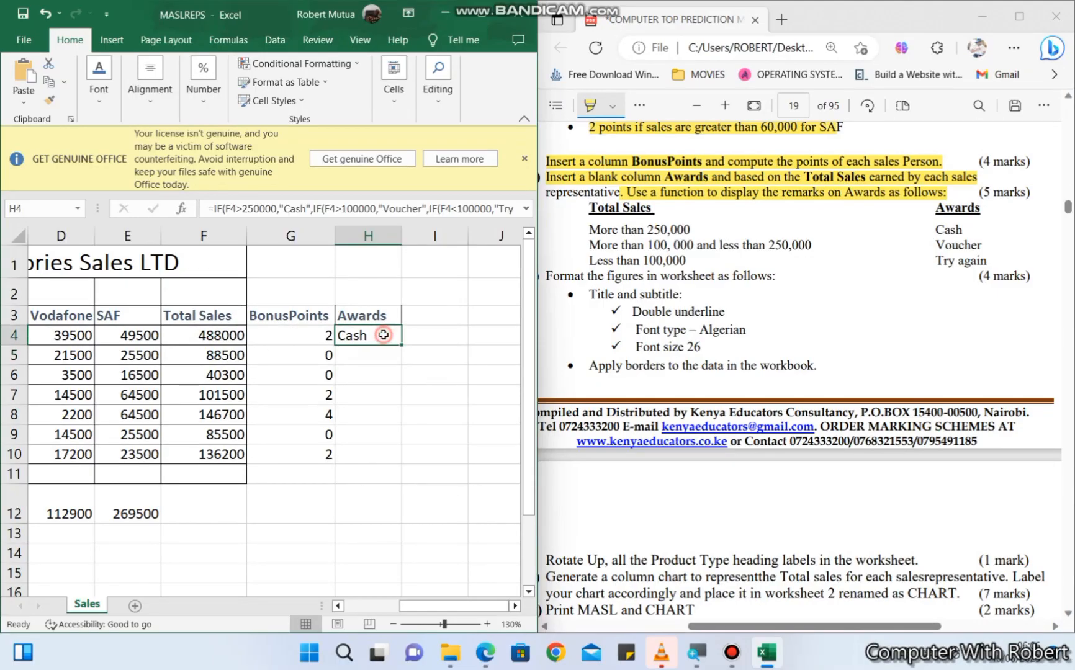
left_click_drag(401, 345, 391, 457)
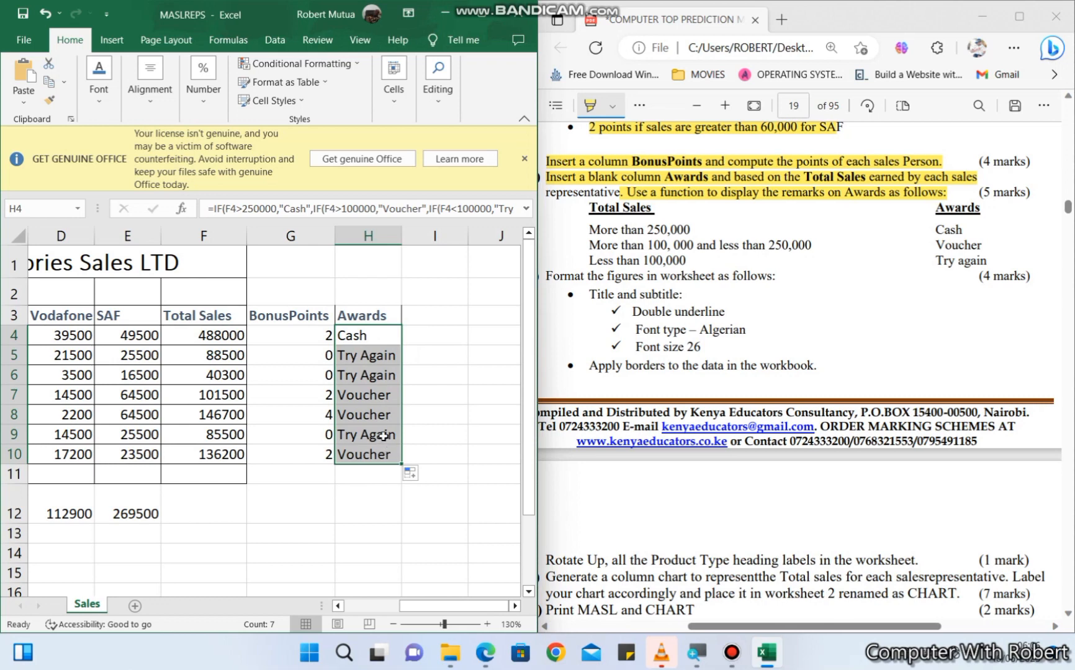
left_click(377, 435)
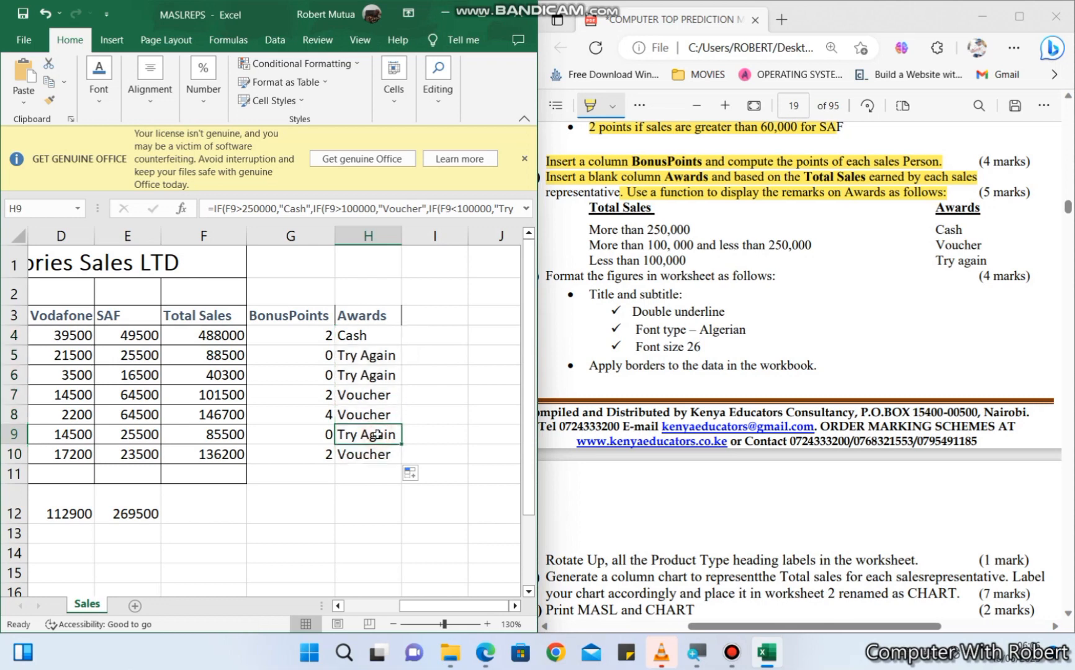
left_click(376, 374)
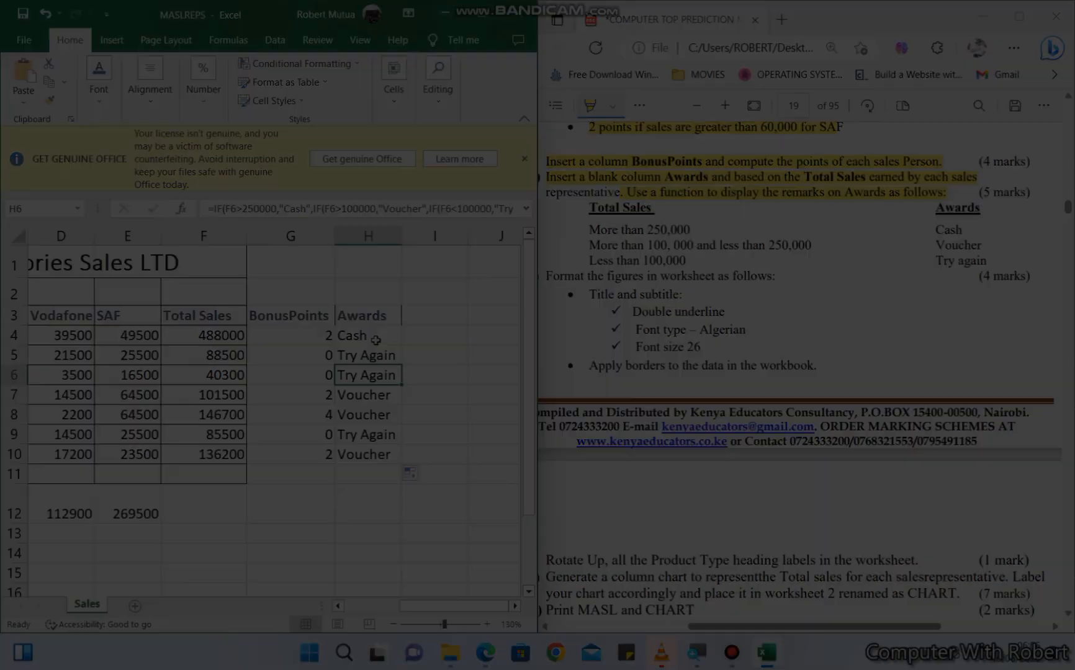
left_click(375, 340)
- Highlight the title and subtitle formatting instructions in the PDF and apply a double underline to the worksheet's title and subtitle in rows 1 and 2
left_click_drag(542, 276, 774, 275)
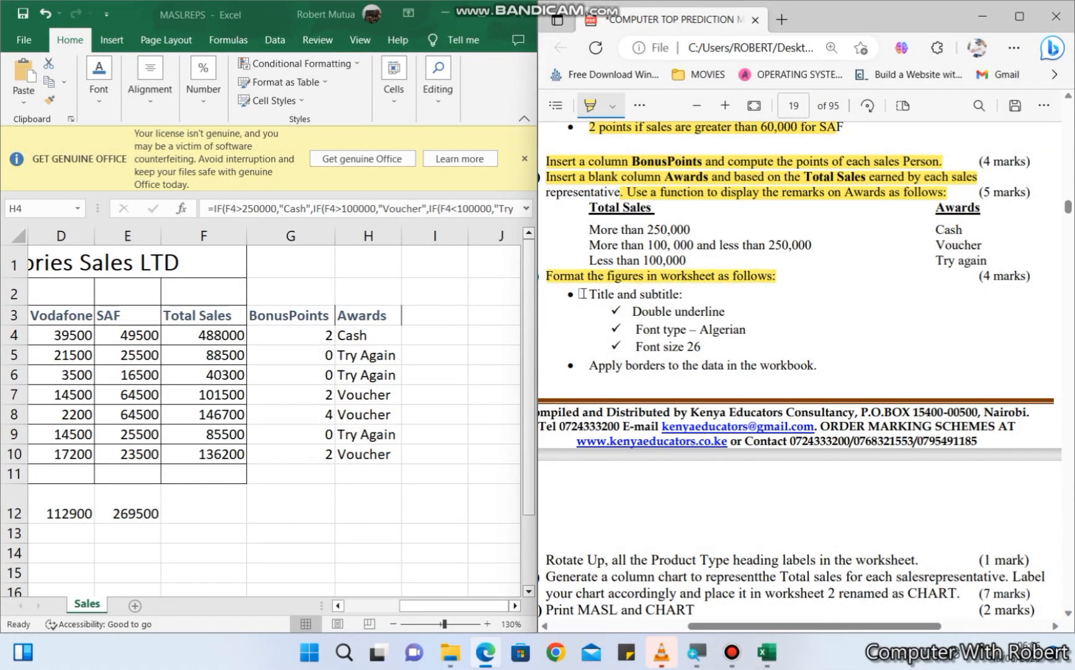
left_click_drag(583, 294, 693, 293)
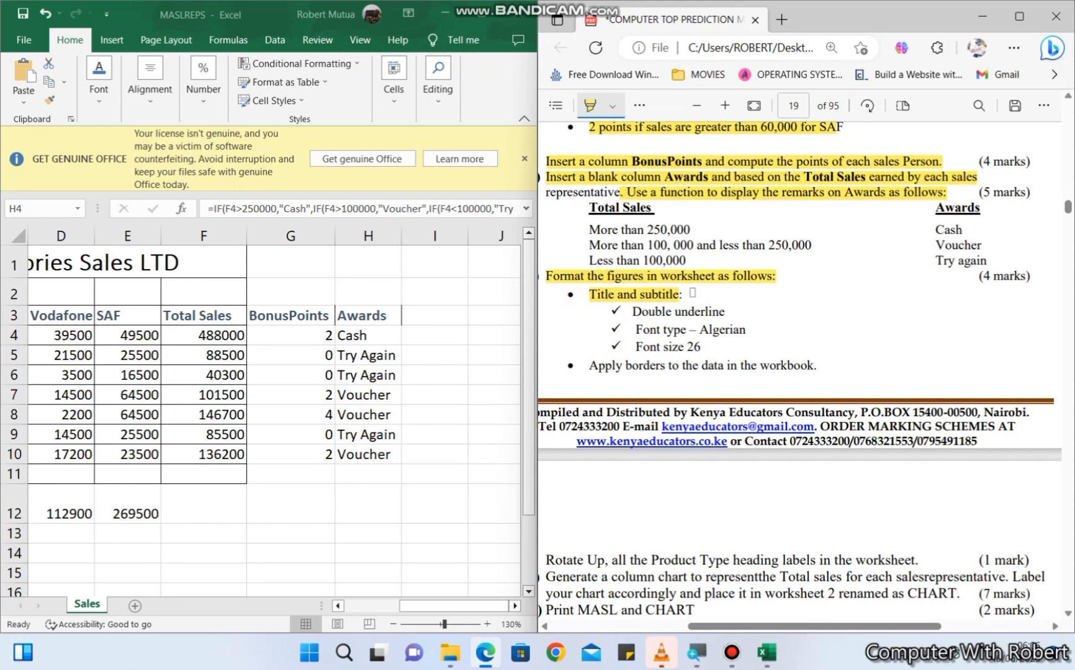
left_click(451, 605)
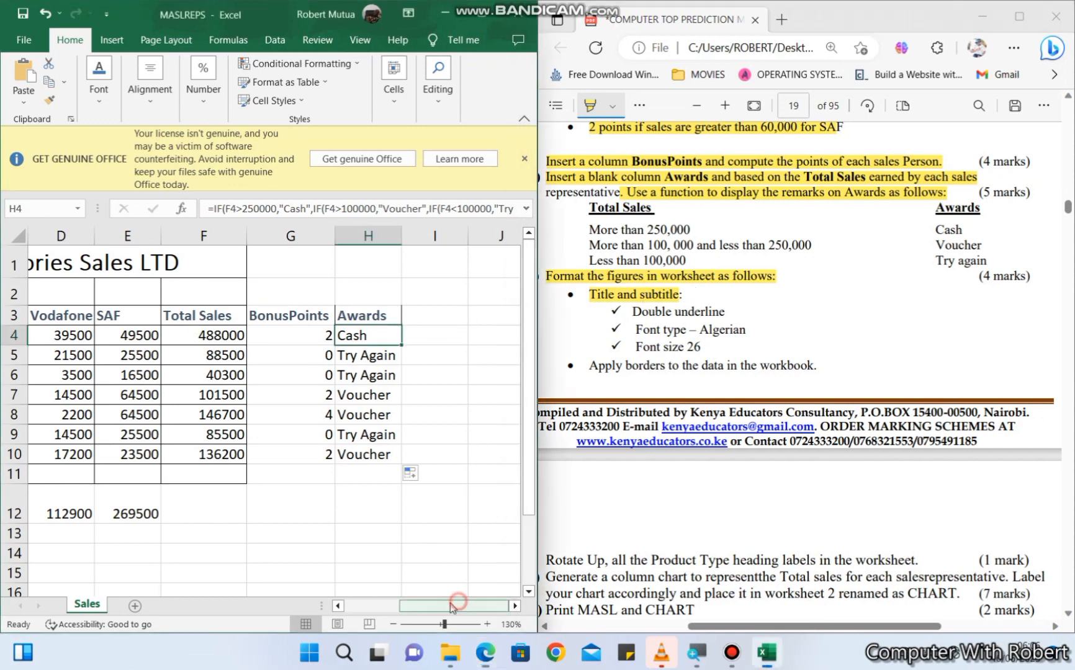
left_click_drag(410, 607, 353, 614)
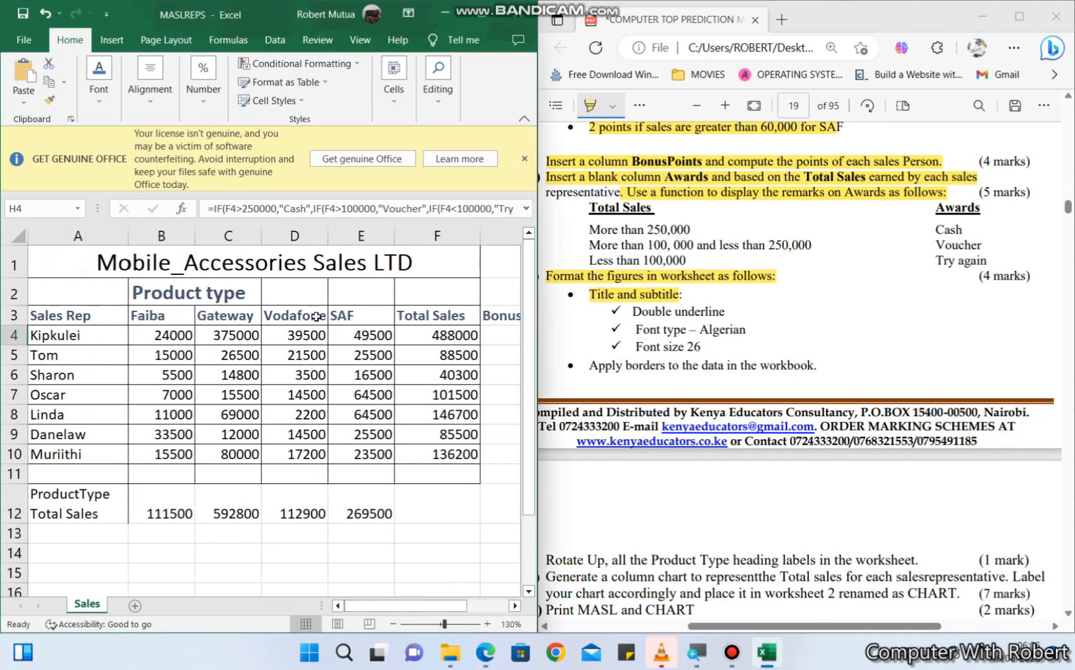
left_click_drag(318, 250, 316, 288)
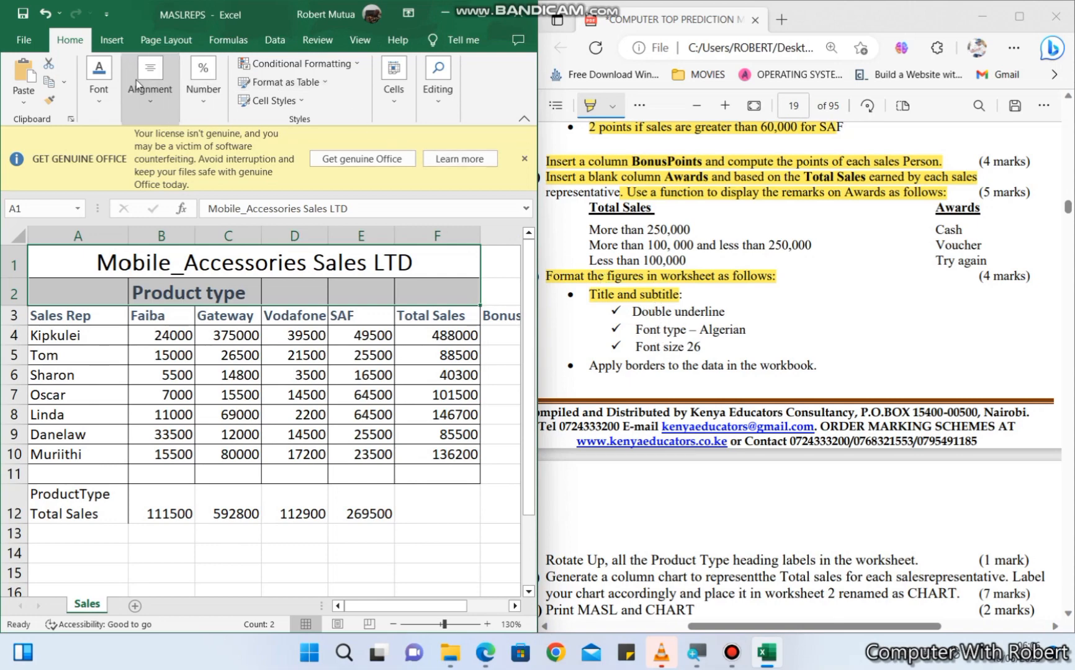
left_click(99, 78)
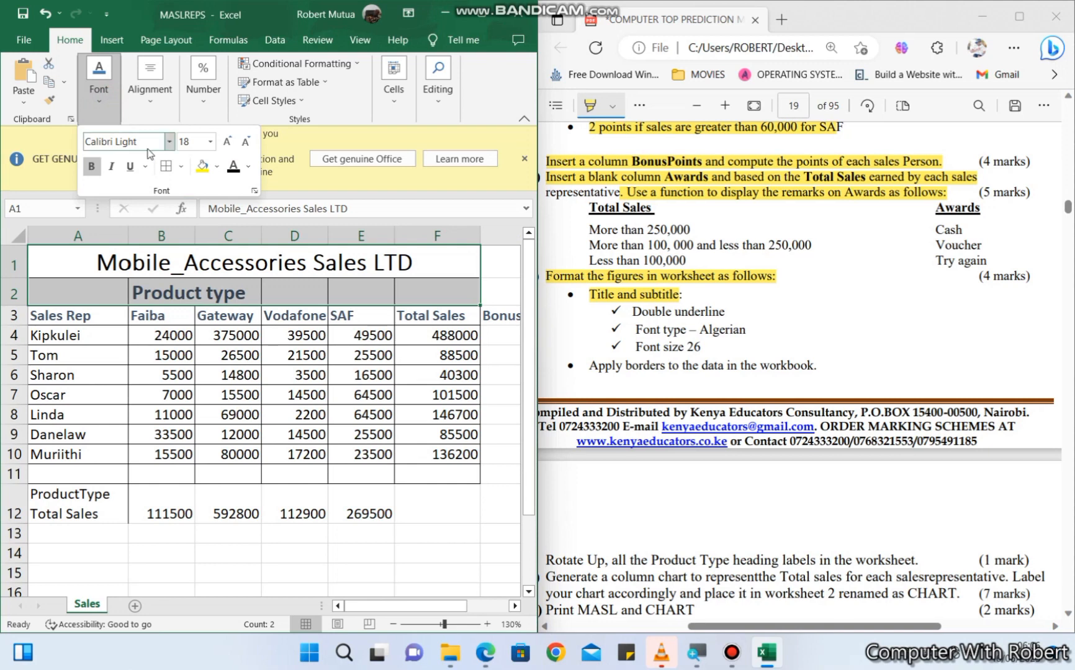
left_click(144, 171)
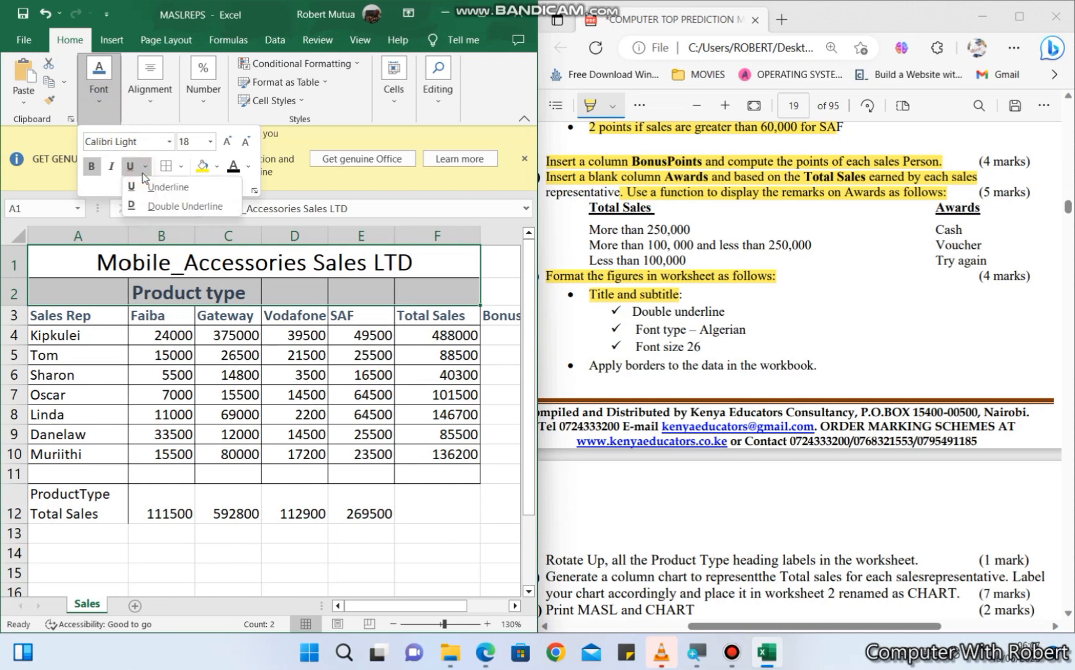
left_click(159, 207)
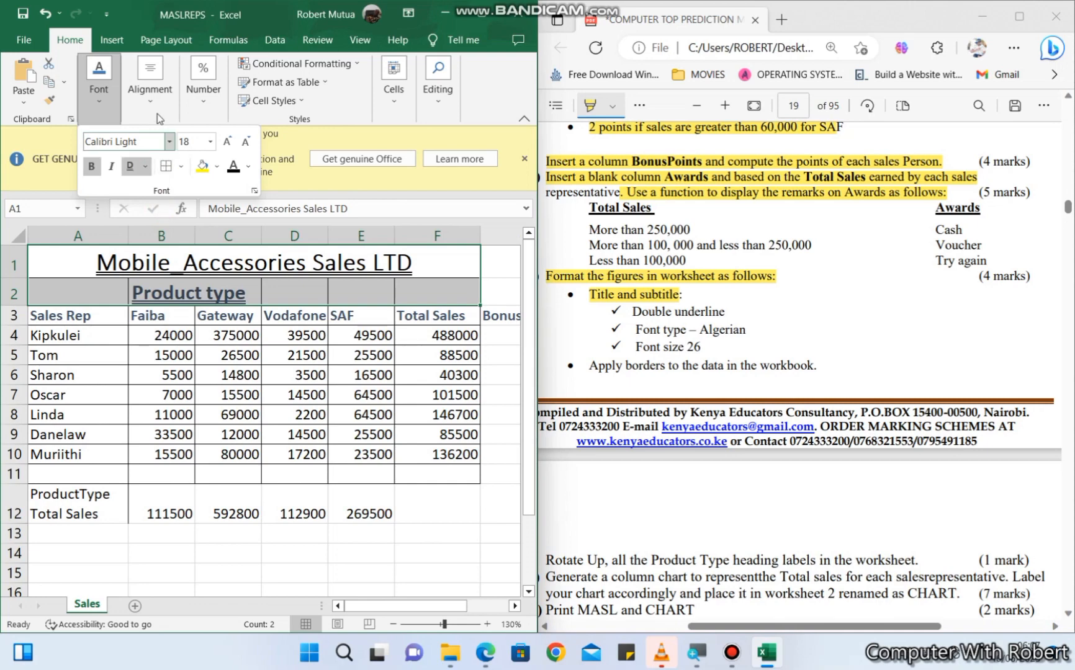
- Set the font of the title and subtitle rows to Algerian at size 26
left_click(128, 142)
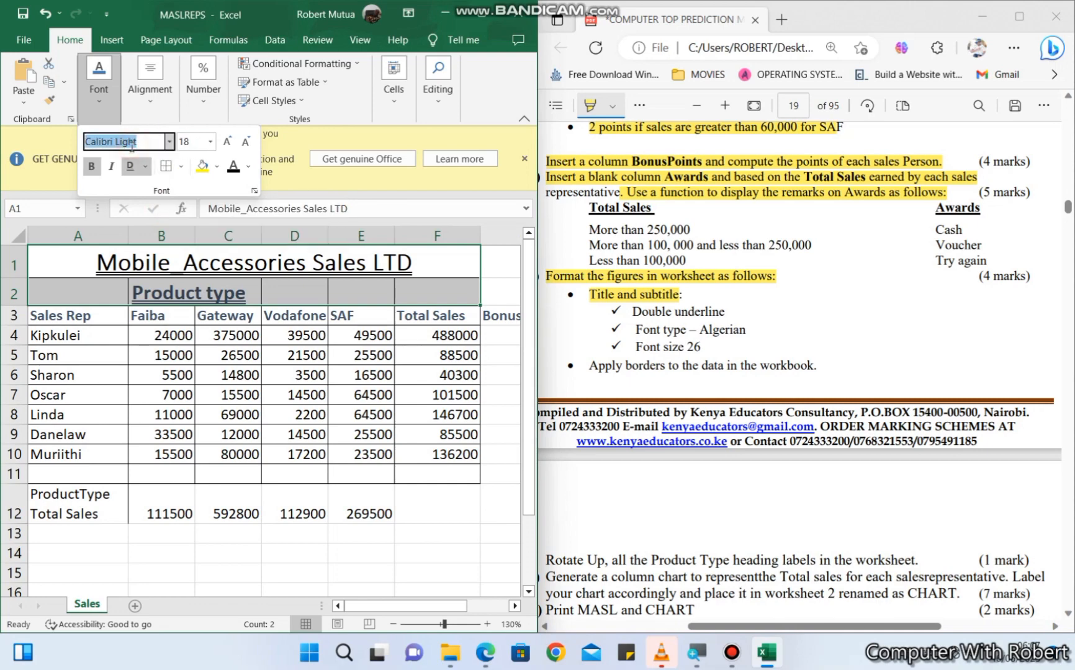
type("Algerian")
key("Return")
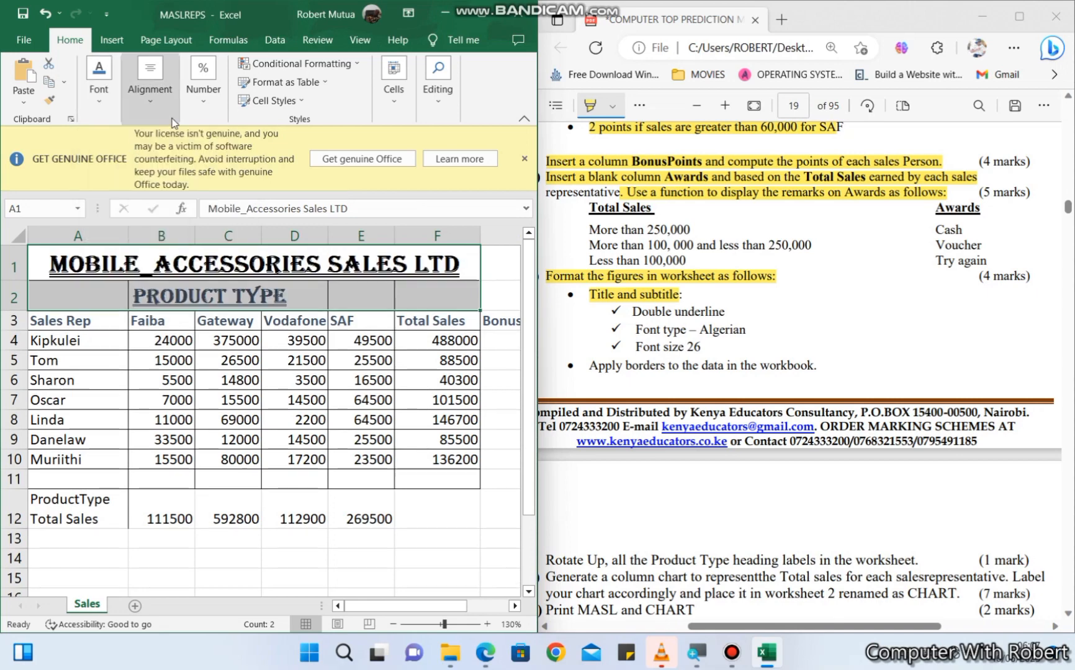
left_click(96, 98)
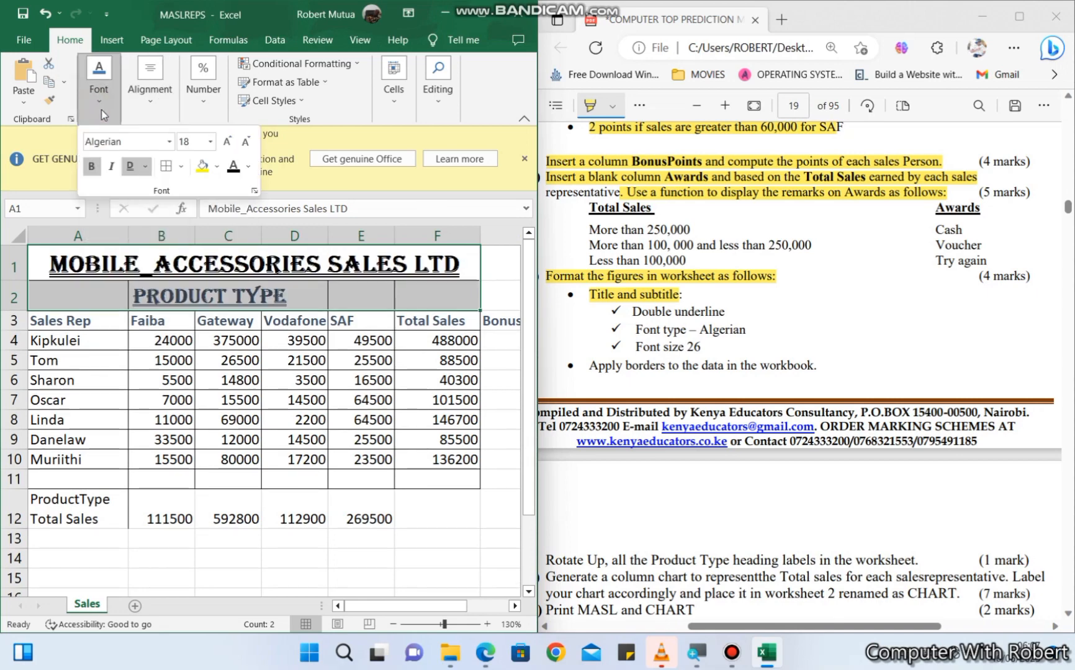
left_click(213, 144)
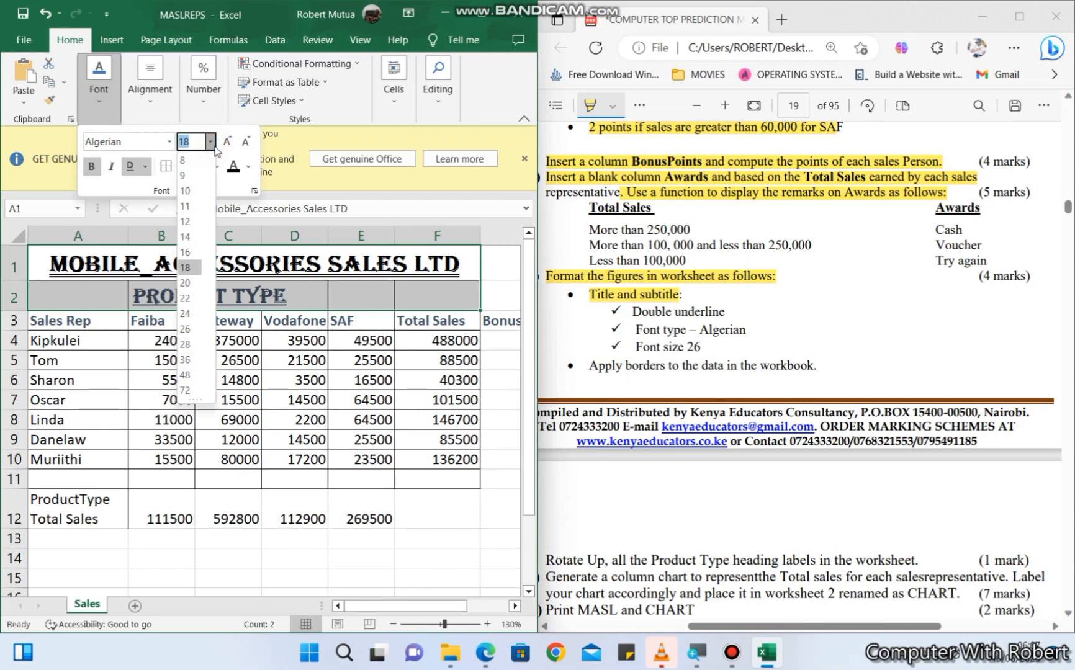
left_click(190, 329)
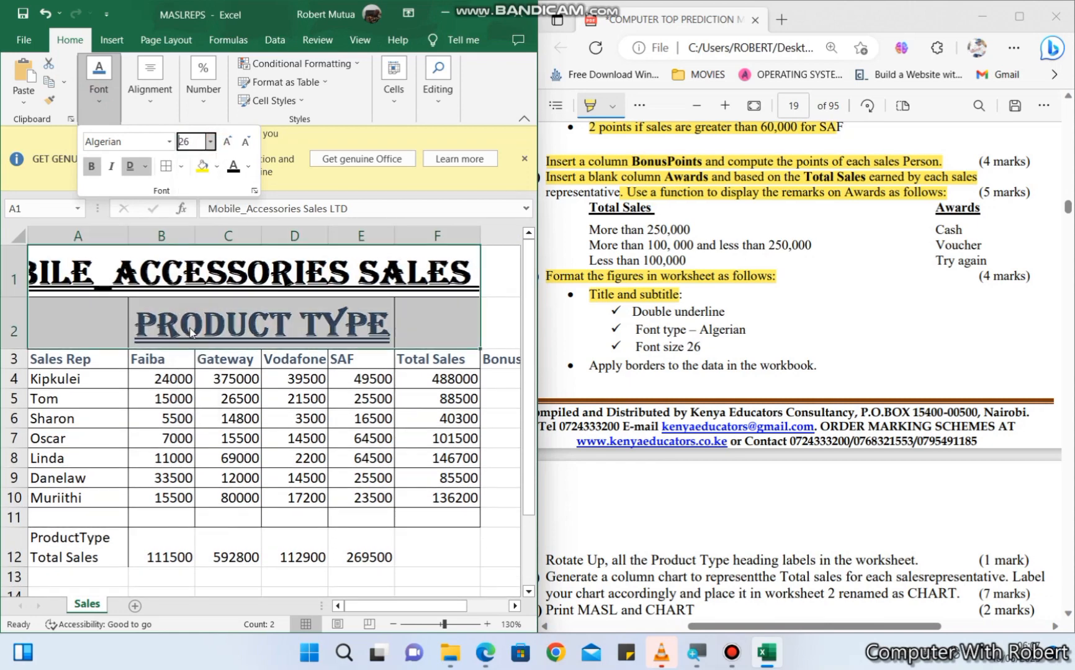
left_click(205, 327)
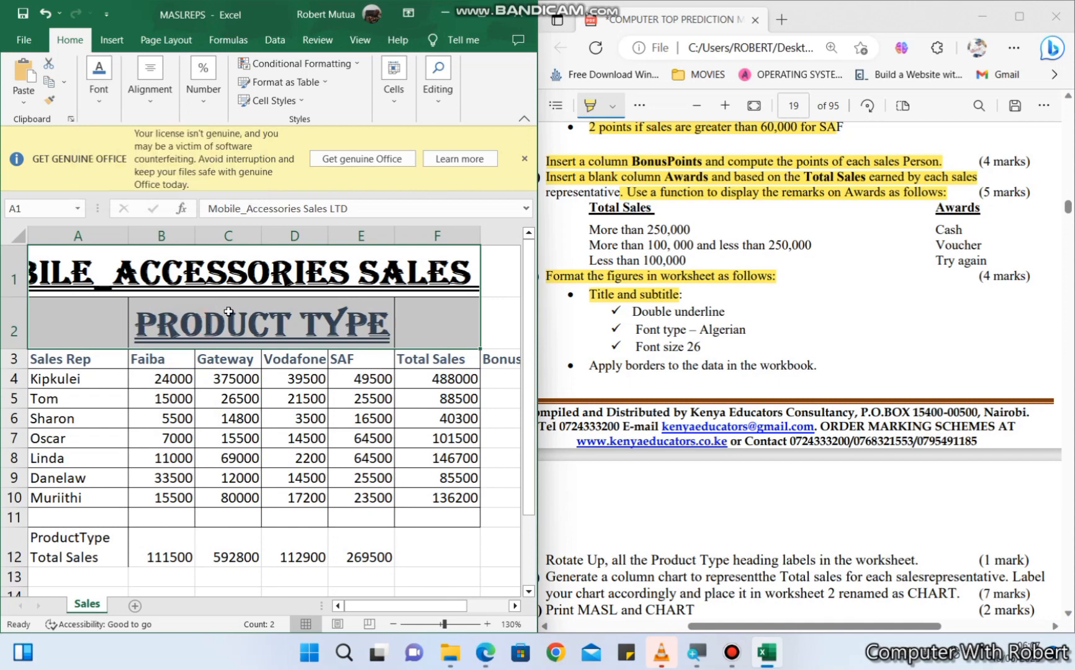
- Merge and center the Product type subtitle across B2:E2 and make its font colour black
scroll(775, 371, "up", 10)
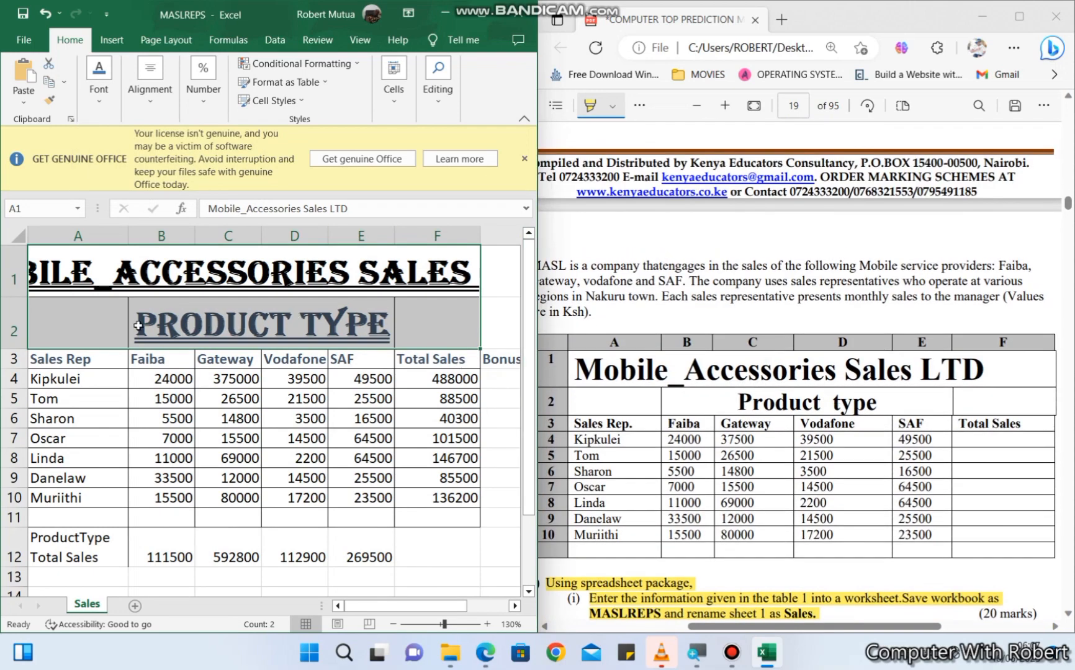
left_click_drag(138, 325, 366, 336)
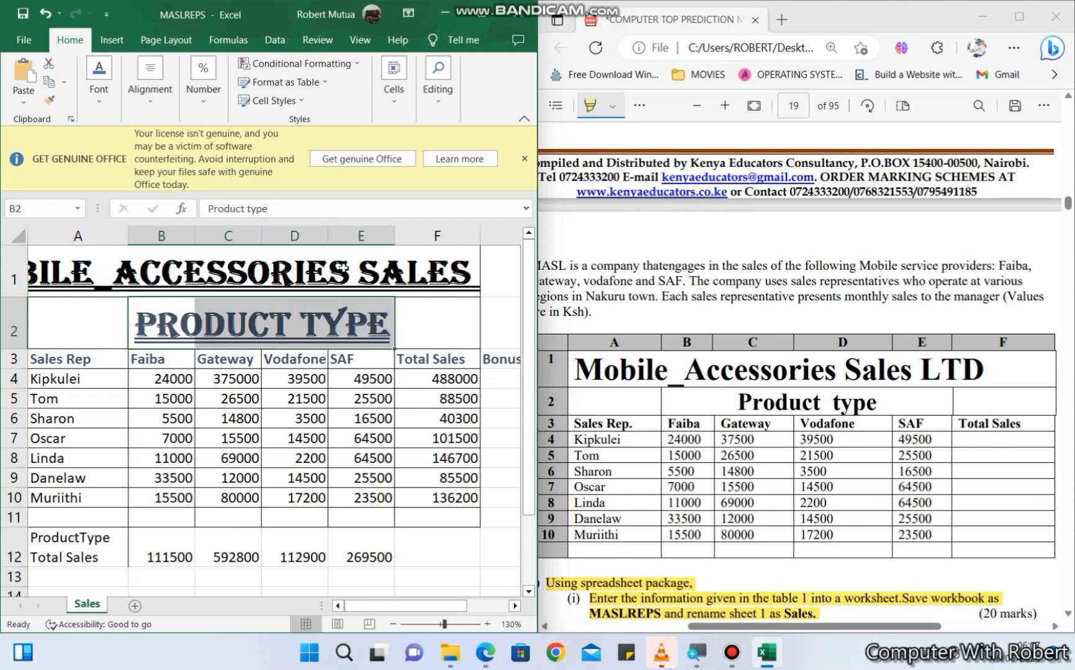
left_click(150, 90)
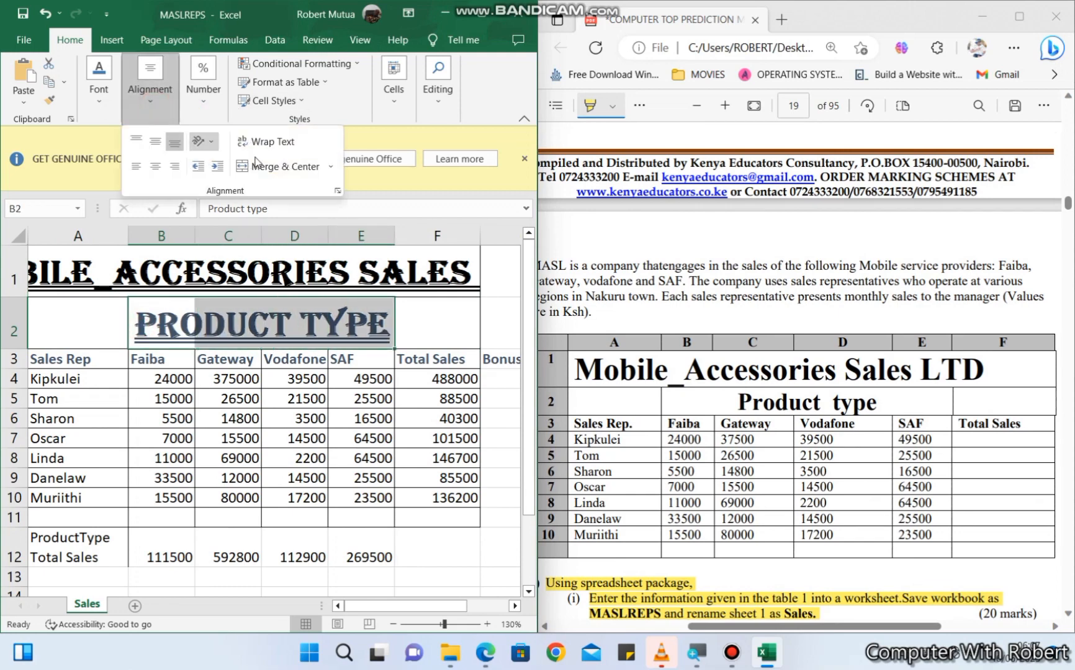
left_click(271, 168)
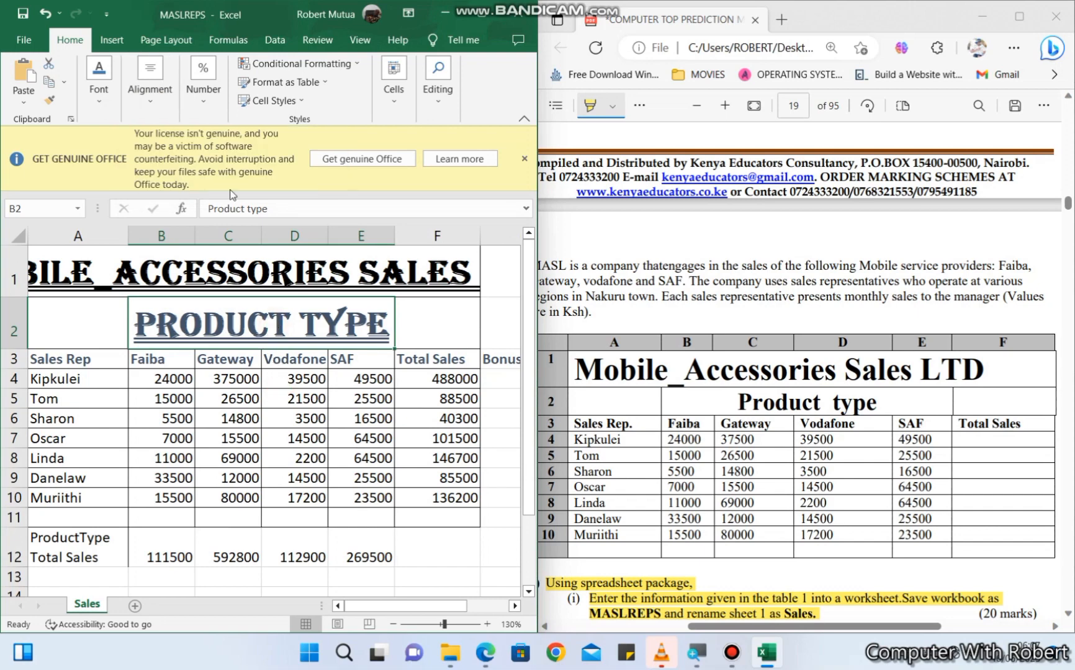
left_click(96, 100)
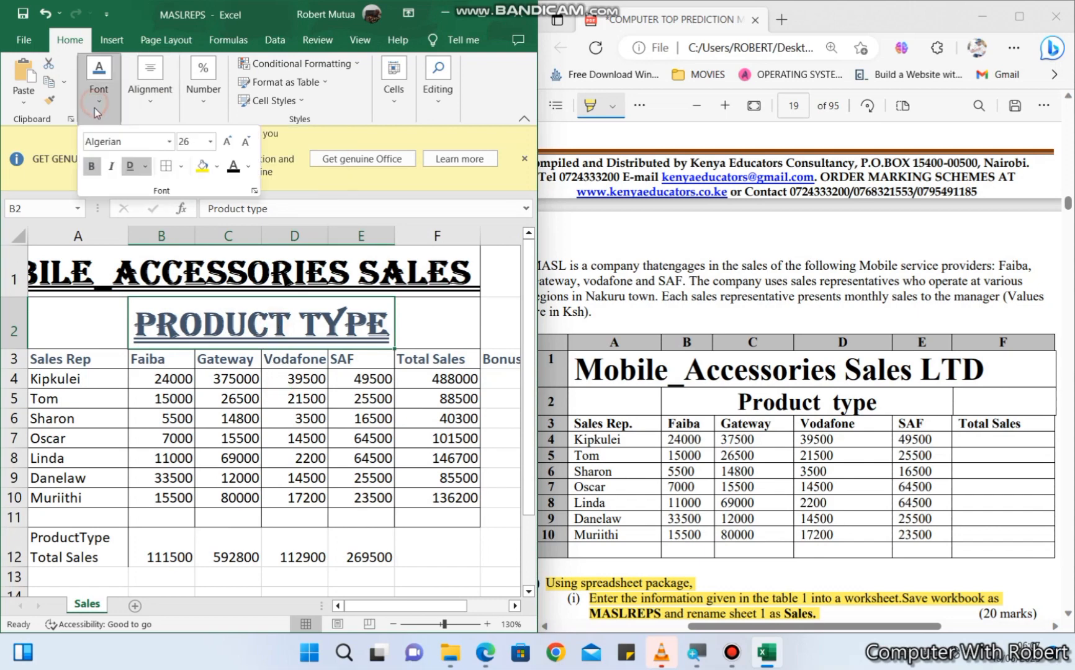
left_click(235, 176)
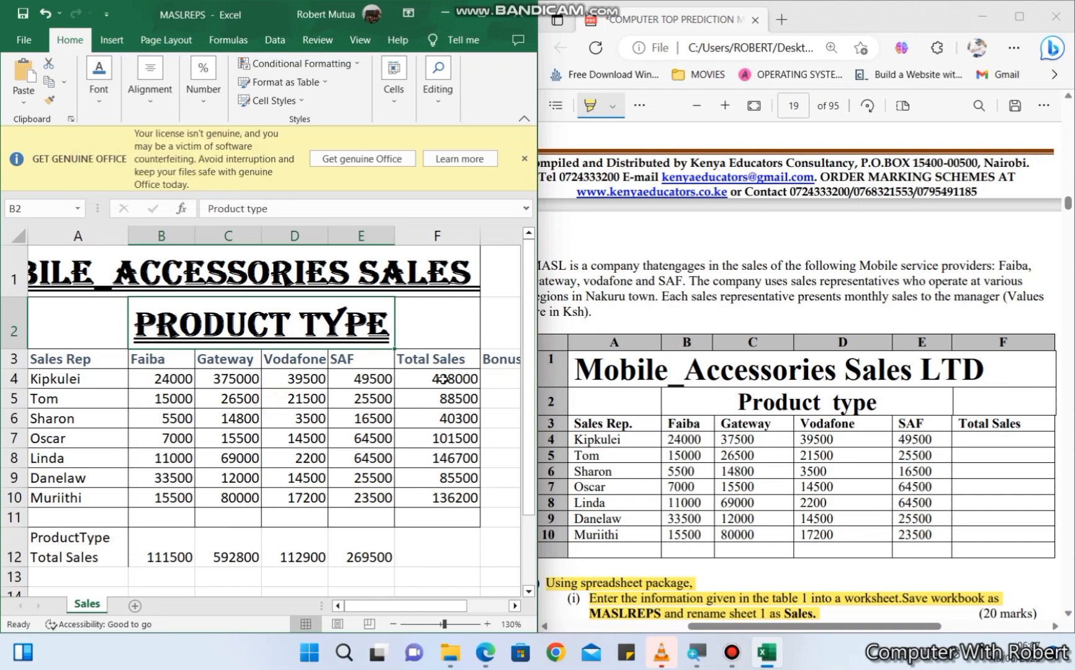
- Highlight the instruction about applying borders to the data in the workbook in the PDF
scroll(748, 433, "down", 10)
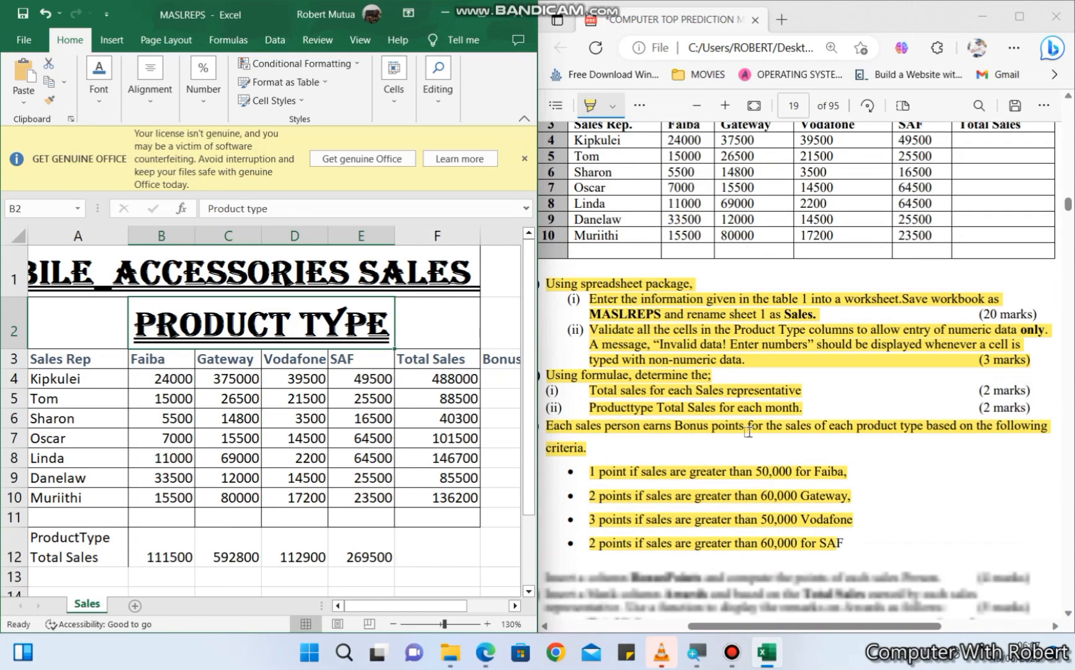
scroll(748, 432, "down", 4)
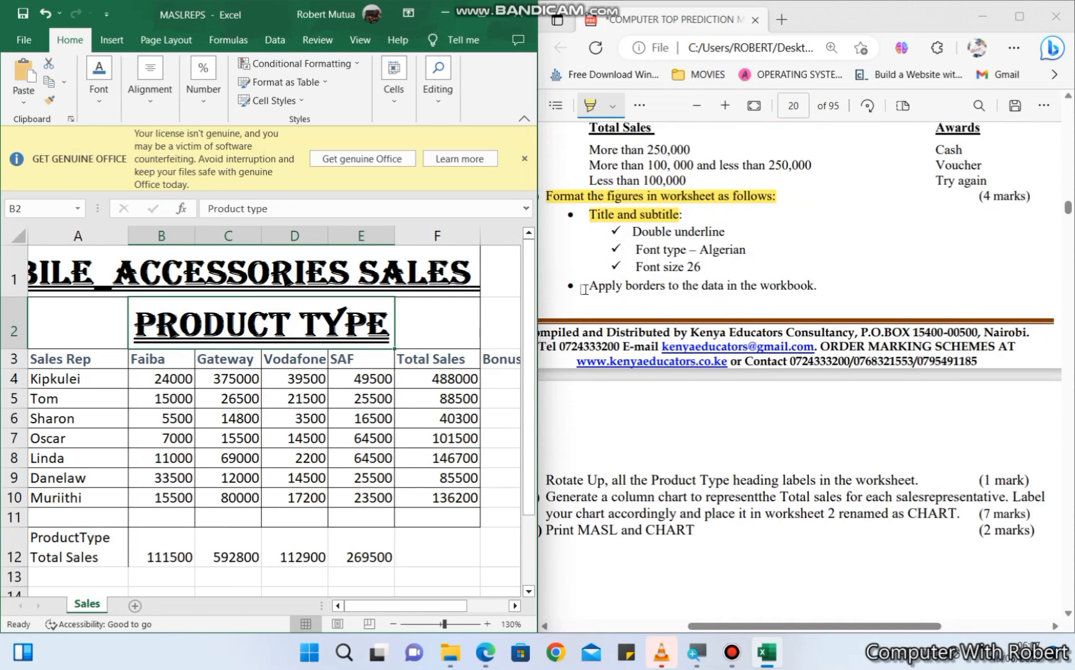
left_click_drag(584, 289, 817, 287)
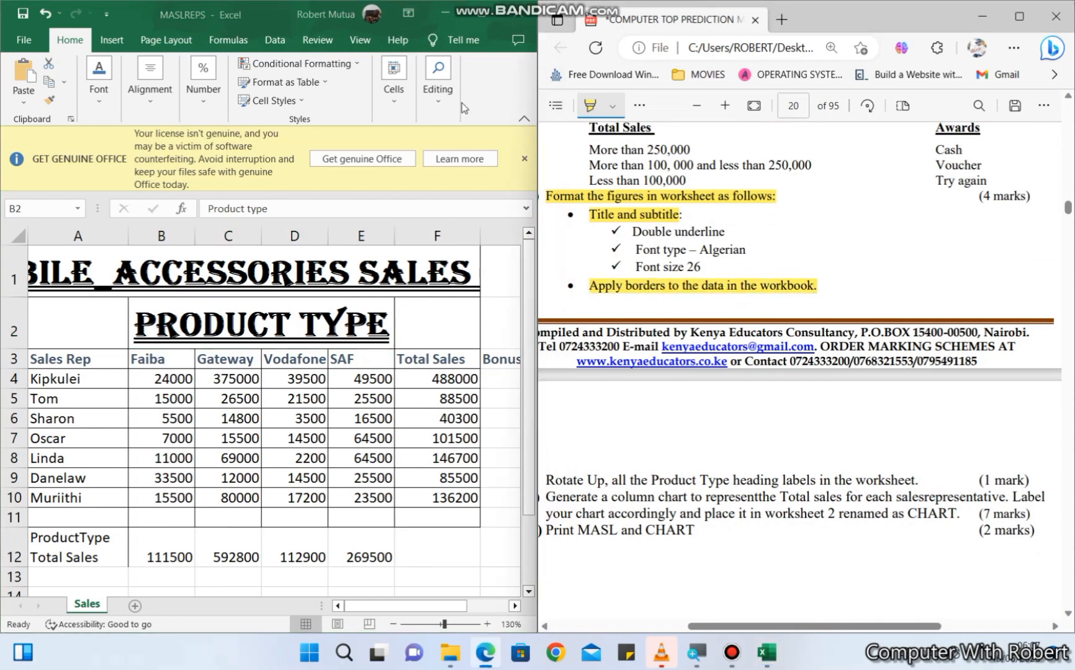
- Maximize the workbook window and merge and center the title across A1:H1
left_click(482, 12)
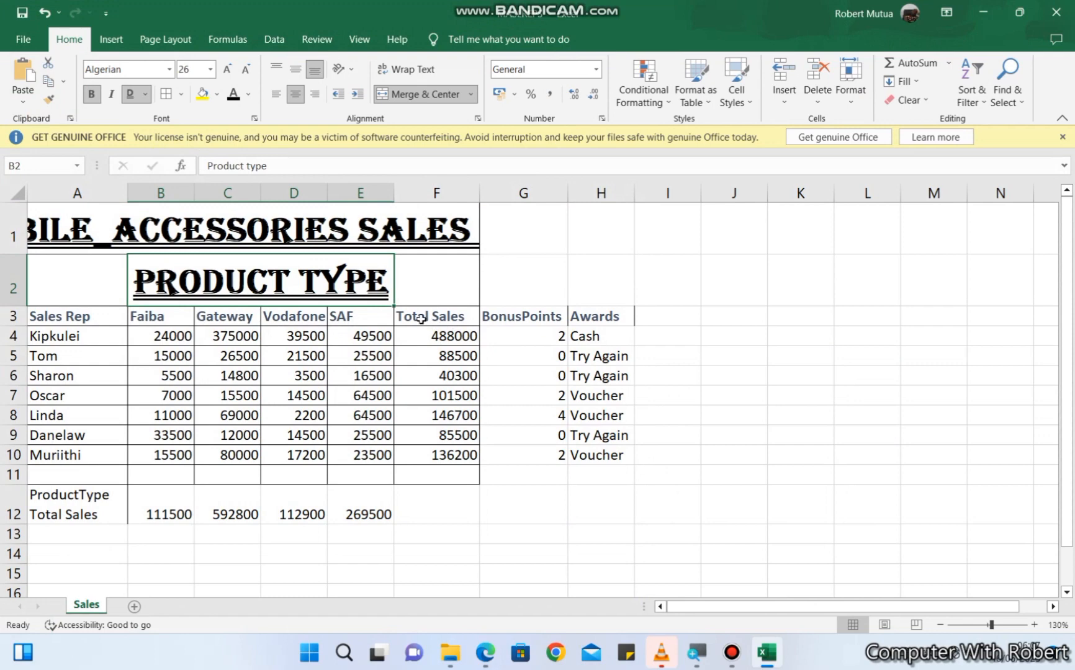
left_click_drag(459, 229, 591, 230)
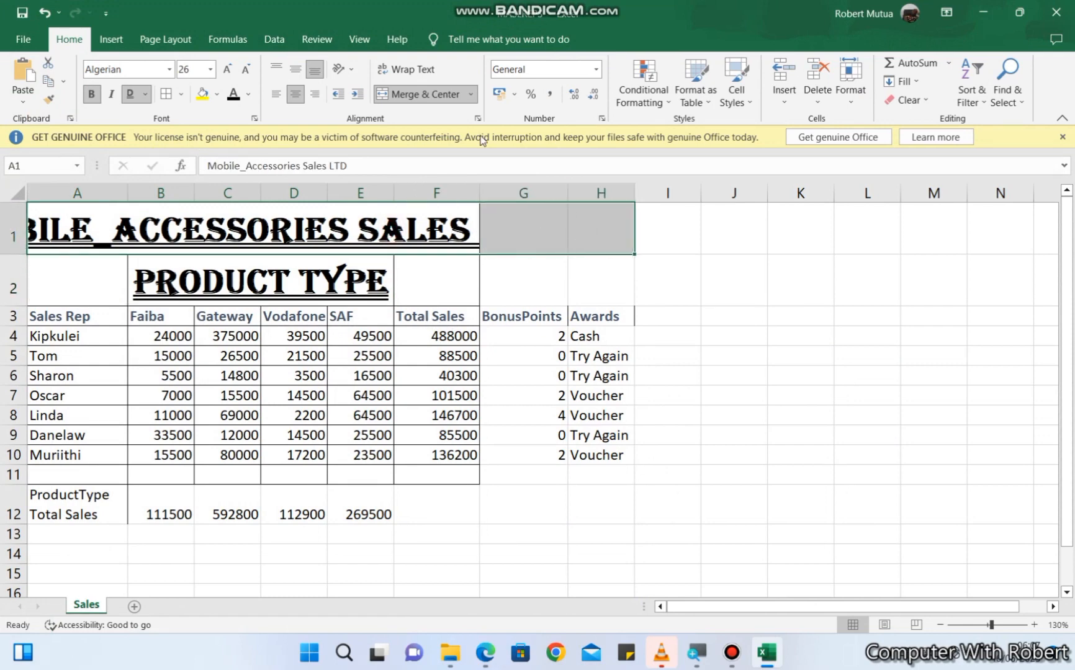
left_click(421, 94)
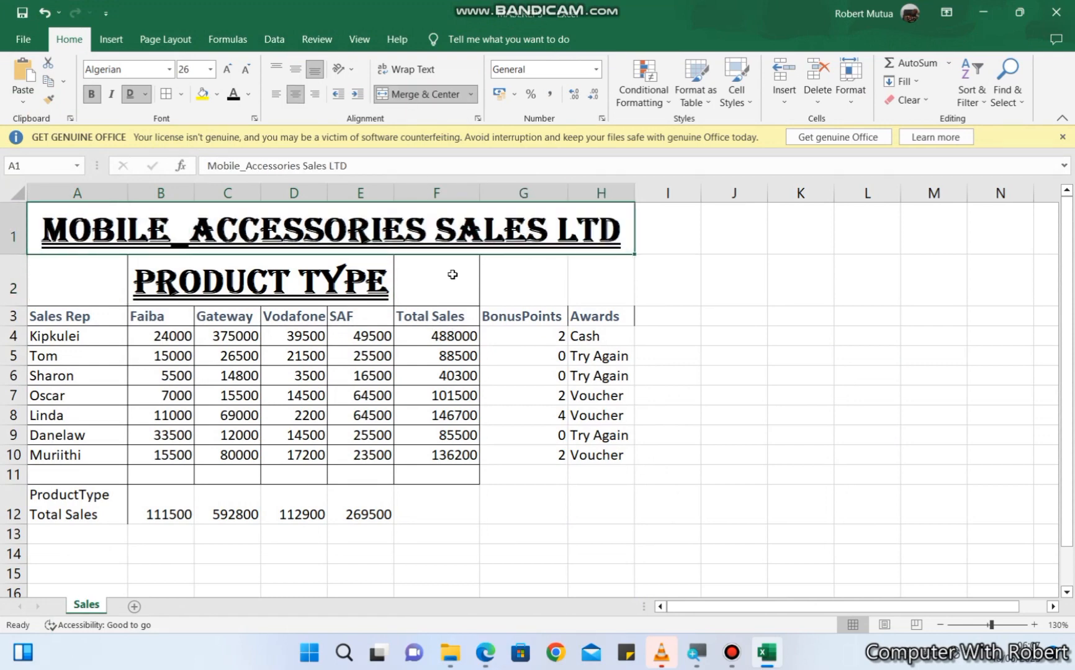
- Apply all borders to the whole table in A1:H12
left_click_drag(473, 232, 464, 504)
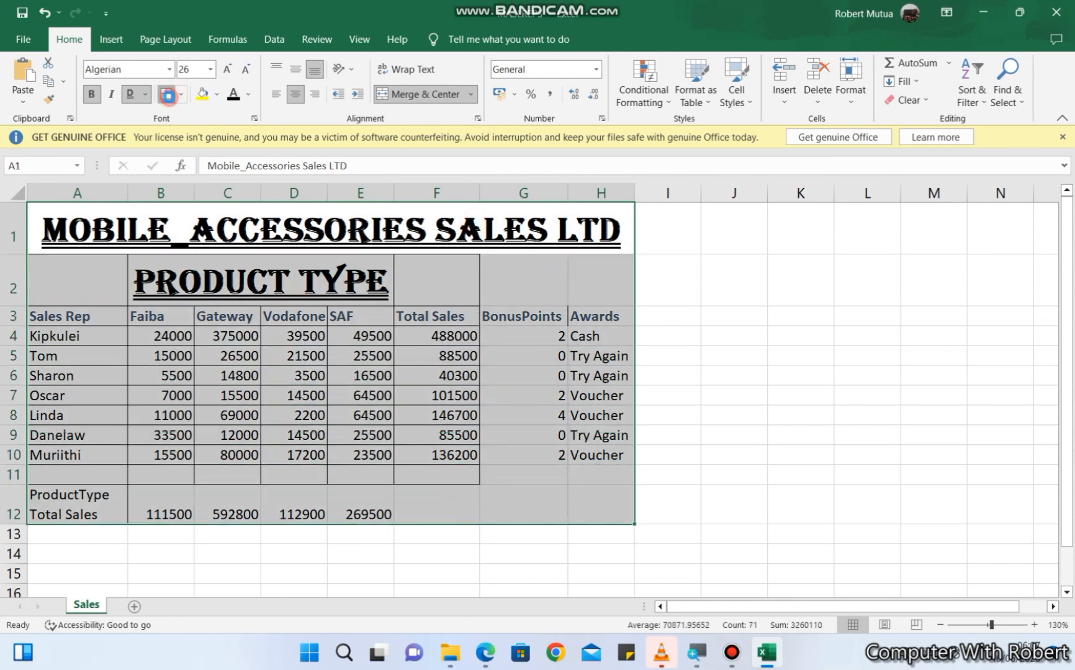
left_click(167, 95)
left_click(180, 94)
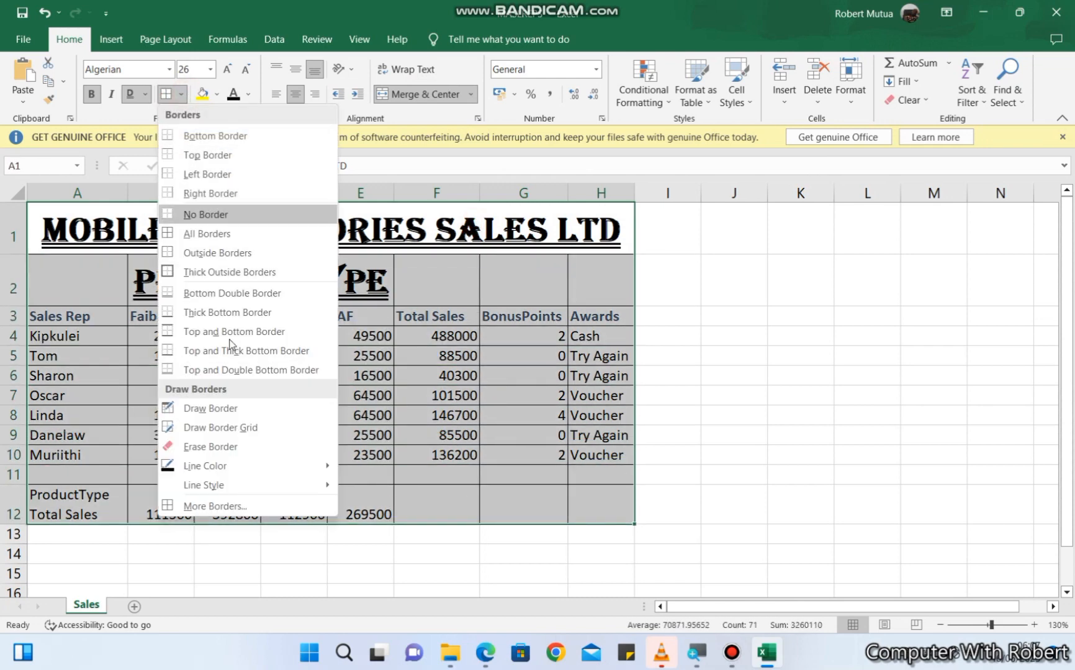
left_click(462, 243)
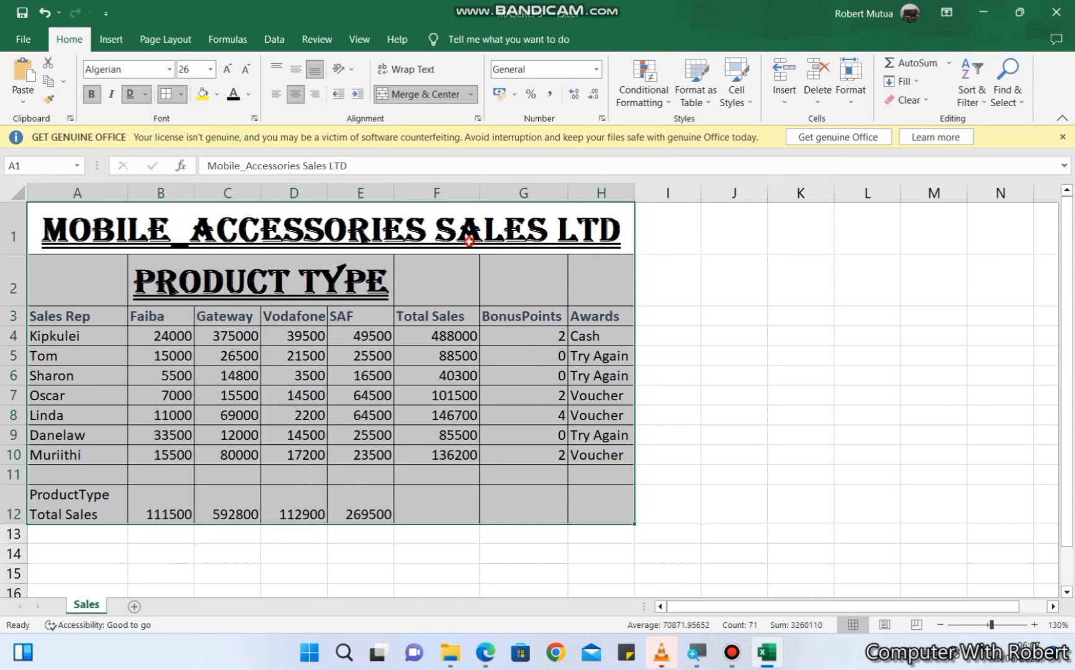
left_click(482, 355)
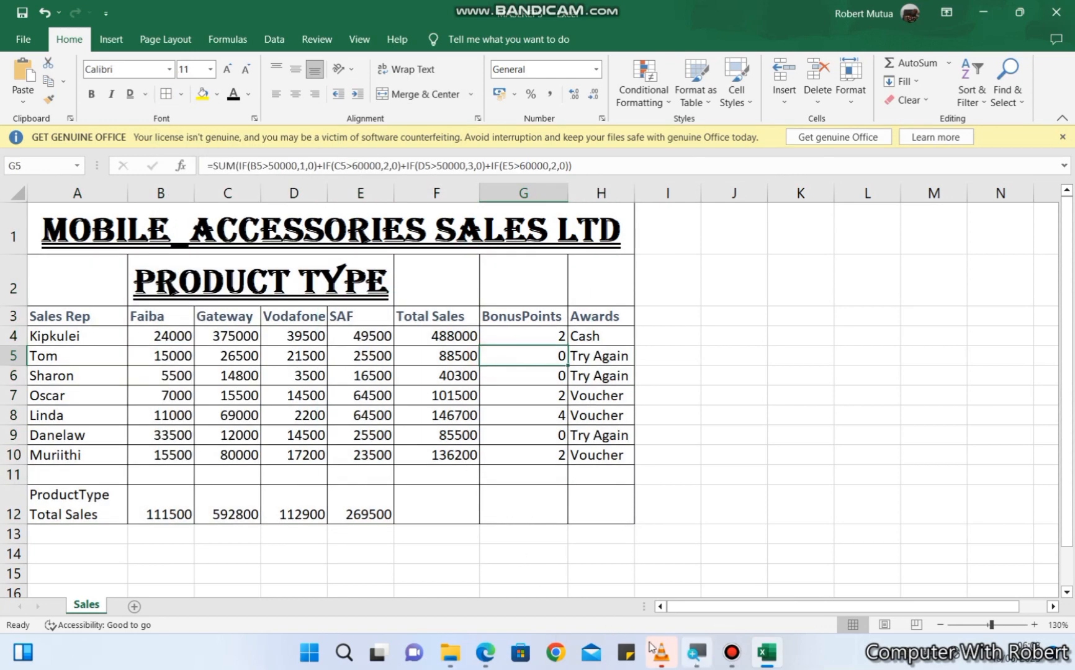
- Highlight the instruction to rotate up the Product Type heading labels in the PDF and return to the workbook
left_click(486, 652)
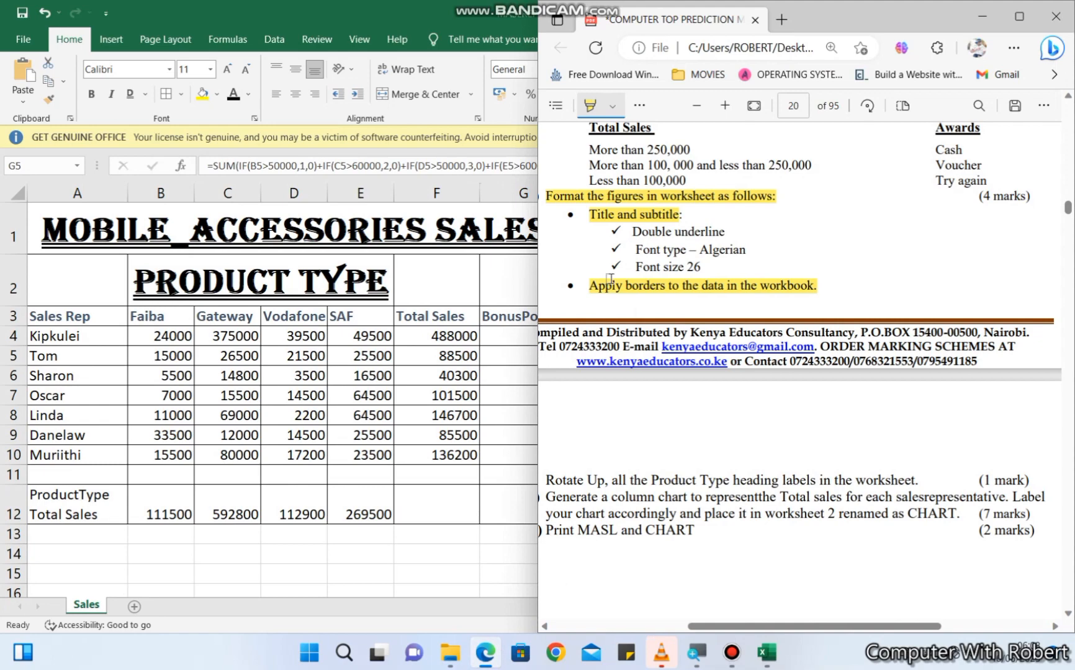
scroll(610, 279, "down", 5)
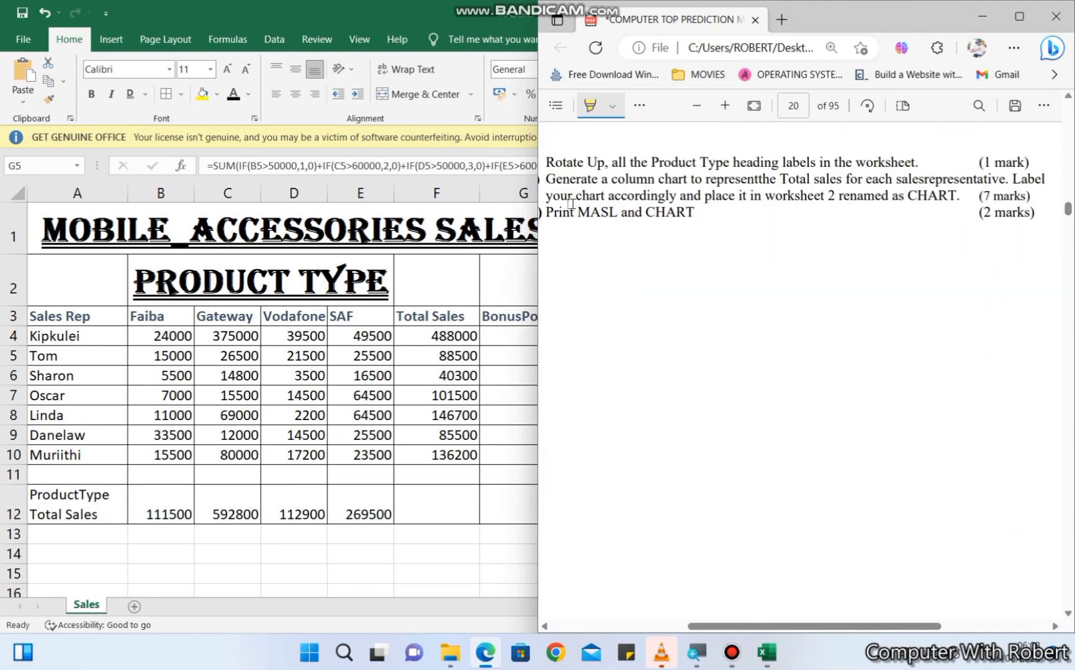
scroll(652, 390, "down", 2, "ctrl")
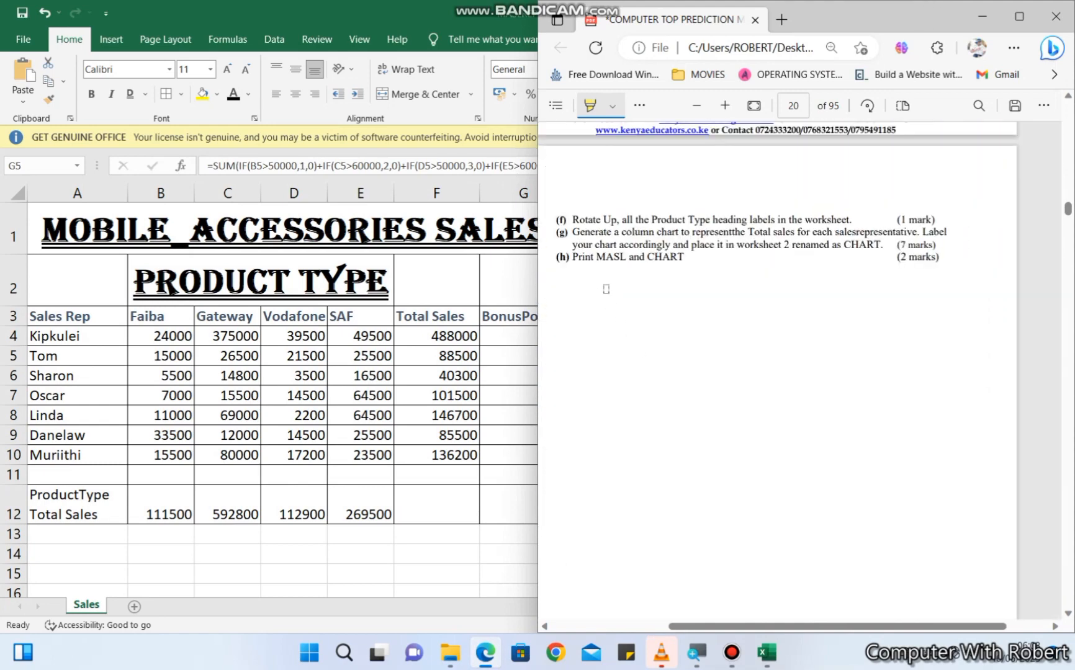
left_click_drag(571, 221, 837, 223)
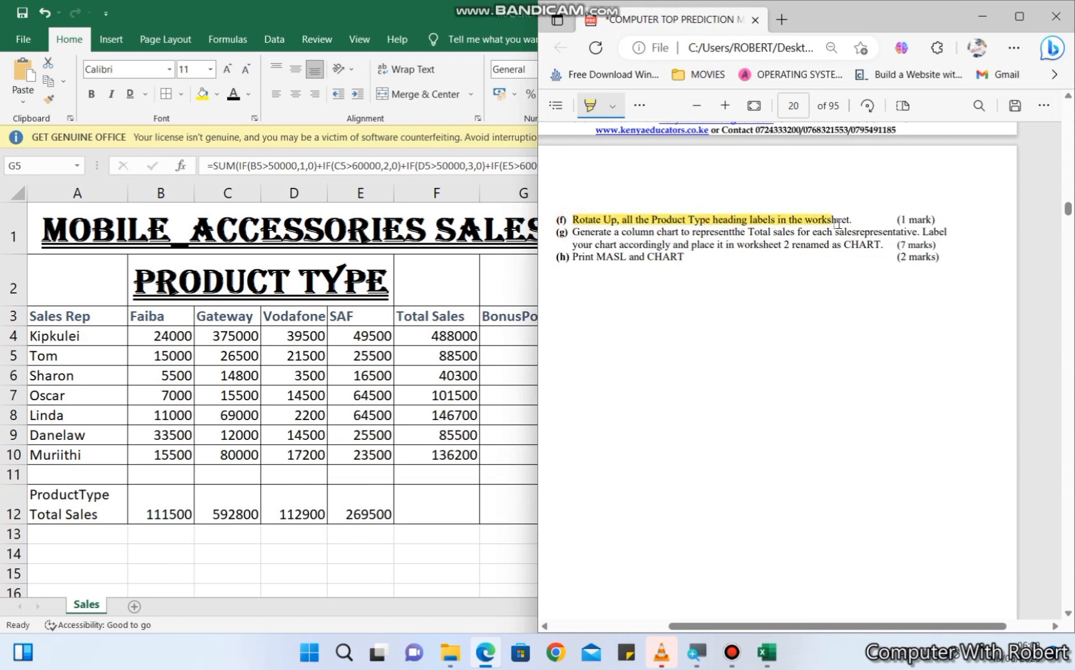
left_click(369, 403)
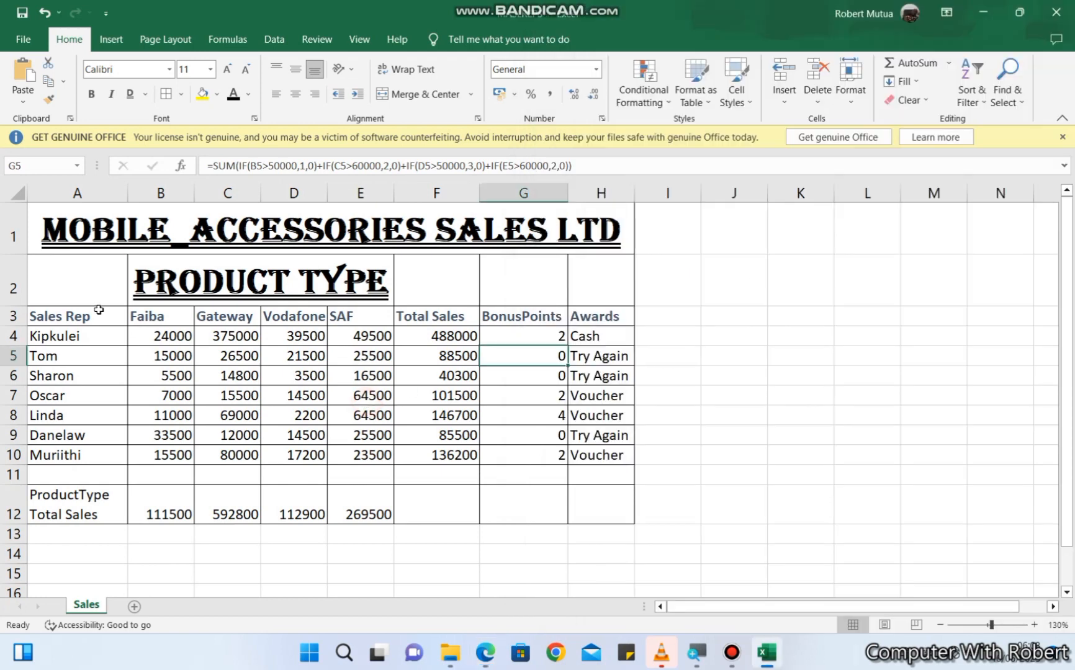
- Rotate the Product Type heading labels Faiba, Gateway, Vodafone and SAF in B3:E3 upward
left_click_drag(138, 316, 372, 316)
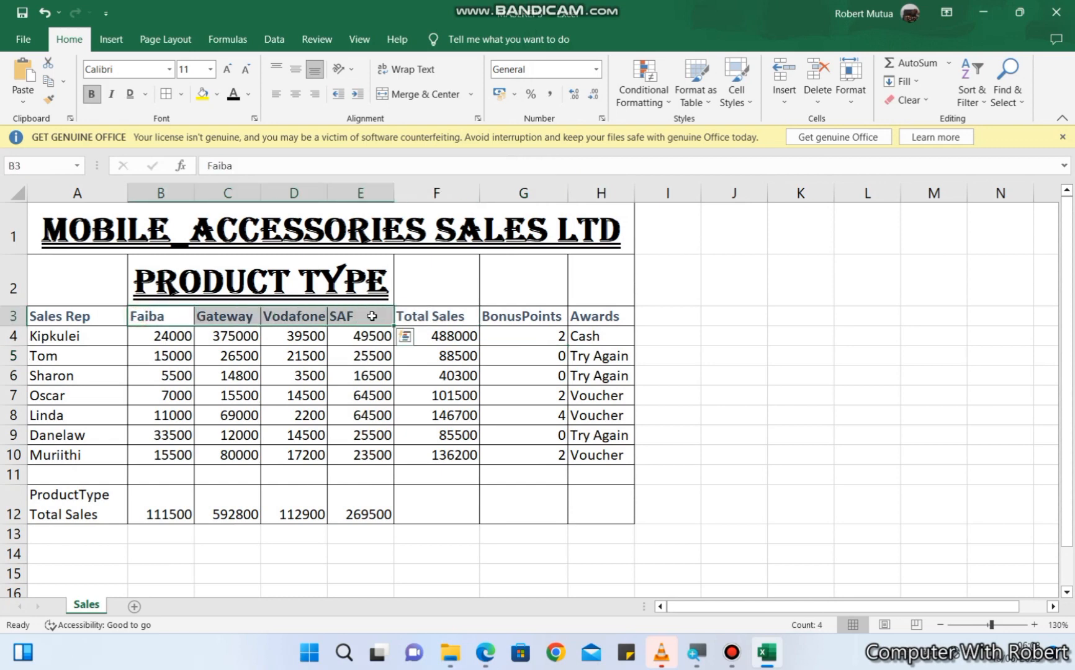
left_click(349, 69)
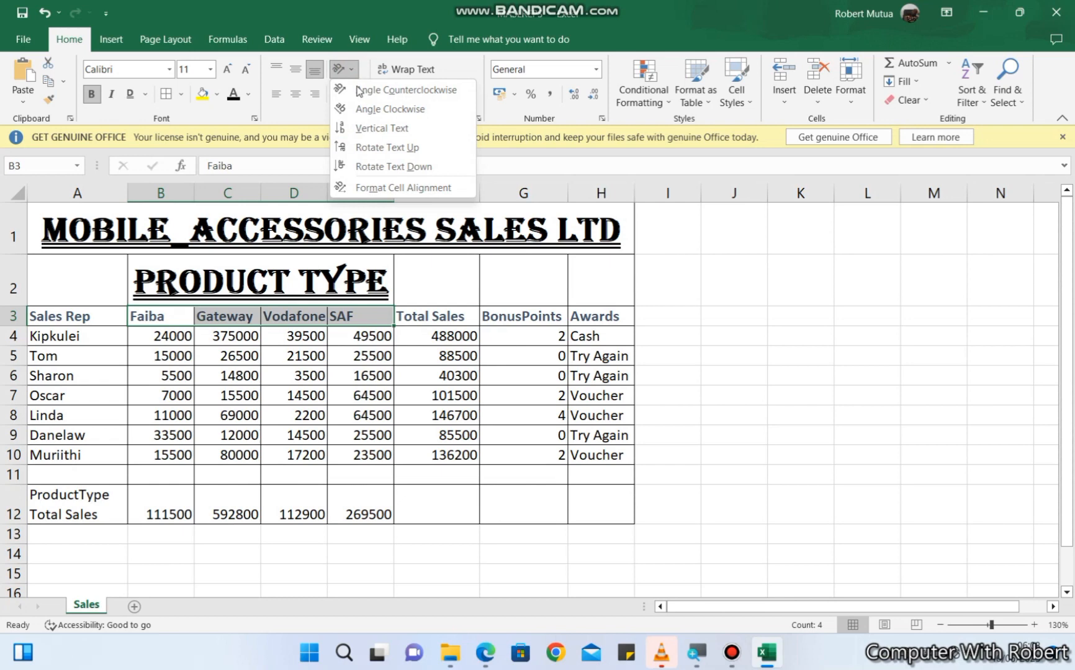
left_click(367, 148)
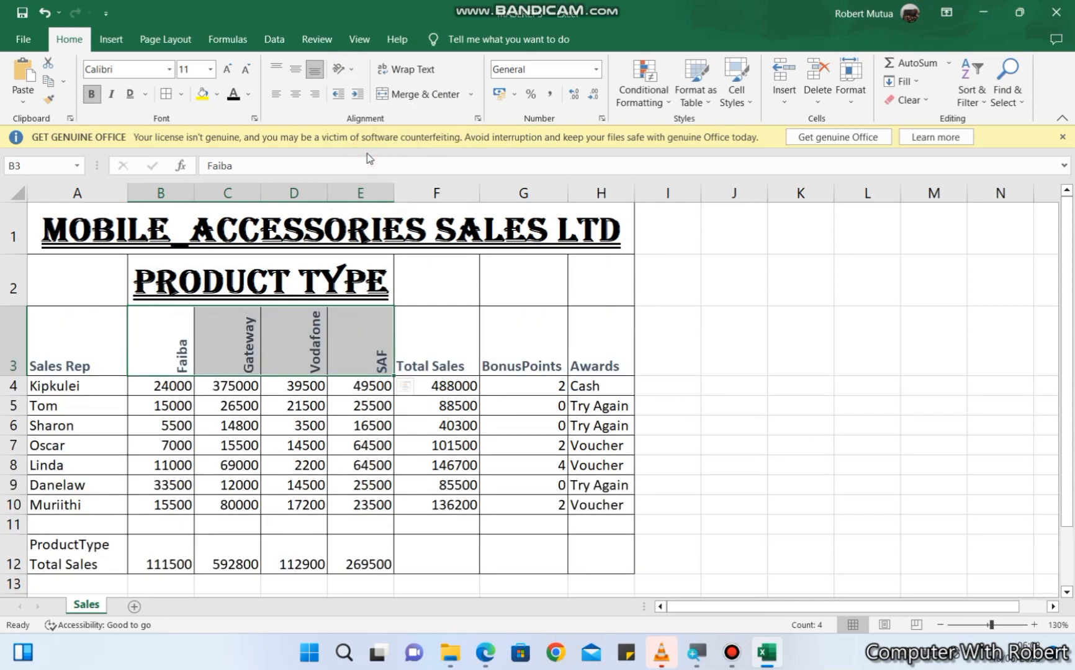
left_click(348, 402)
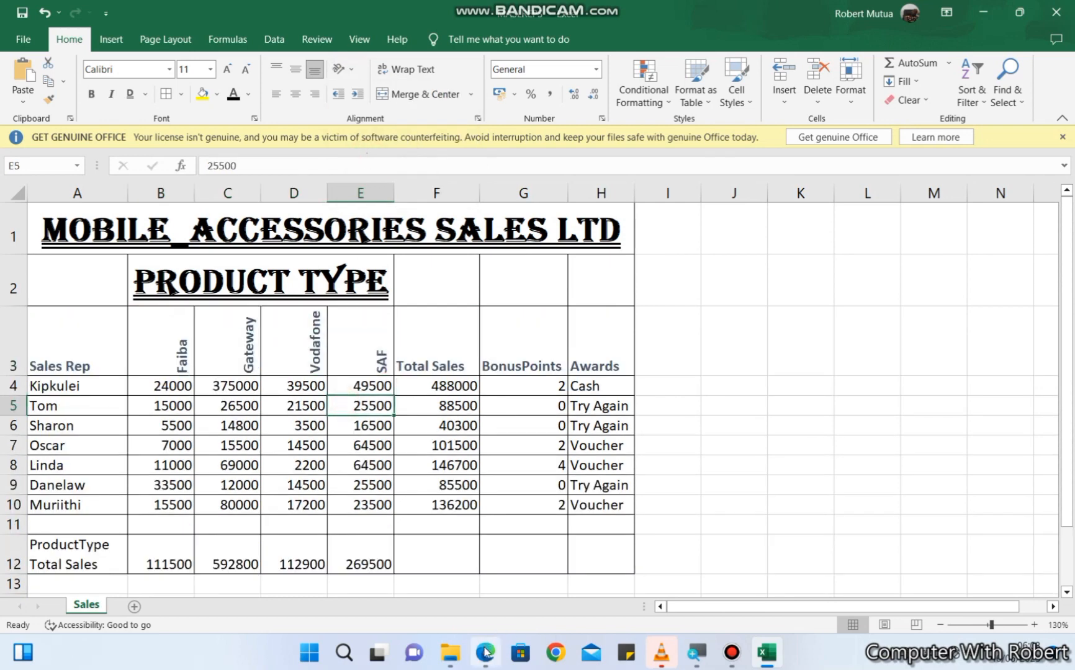
- Highlight the instruction about generating a column chart of total sales in the PDF and return to the workbook
left_click(486, 650)
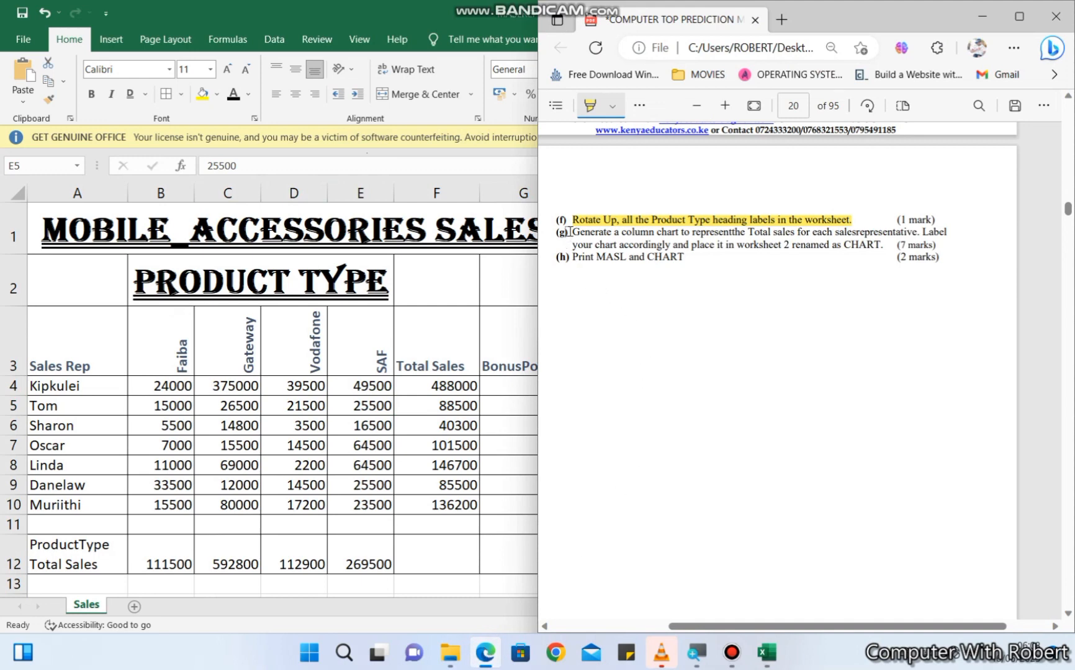
left_click_drag(576, 231, 934, 233)
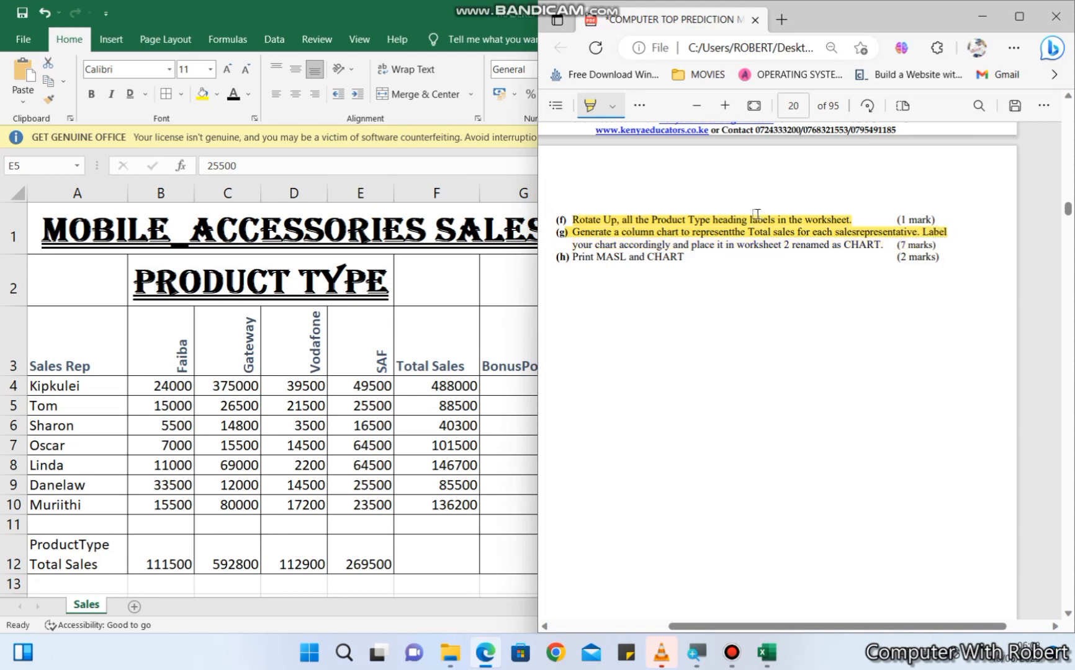
left_click_drag(570, 244, 871, 249)
left_click(152, 434)
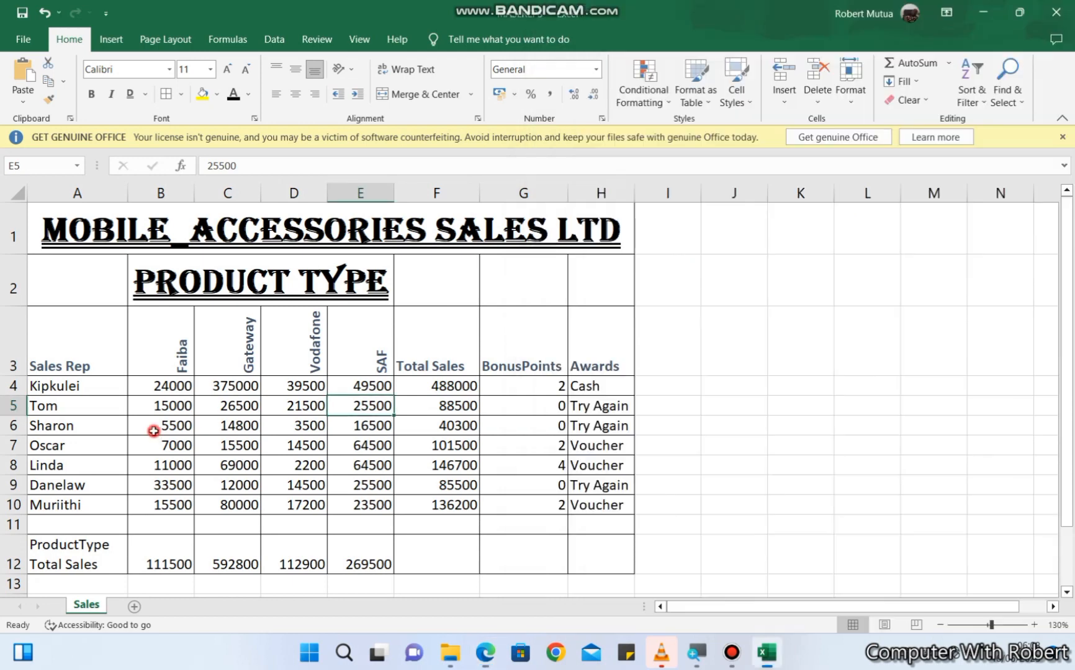
- Select the Sales Rep data A3:A10 together with the Total Sales data F3:F10 and open the column chart choices
left_click_drag(60, 362, 66, 498)
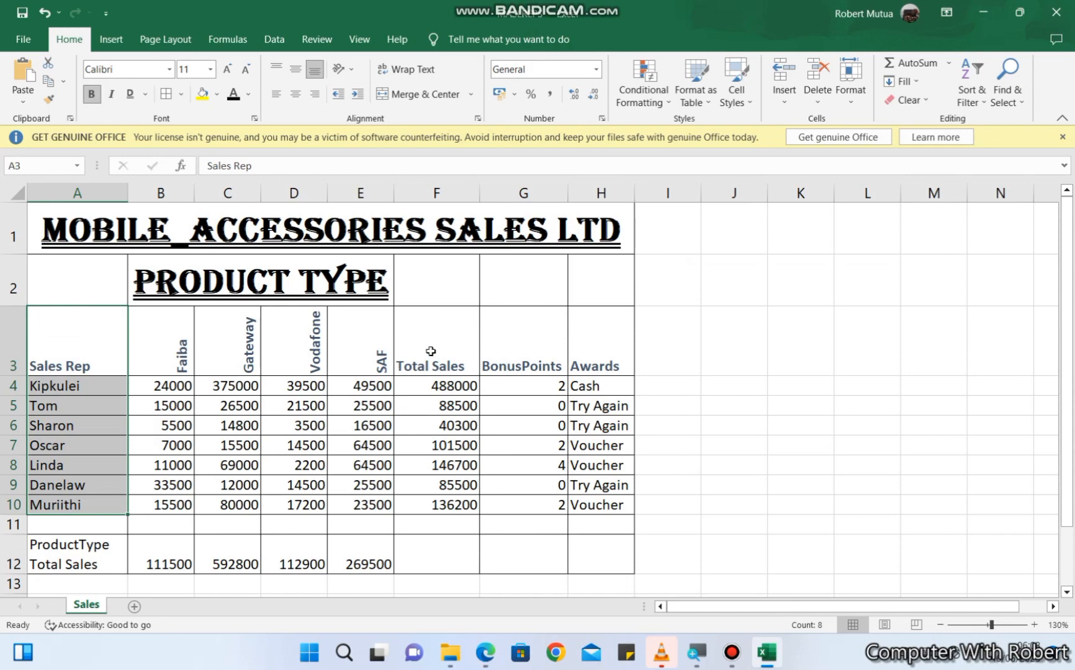
left_click_drag(433, 345, 432, 496, "ctrl")
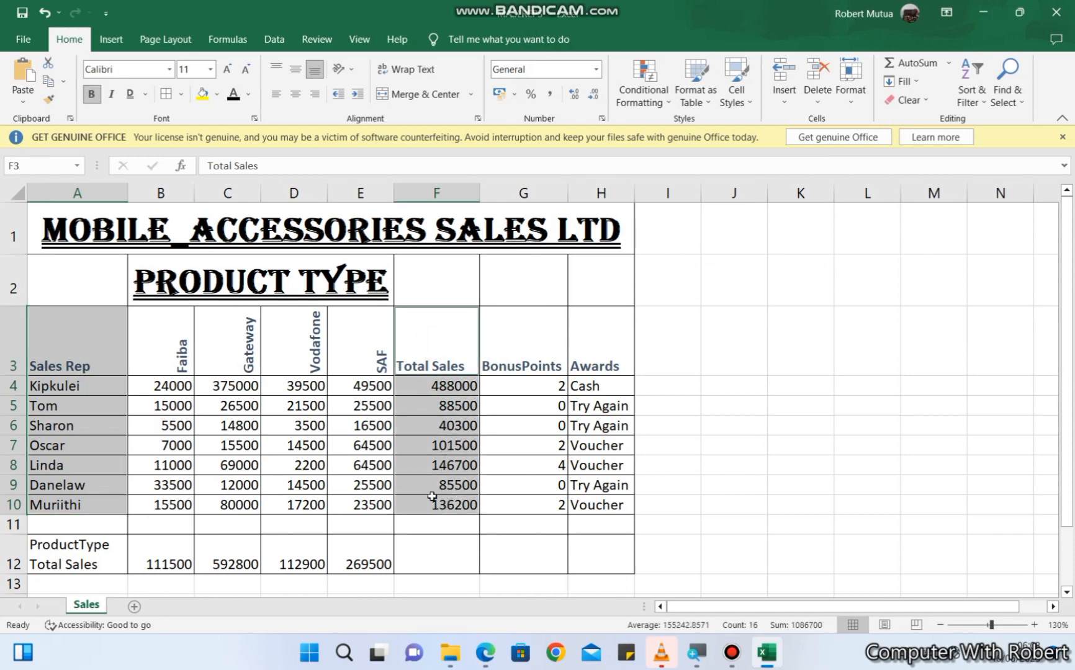
left_click(112, 40)
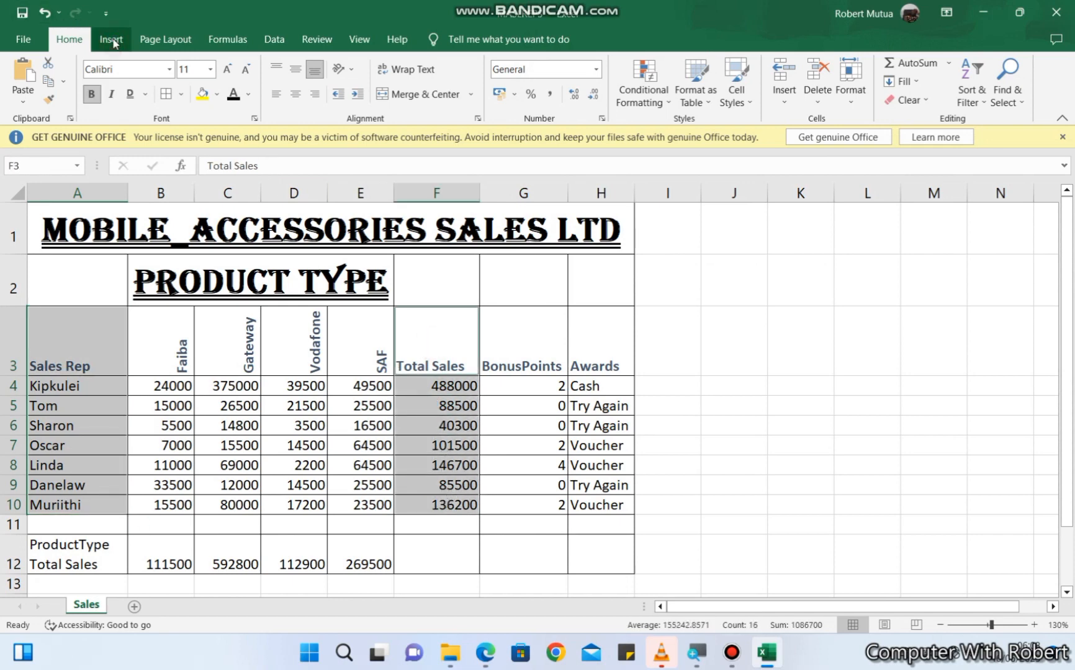
left_click(436, 65)
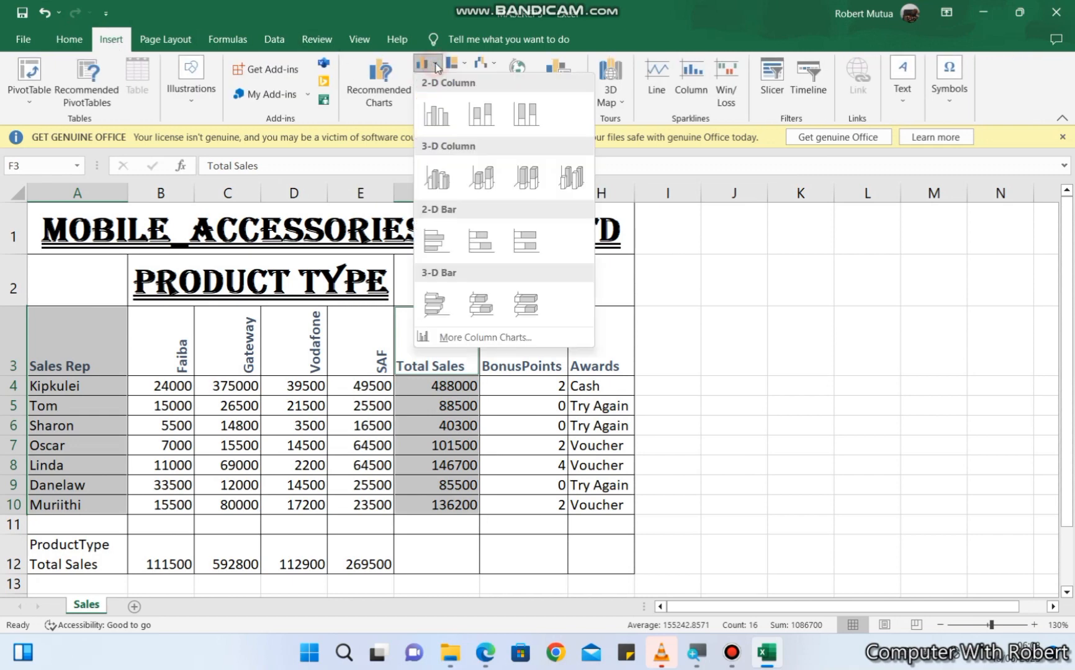
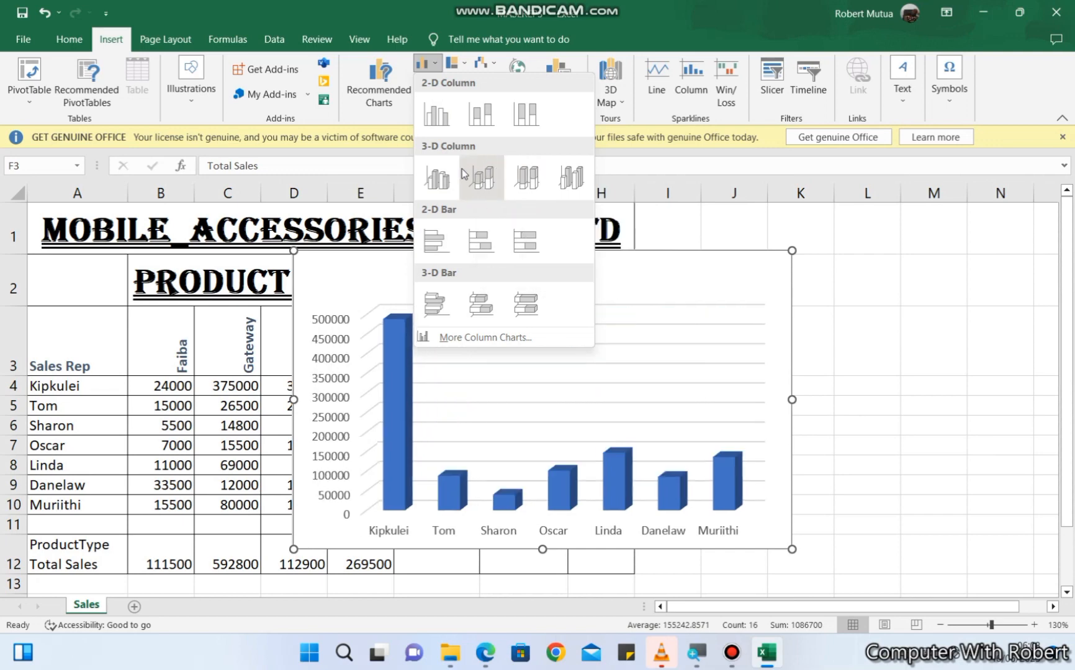
- Insert a 3-D clustered column chart from the selected data and move it so the product columns are uncovered
left_click(446, 182)
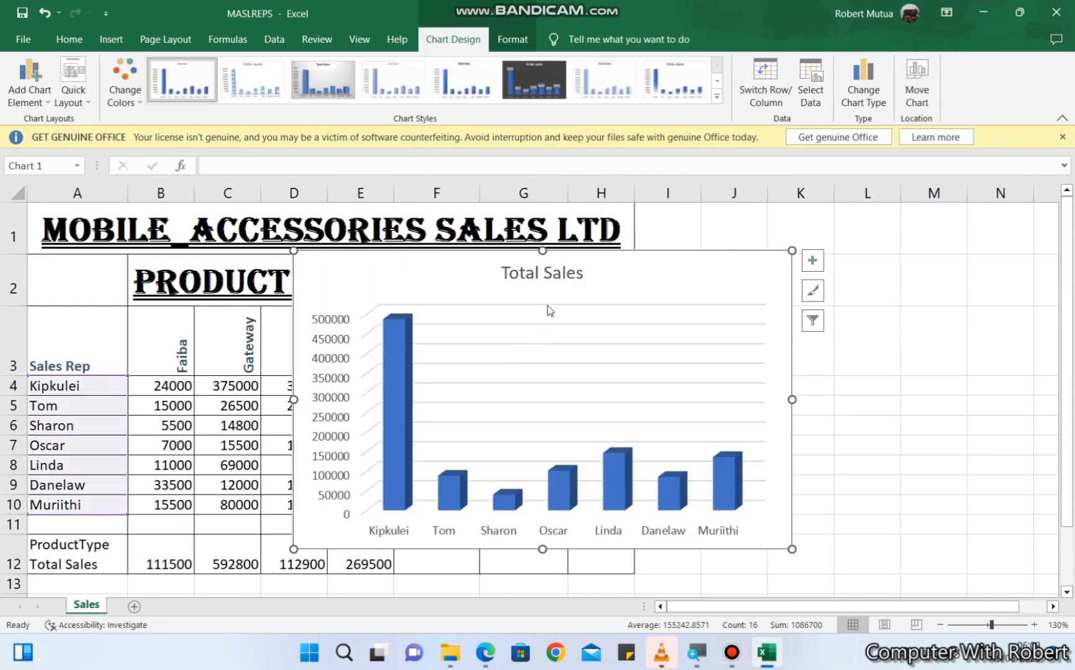
left_click_drag(510, 256, 670, 304)
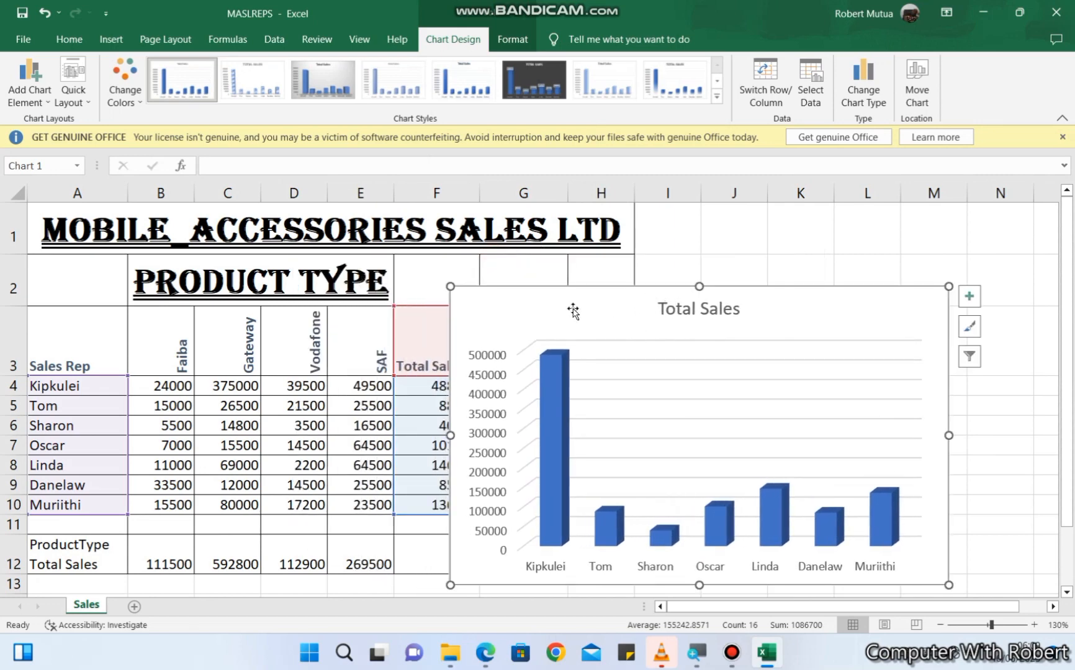
- Change the chart title to "Mobile Accessories Sales" and close the title formatting options
left_click(691, 308)
double_click(691, 308)
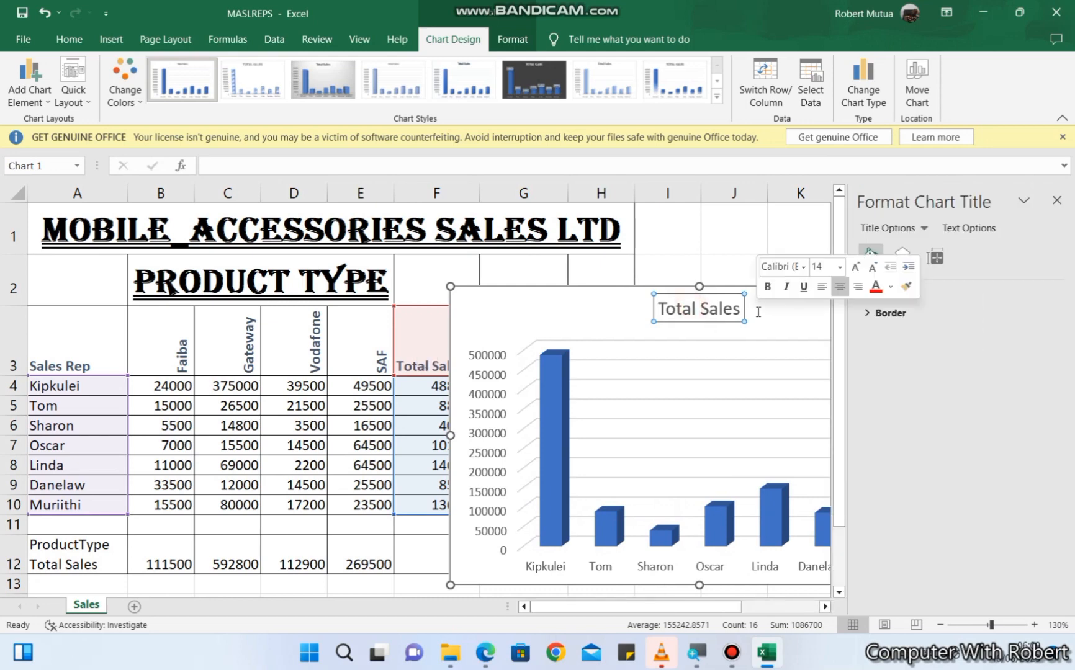
left_click_drag(742, 310, 688, 309)
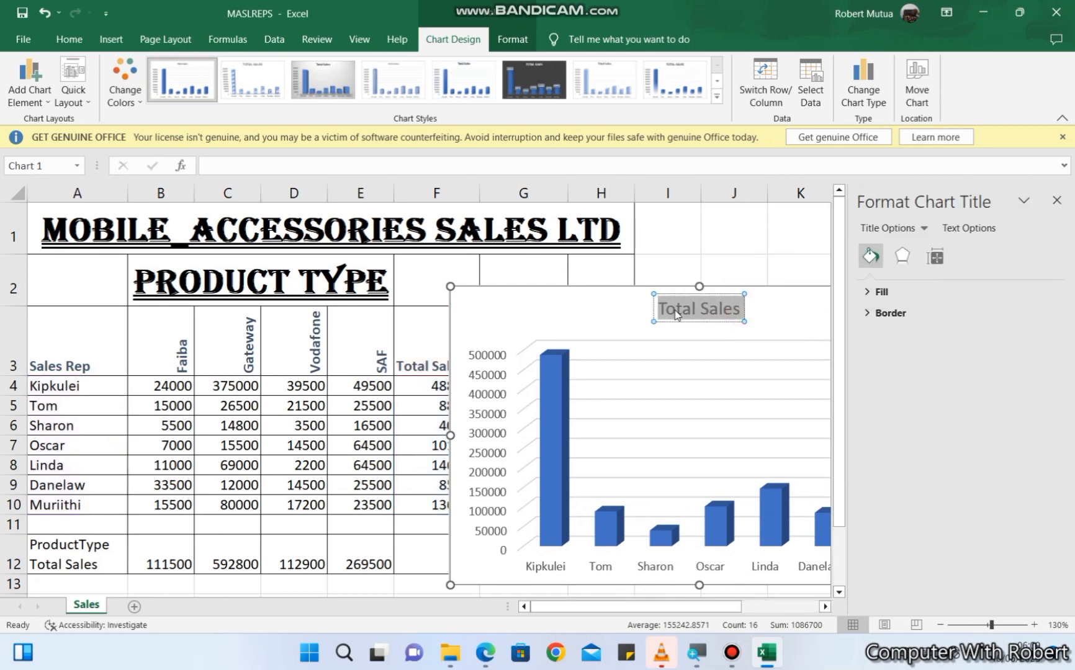
type("Mpnbi")
key("BackSpace")
key("BackSpace")
key("BackSpace")
key("BackSpace")
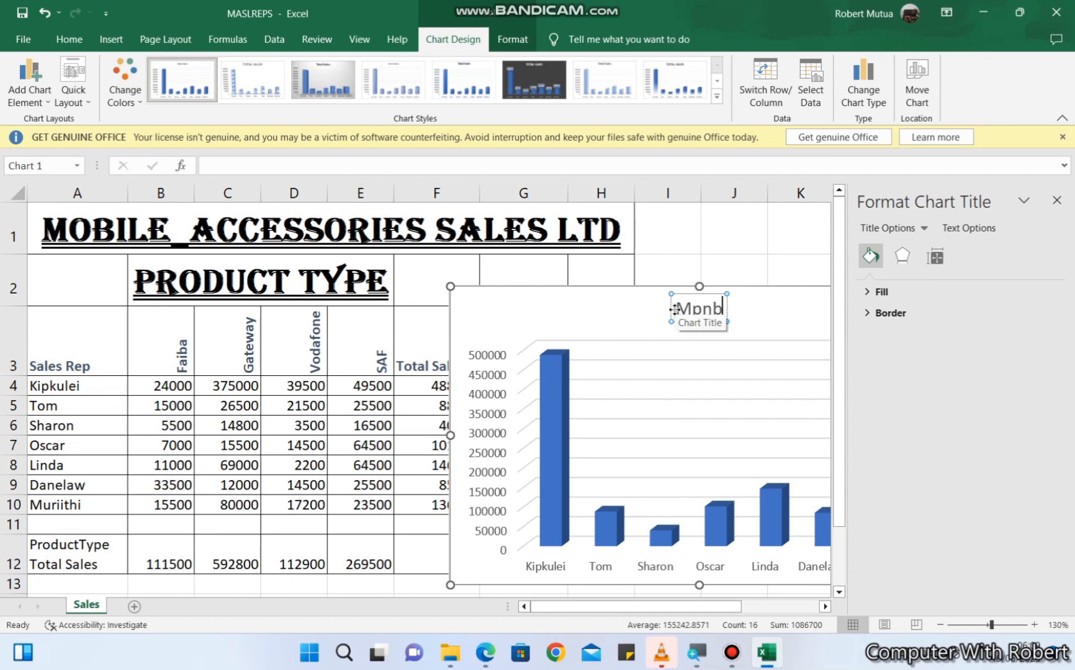
type("obil")
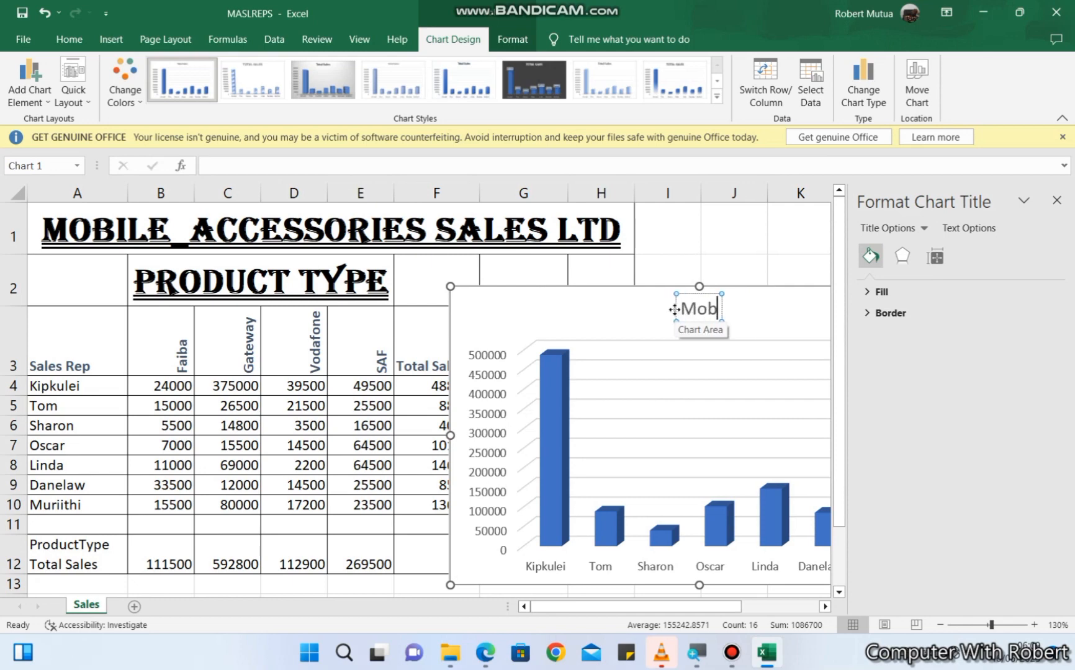
key("BackSpace")
type("ile")
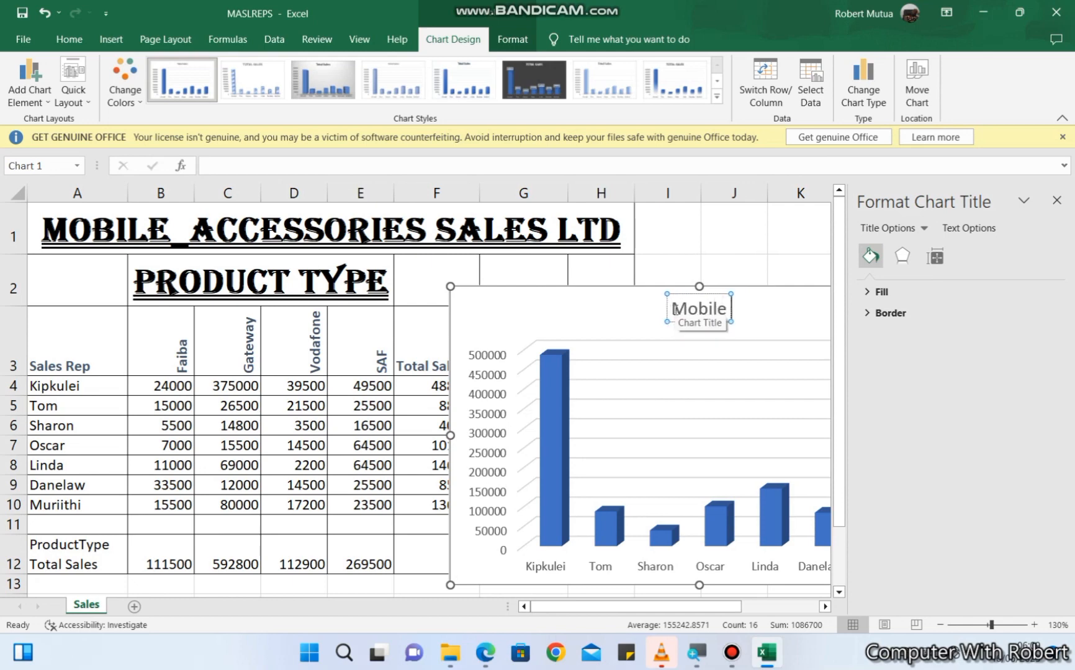
type(" Accesso")
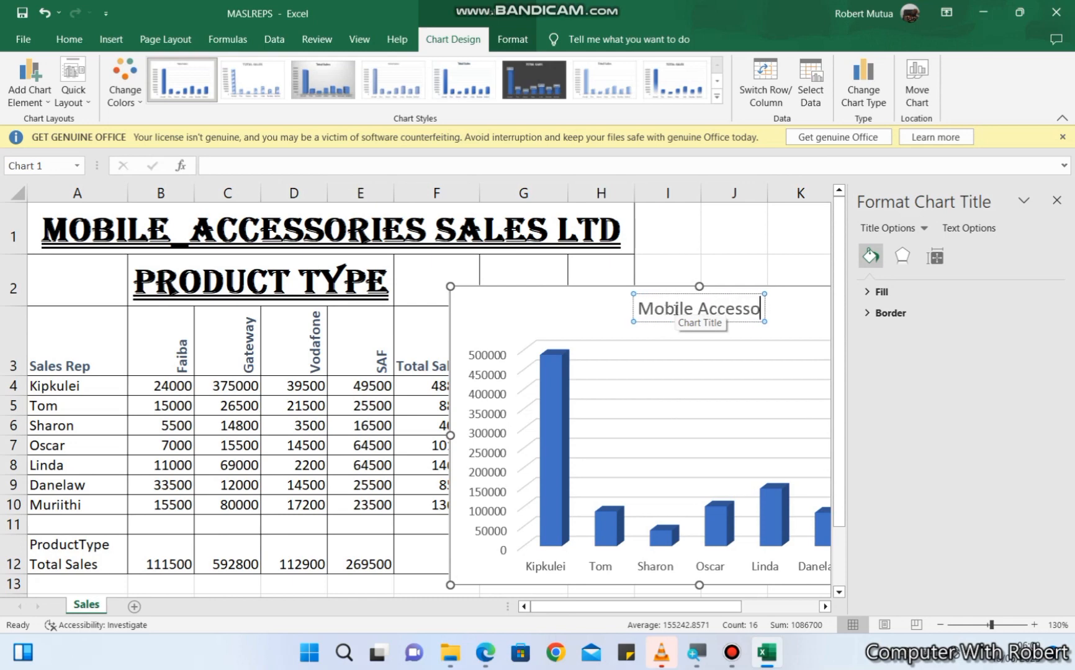
type("ries Sales")
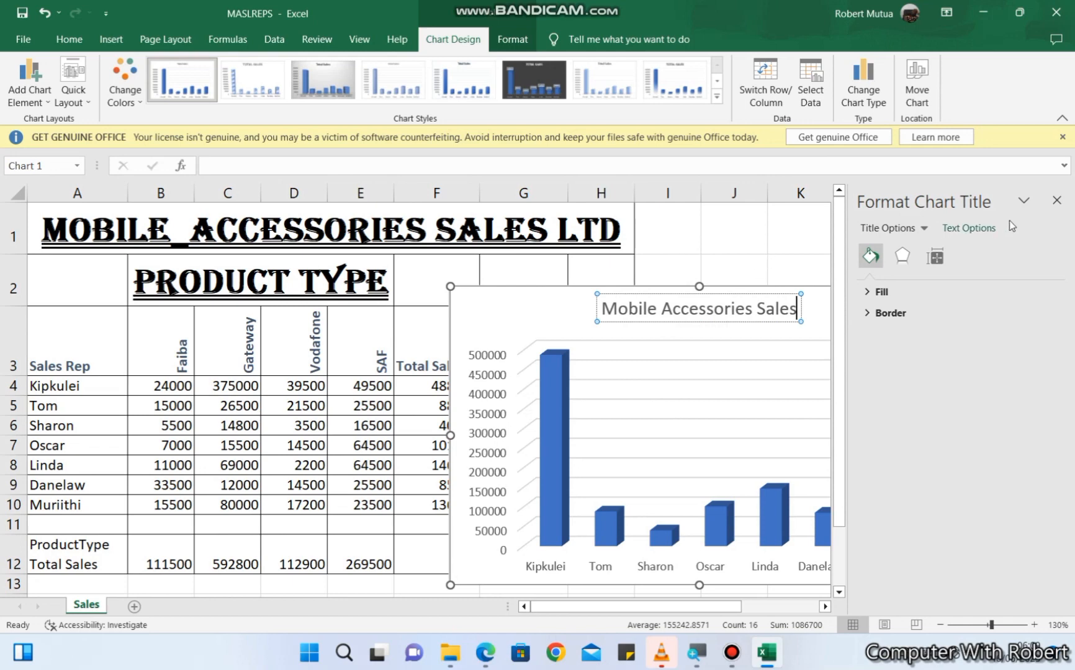
left_click(1056, 200)
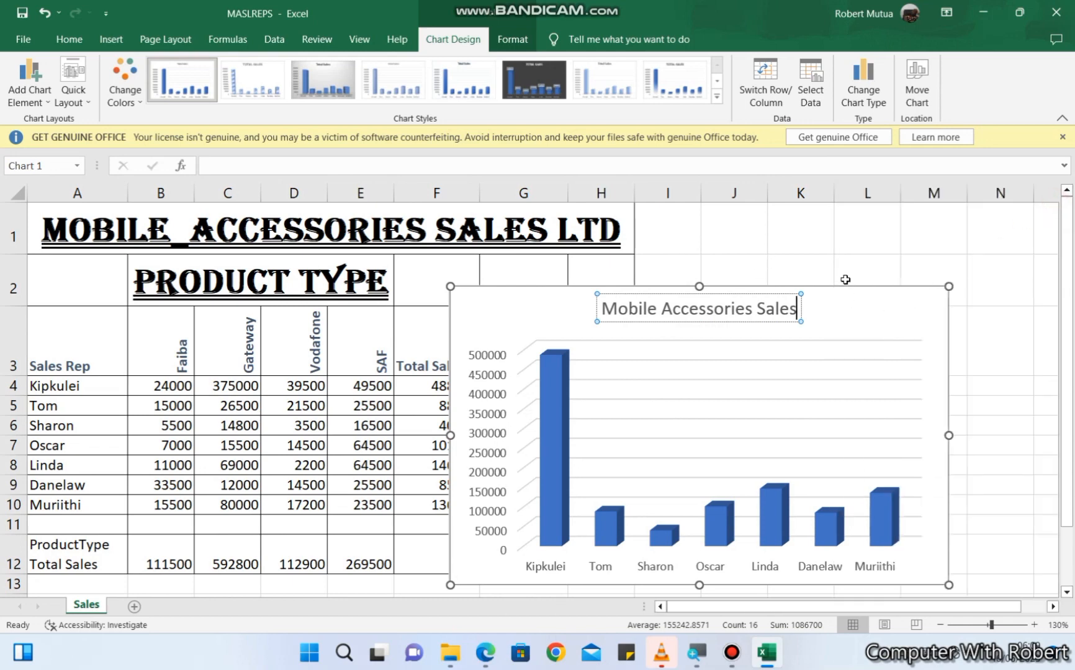
- Reposition the chart over the sales table and apply the dark-background chart style with data labels
left_click_drag(846, 293, 743, 287)
left_click(538, 77)
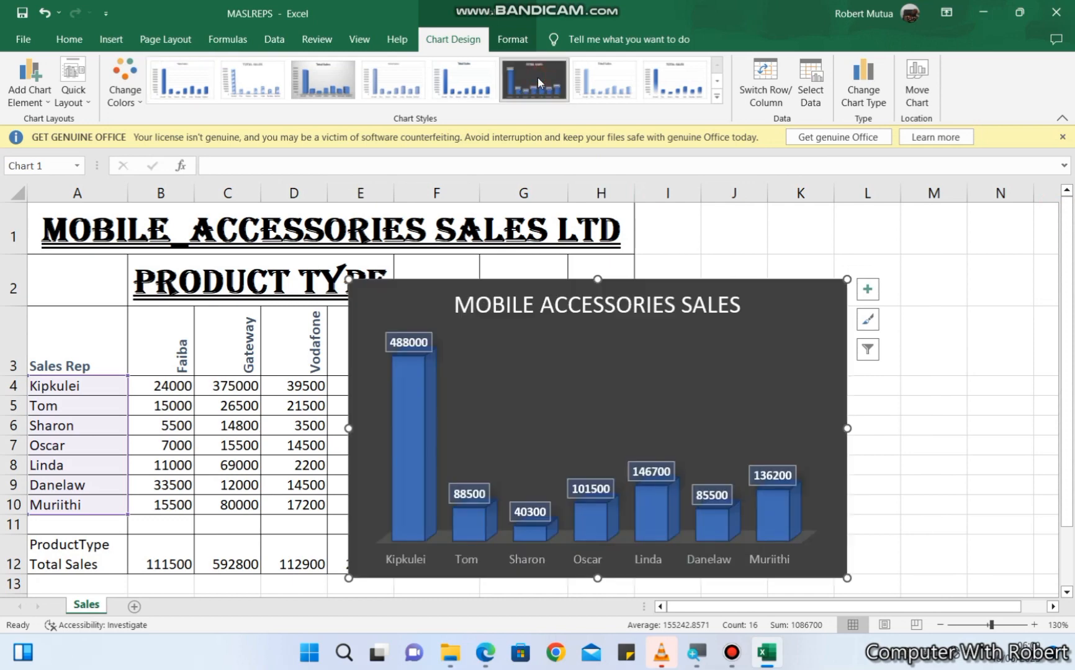
- Add axis titles to the chart and set the horizontal axis title to "Sales Rep"
left_click(868, 288)
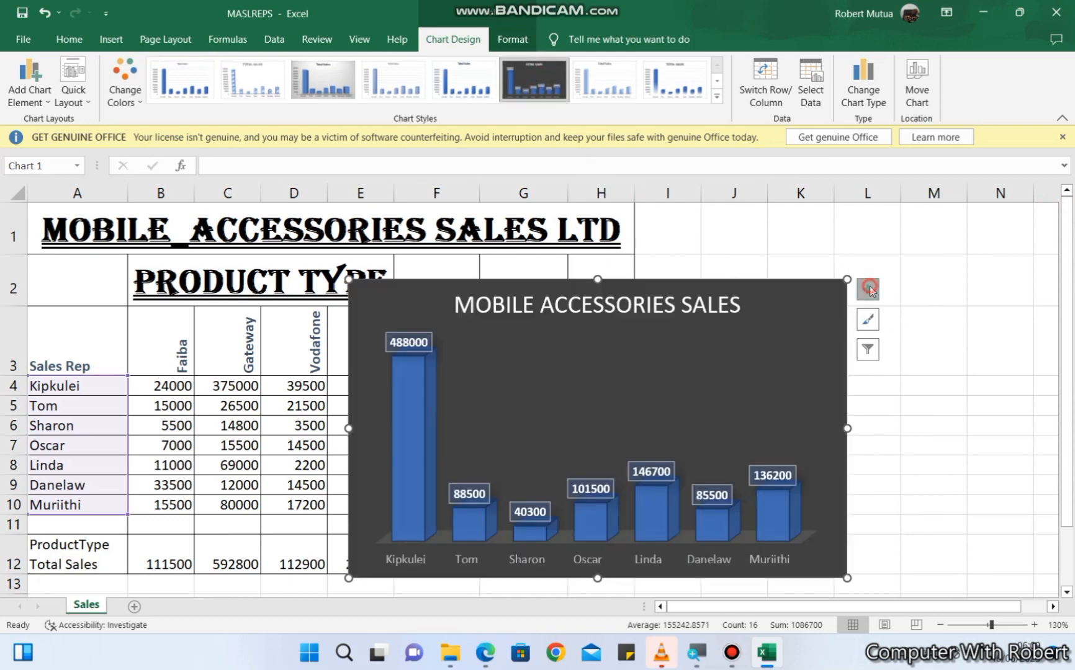
left_click(902, 326)
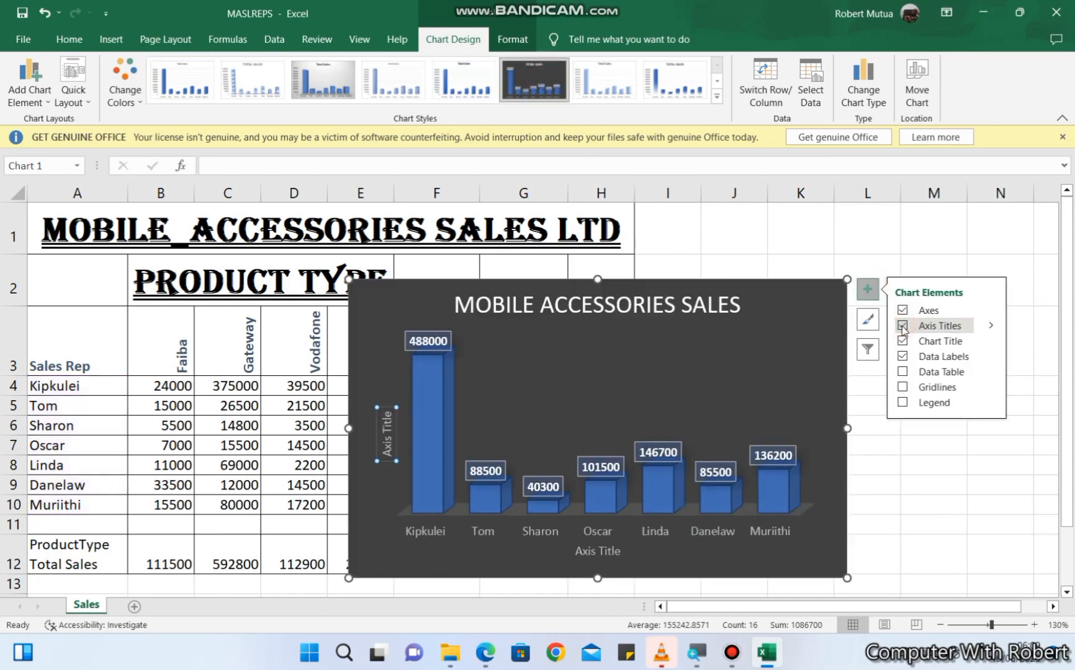
left_click(593, 556)
right_click(596, 559)
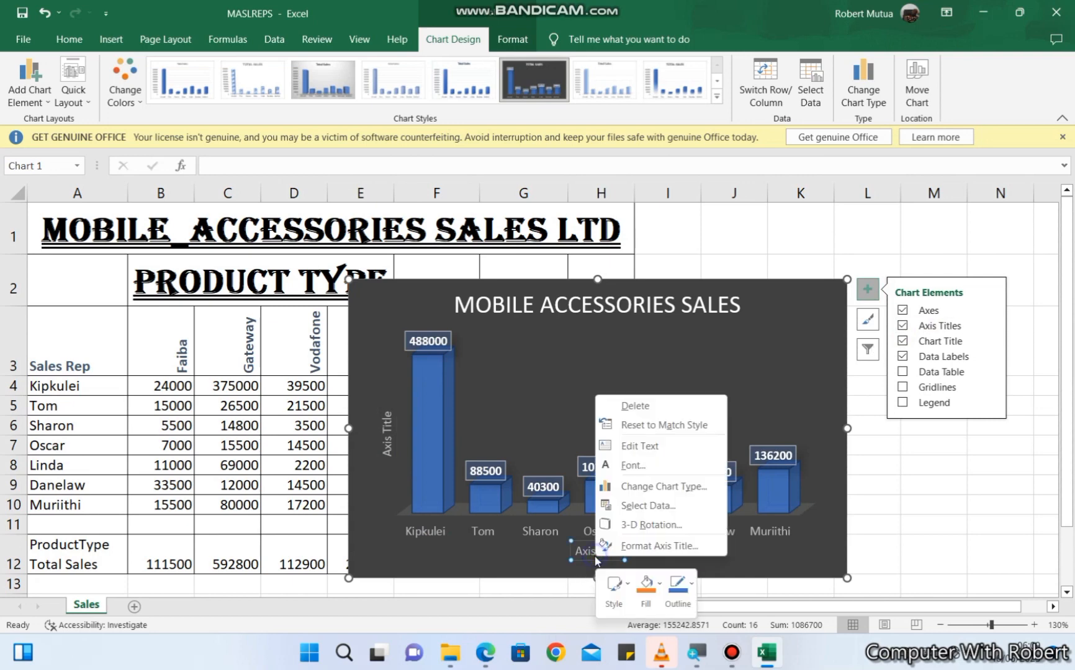
left_click(654, 449)
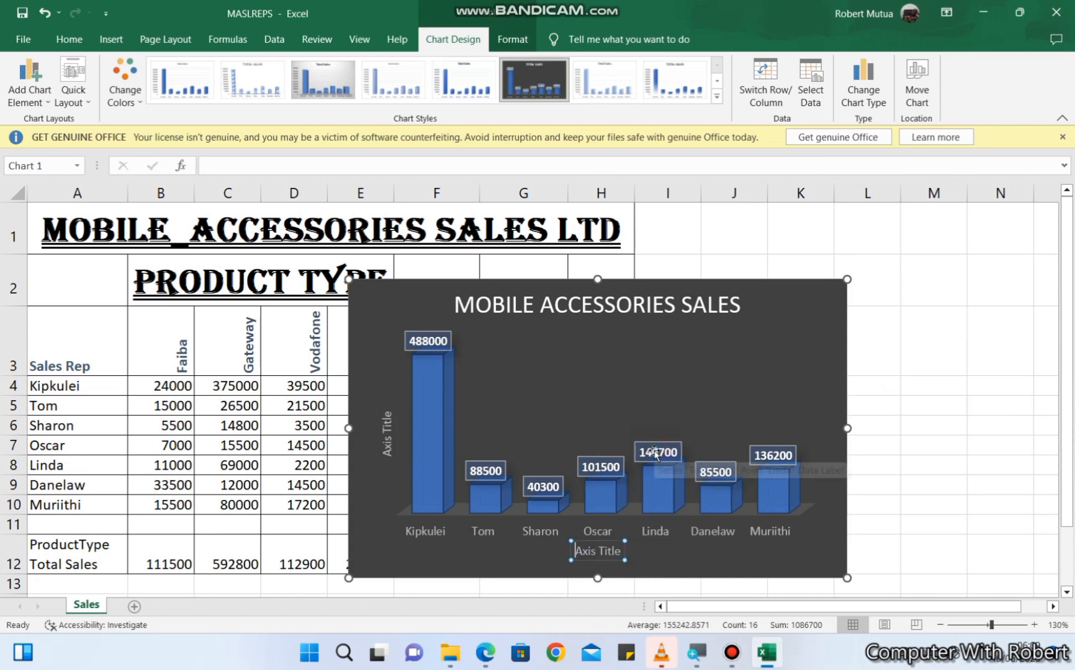
key("Delete")
key("Delete")
key("Delete")
key("Delete")
key("Delete")
key("Delete")
key("Delete")
key("Delete")
key("Delete")
key("Delete")
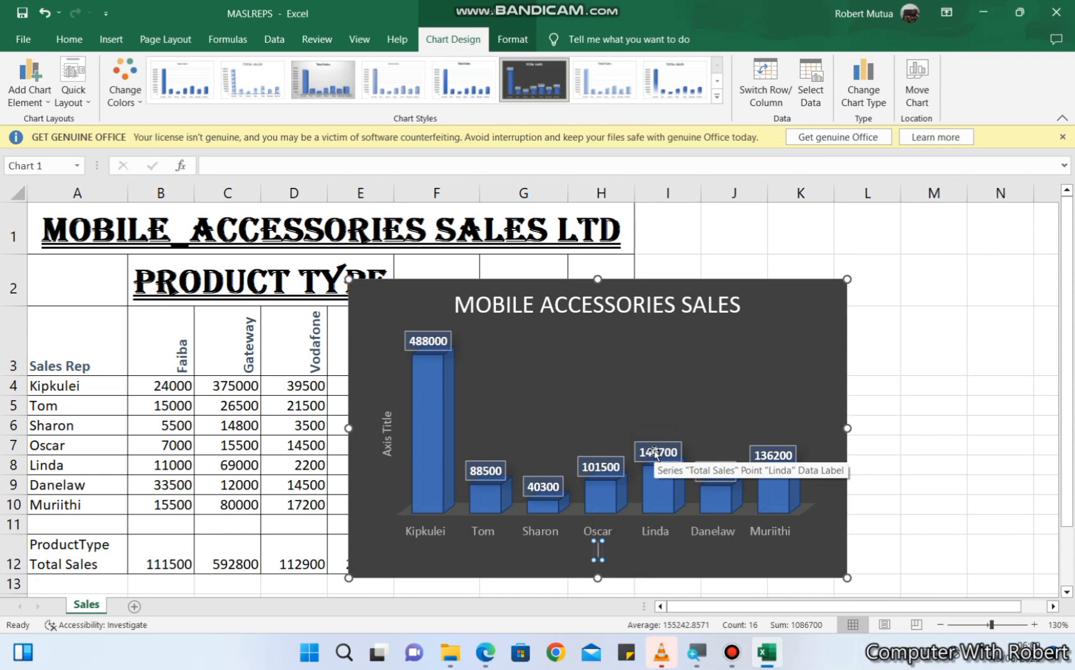
type("Sales Rep")
- Set the chart's vertical axis title to "Total Sales"
left_click(383, 432)
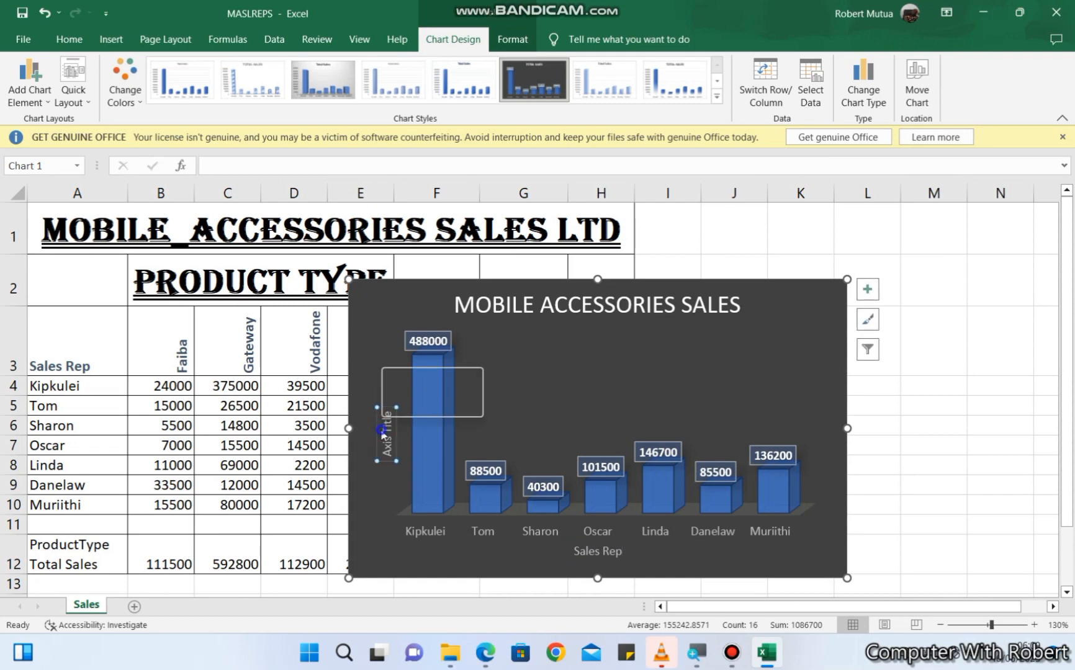
right_click(383, 431)
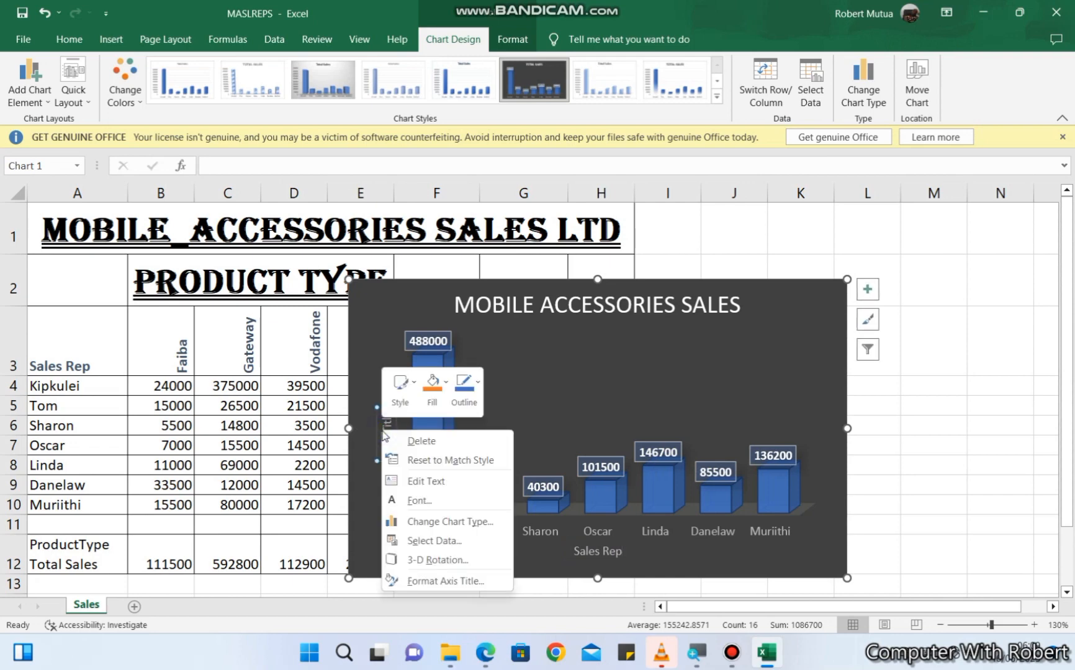
left_click(417, 487)
key("Delete")
key("Delete")
key("Delete")
key("Delete")
key("Delete")
key("Delete")
key("Delete")
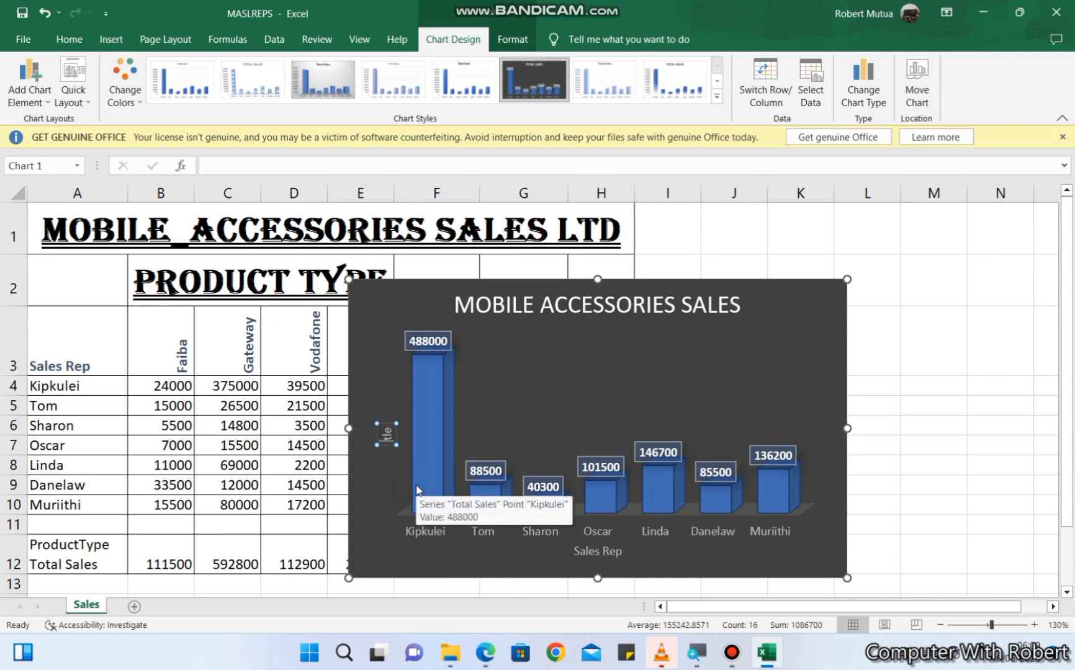
key("Delete")
key("Delete")
key("Delete")
type("Total Sa")
key("BackSpace")
key("BackSpace")
key("BackSpace")
key("BackSpace")
type("l Sales")
left_click(397, 565)
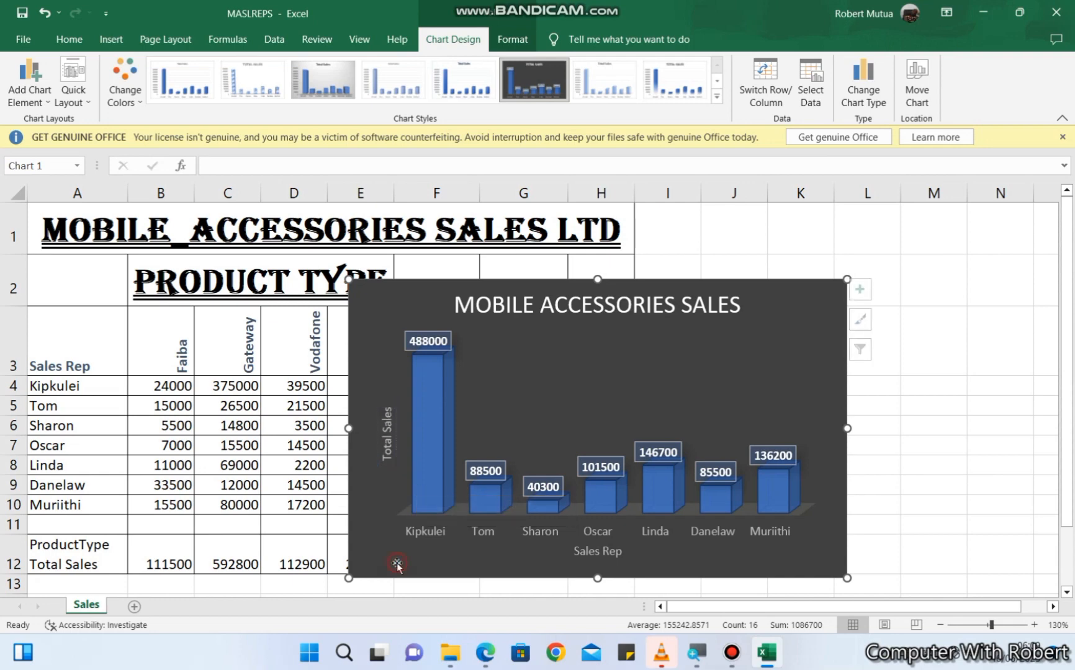
- Add a legend to the chart and apply the light grey gradient chart style
left_click(868, 290)
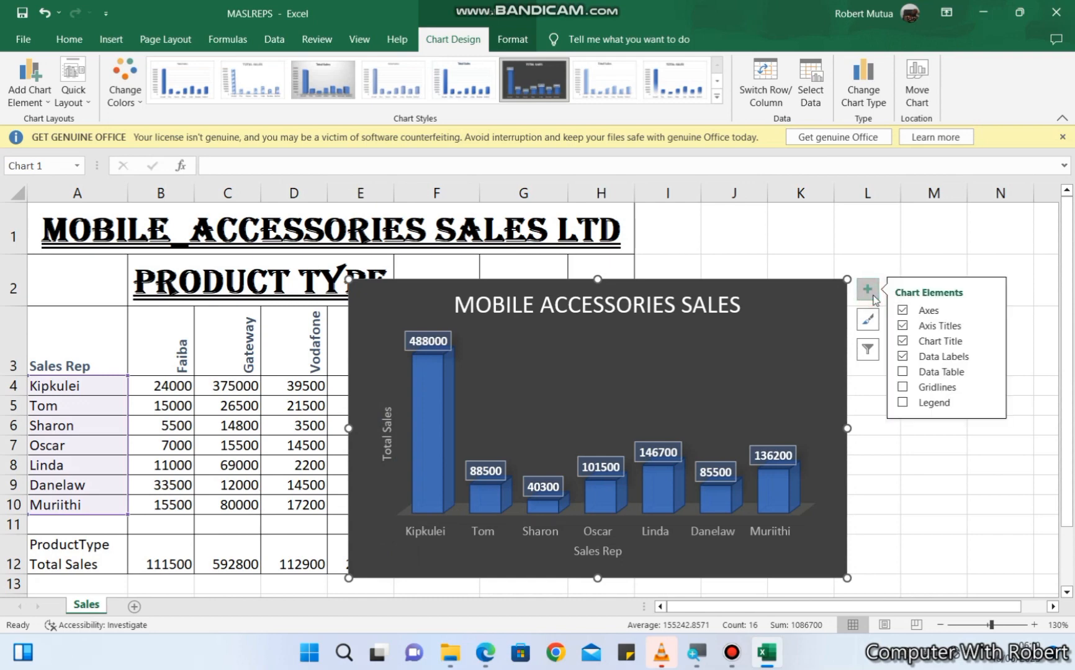
left_click(902, 403)
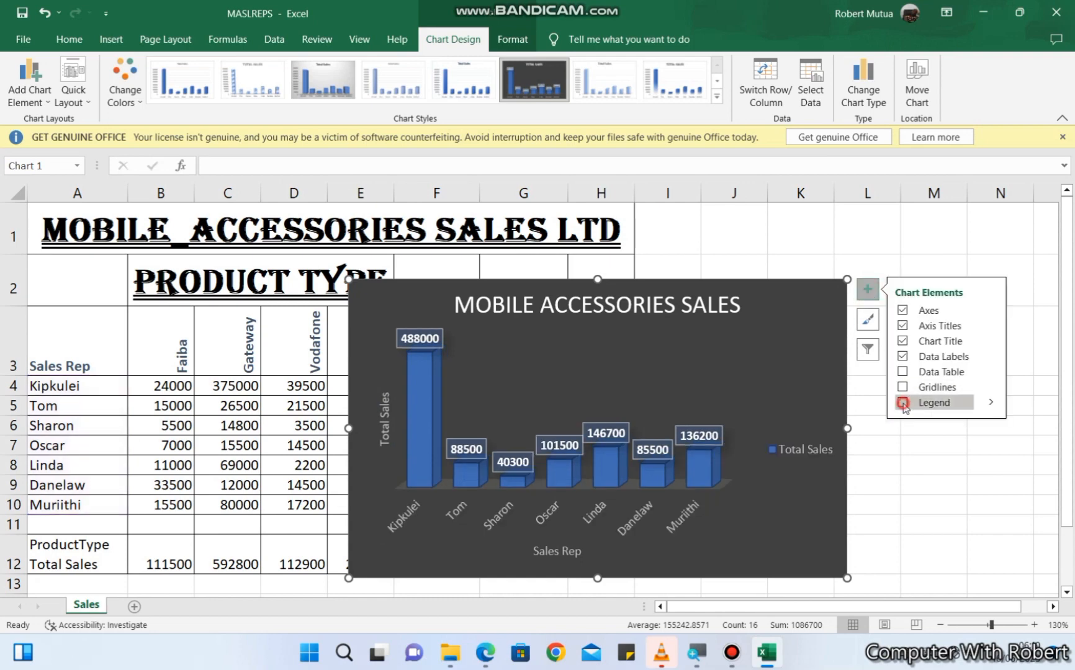
left_click(747, 535)
left_click(808, 542)
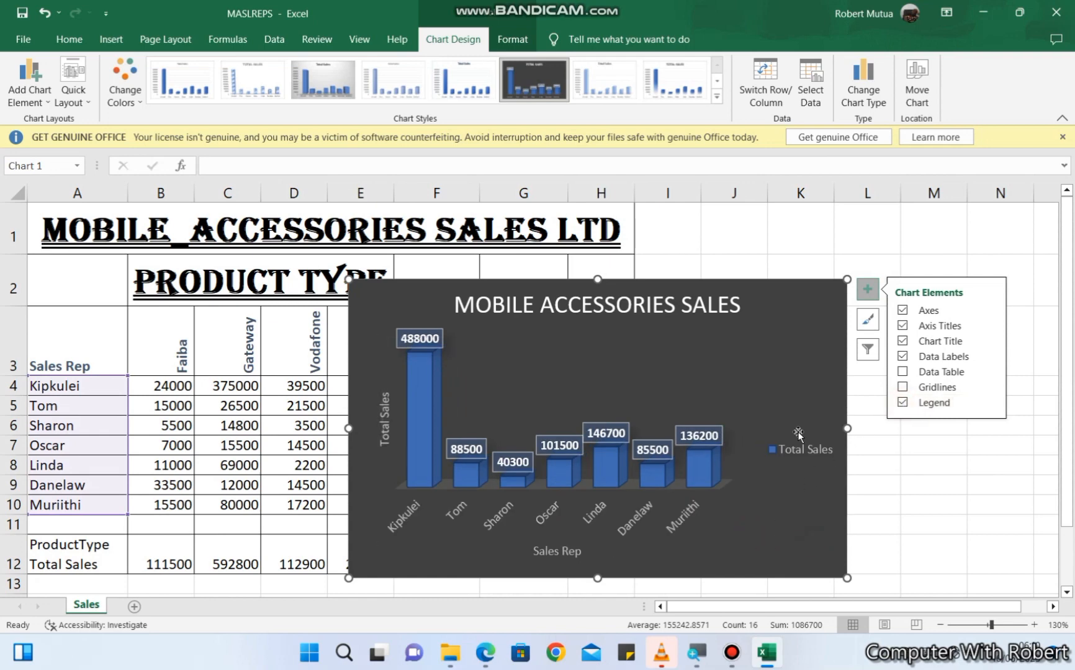
left_click(329, 91)
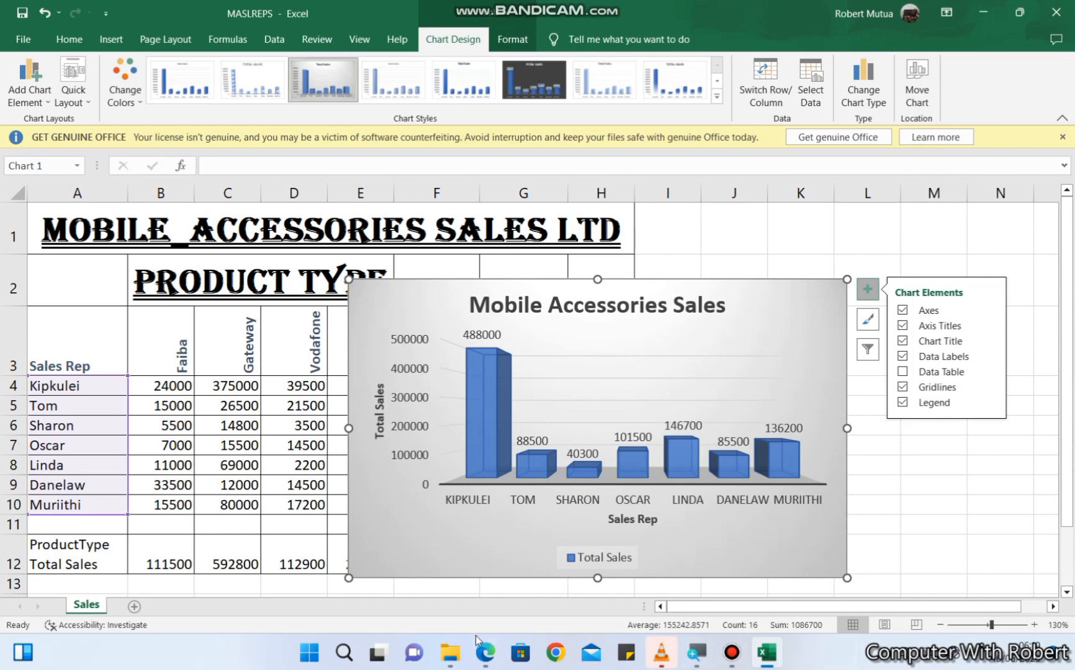
- Check the chart placement instruction in the PDF, then move the chart to a new sheet named CHART
left_click(486, 652)
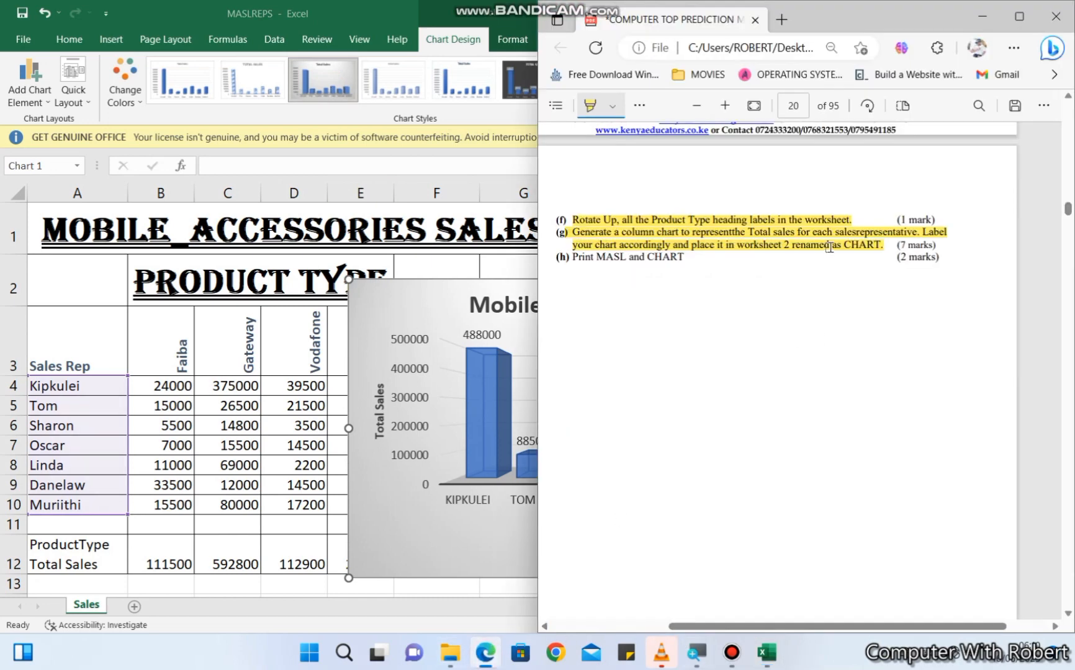
left_click(497, 561)
left_click(917, 90)
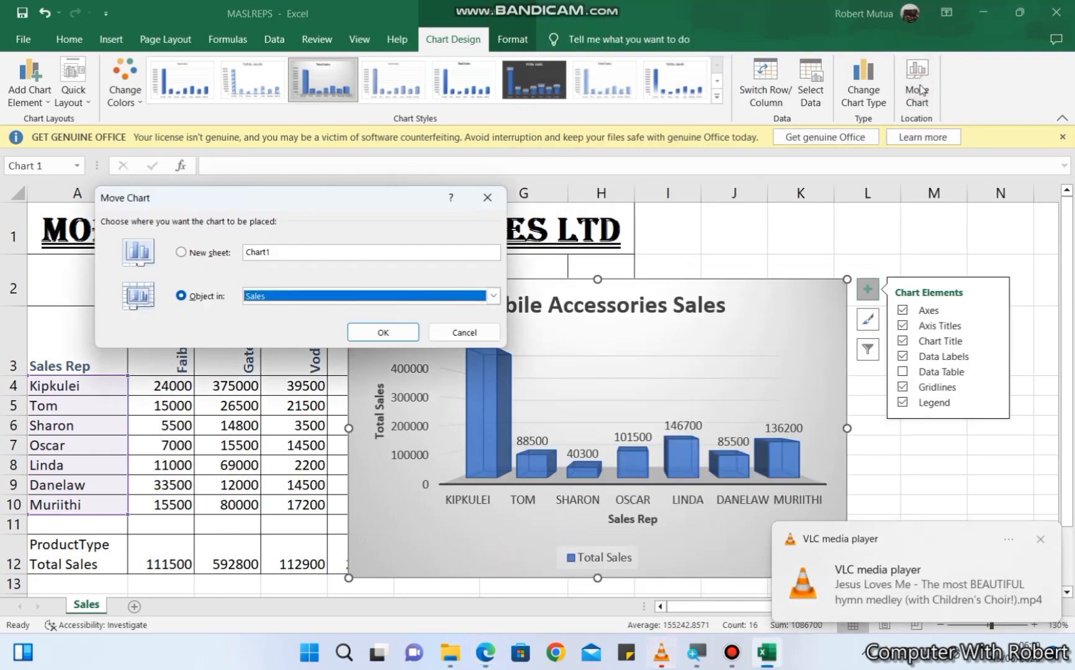
left_click_drag(336, 250, 214, 246)
type("CHAR")
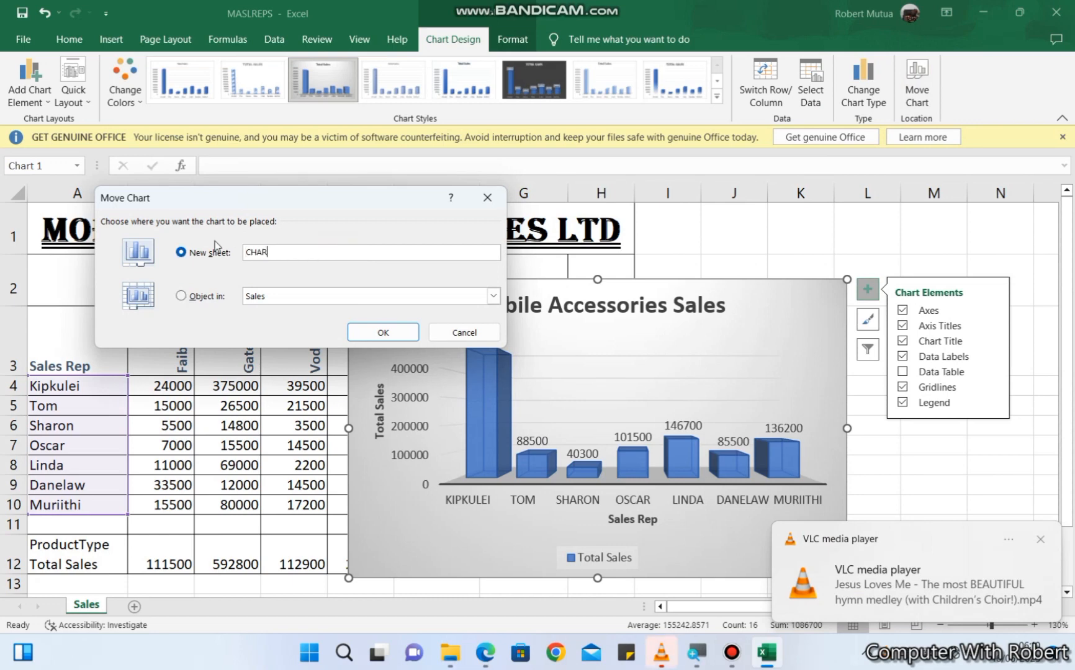
type("T")
left_click(407, 337)
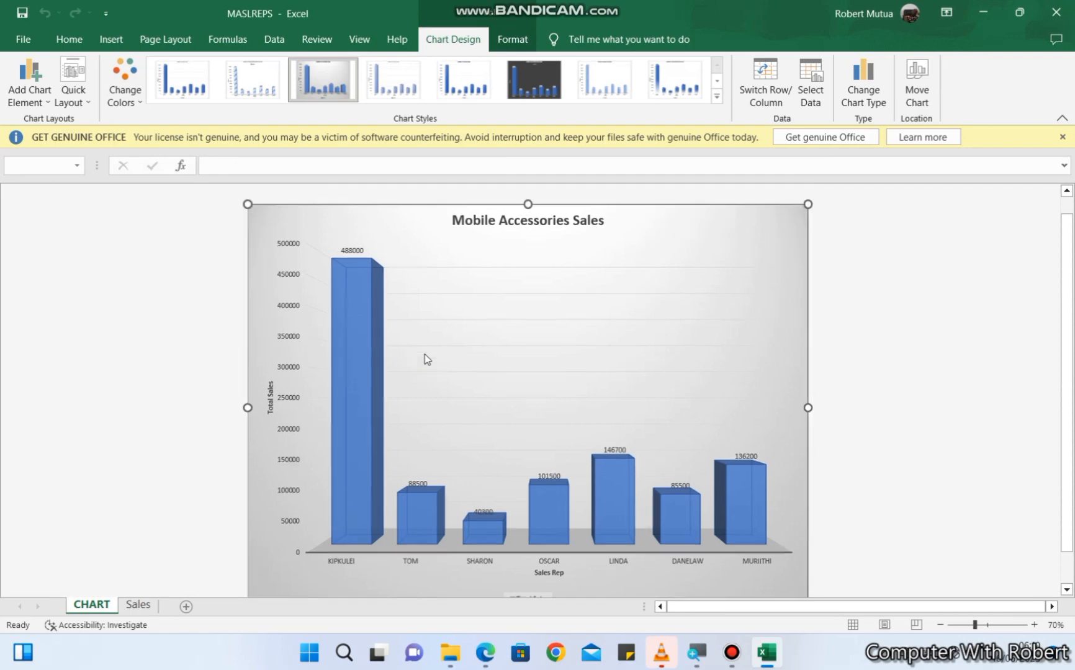
- Look over the completed table on the Sales sheet and return to the CHART sheet
left_click(131, 608)
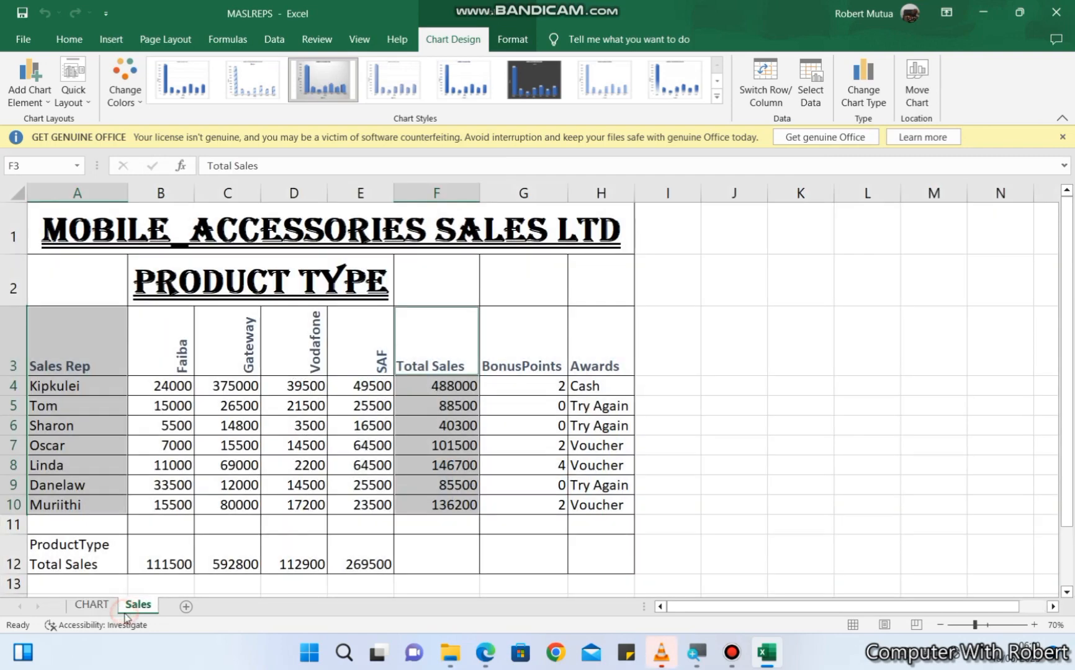
left_click(191, 505)
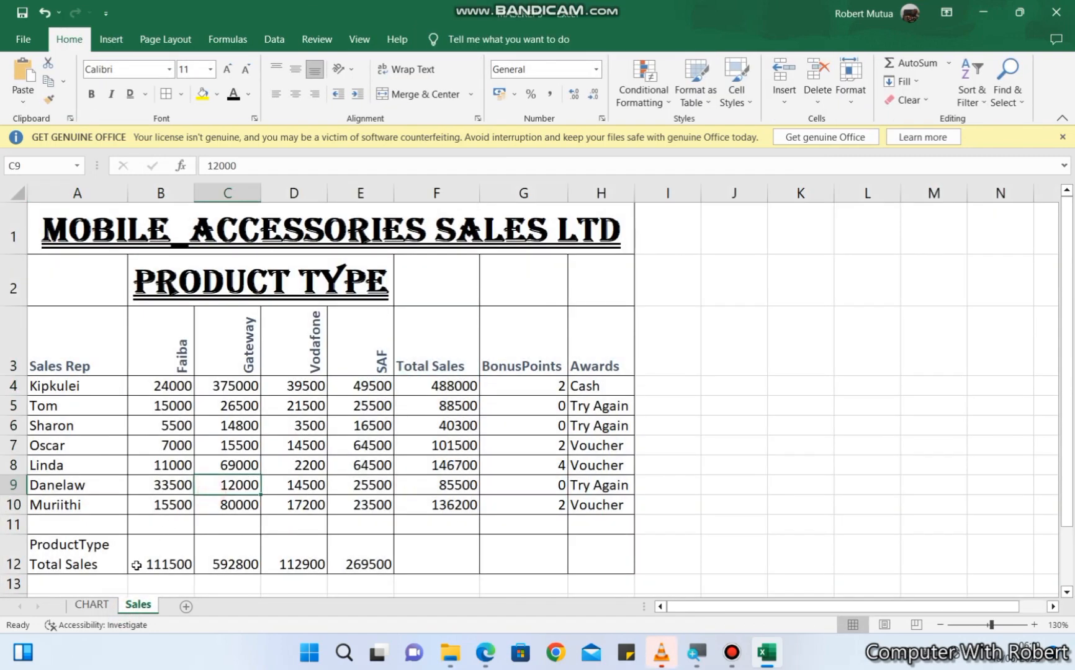
left_click(91, 605)
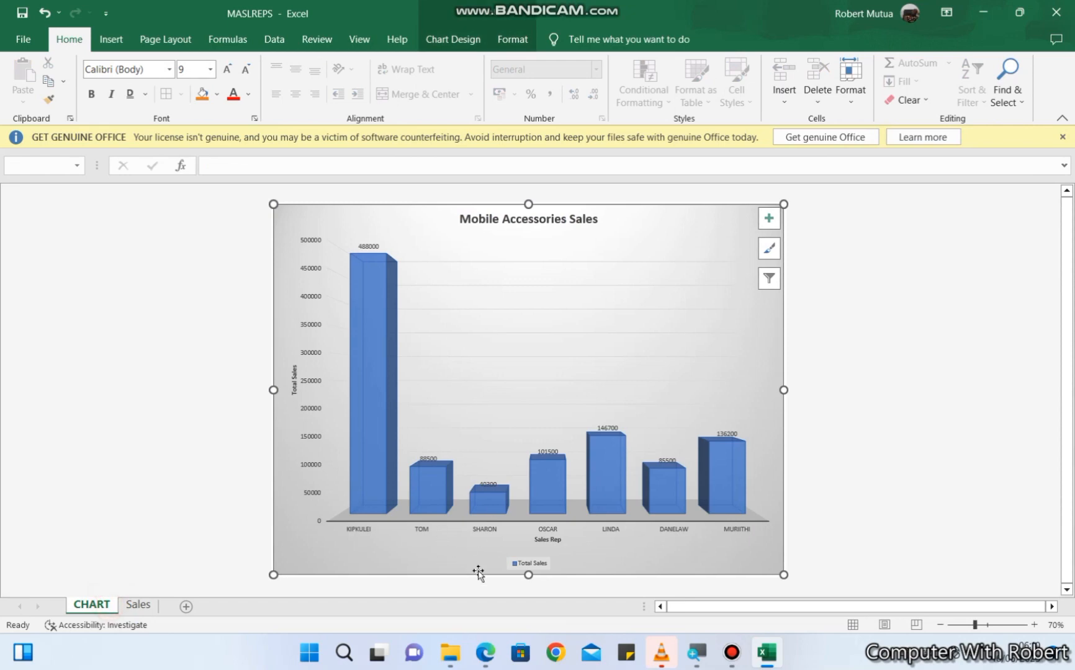
- Highlight the instruction "Print MASL and CHART" in the PDF and return to the workbook
left_click(485, 652)
left_click_drag(571, 261, 685, 264)
left_click(486, 652)
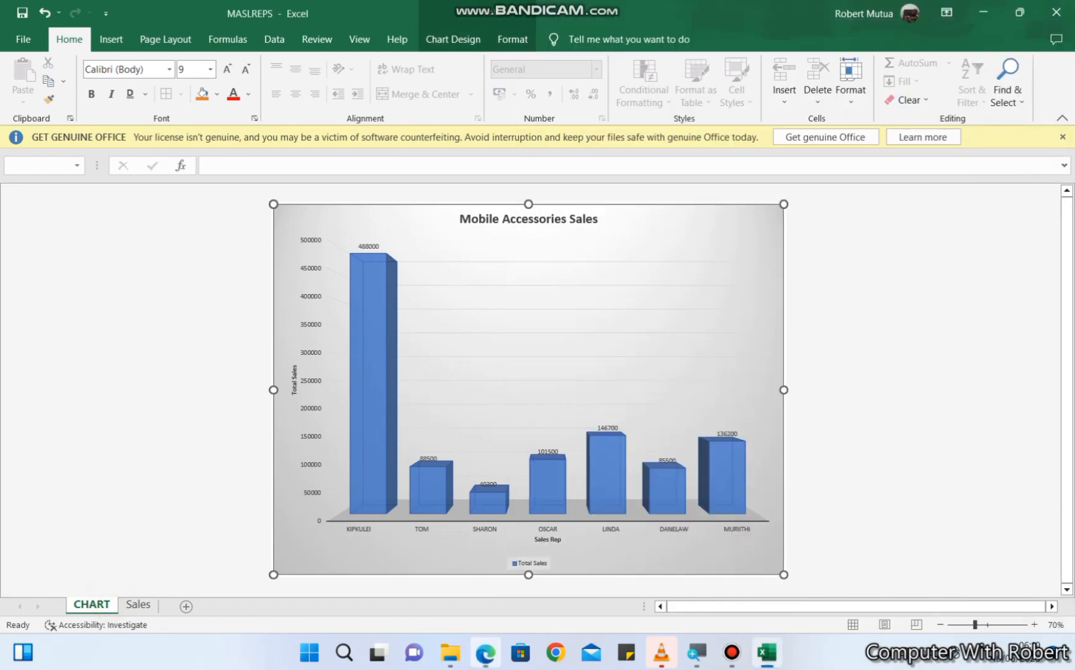
- Preview the Sales sheet for printing, view the available printers, and return to the worksheet
left_click(154, 606)
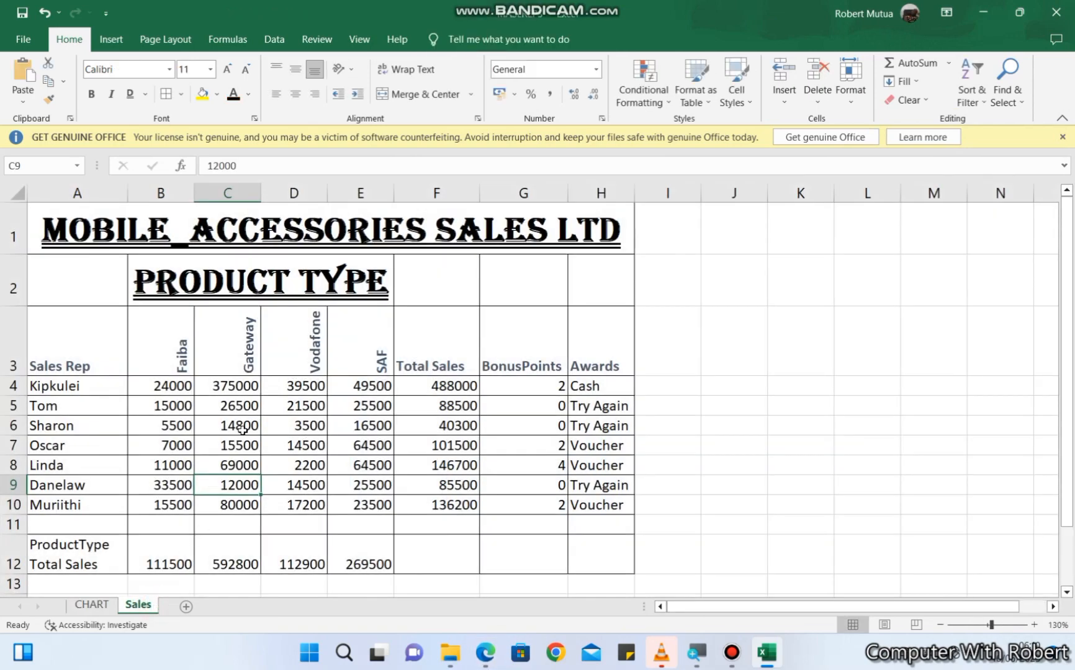
key("ctrl+p")
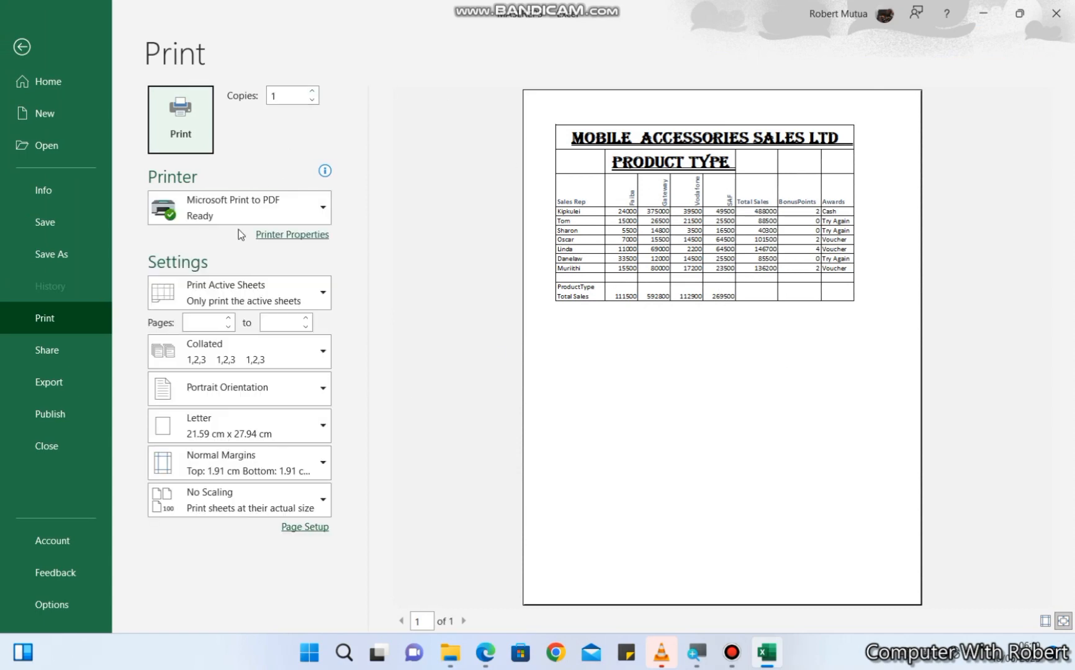
left_click(241, 211)
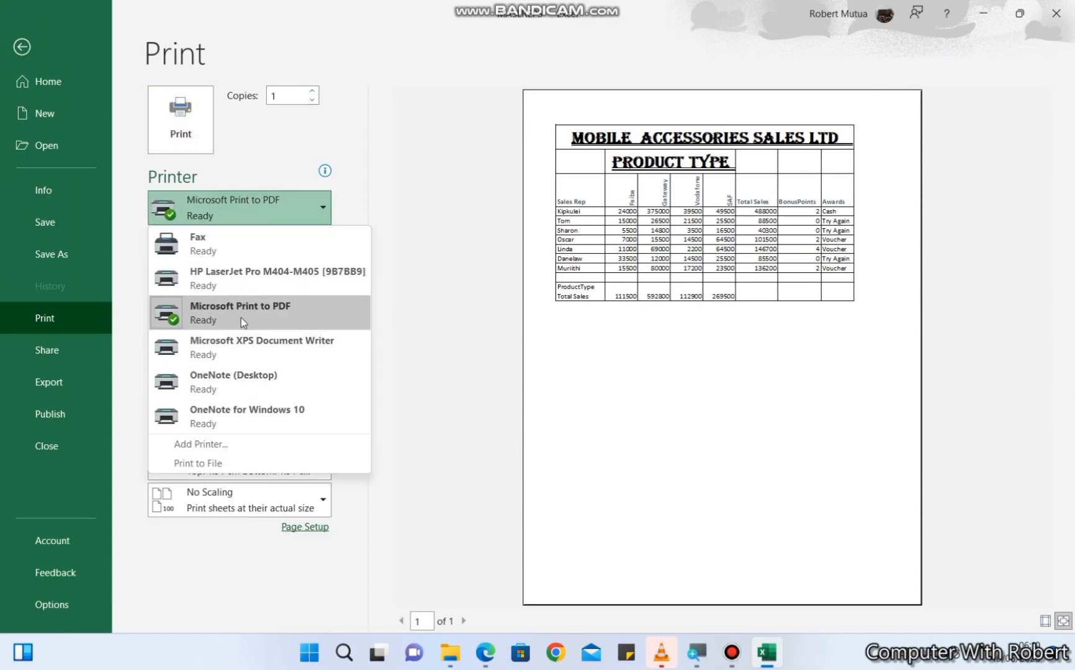
left_click(259, 130)
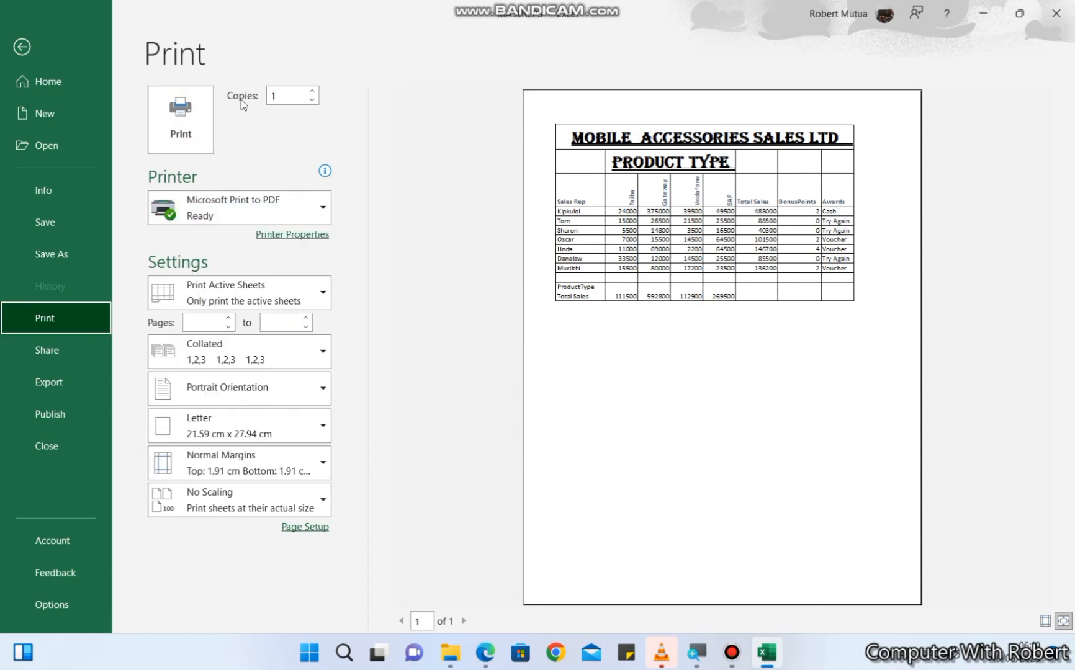
left_click(69, 54)
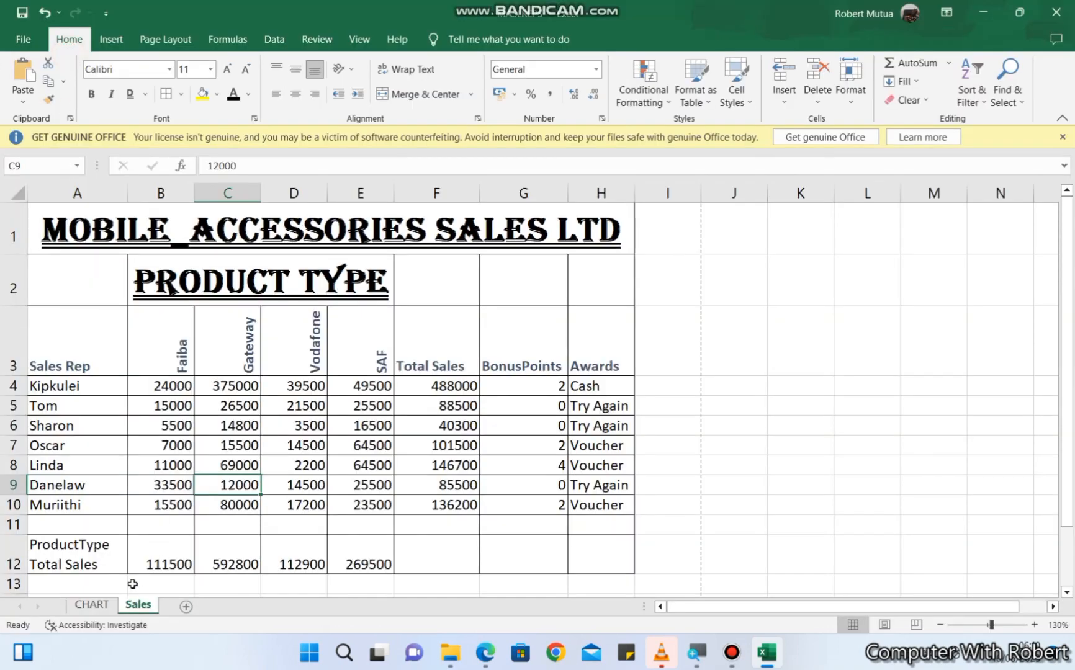
- Preview the CHART sheet for printing and return to the workbook
left_click(91, 605)
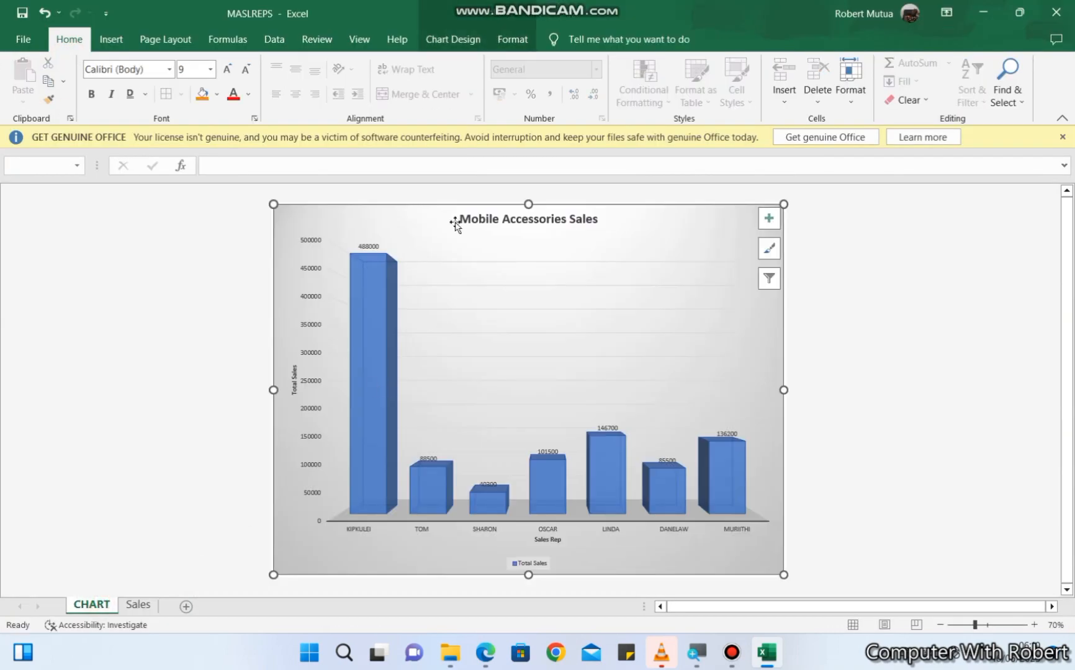
key("ctrl+p")
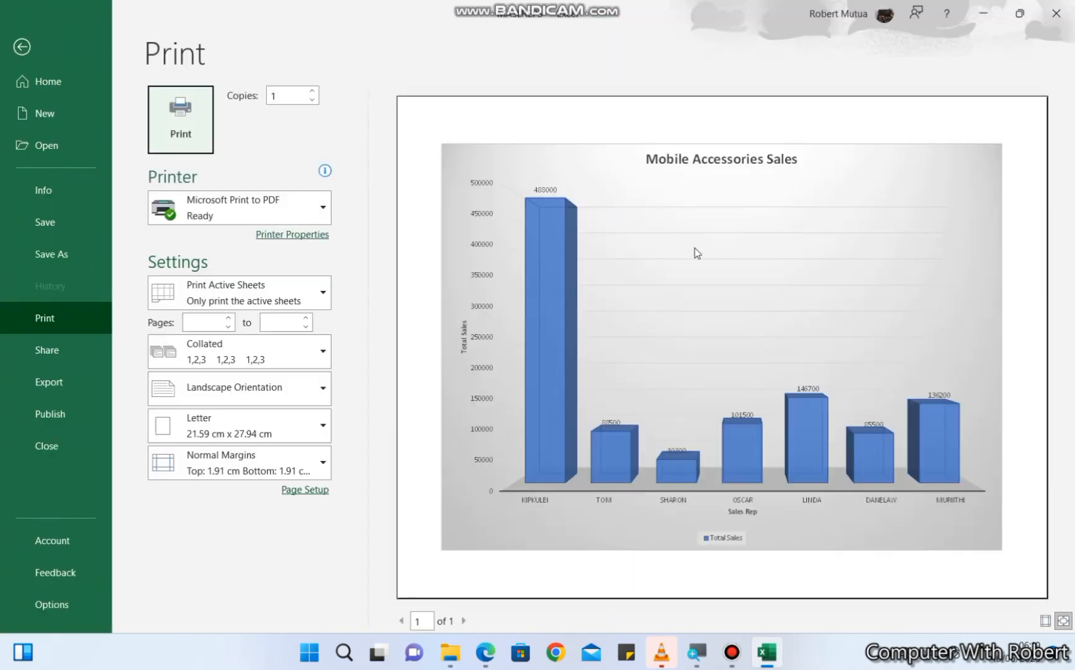
left_click(57, 51)
- Switch to the Sales sheet and open its print preview again
left_click(138, 604)
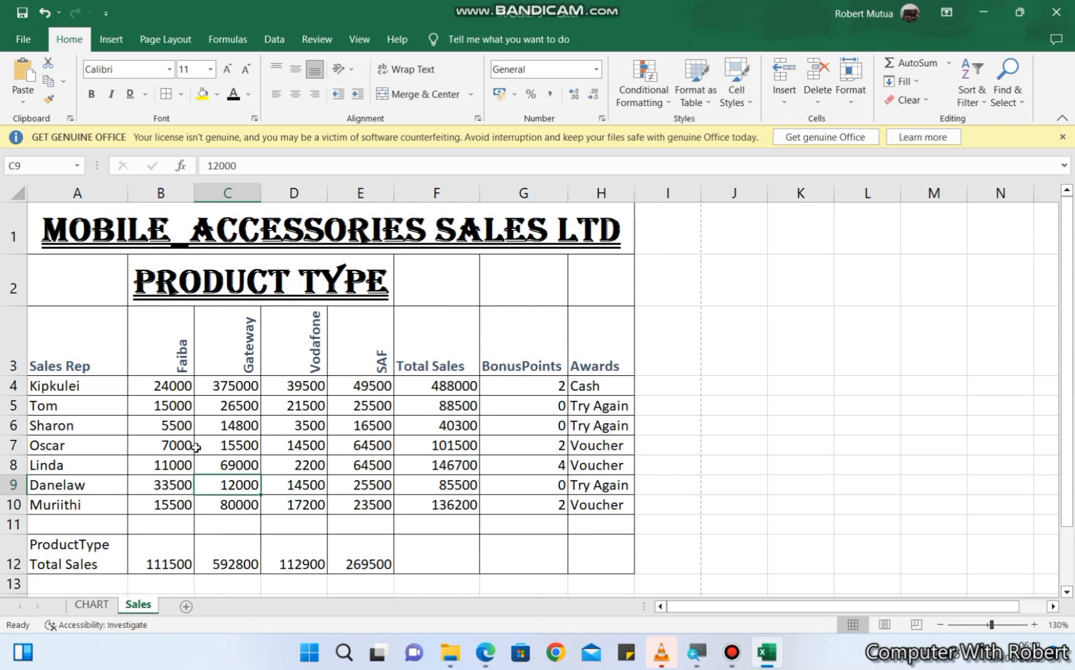
key("ctrl+p")
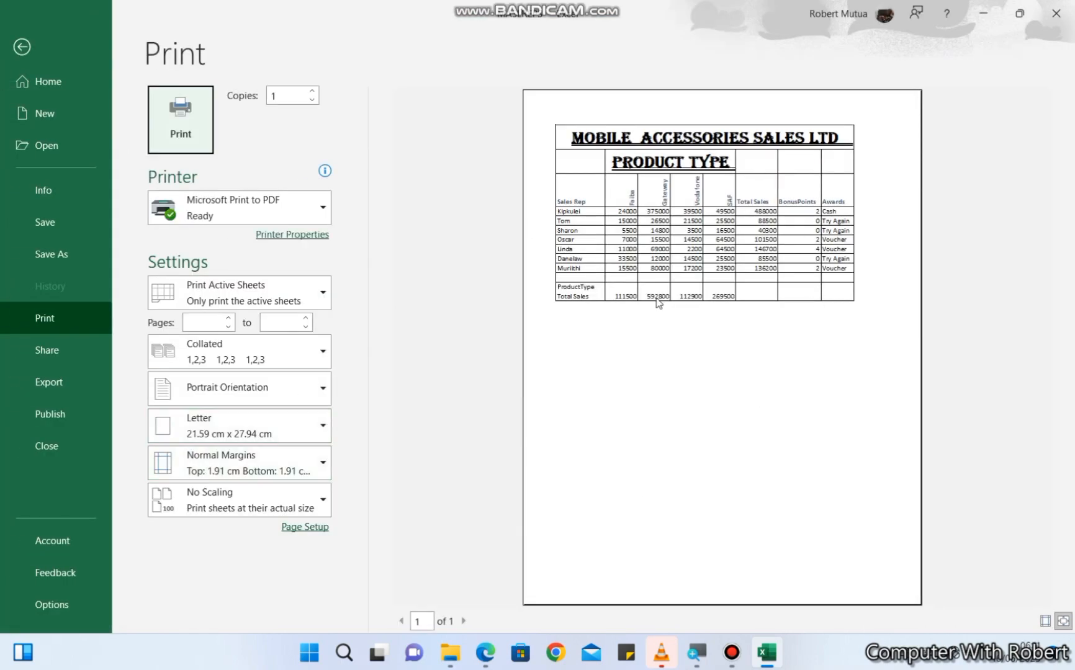